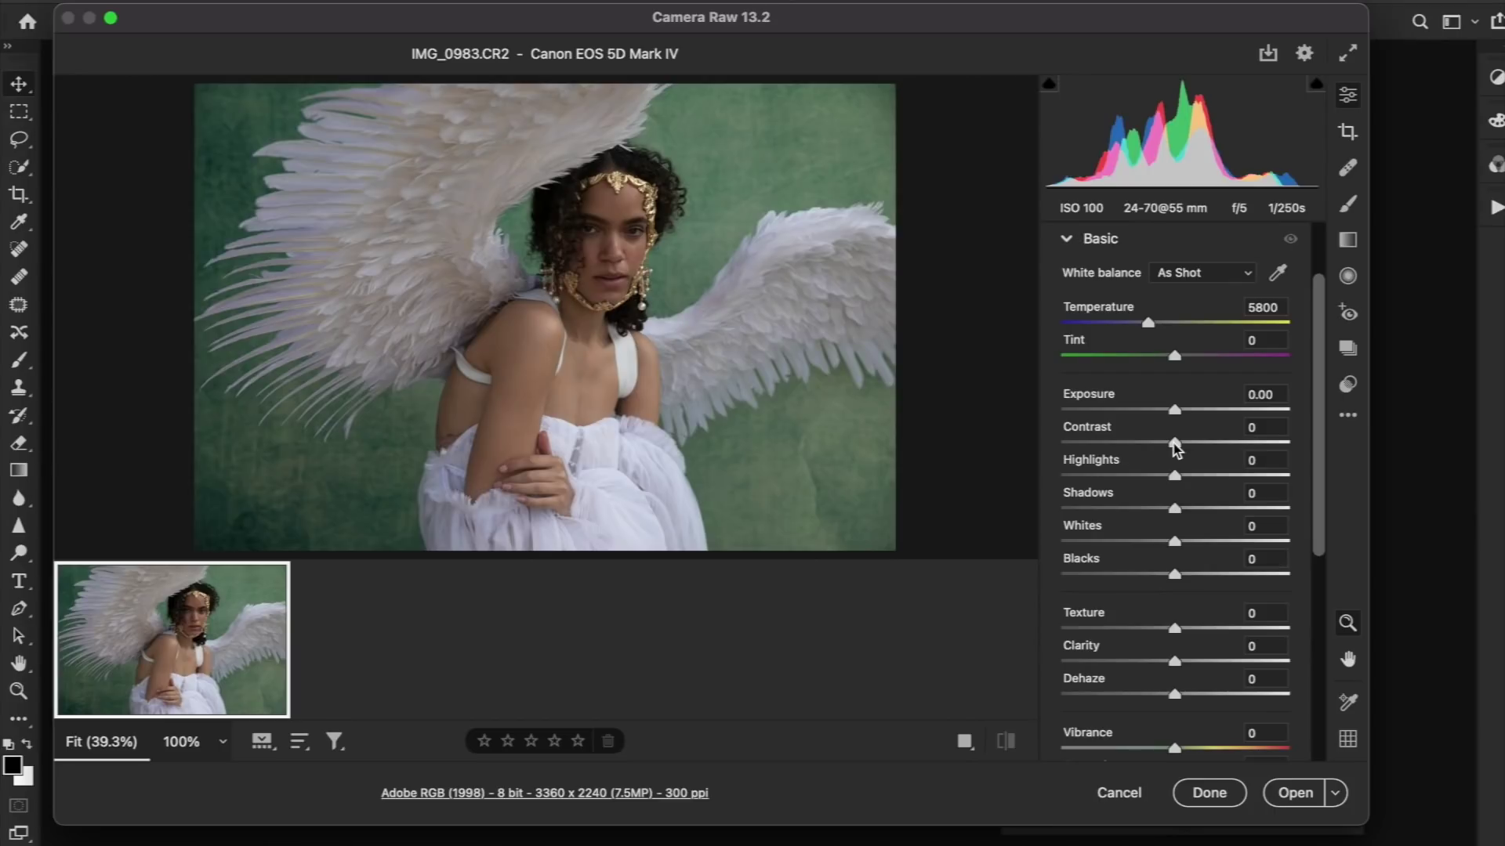
# Enlarge the Camera Raw window and set the photo's Contrast to -14
pyautogui.moveTo(1175, 444); pyautogui.dragTo(1135, 443)
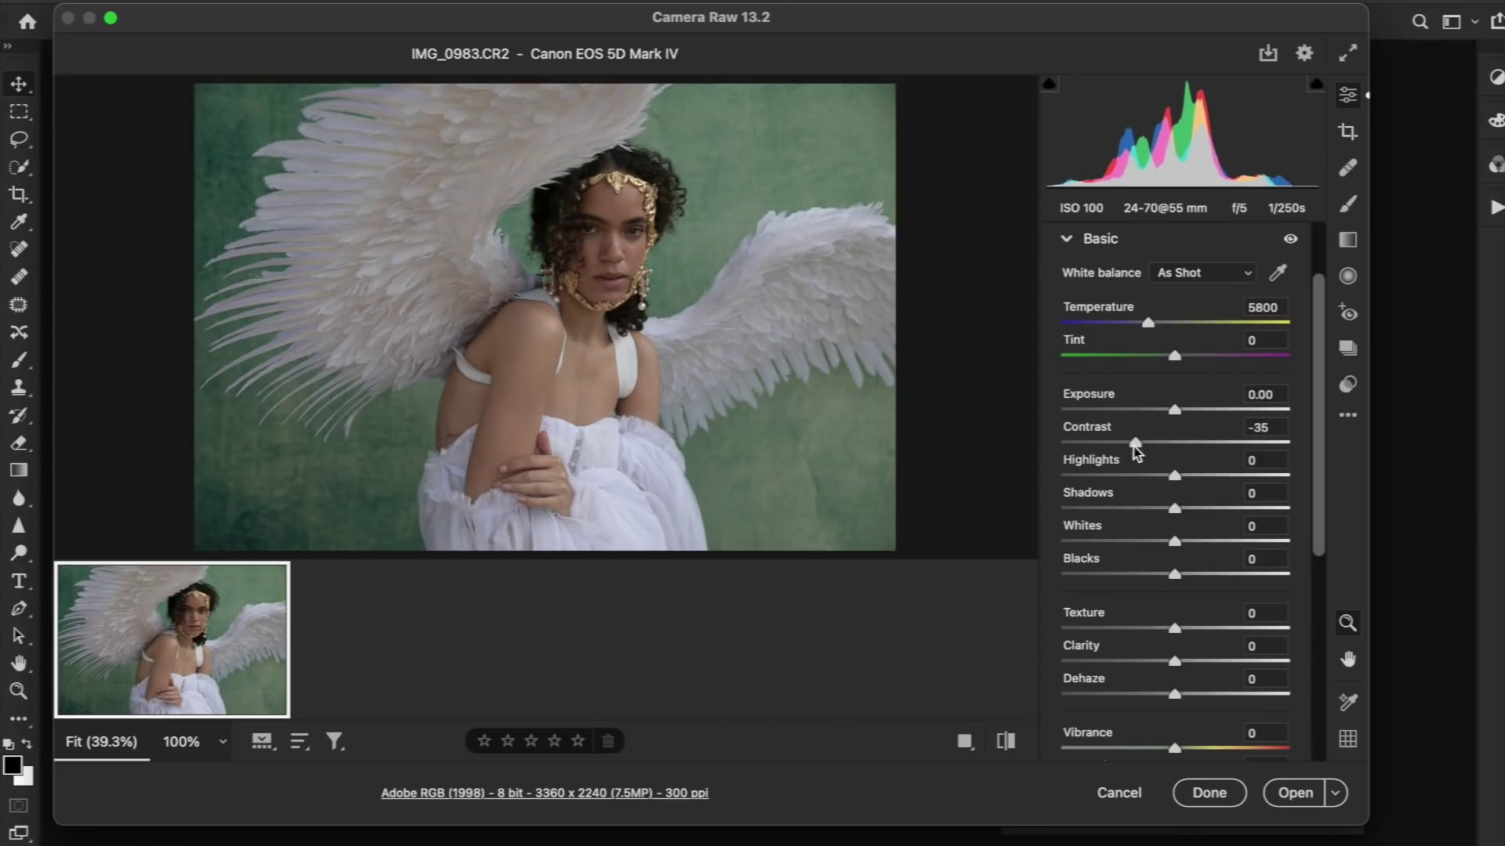
pyautogui.moveTo(1368, 824); pyautogui.dragTo(1412, 845)
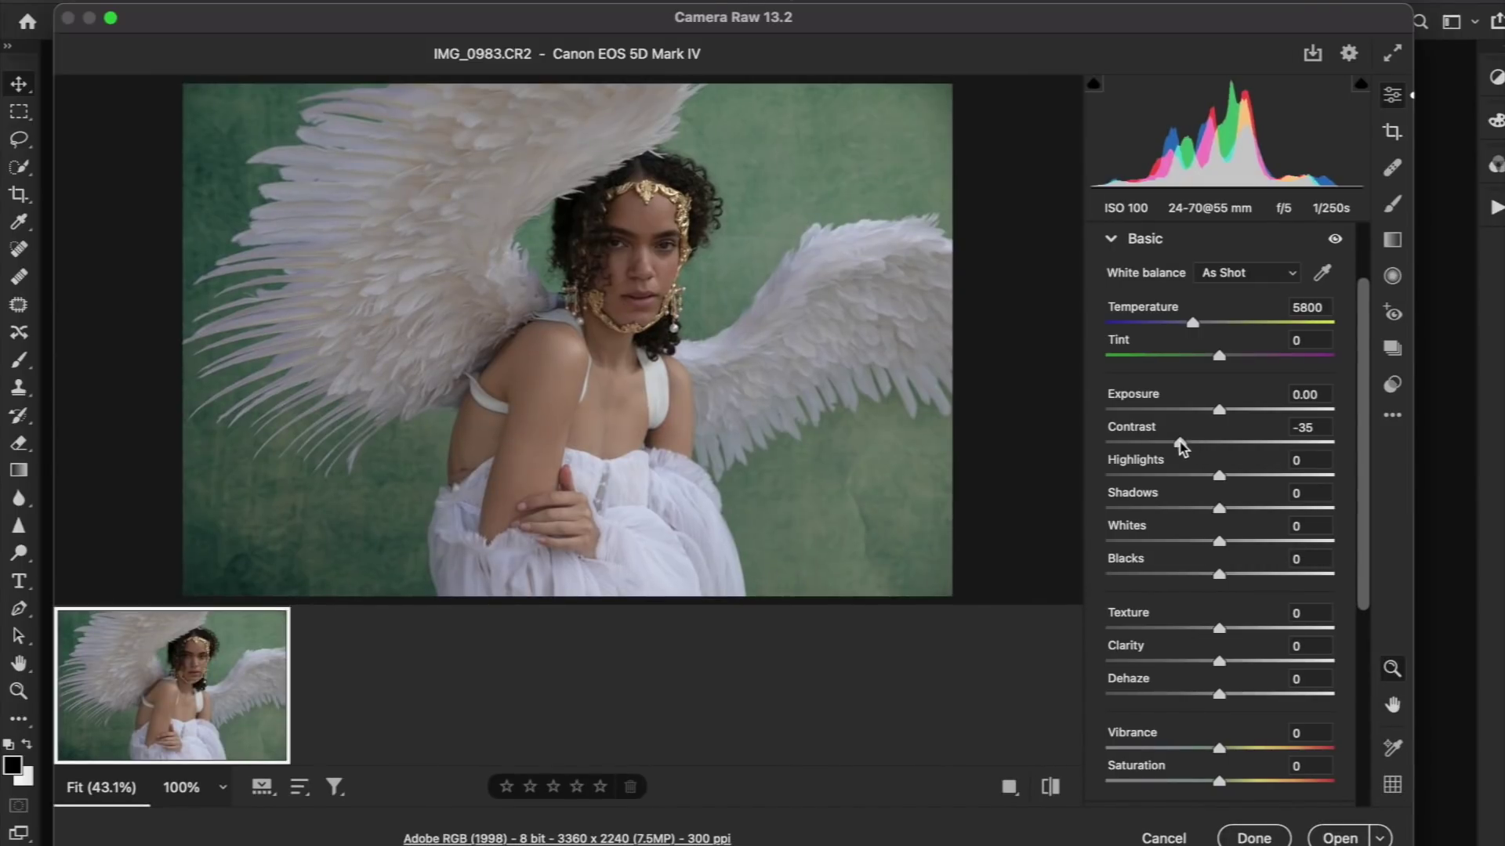
pyautogui.moveTo(1181, 445)
pyautogui.mouseDown()
pyautogui.moveTo(1246, 440)
pyautogui.moveTo(1178, 454)
pyautogui.moveTo(1207, 453)
pyautogui.mouseUp()
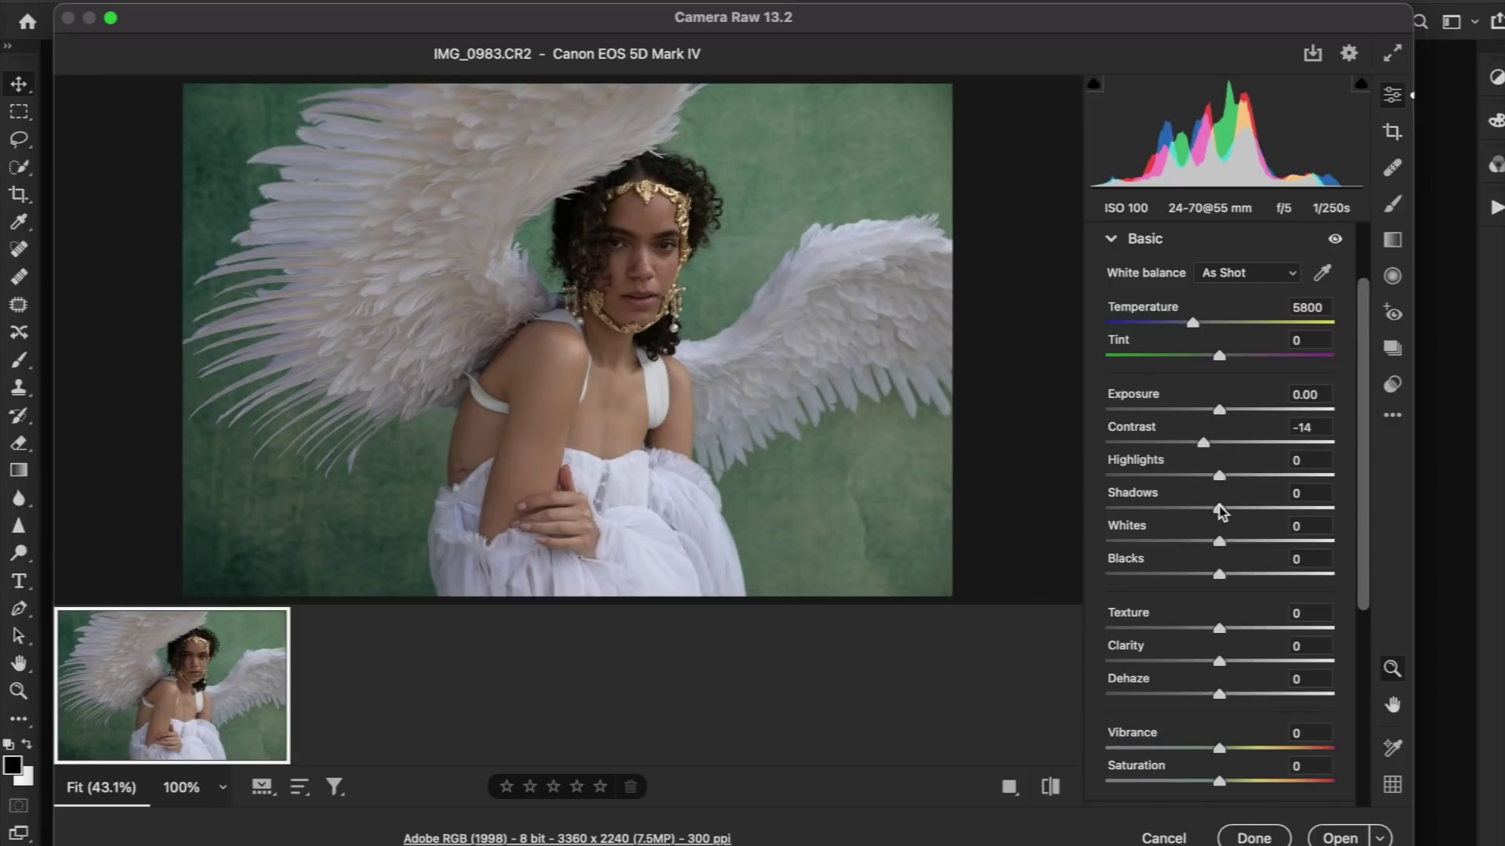
# Set Shadows to +20 and Exposure to -0.10 in the Basic adjustments
pyautogui.moveTo(1220, 511)
pyautogui.mouseDown()
pyautogui.moveTo(1293, 508)
pyautogui.moveTo(1244, 516)
pyautogui.mouseUp()
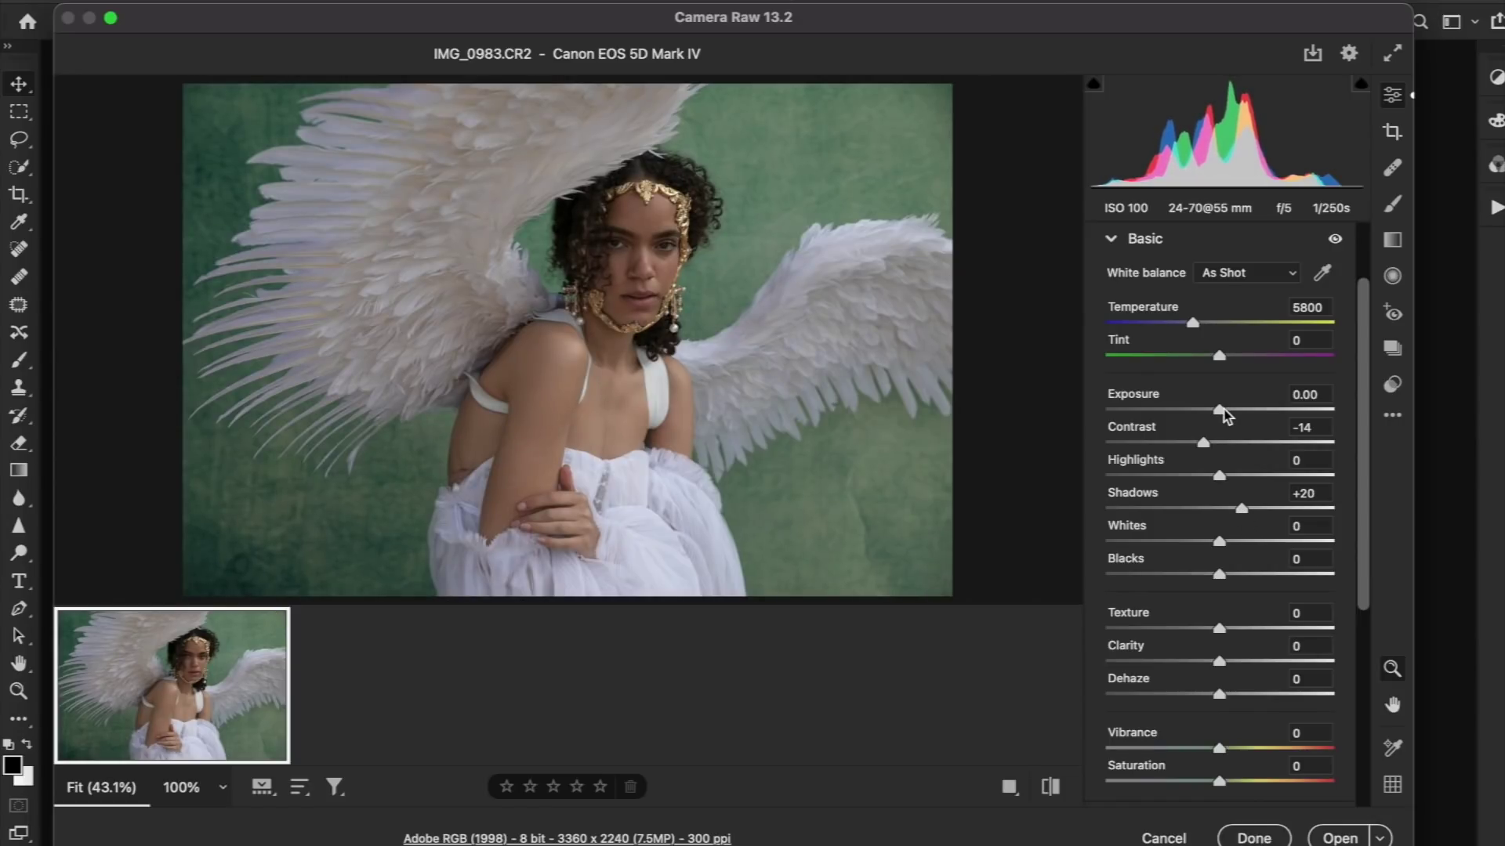
pyautogui.moveTo(1219, 407); pyautogui.dragTo(1216, 408)
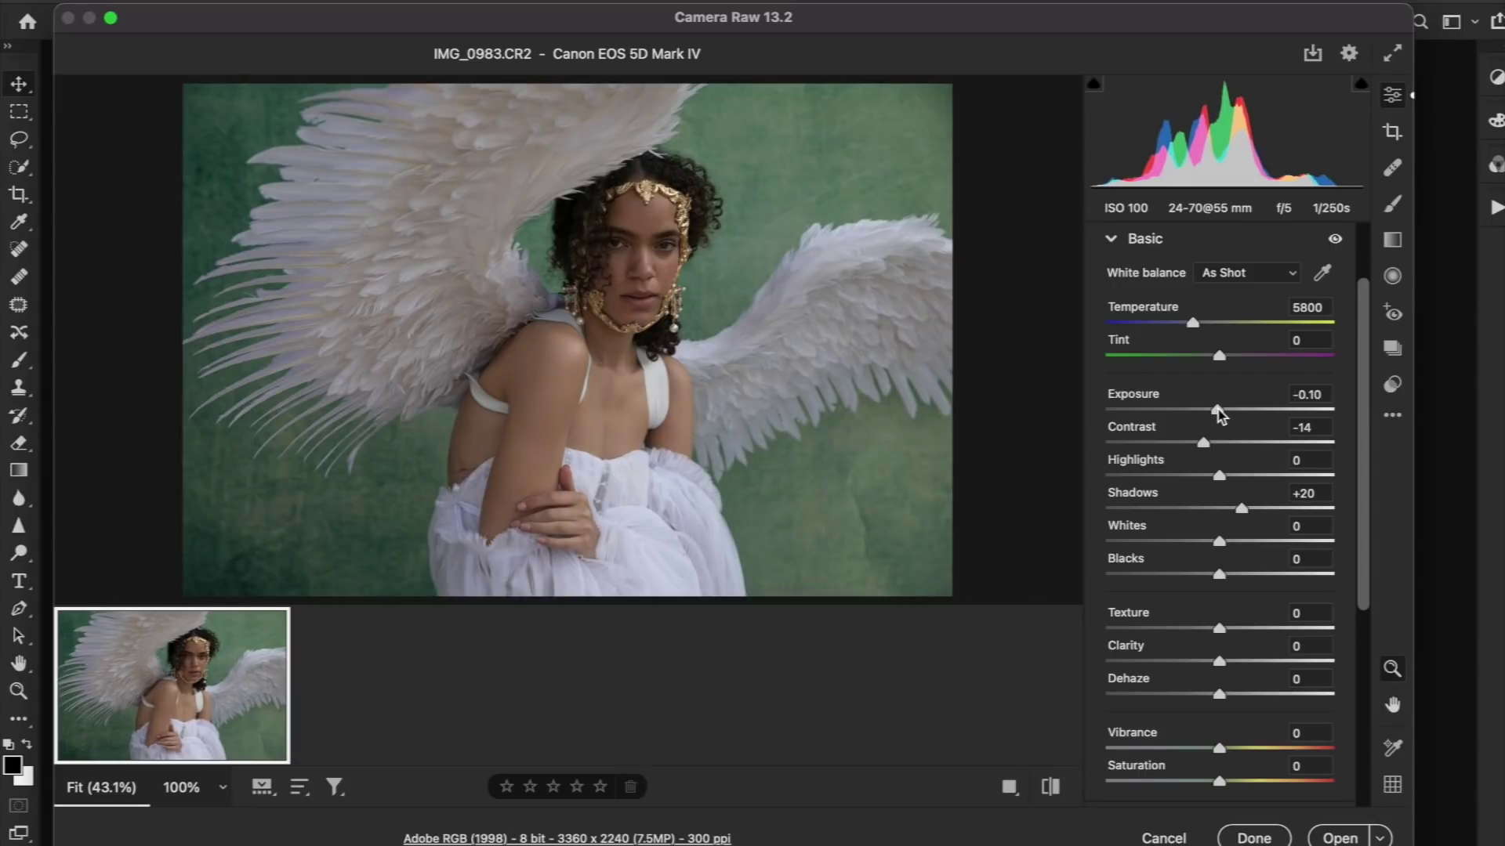
# Set the photo's Blacks to +5 in the Basic adjustments
pyautogui.scroll(-4, 1215, 510)
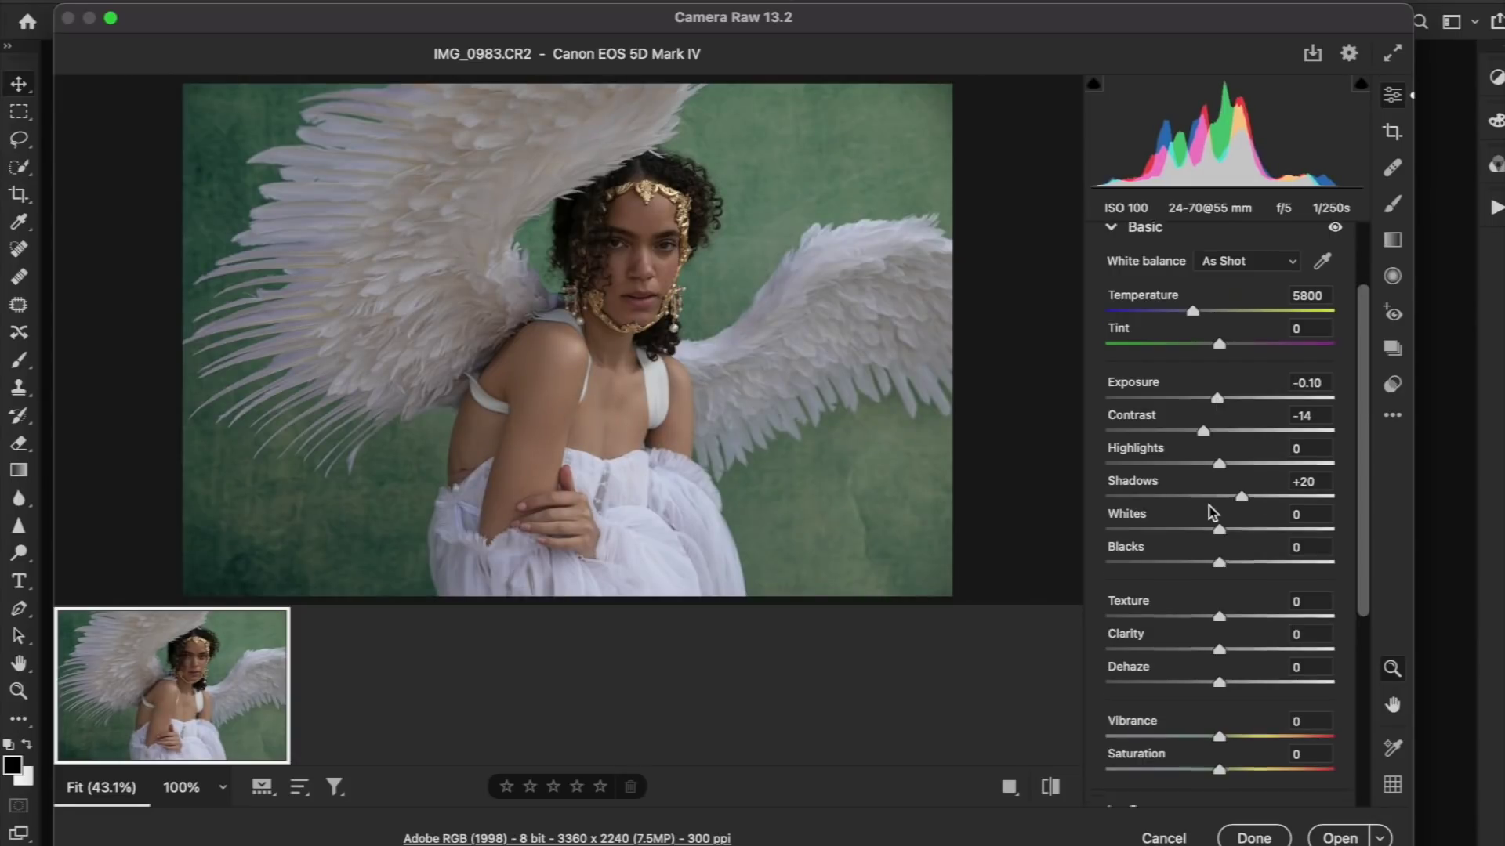
pyautogui.scroll(2, 1213, 511)
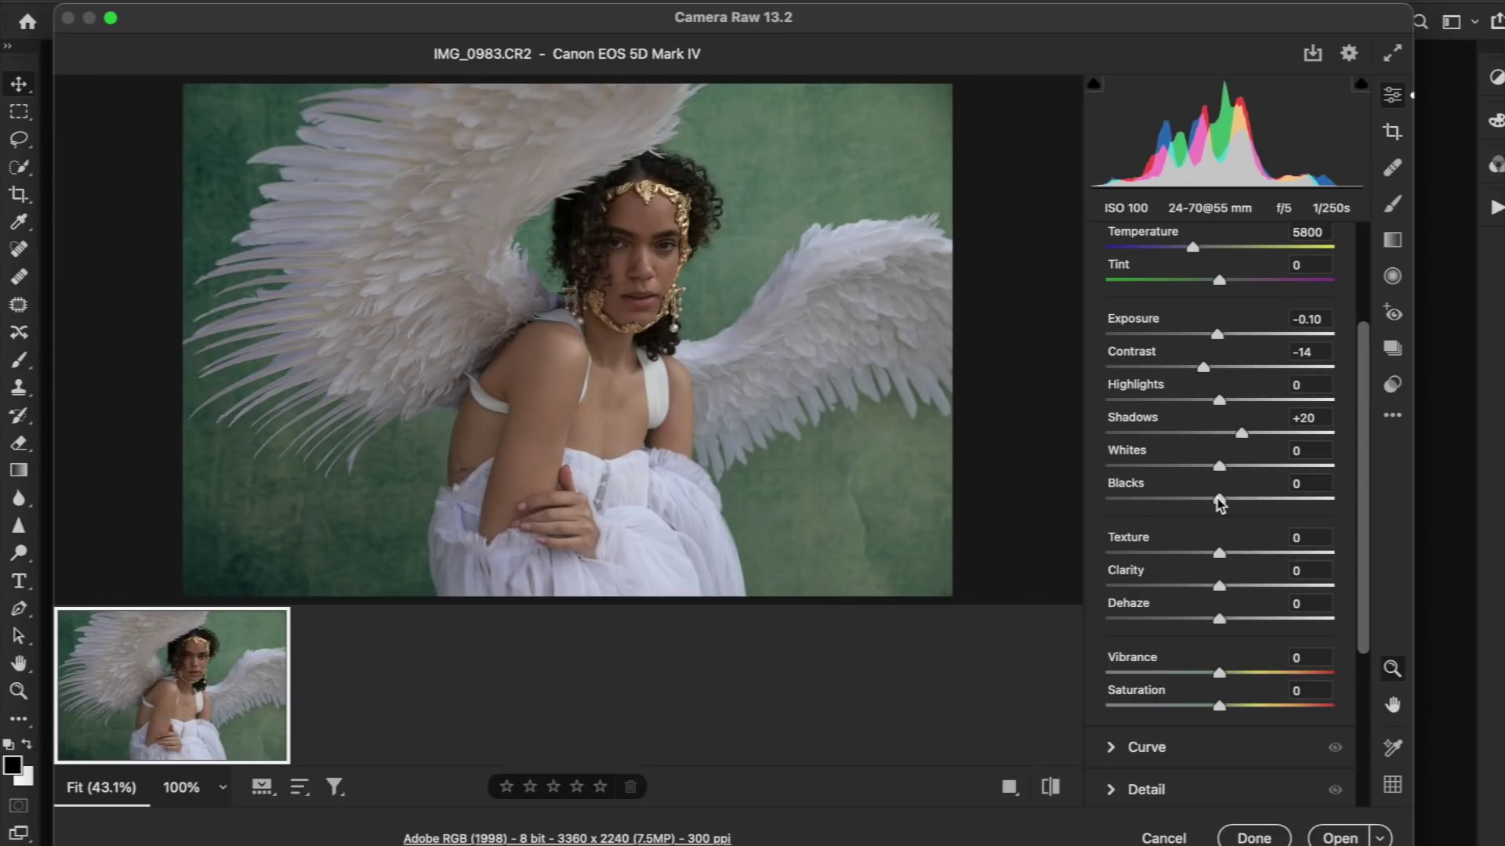
pyautogui.moveTo(1218, 499)
pyautogui.mouseDown()
pyautogui.moveTo(1254, 500)
pyautogui.moveTo(1235, 502)
pyautogui.mouseUp()
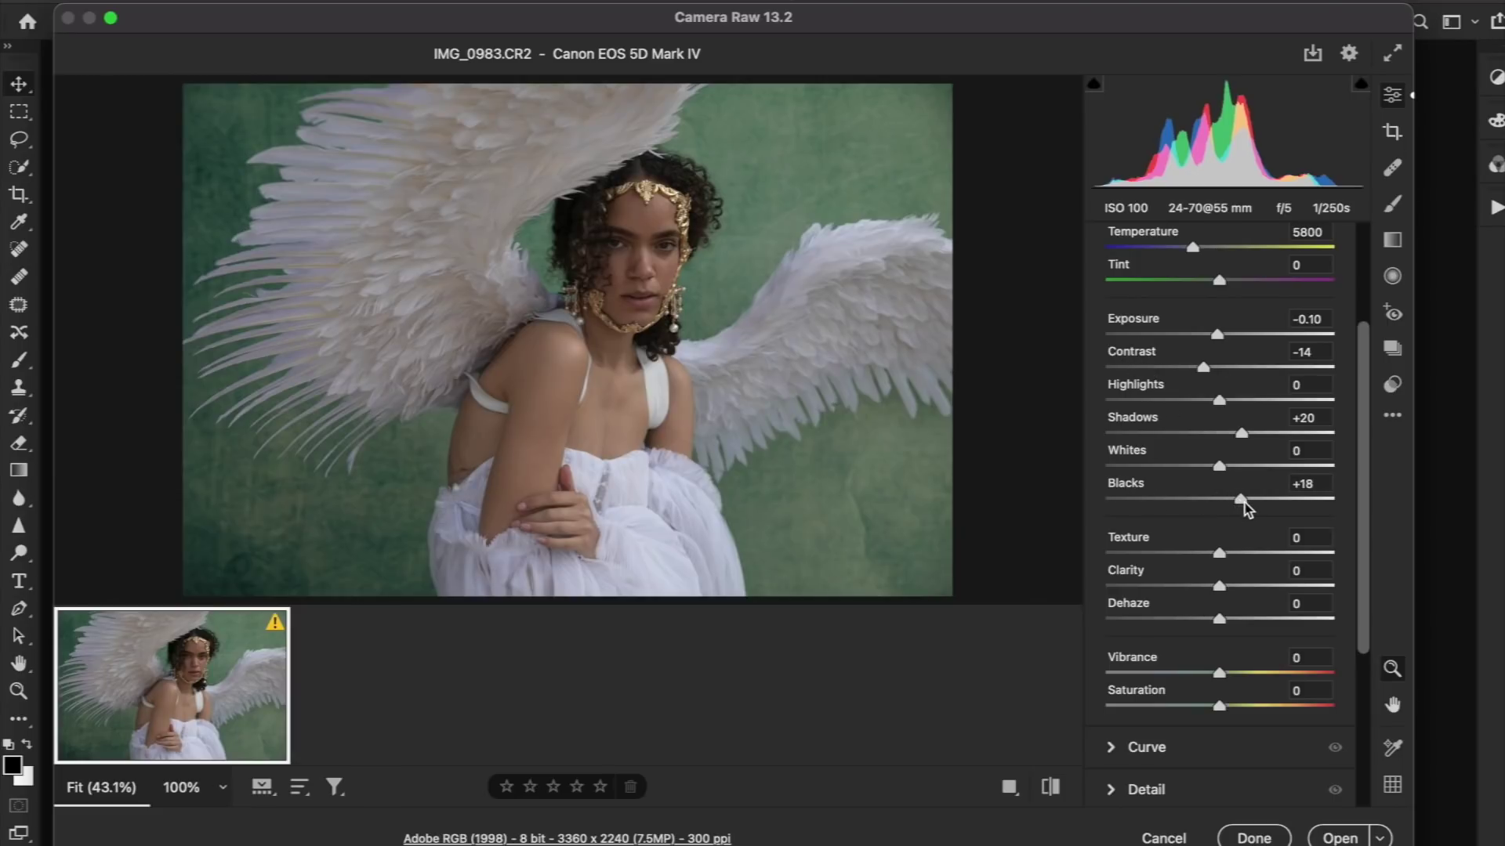
pyautogui.moveTo(1245, 506)
pyautogui.mouseDown()
pyautogui.moveTo(1333, 514)
pyautogui.moveTo(1230, 508)
pyautogui.mouseUp()
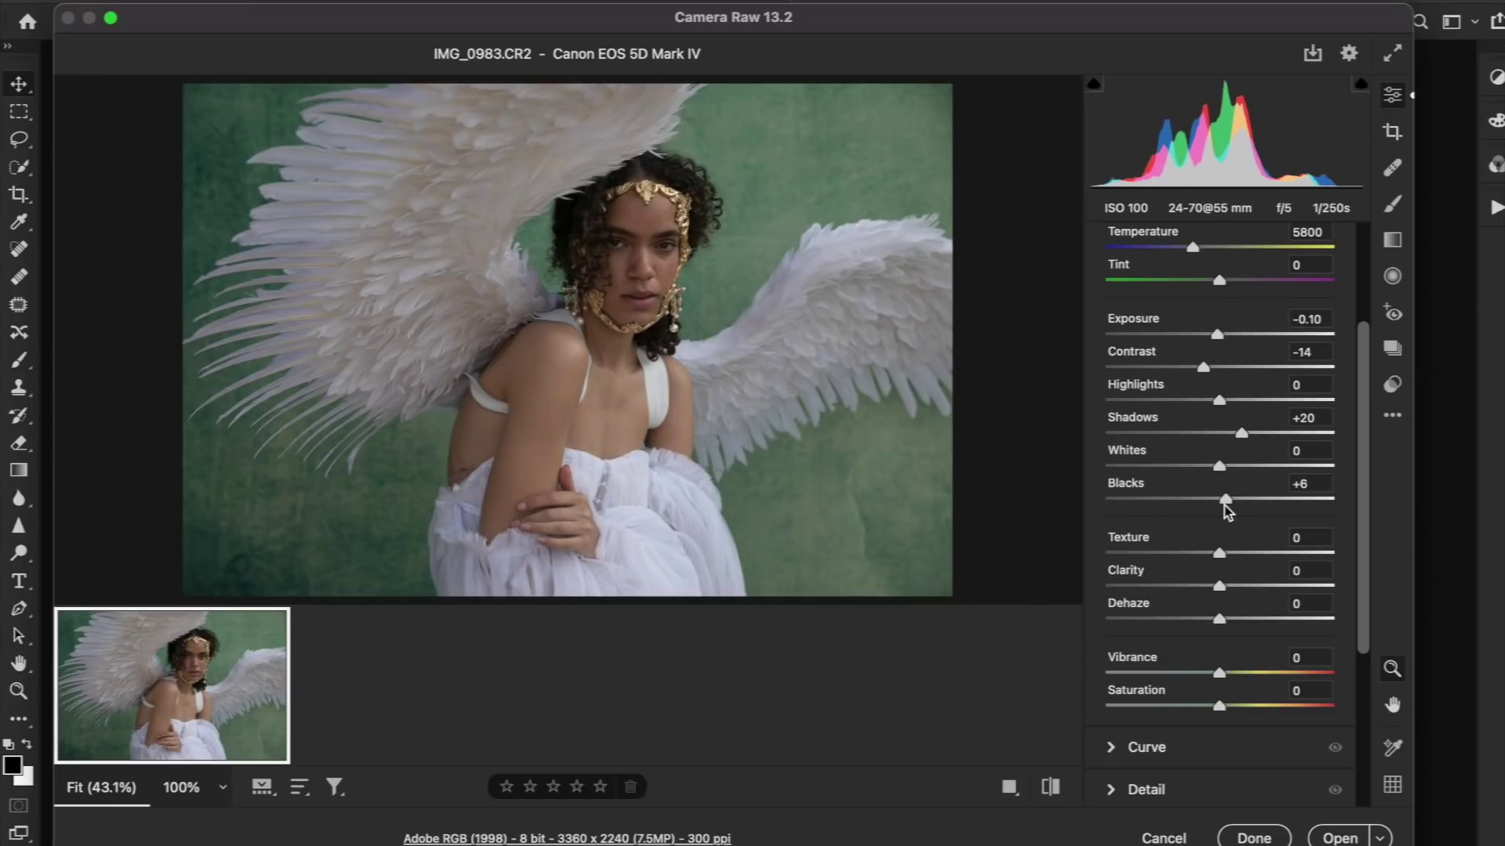
# Set Clarity to +2 and raise Shadows to +34
pyautogui.scroll(-5, 1224, 506)
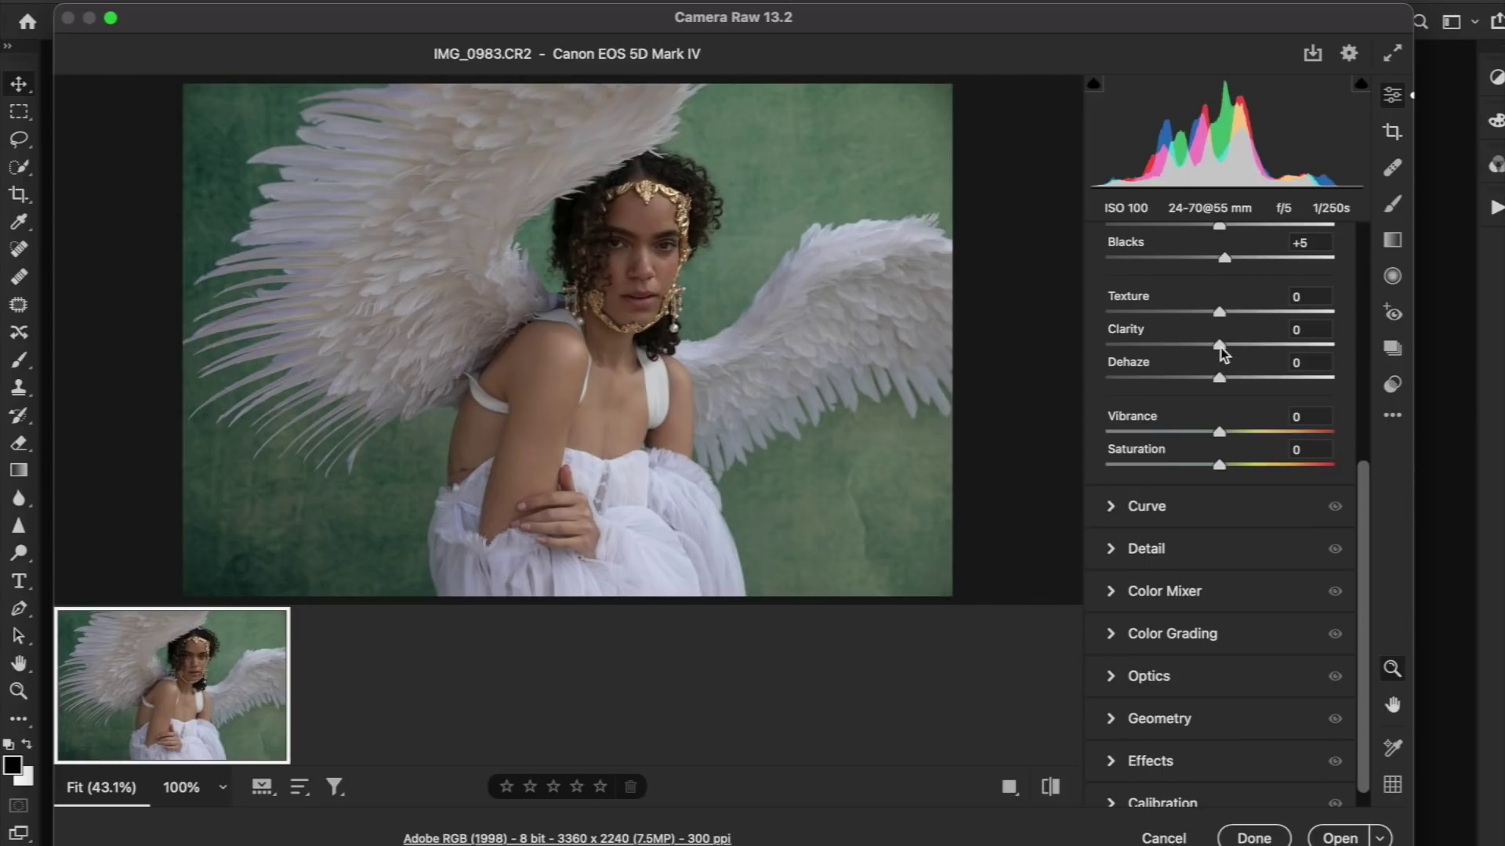
pyautogui.moveTo(1220, 348); pyautogui.dragTo(1220, 347)
pyautogui.scroll(5, 1220, 435)
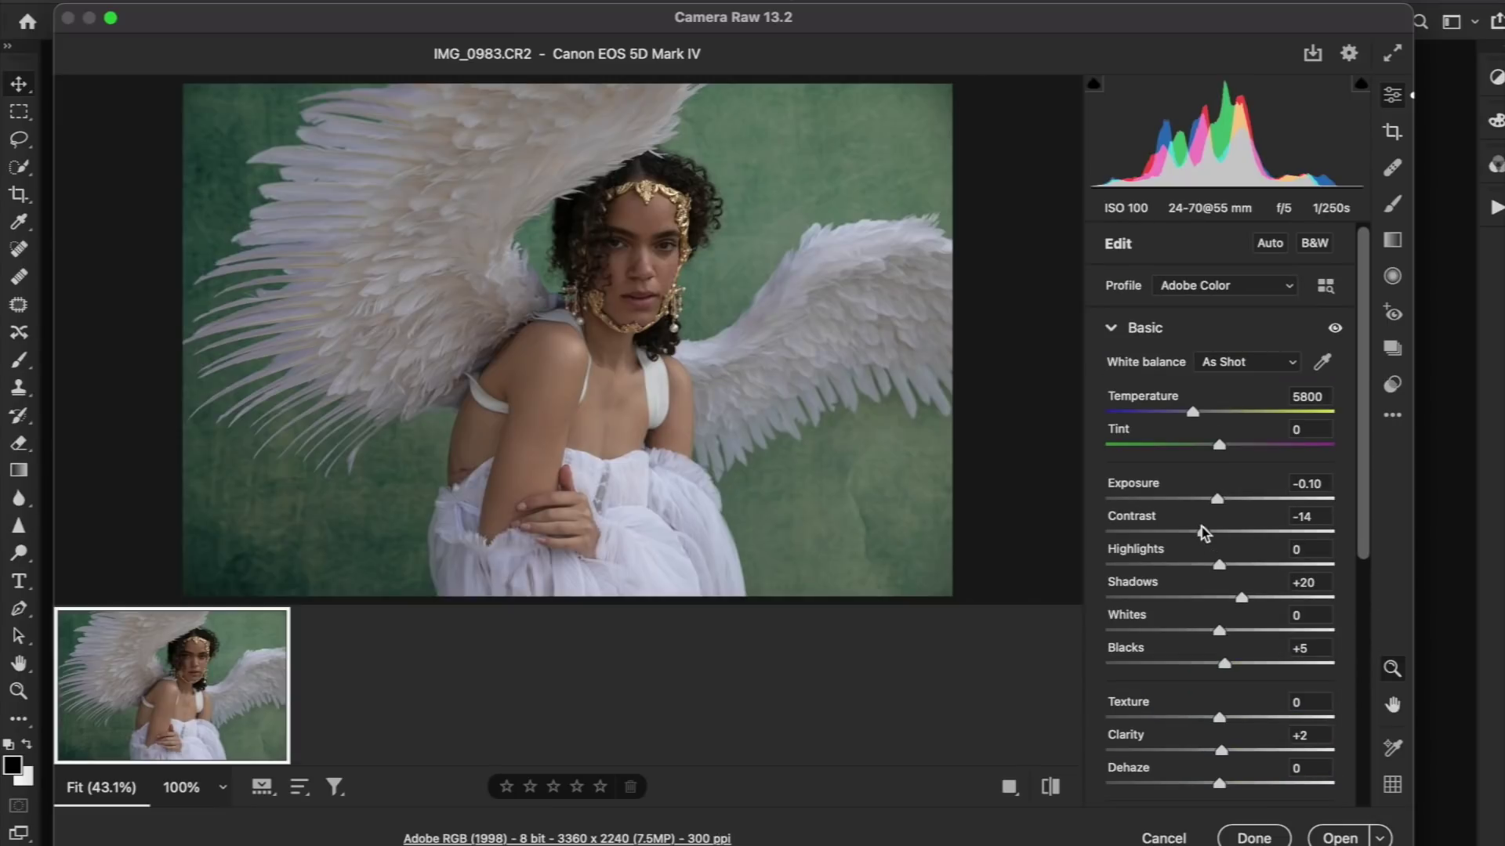
pyautogui.moveTo(1241, 597); pyautogui.dragTo(1264, 602)
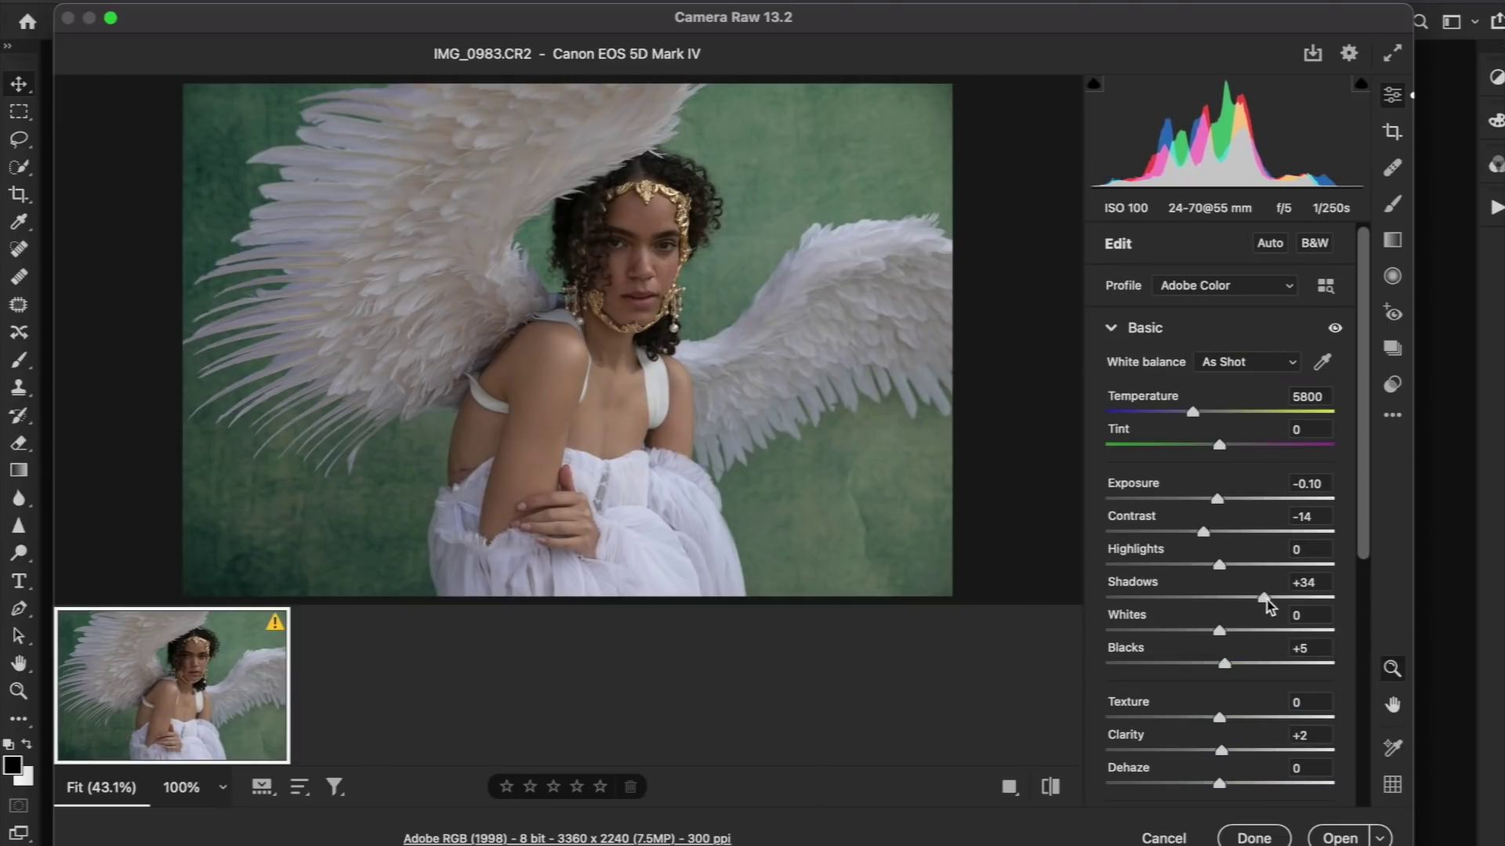
# In Calibration, set the Green Primary hue to +27 and its saturation to +8
pyautogui.scroll(-5, 1252, 608)
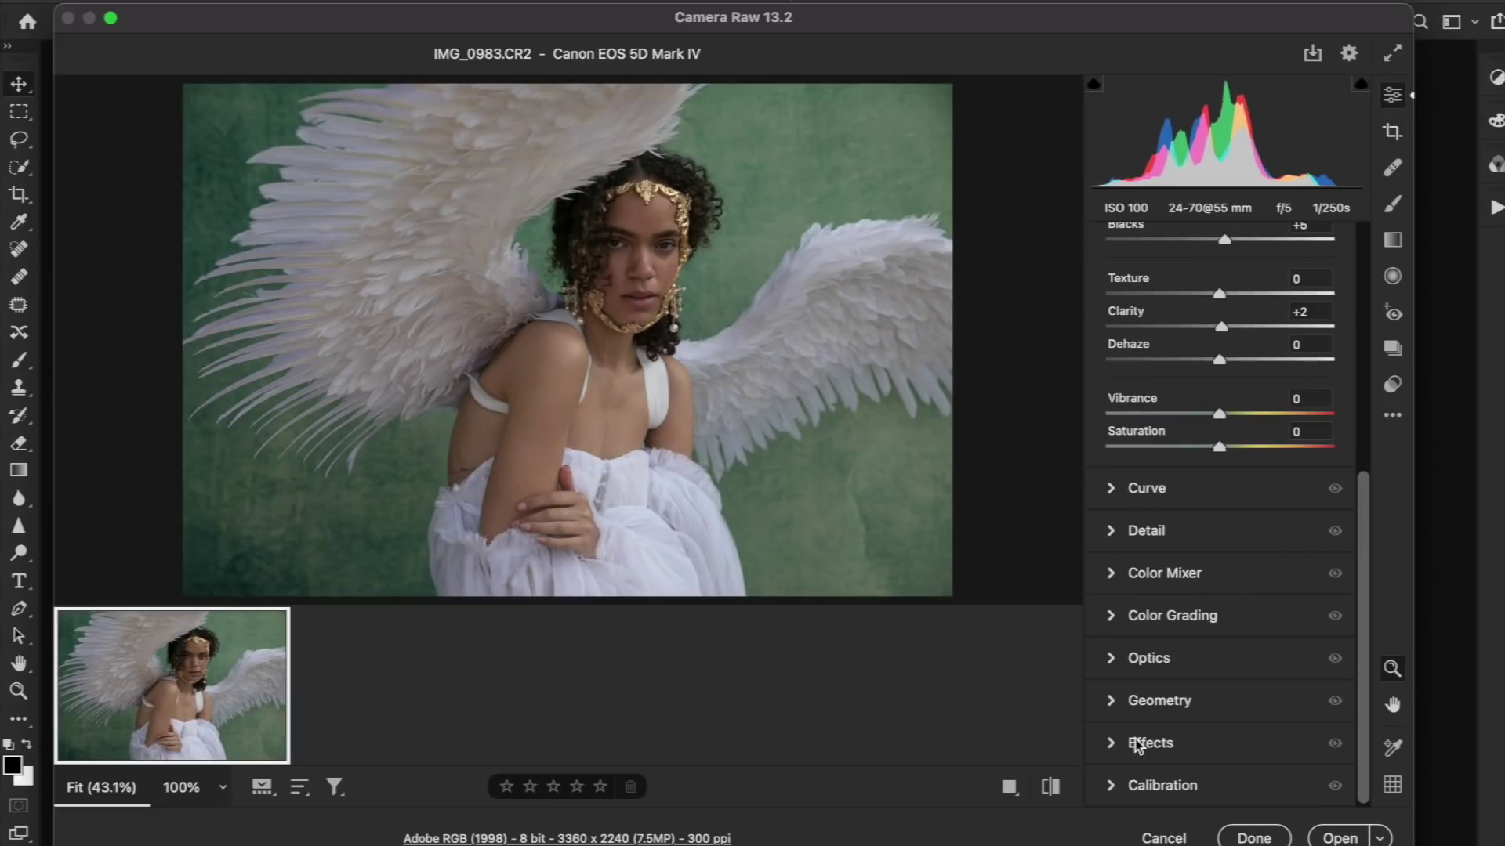
pyautogui.click(1114, 787)
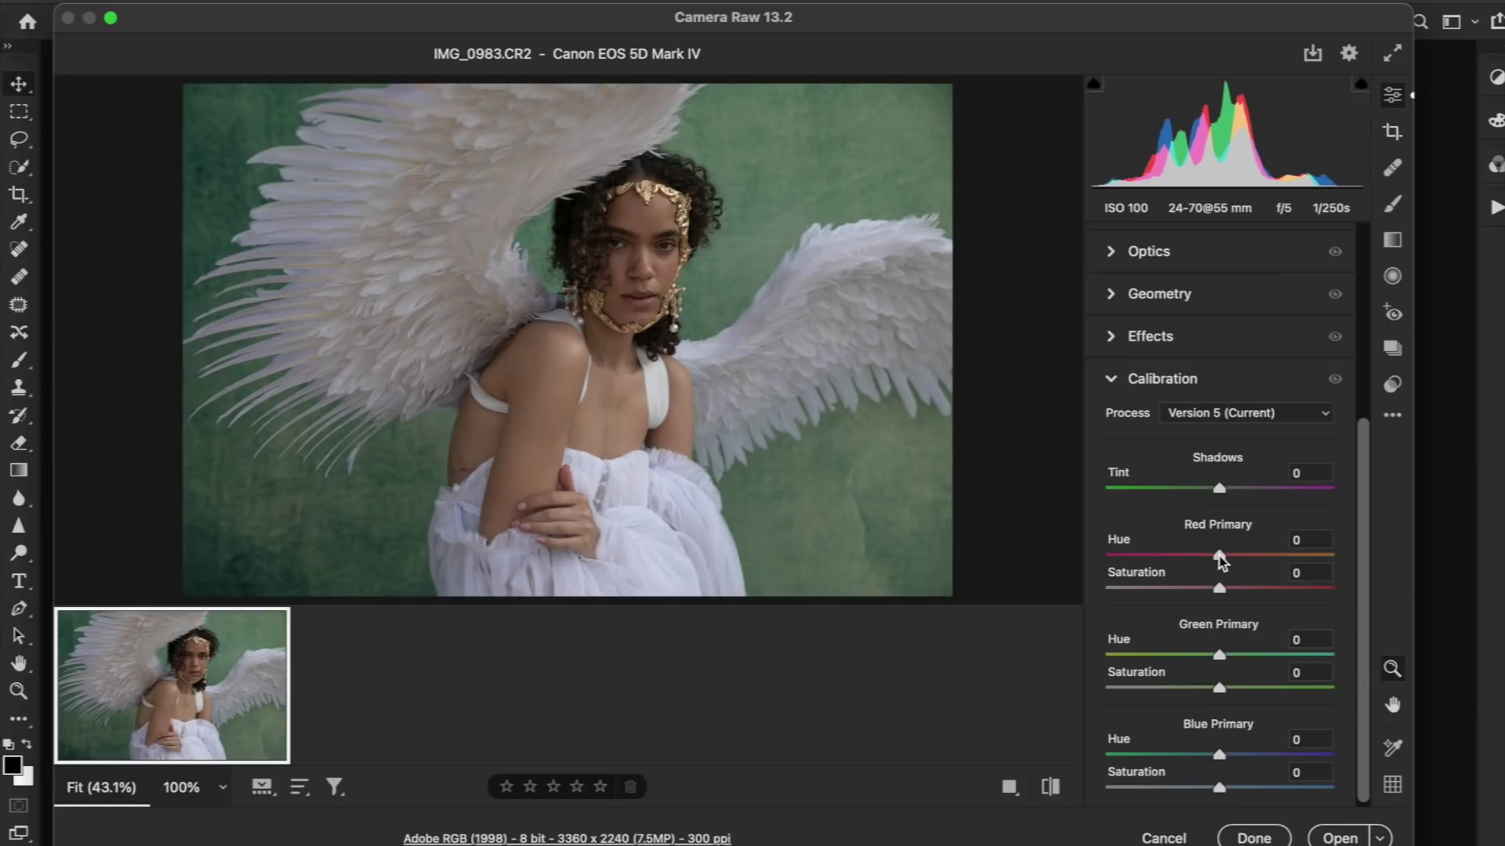
pyautogui.moveTo(1219, 556)
pyautogui.mouseDown()
pyautogui.moveTo(1149, 557)
pyautogui.moveTo(1262, 558)
pyautogui.moveTo(1159, 560)
pyautogui.moveTo(1219, 566)
pyautogui.mouseUp()
pyautogui.moveTo(1222, 661); pyautogui.dragTo(1234, 696)
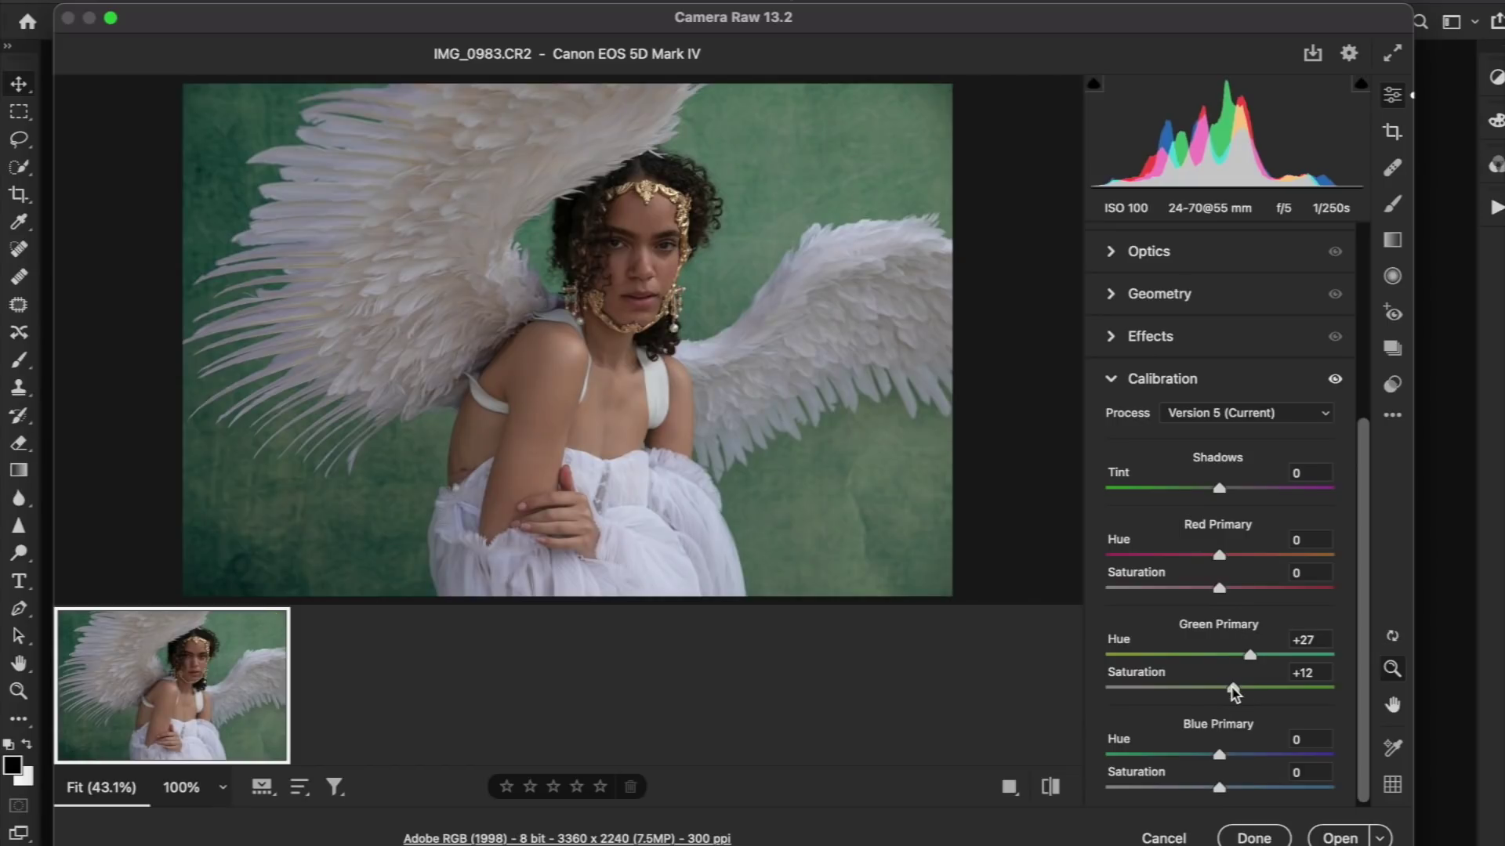
pyautogui.click(1283, 690)
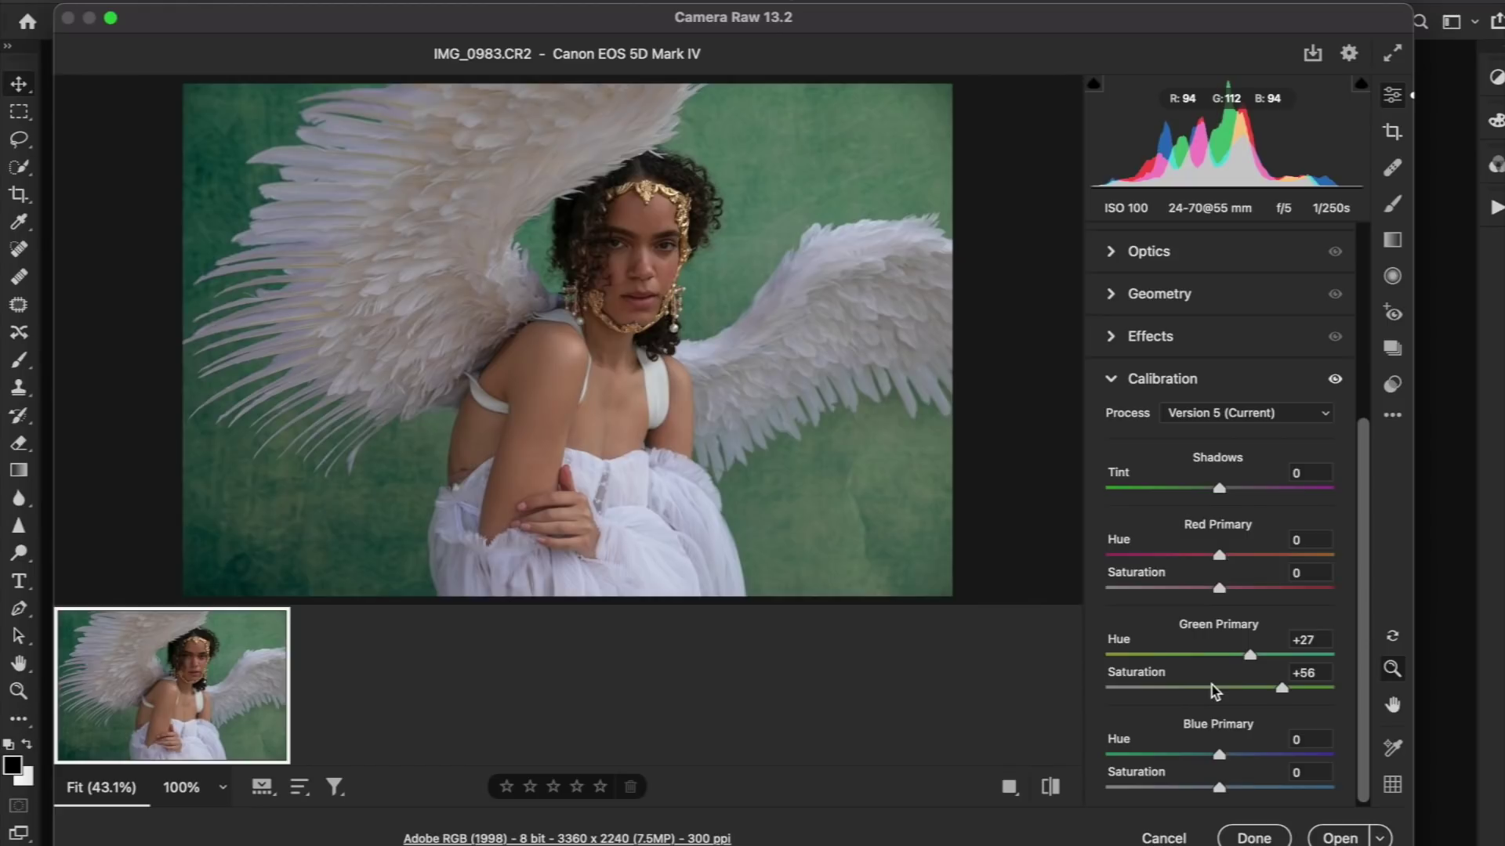
pyautogui.moveTo(1283, 690); pyautogui.dragTo(1229, 690)
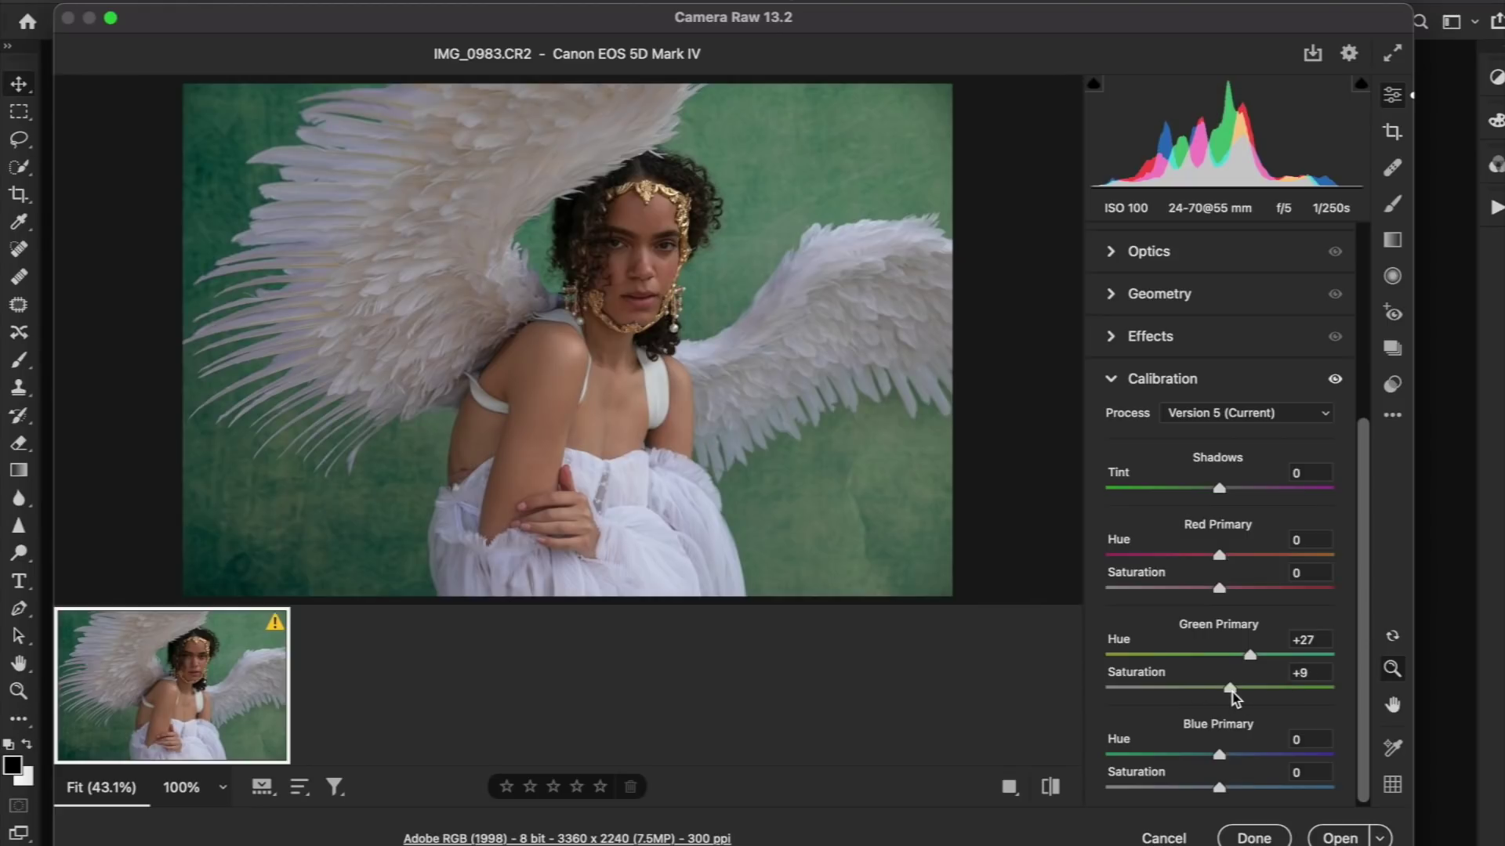
# Try extreme Blue Primary hue shifts in Calibration, such as +86, and reset the hue to 0
pyautogui.click(1282, 754)
pyautogui.click(1311, 754)
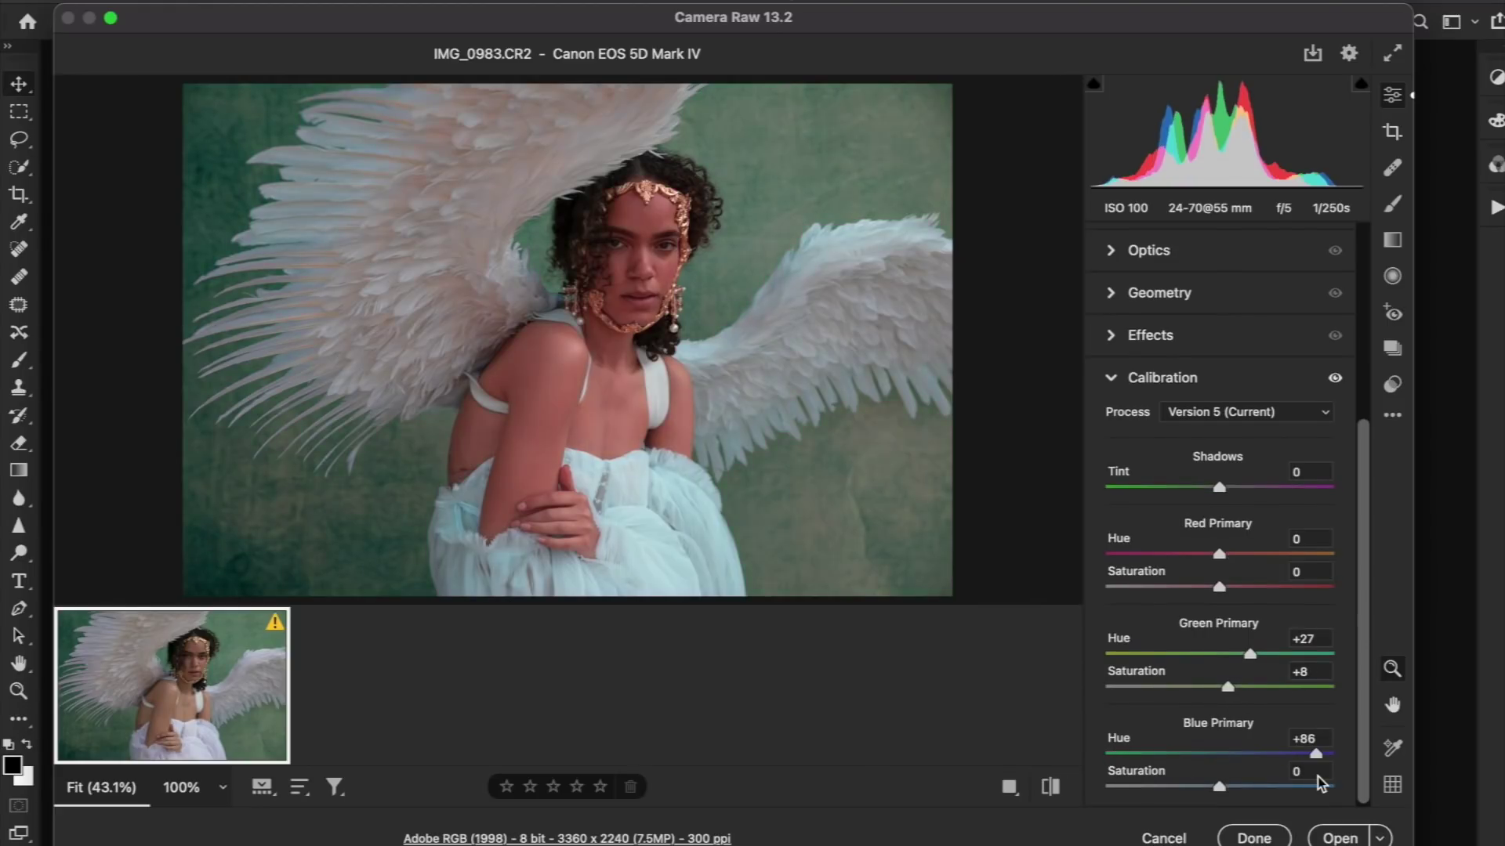
pyautogui.moveTo(1228, 776); pyautogui.dragTo(1133, 754)
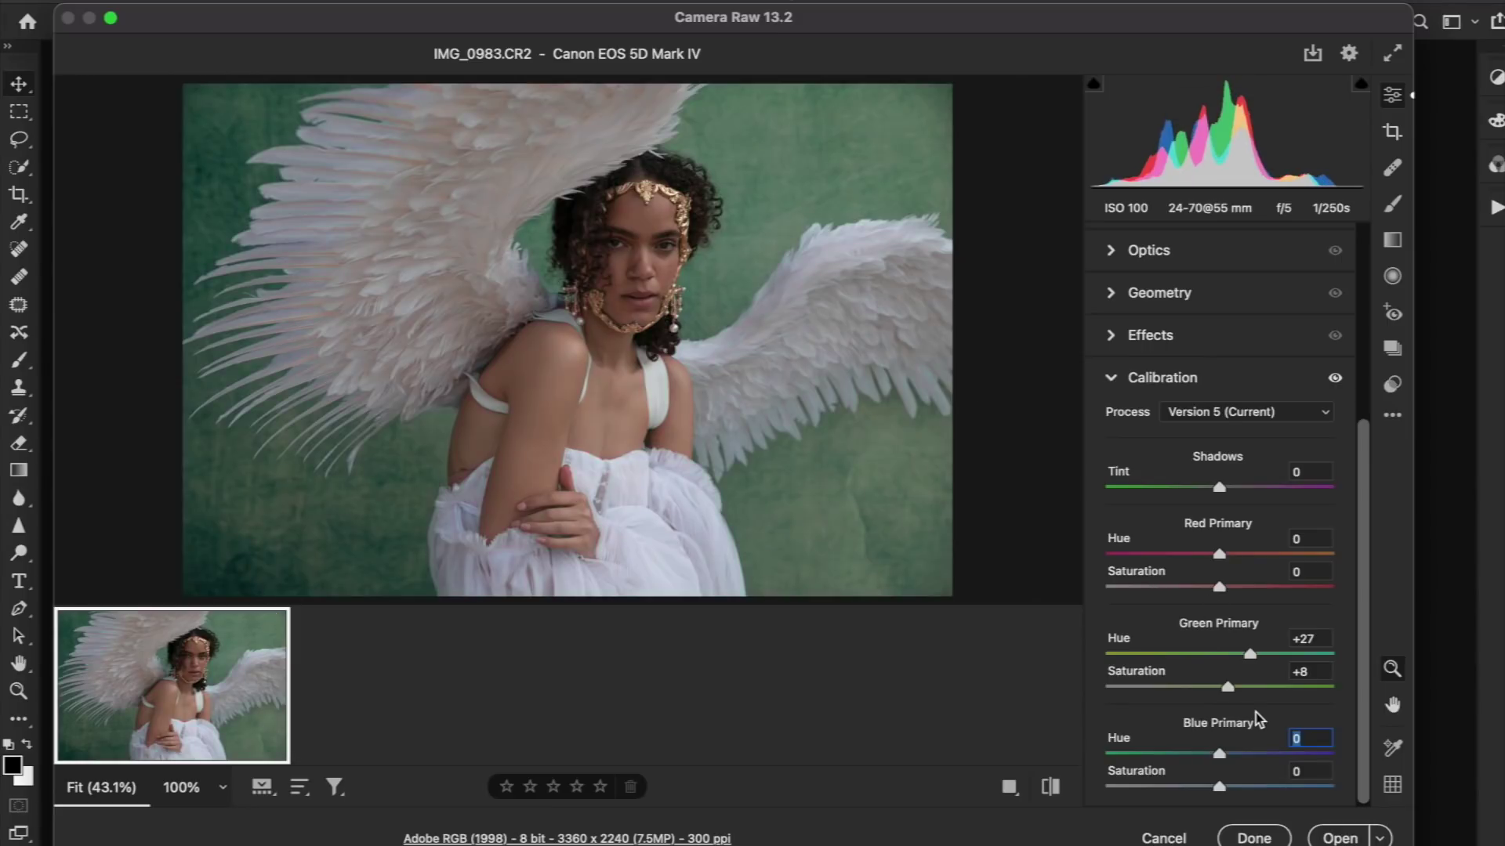
# Enable profile corrections in the Optics settings, toggling them off and on to compare the lens distortion and vignetting
pyautogui.scroll(3, 1256, 714)
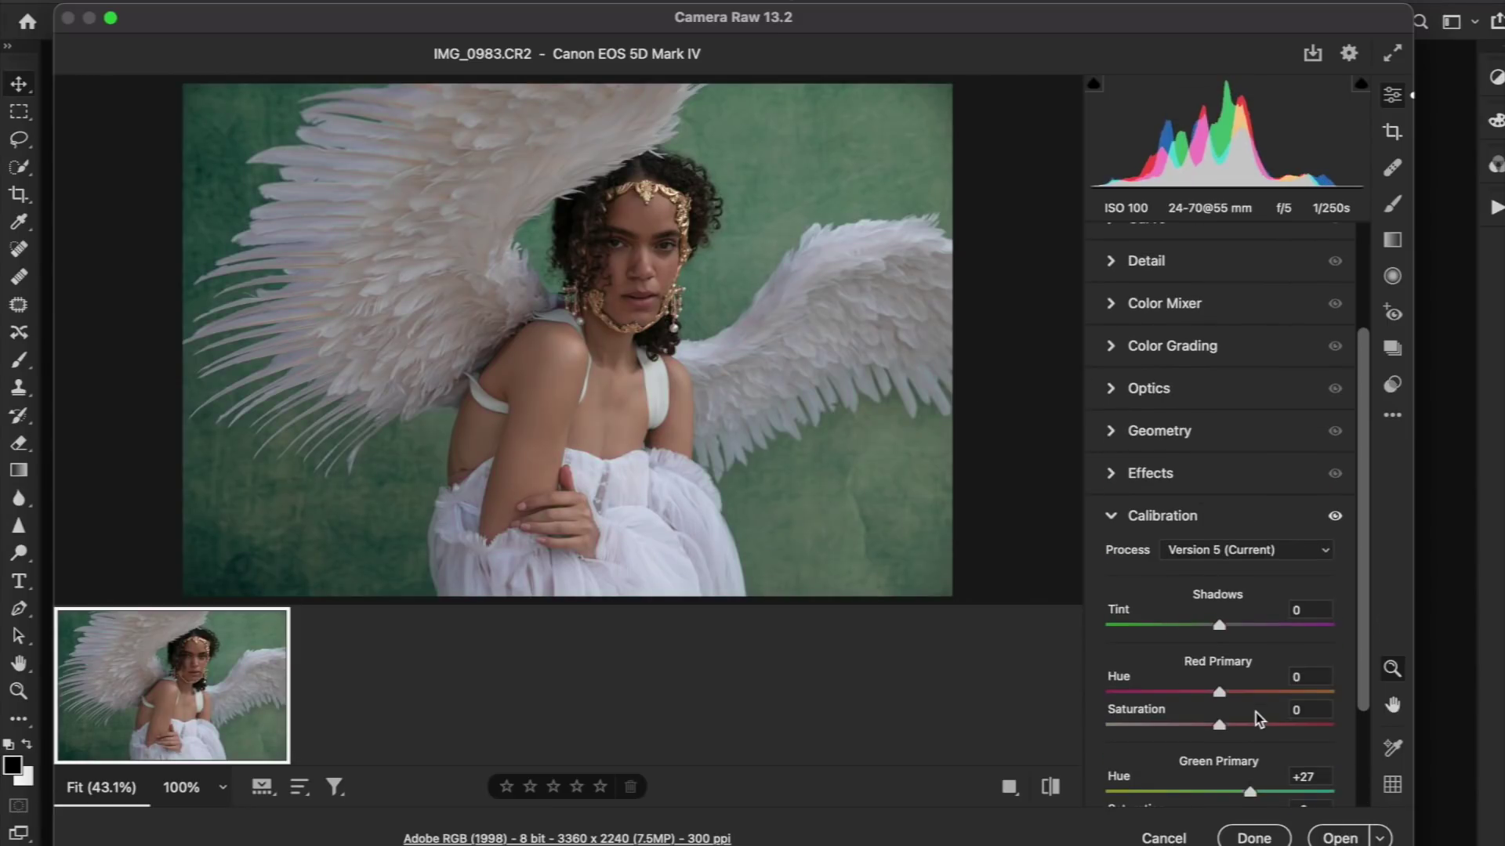
pyautogui.scroll(3, 1251, 666)
pyautogui.click(1149, 540)
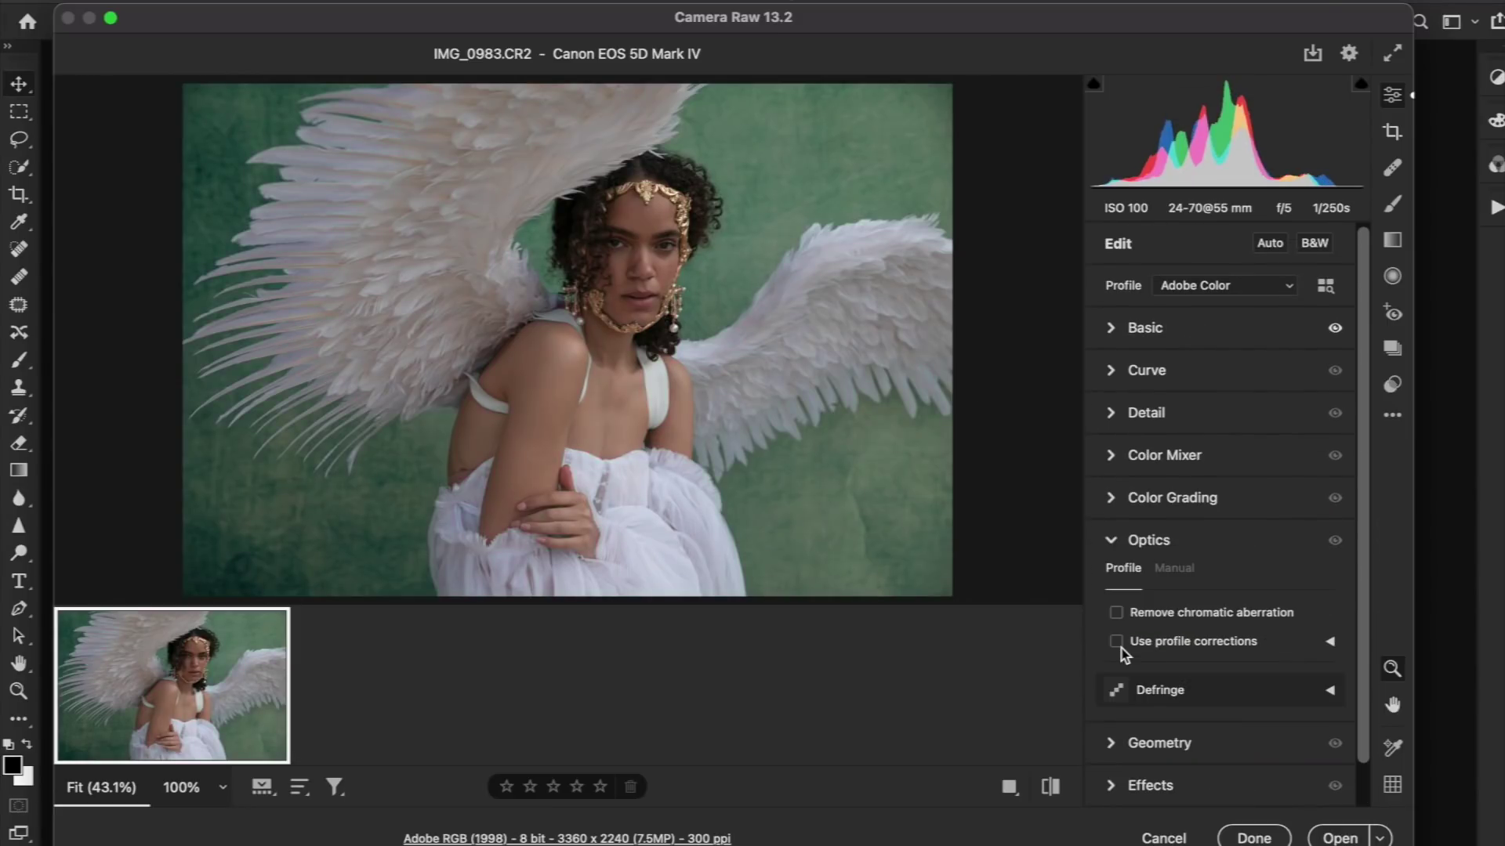
pyautogui.click(1118, 642)
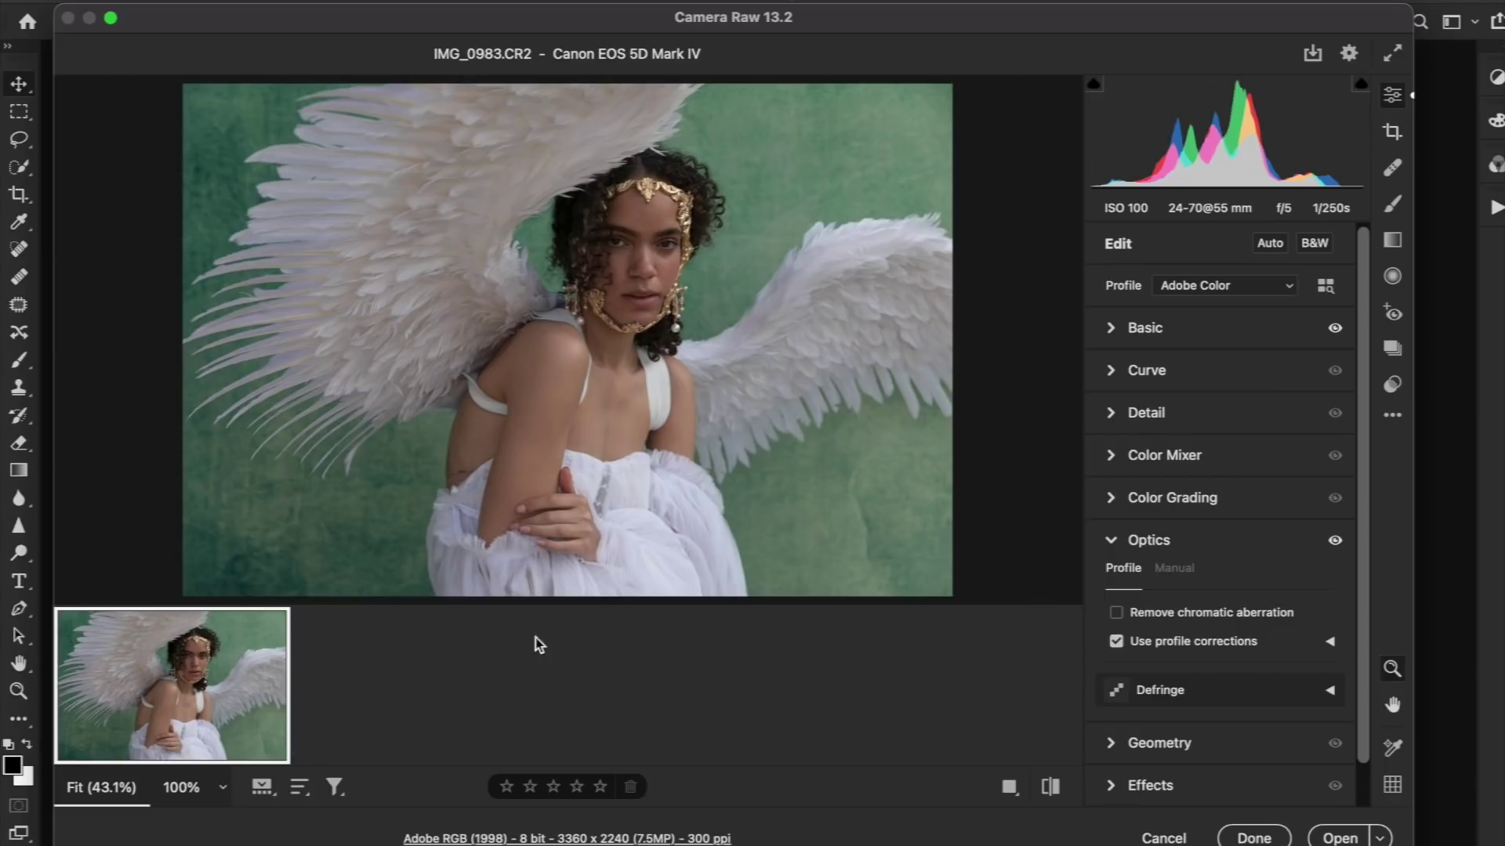
pyautogui.click(1119, 643)
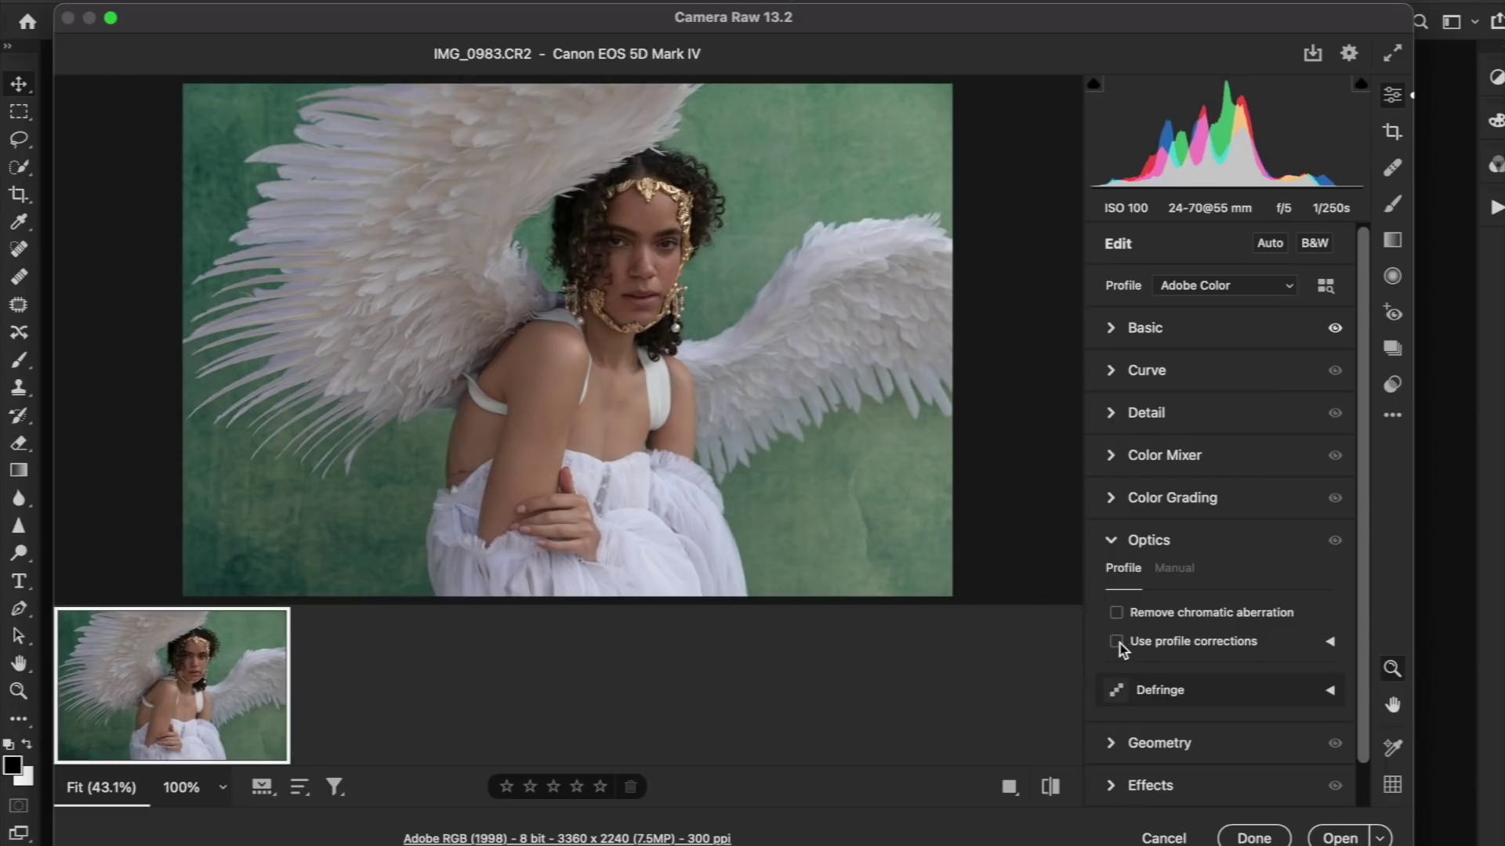
pyautogui.click(1116, 641)
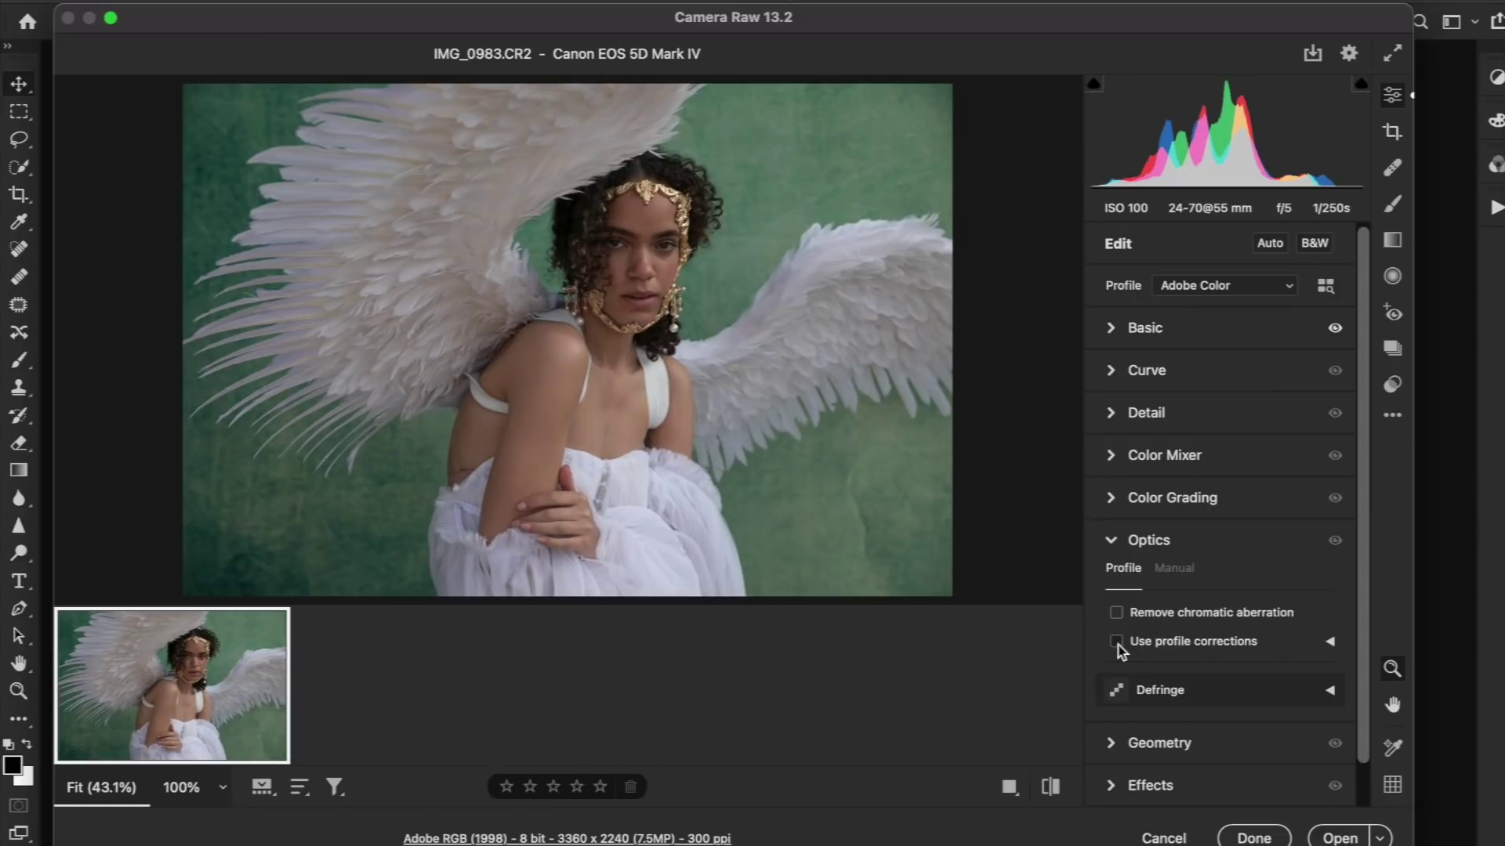
pyautogui.click(1116, 641)
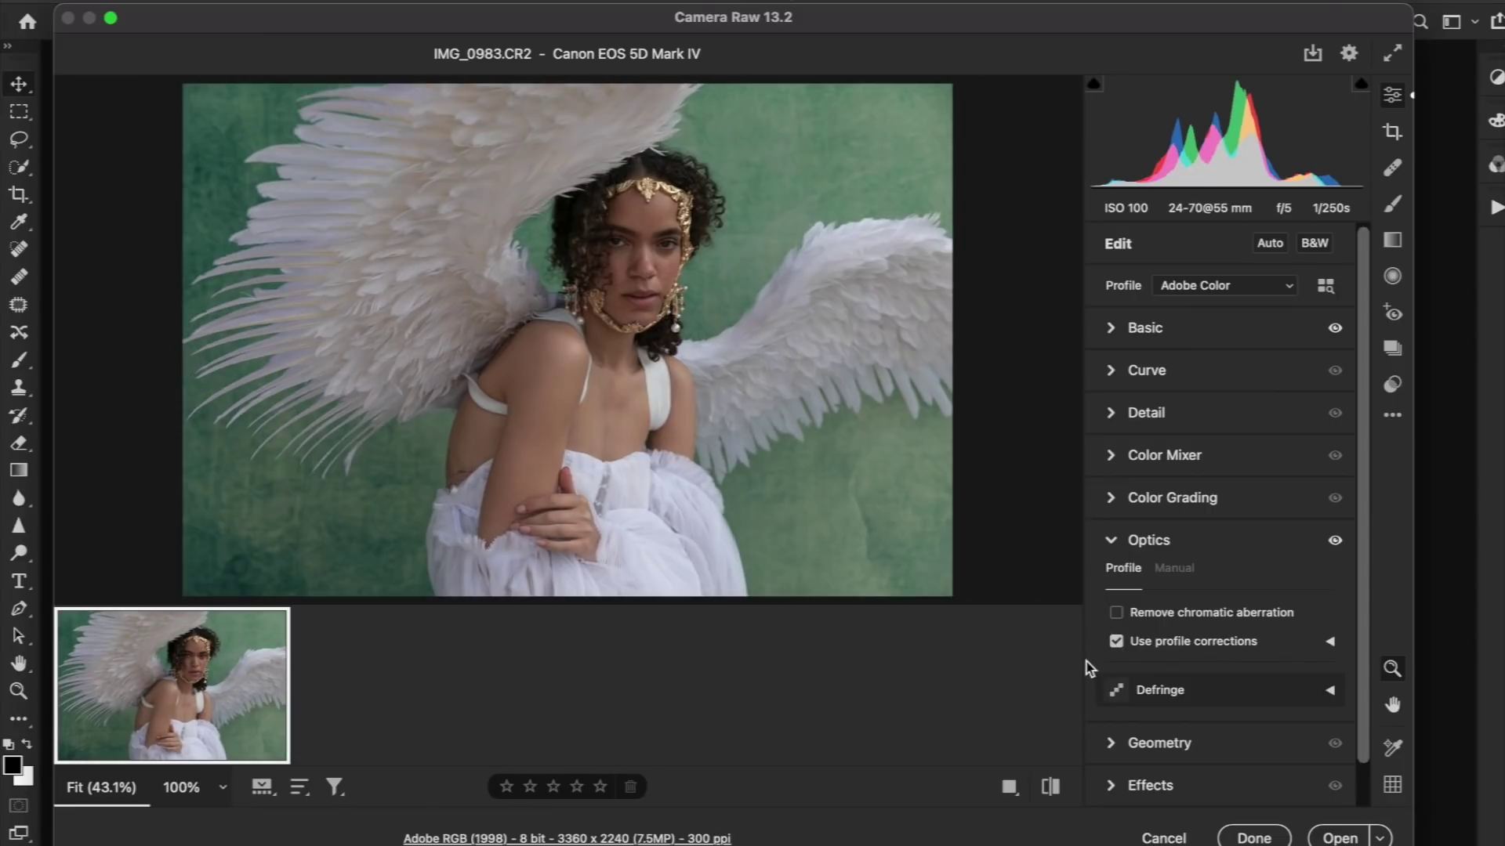
# Compare the before and after versions side by side and open the developed image in Photoshop
pyautogui.press('q')
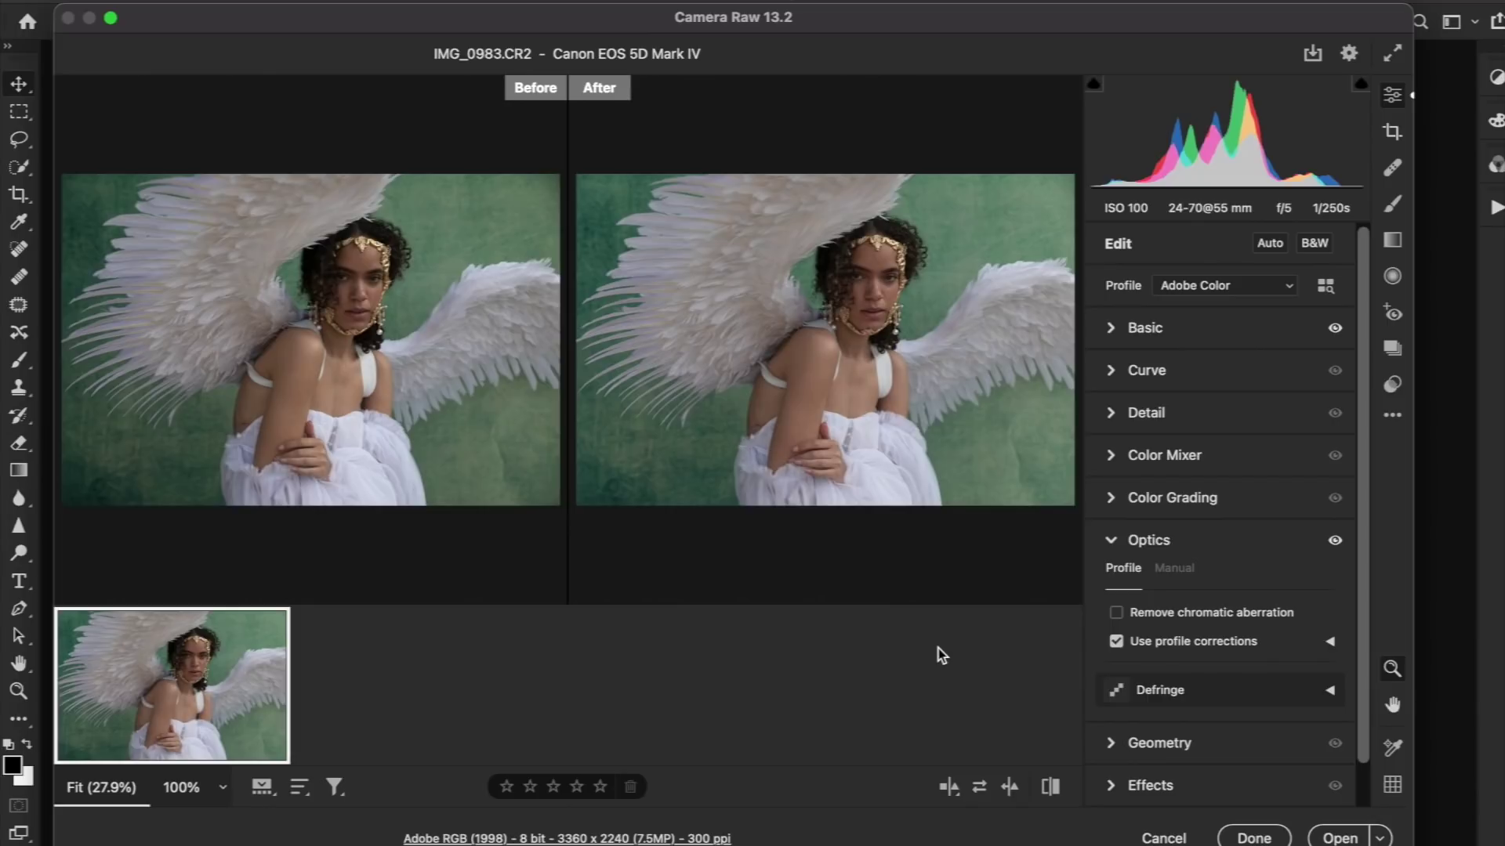
pyautogui.click(1339, 839)
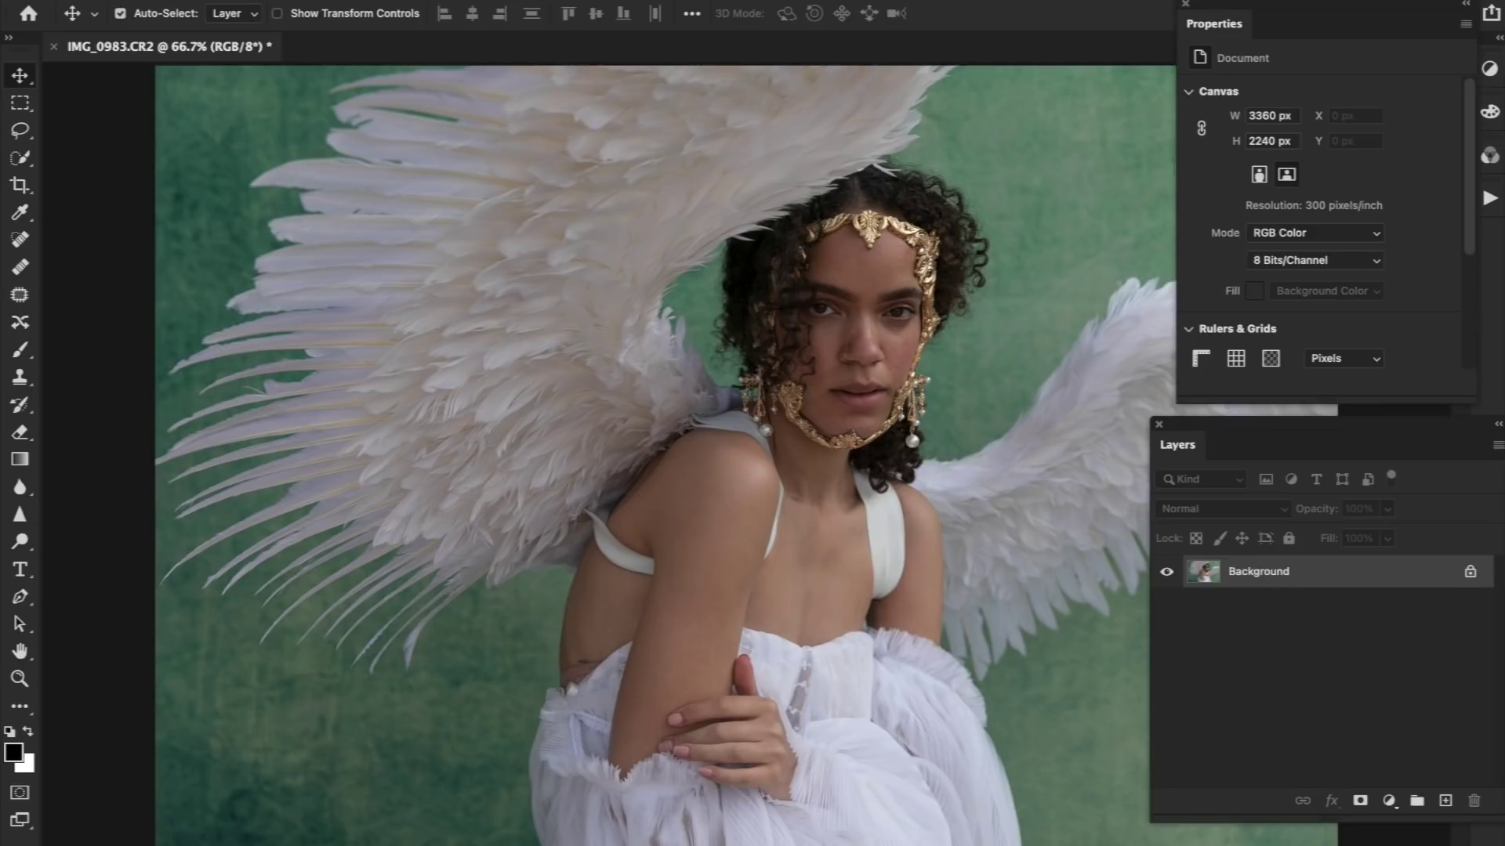
# Add a Curves adjustment layer with the default layer options above the Background layer
pyautogui.click(314, 1)
pyautogui.moveTo(533, 228)
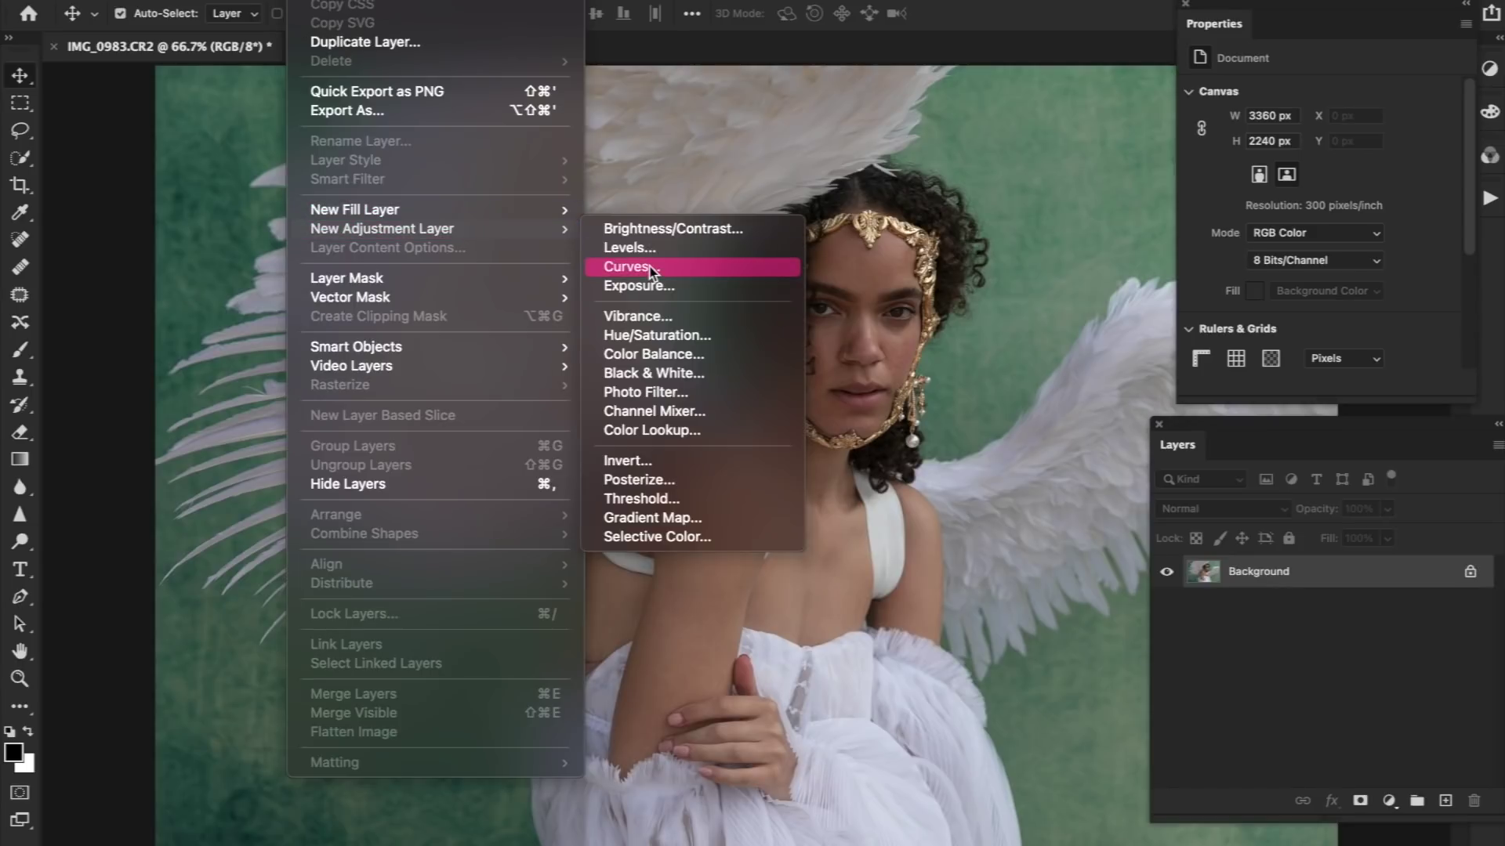
pyautogui.click(650, 268)
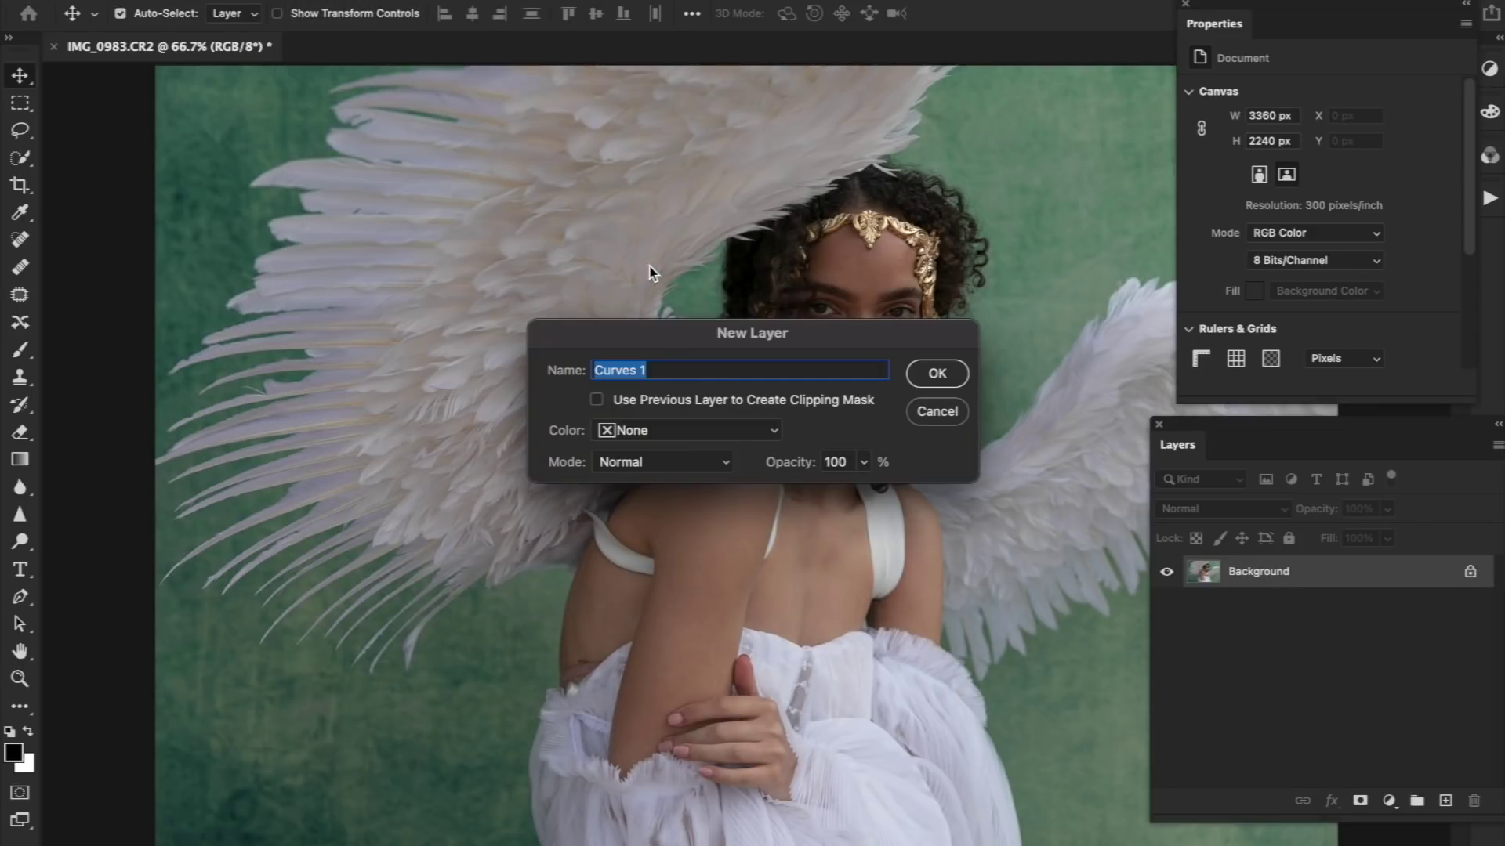
pyautogui.press('Return')
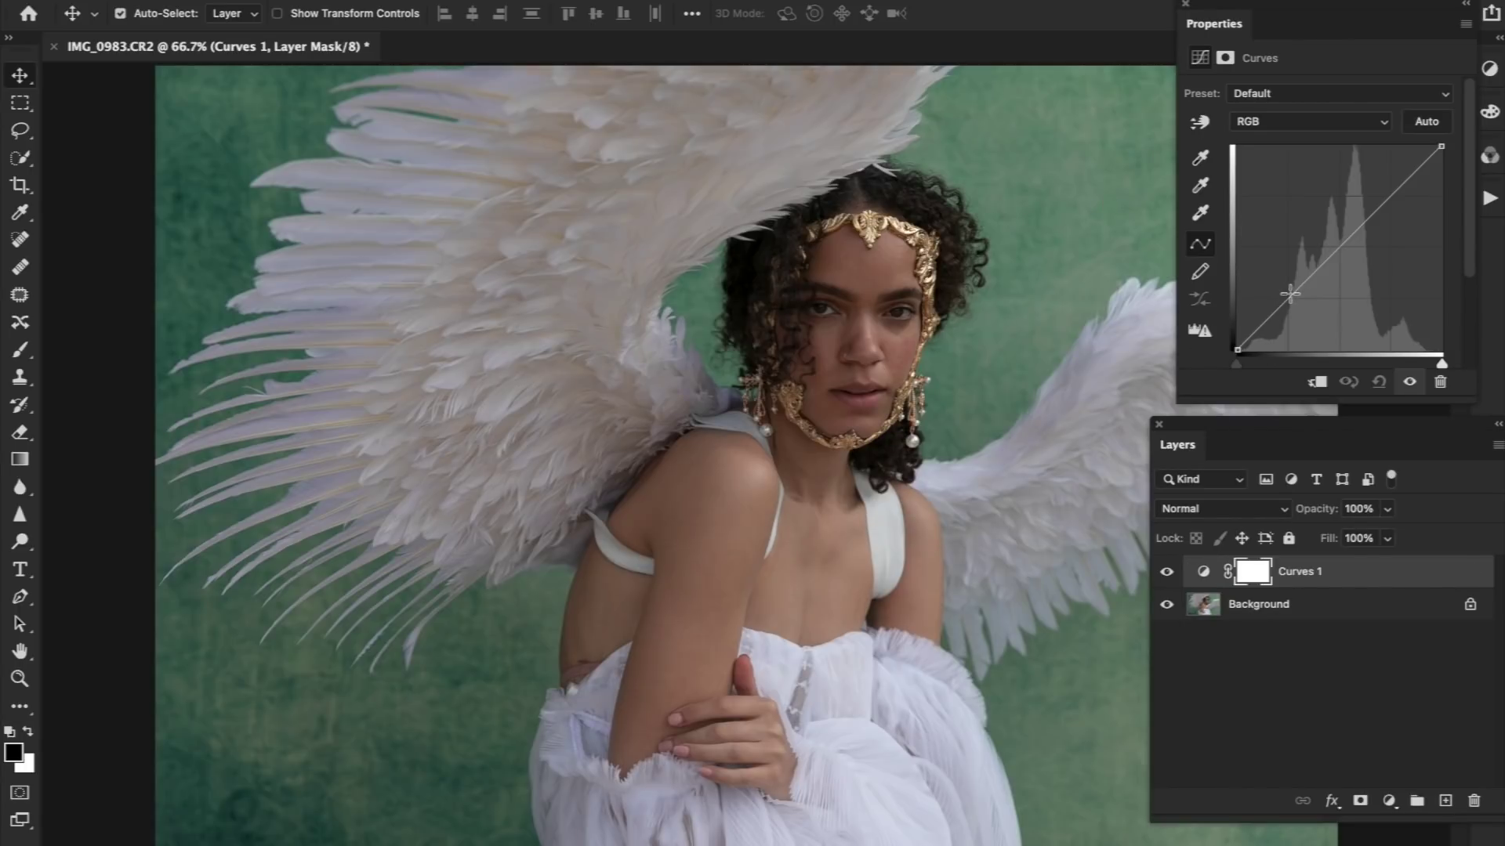
# Shape the RGB curve into a gentle S by raising an upper-midtone point and slightly lowering a shadow point
pyautogui.click(1290, 294)
pyautogui.moveTo(1349, 238); pyautogui.dragTo(1349, 217)
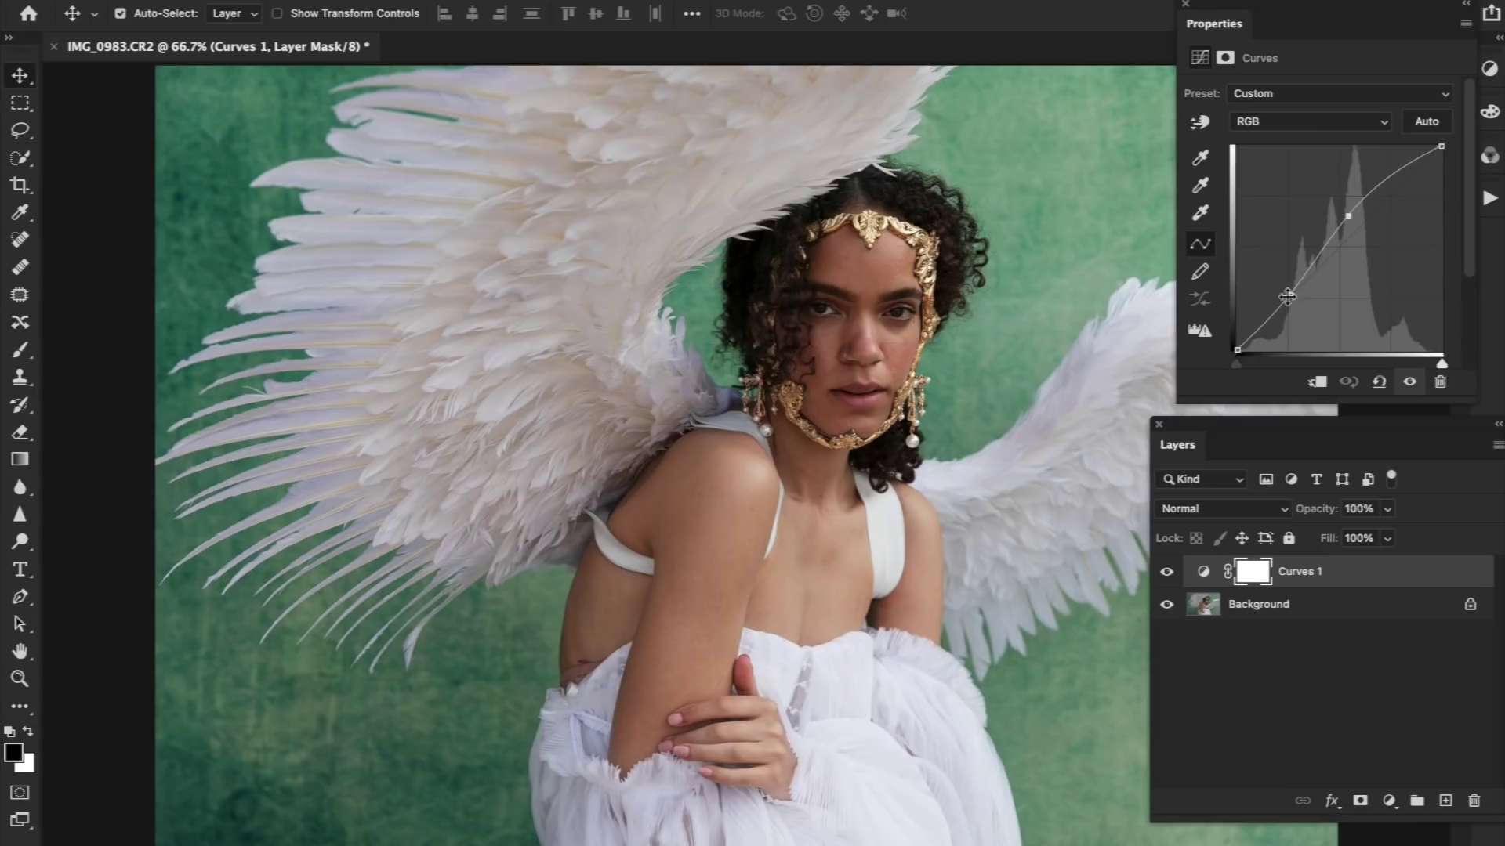
pyautogui.moveTo(1289, 296); pyautogui.dragTo(1290, 300)
pyautogui.moveTo(1293, 302); pyautogui.dragTo(1293, 303)
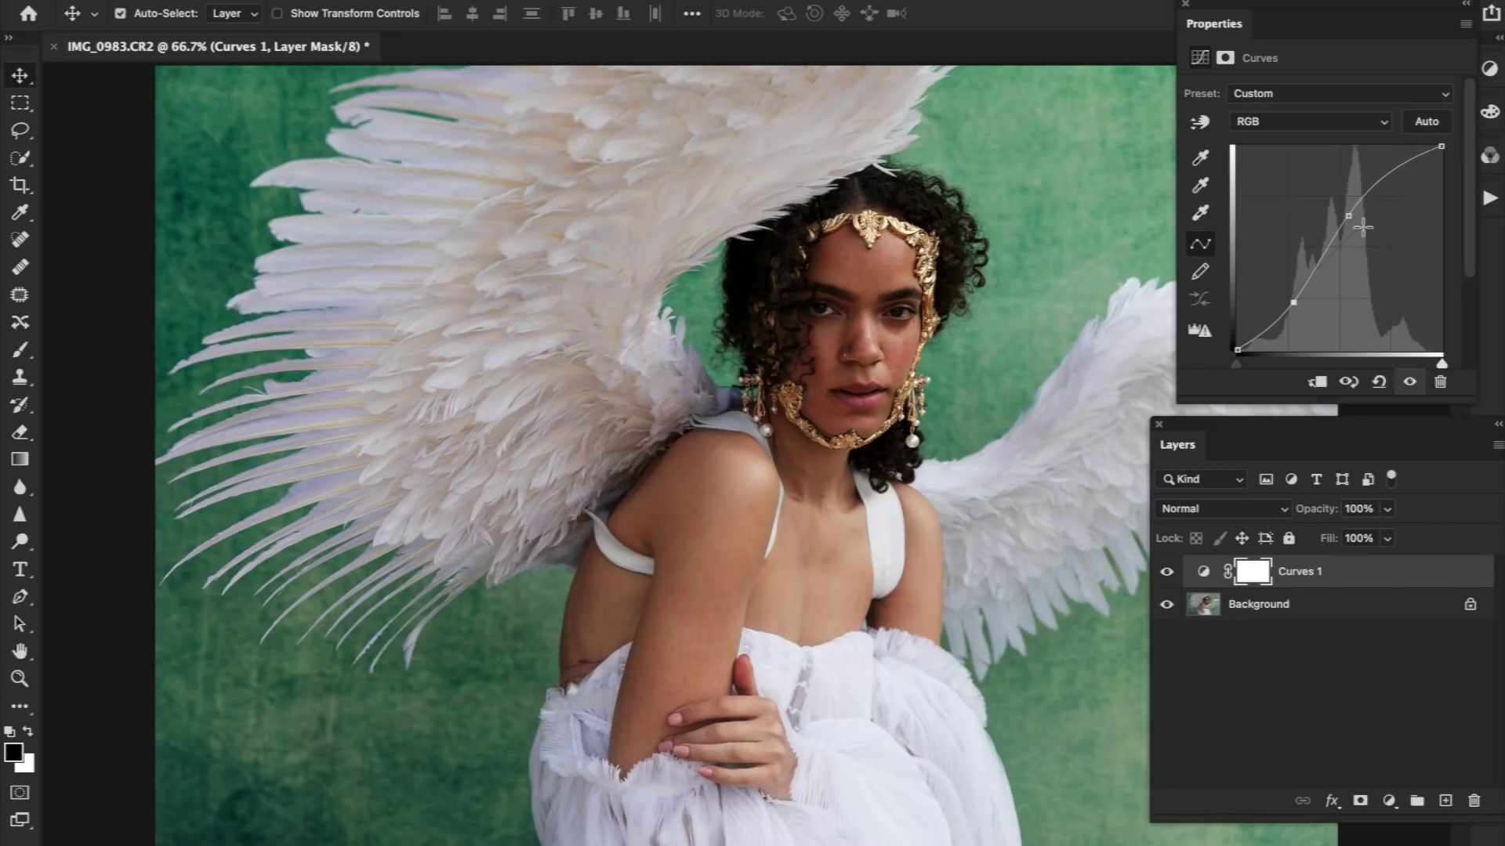
# Fine-tune the S-curve's shadow and upper-midtone points in the RGB channel to soften the contrast
pyautogui.moveTo(1348, 215); pyautogui.dragTo(1353, 216)
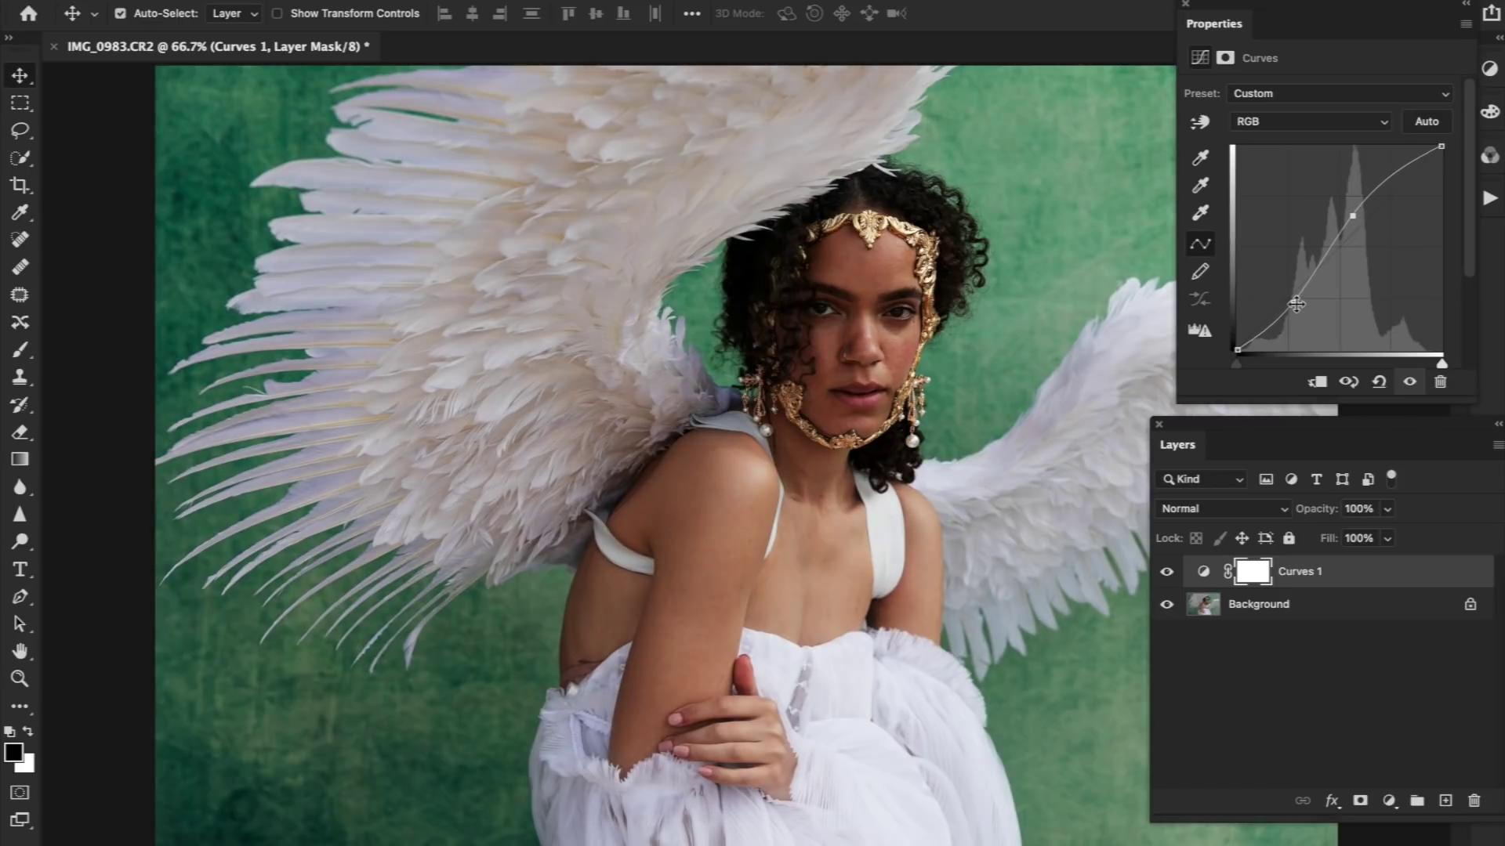
pyautogui.moveTo(1296, 305); pyautogui.dragTo(1297, 305)
pyautogui.moveTo(1294, 302); pyautogui.dragTo(1298, 304)
pyautogui.moveTo(1352, 216); pyautogui.dragTo(1350, 222)
pyautogui.moveTo(1294, 303); pyautogui.dragTo(1290, 304)
pyautogui.moveTo(1351, 222); pyautogui.dragTo(1348, 224)
pyautogui.moveTo(1291, 305); pyautogui.dragTo(1290, 307)
pyautogui.click(1252, 126)
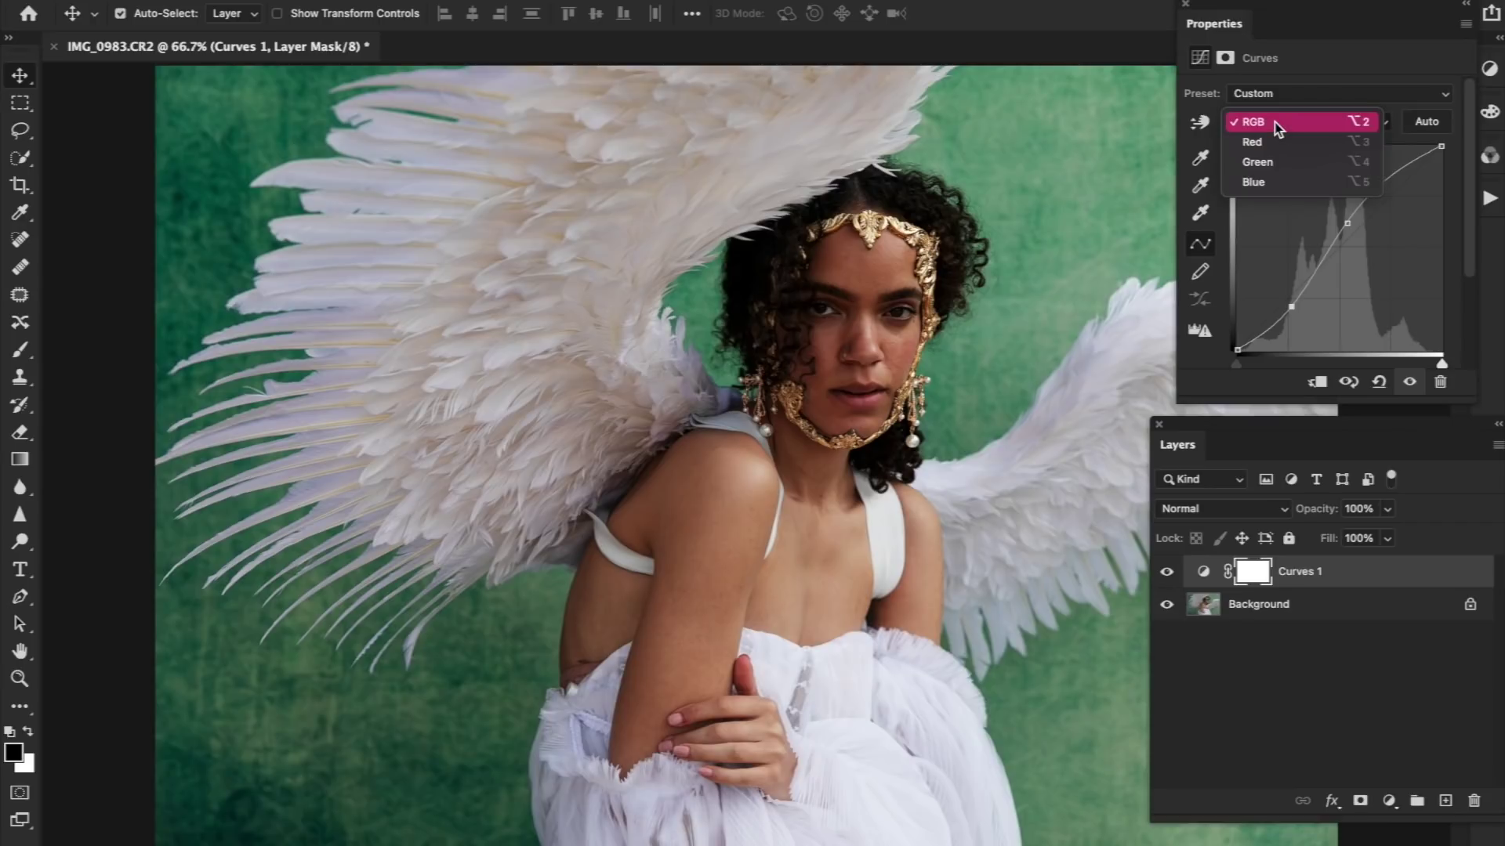
pyautogui.click(1278, 128)
pyautogui.moveTo(1289, 306); pyautogui.dragTo(1286, 304)
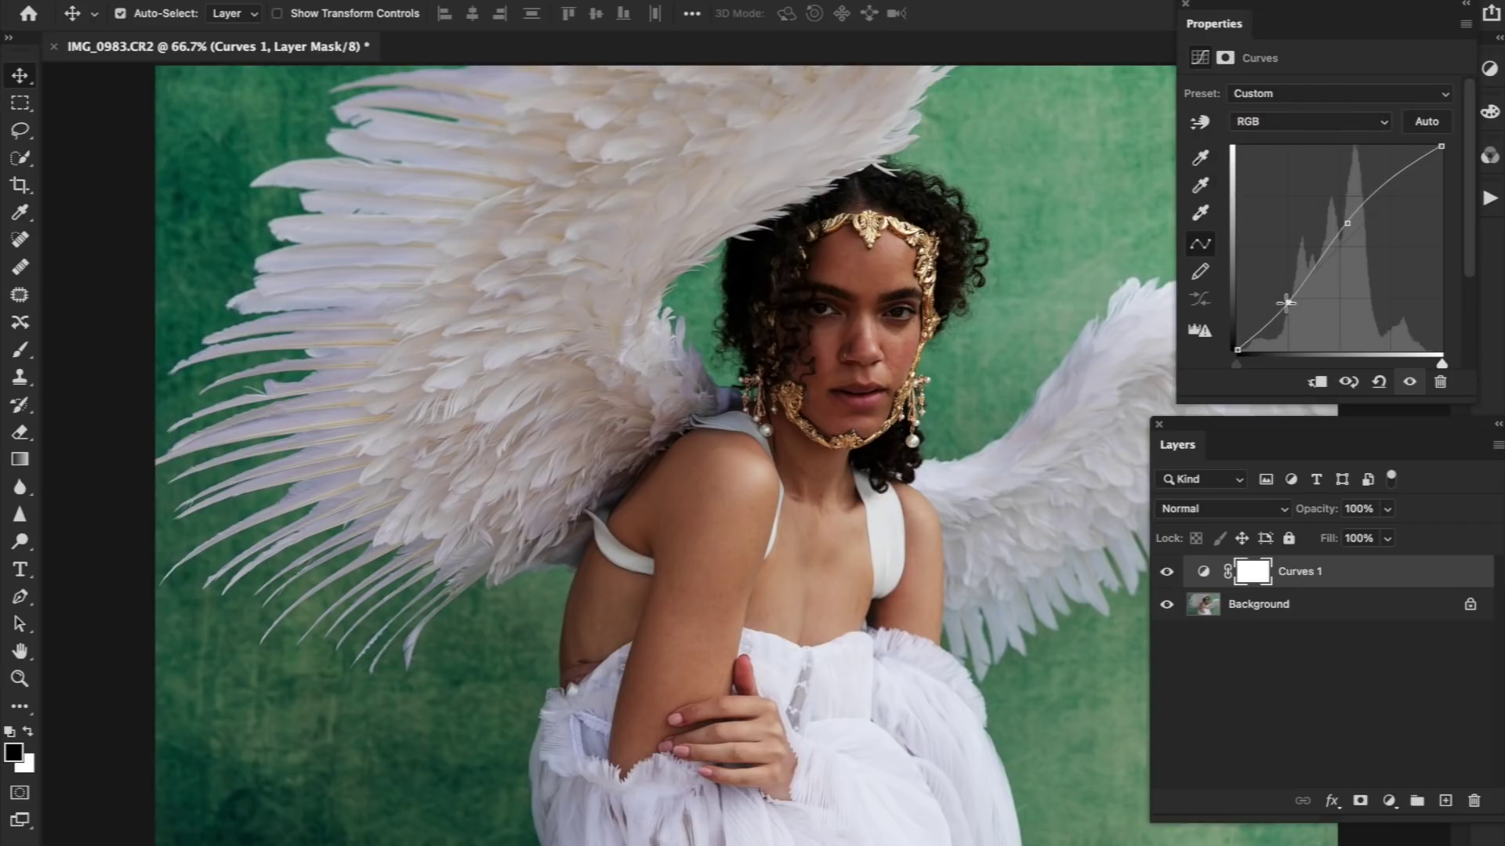
pyautogui.click(1278, 124)
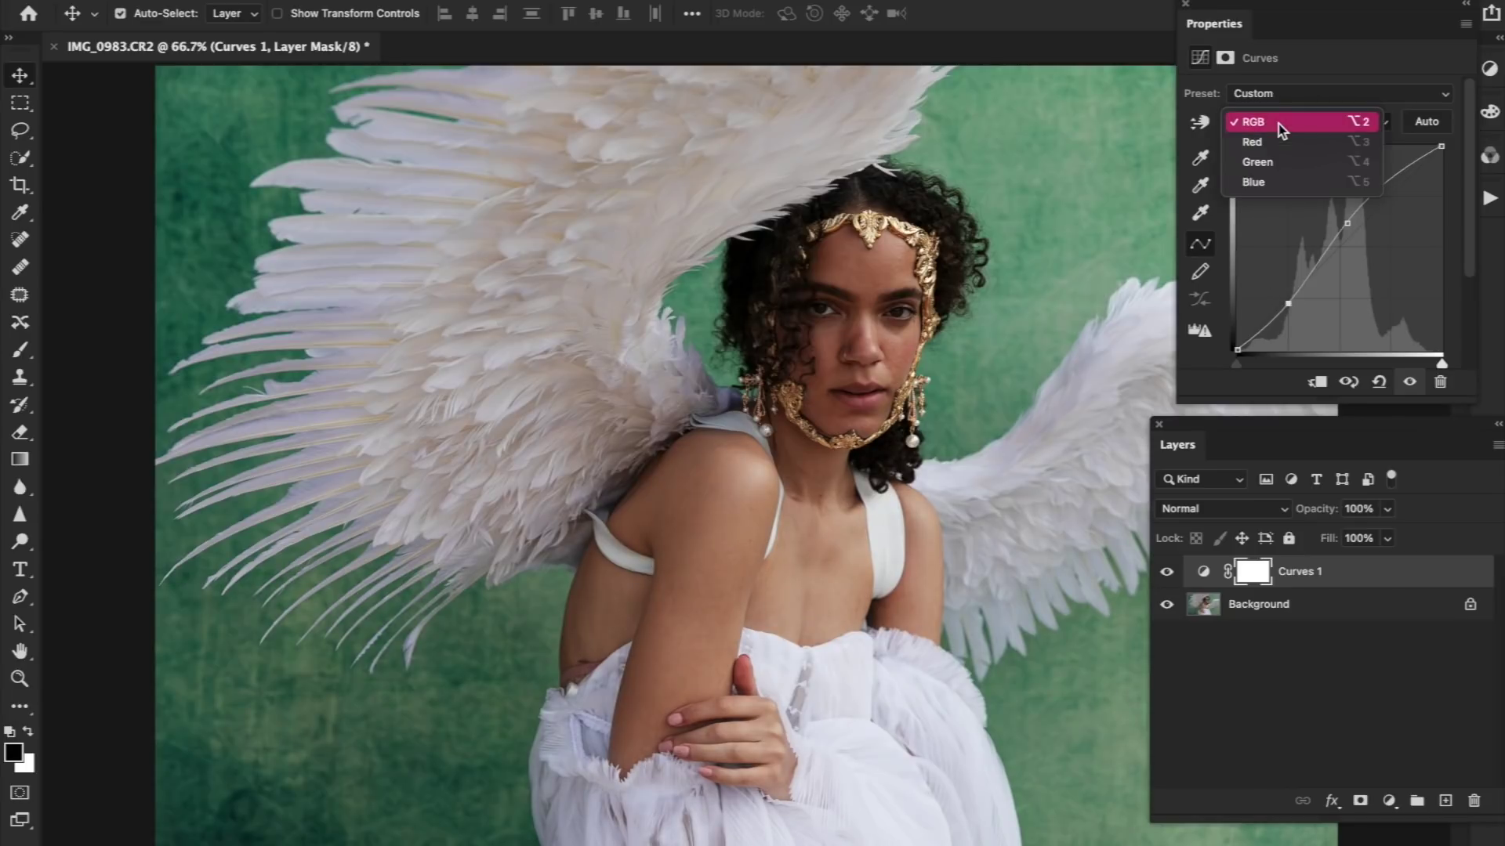
pyautogui.click(1274, 182)
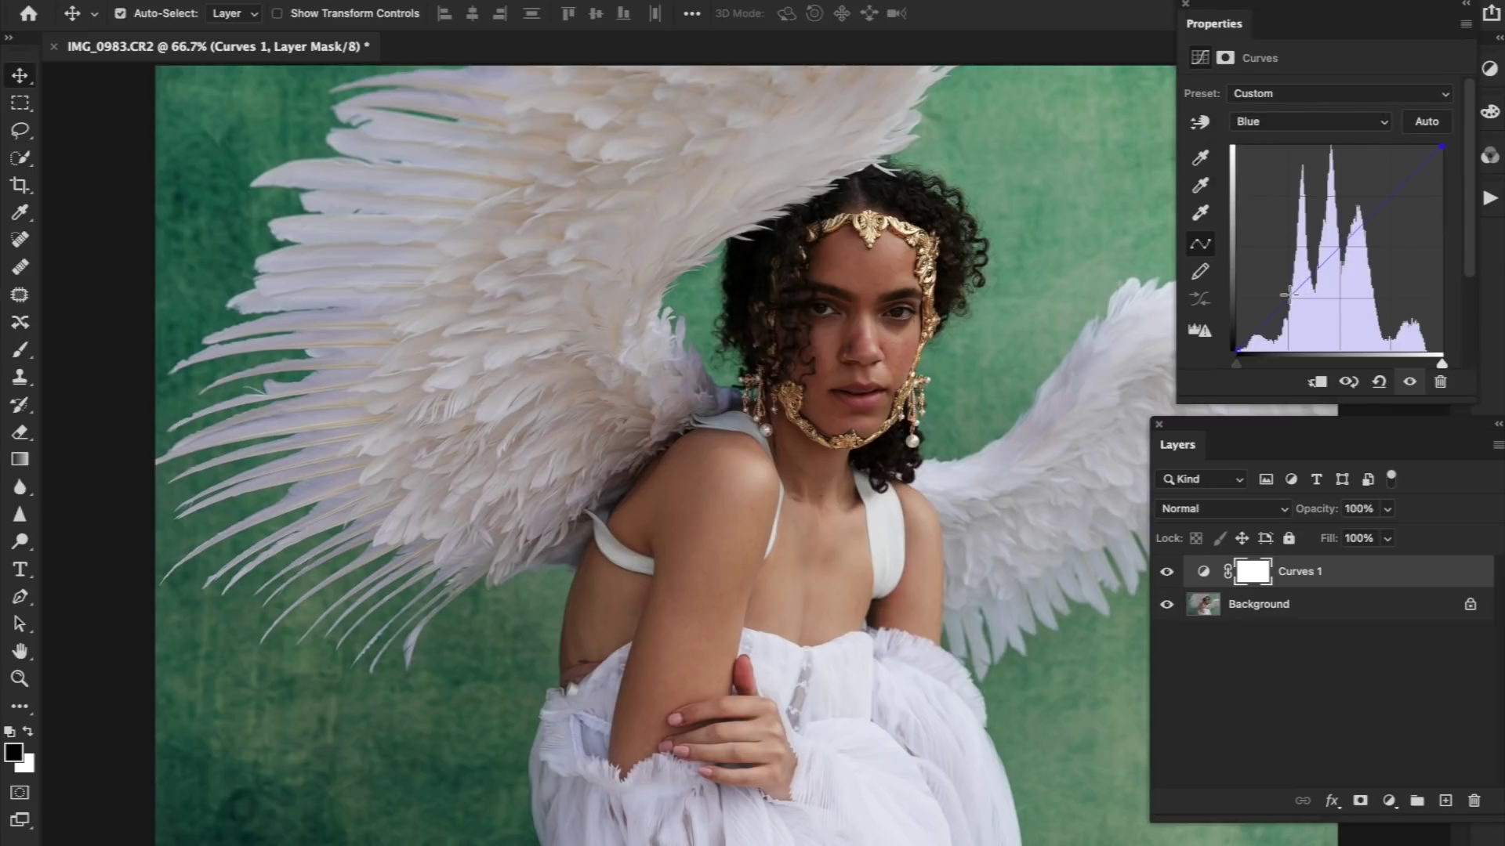
pyautogui.click(1280, 123)
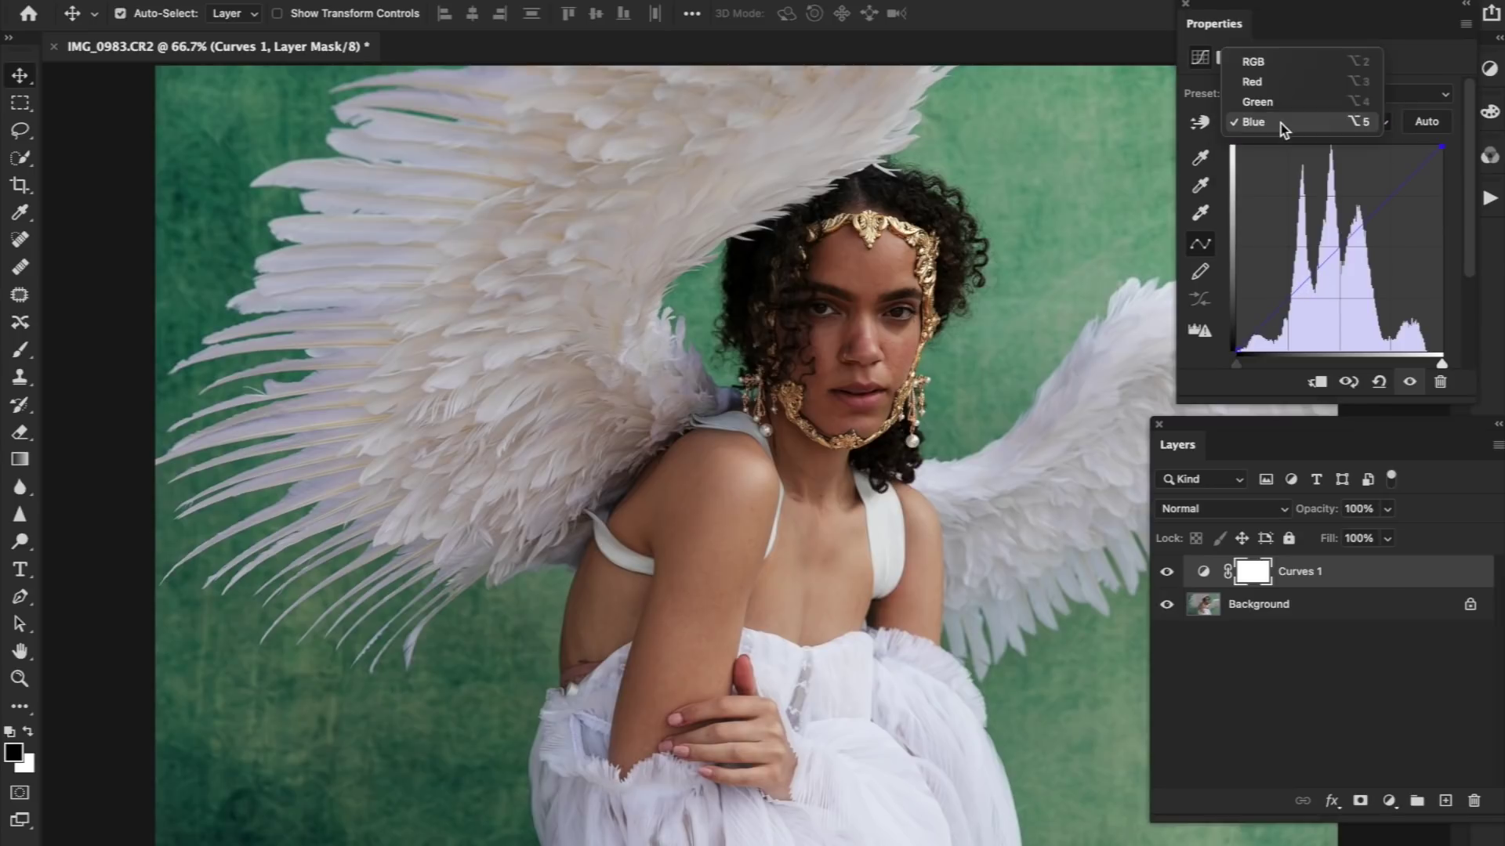
pyautogui.click(1273, 63)
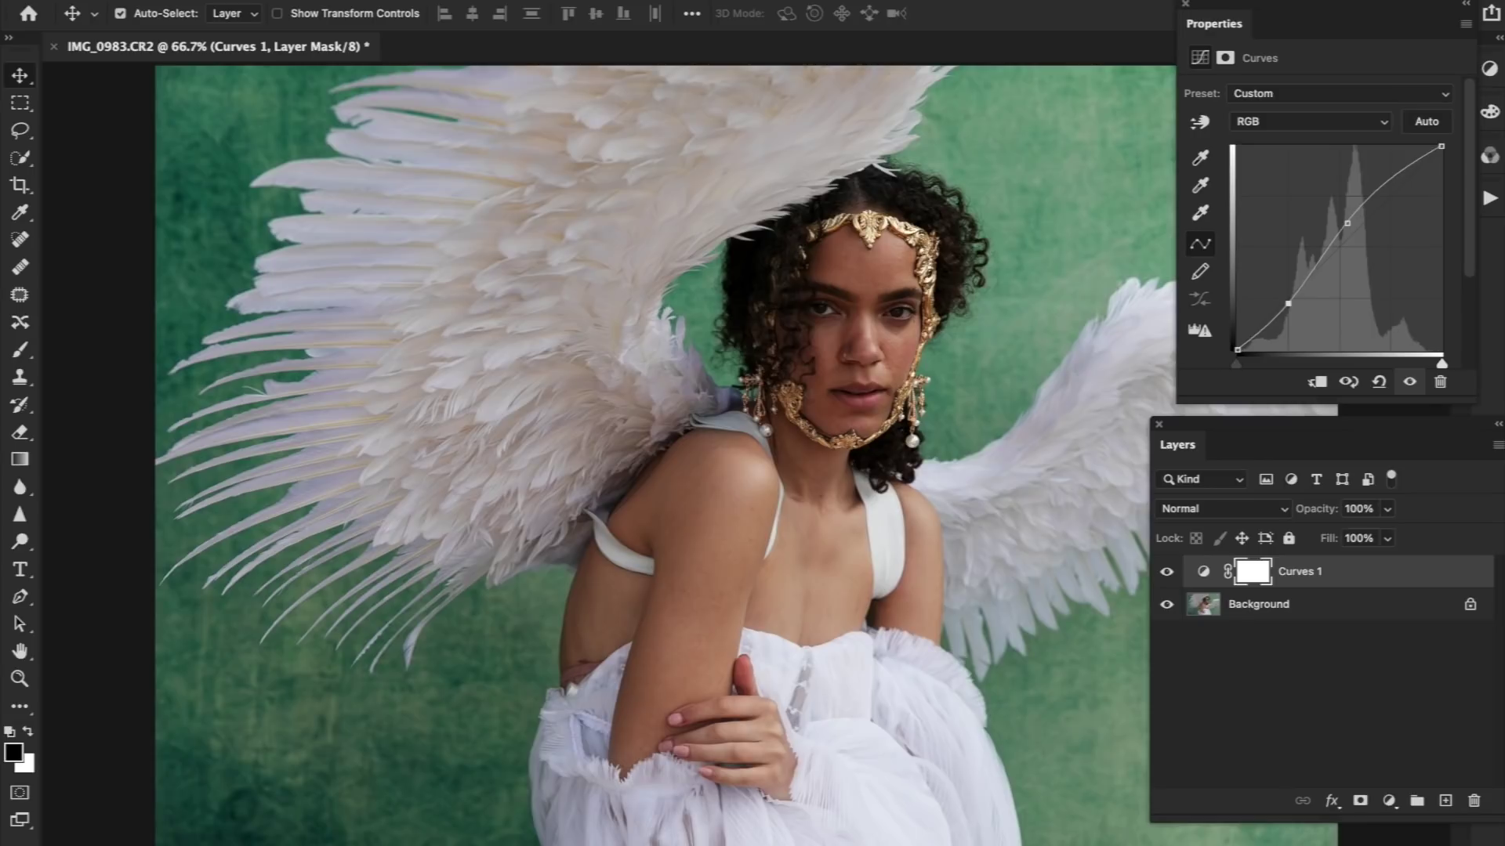
# Add a second Curves adjustment layer with the default layer options above Curves 1
pyautogui.click(330, 0)
pyautogui.moveTo(502, 228)
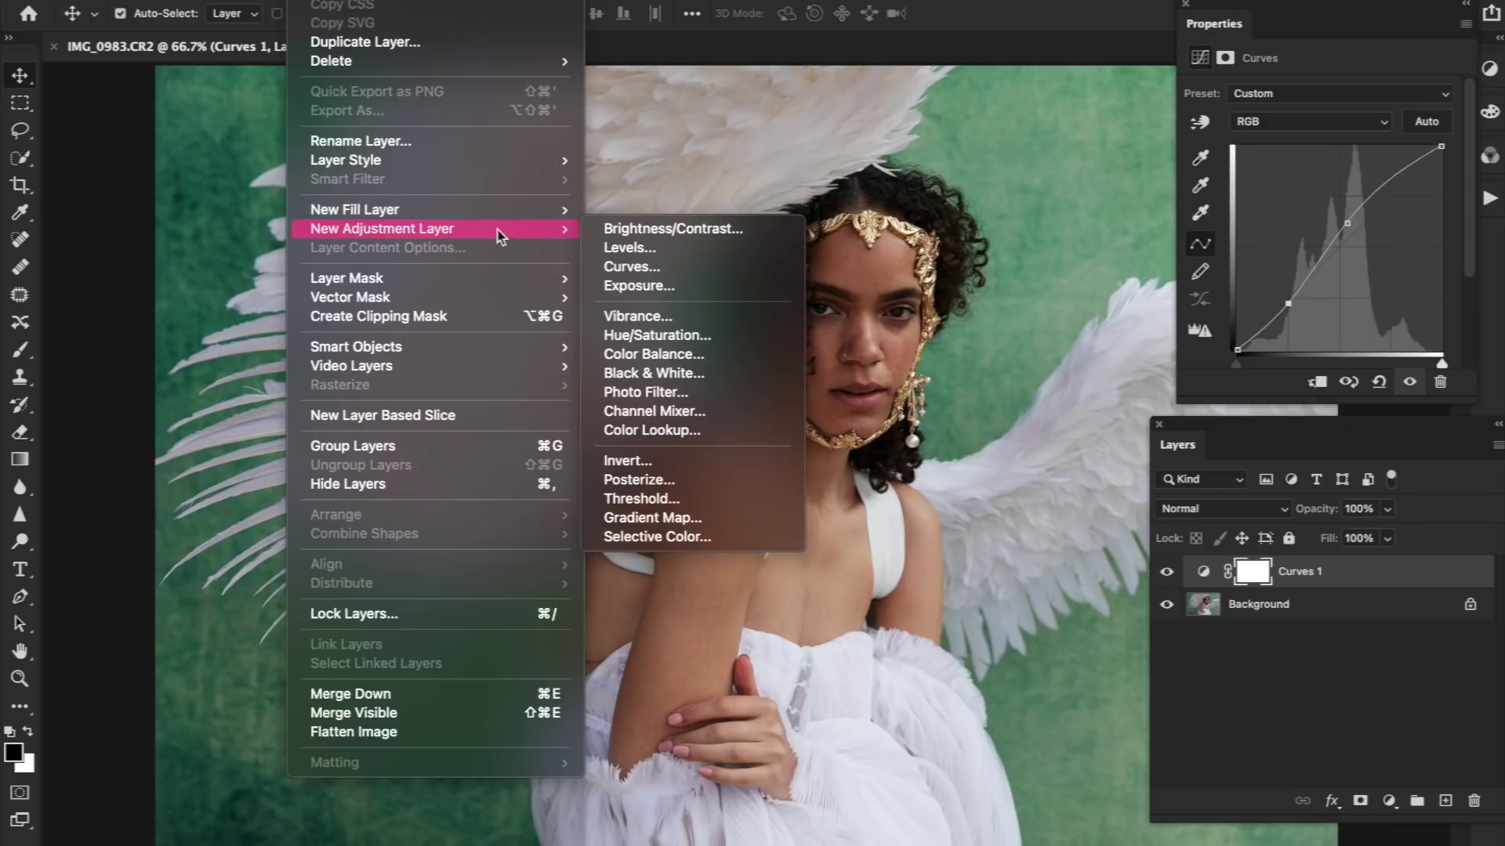
pyautogui.click(631, 267)
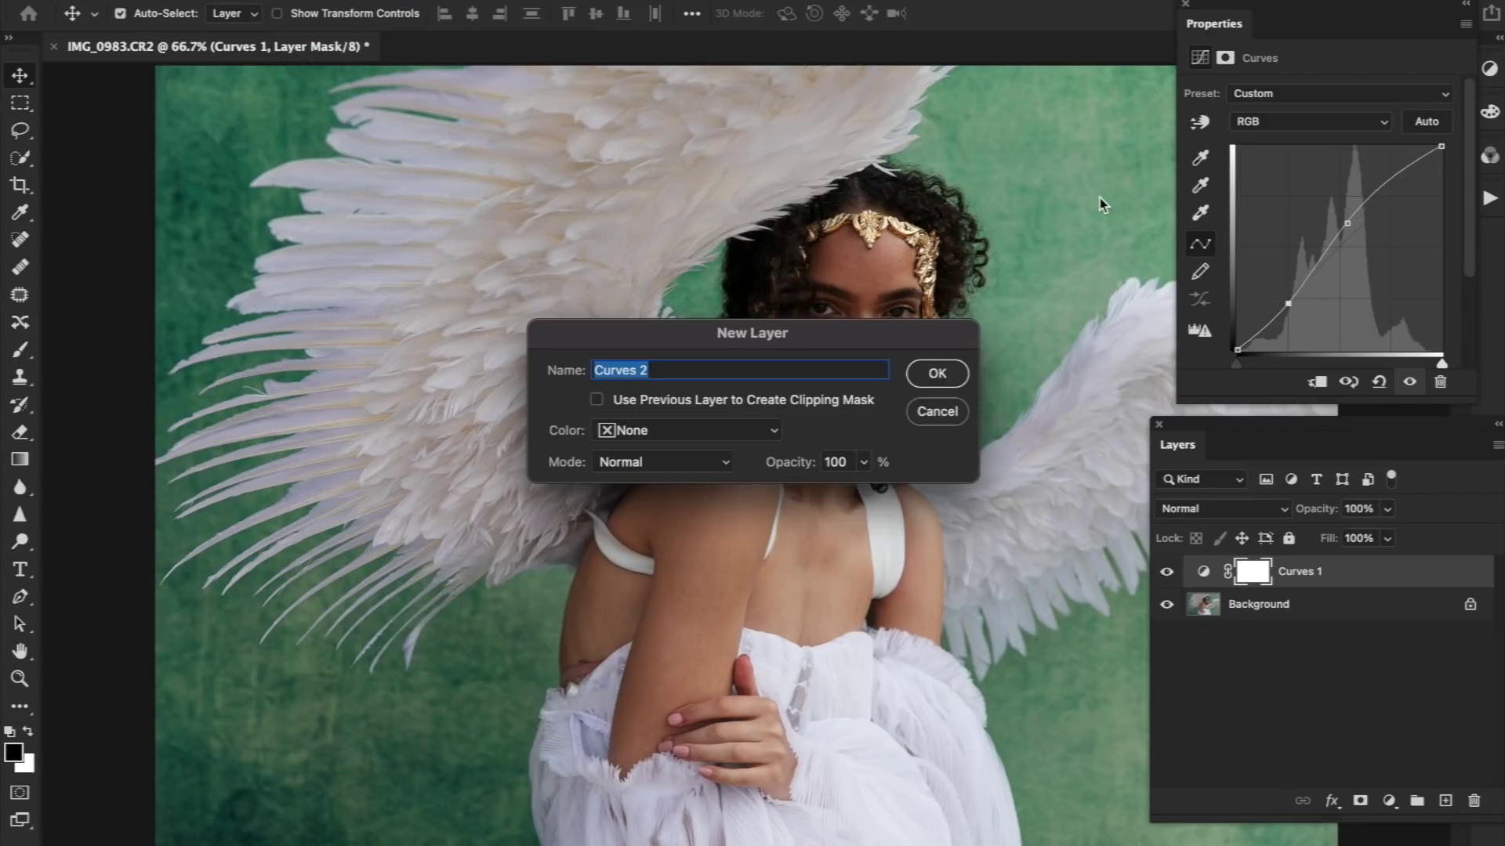
pyautogui.press('Return')
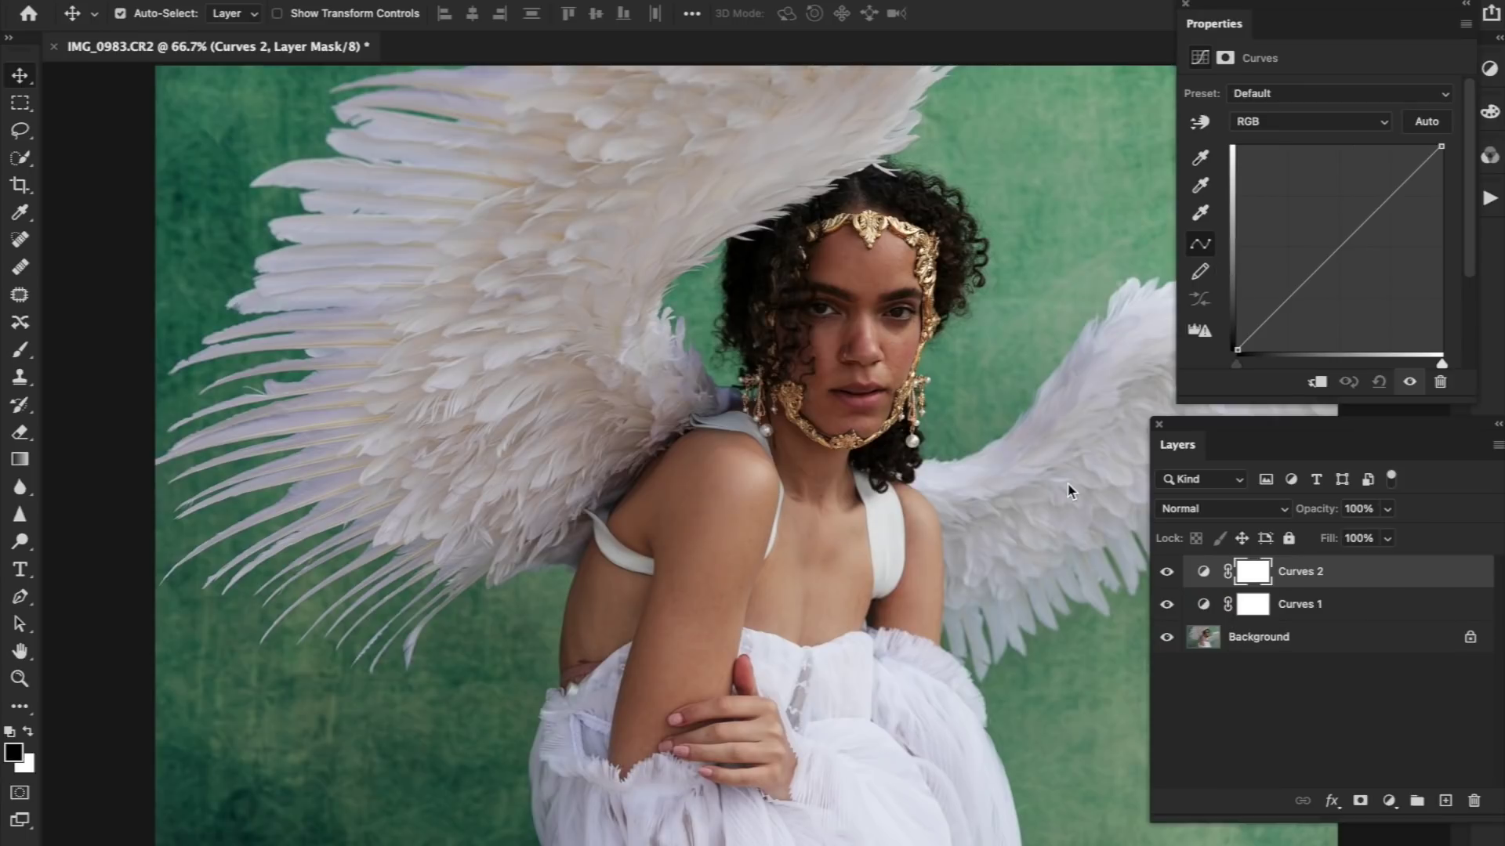
# Anchor the blue channel's curve in Curves 2 with one shadow point and one upper-midtone point near the diagonal
pyautogui.click(1262, 128)
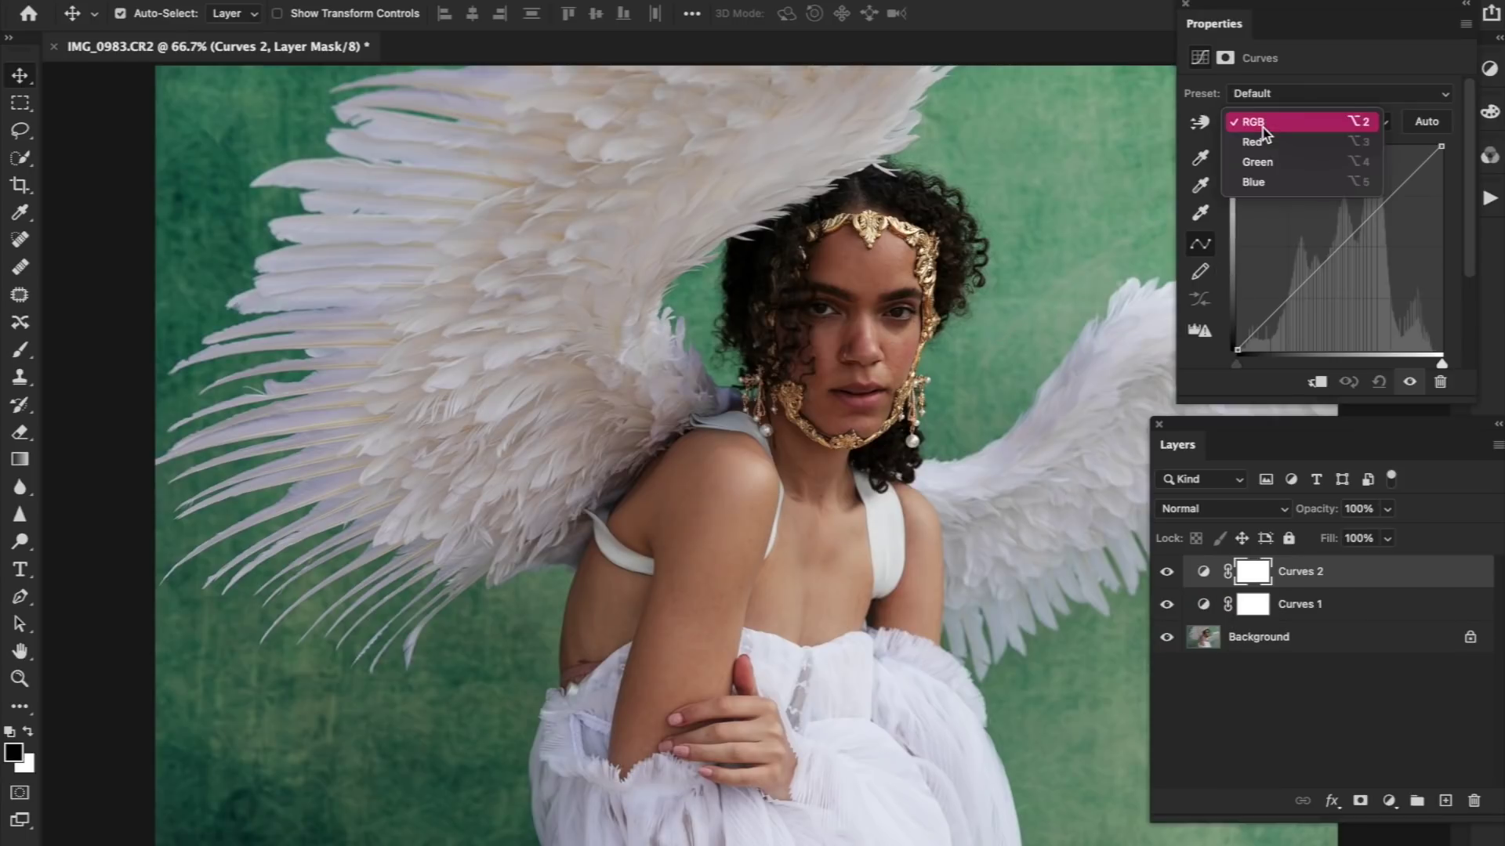
pyautogui.click(1278, 182)
pyautogui.click(1285, 298)
pyautogui.moveTo(1284, 297)
pyautogui.mouseDown()
pyautogui.moveTo(1279, 285)
pyautogui.moveTo(1293, 301)
pyautogui.mouseUp()
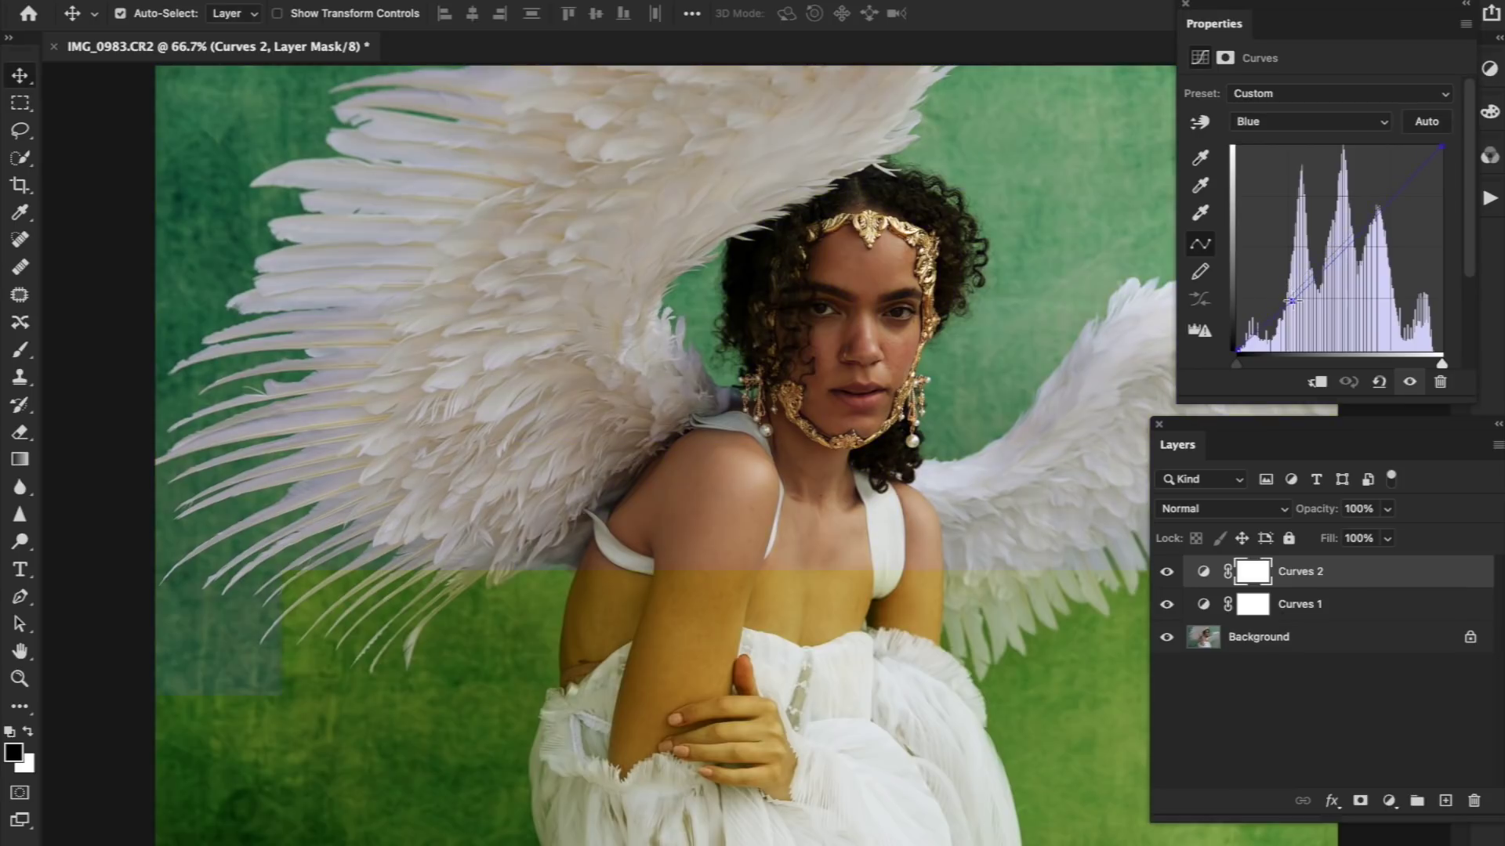
pyautogui.click(1361, 225)
pyautogui.moveTo(1362, 224); pyautogui.dragTo(1360, 225)
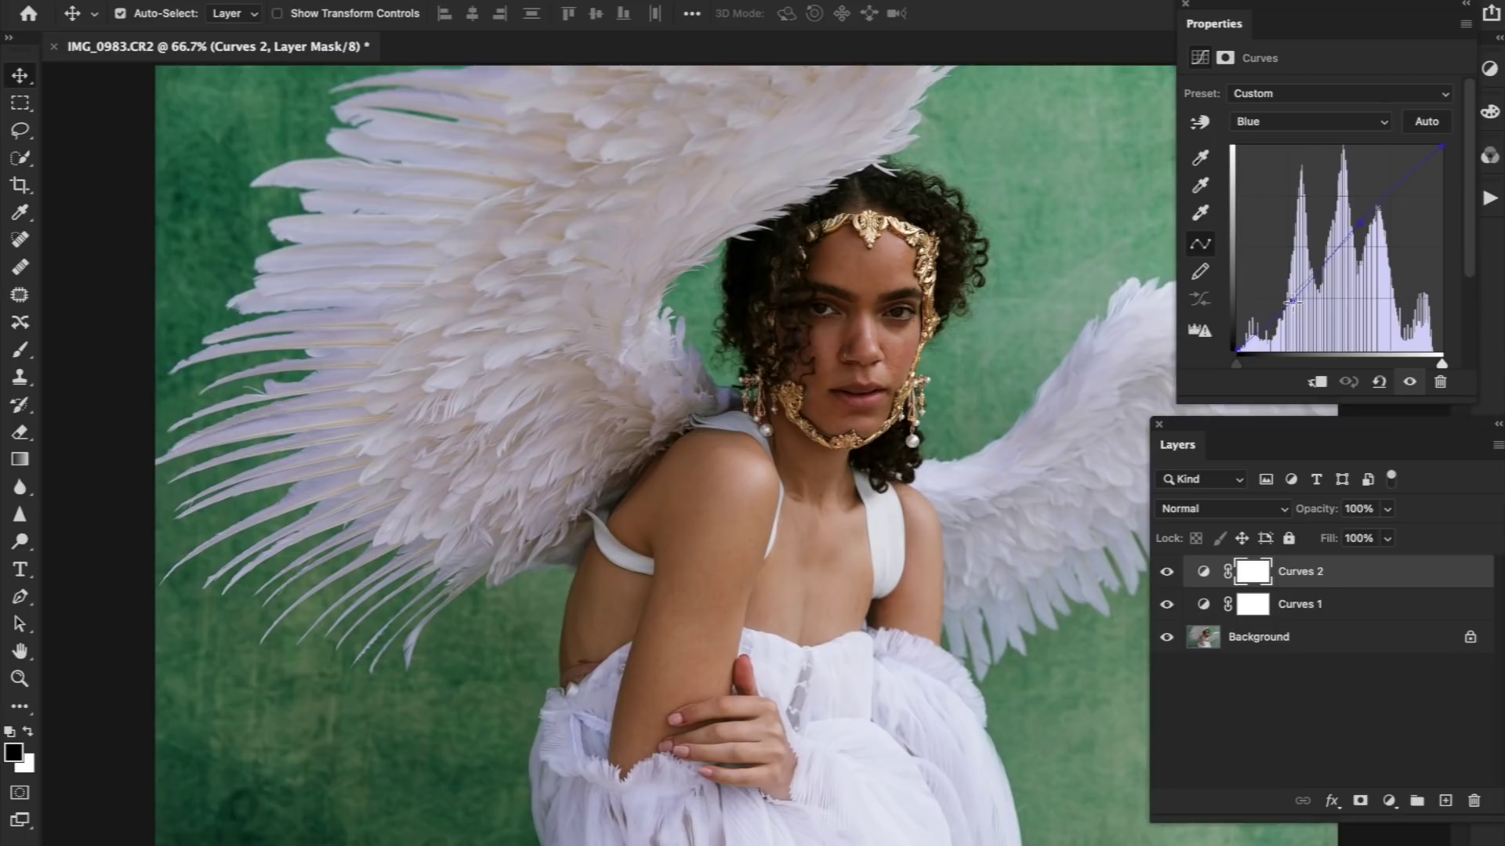
pyautogui.moveTo(1293, 302); pyautogui.dragTo(1290, 300)
# Try lifting the blue curve's black point to tint the shadows blue and examine the effect on the hair
pyautogui.moveTo(1236, 347); pyautogui.dragTo(1237, 314)
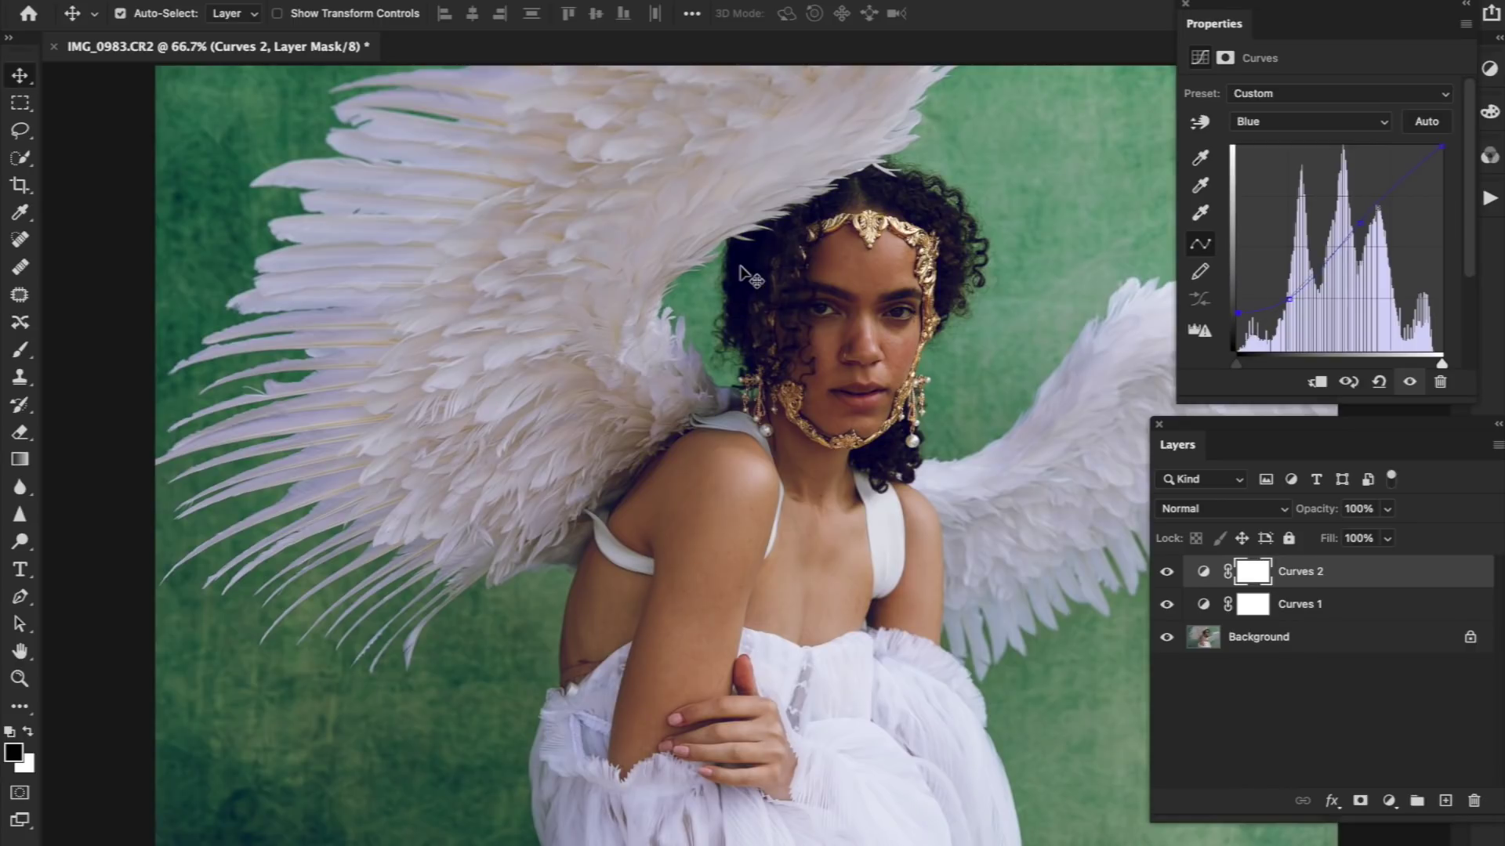
pyautogui.scroll(3, 745, 274)
pyautogui.scroll(1, 804, 239)
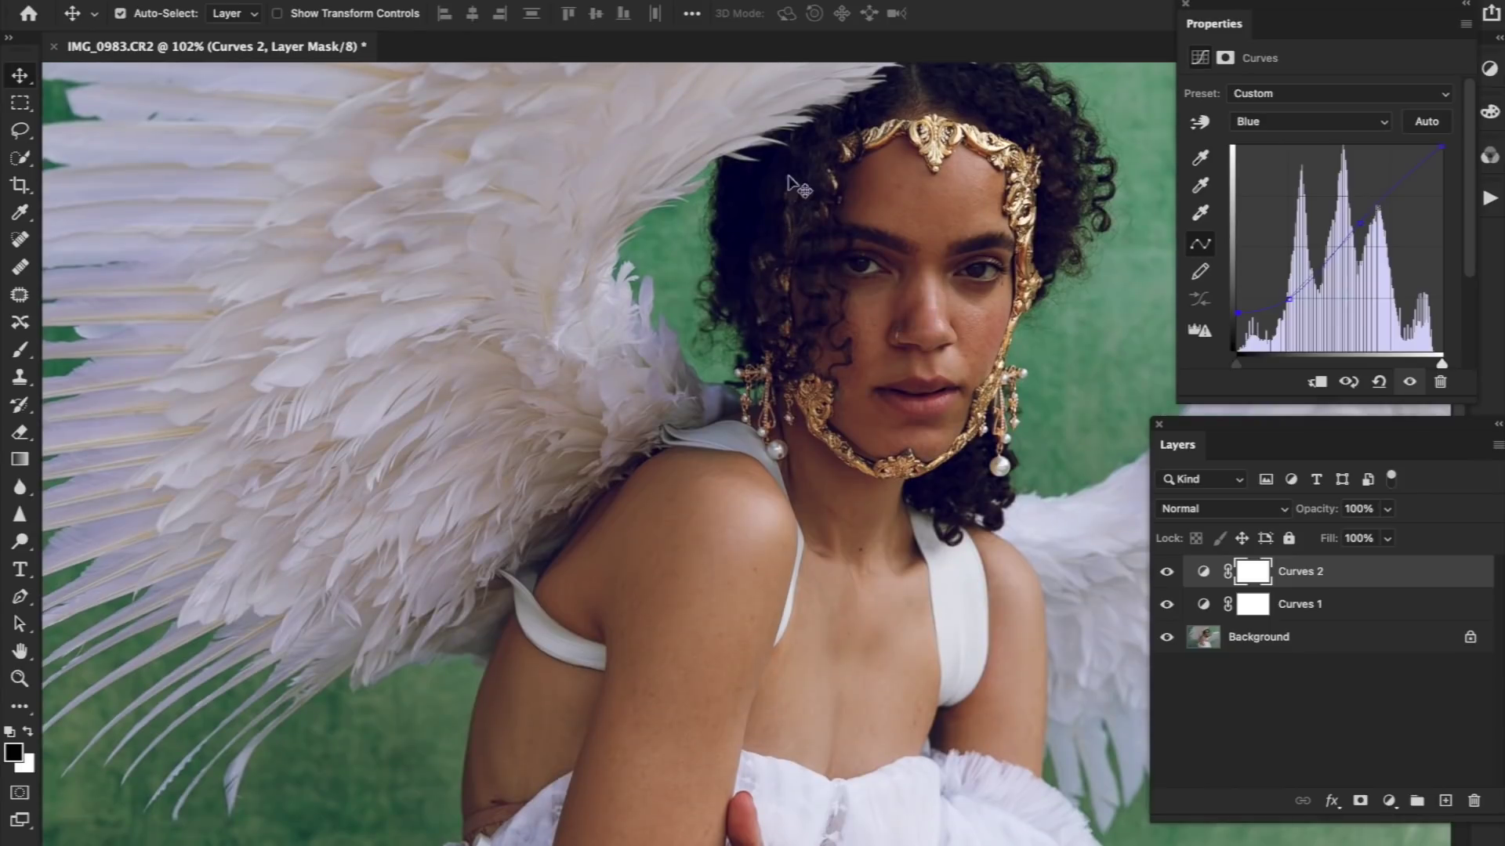
pyautogui.moveTo(1239, 314); pyautogui.dragTo(1238, 350)
# Lower the white point of the blue channel's curve slightly to warm the highlights on the wings and dress
pyautogui.scroll(-3, 958, 403)
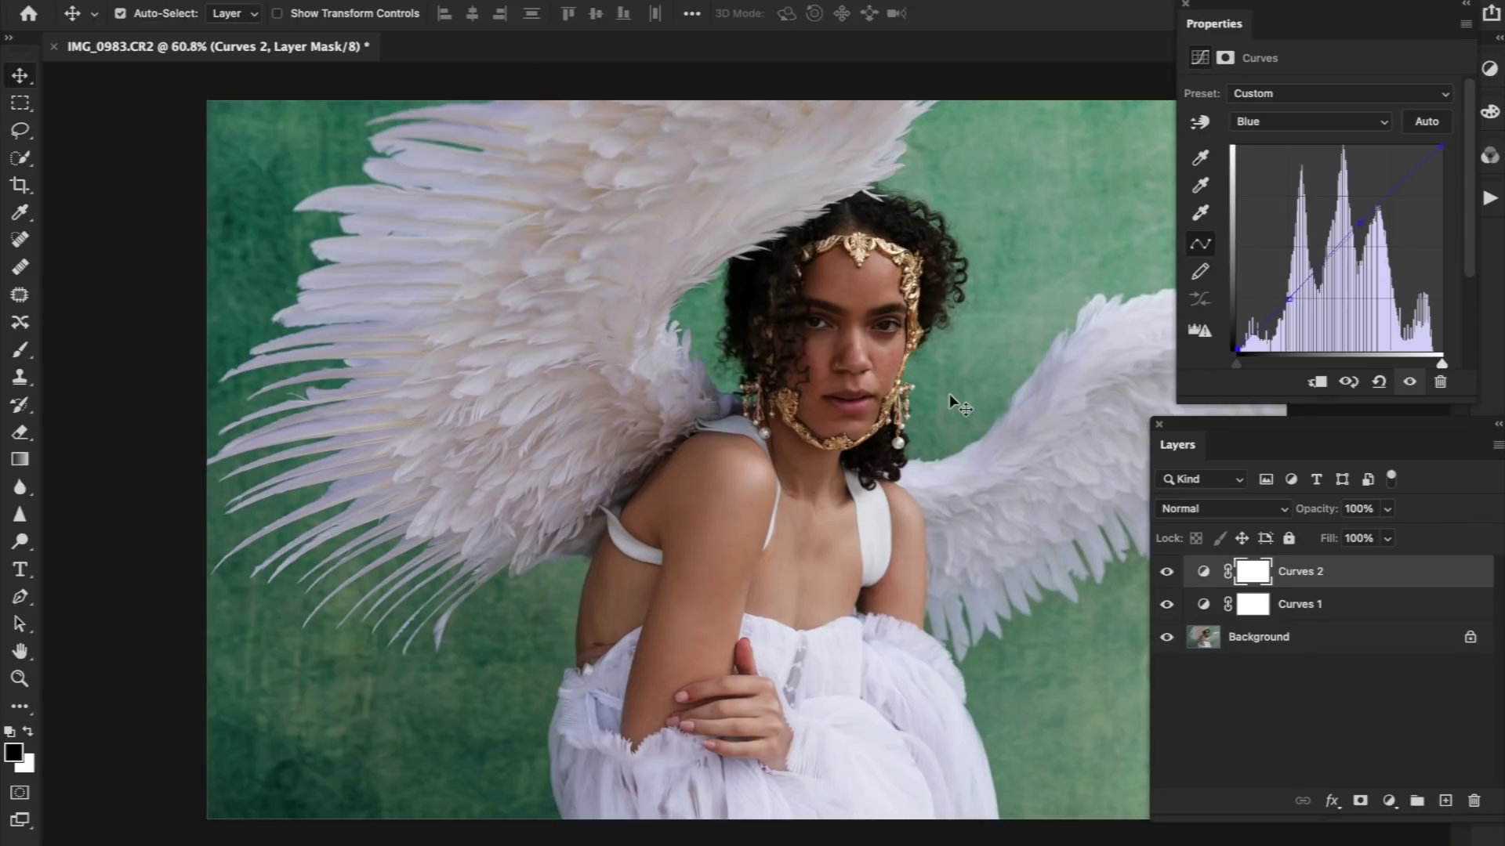
pyautogui.moveTo(1442, 147); pyautogui.dragTo(1455, 299)
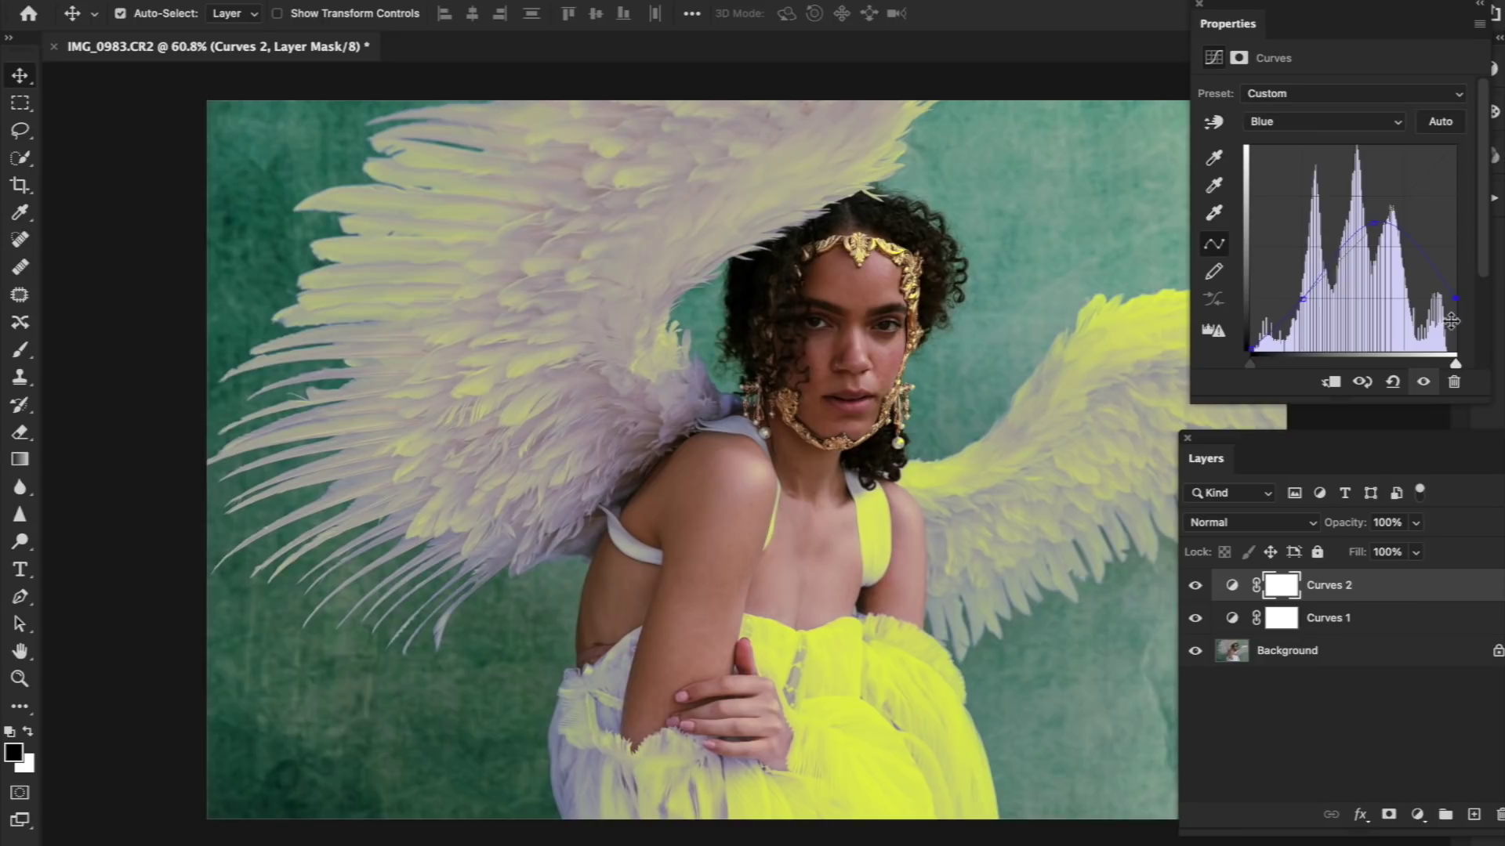
pyautogui.moveTo(1455, 299); pyautogui.dragTo(1484, 169)
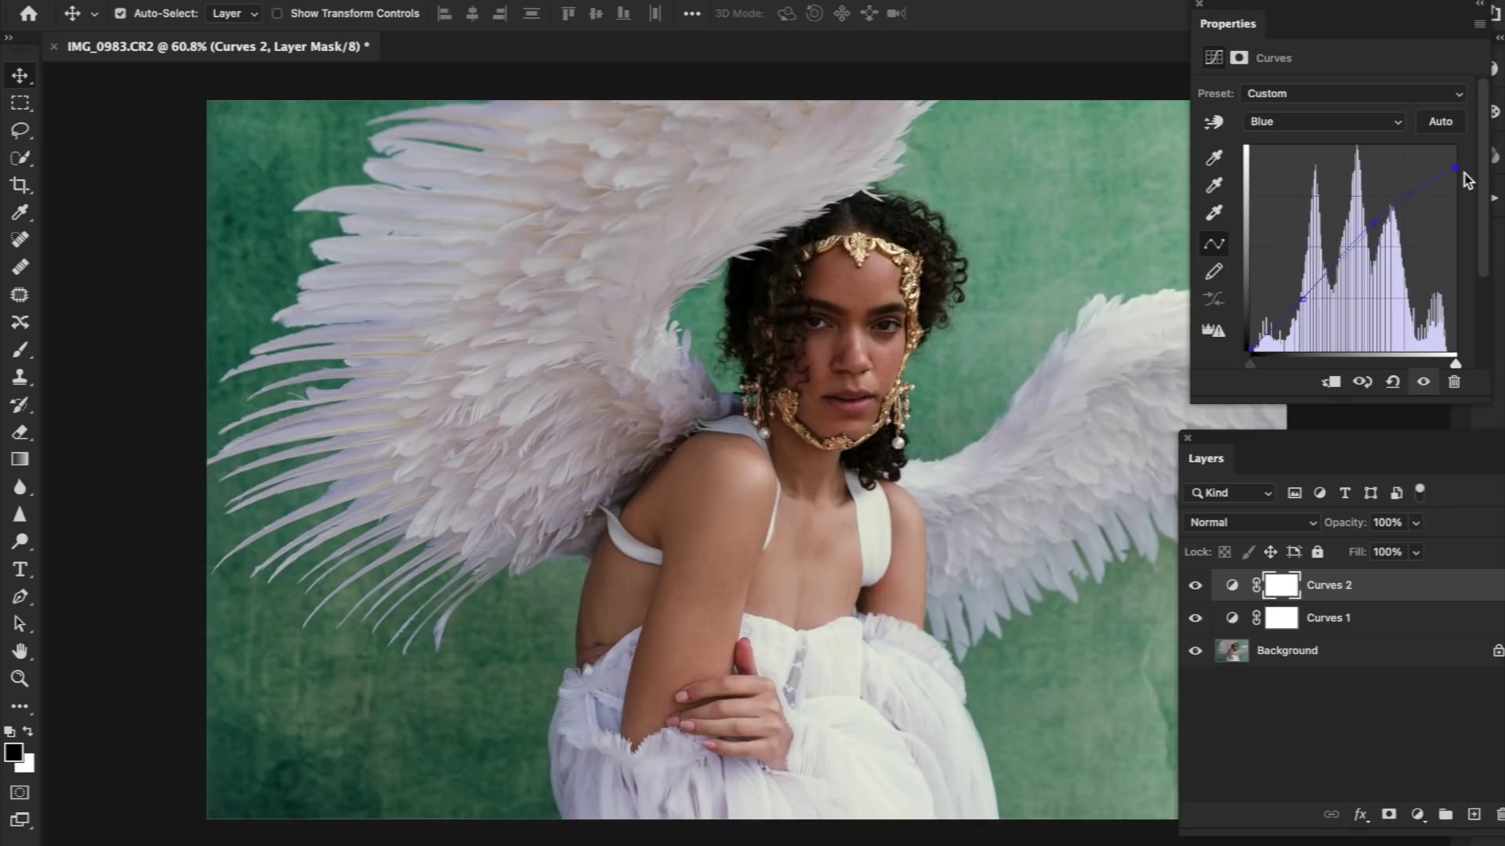
# Add a shadow point and an upper-midtone point to the red channel's curve and adjust its black point slightly
pyautogui.click(1301, 128)
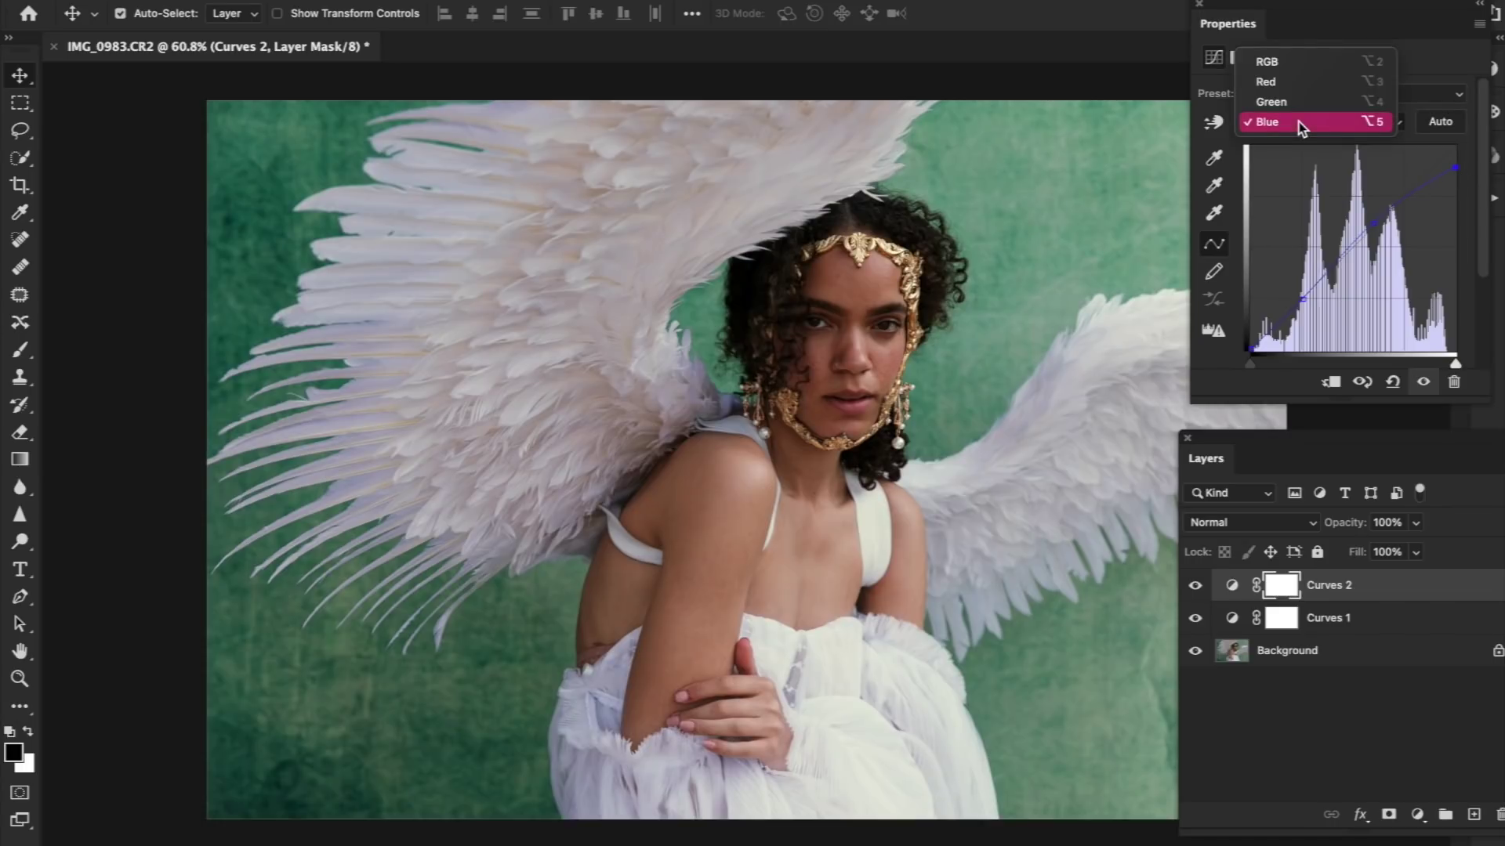
pyautogui.click(1280, 83)
pyautogui.moveTo(1250, 350); pyautogui.dragTo(1266, 332)
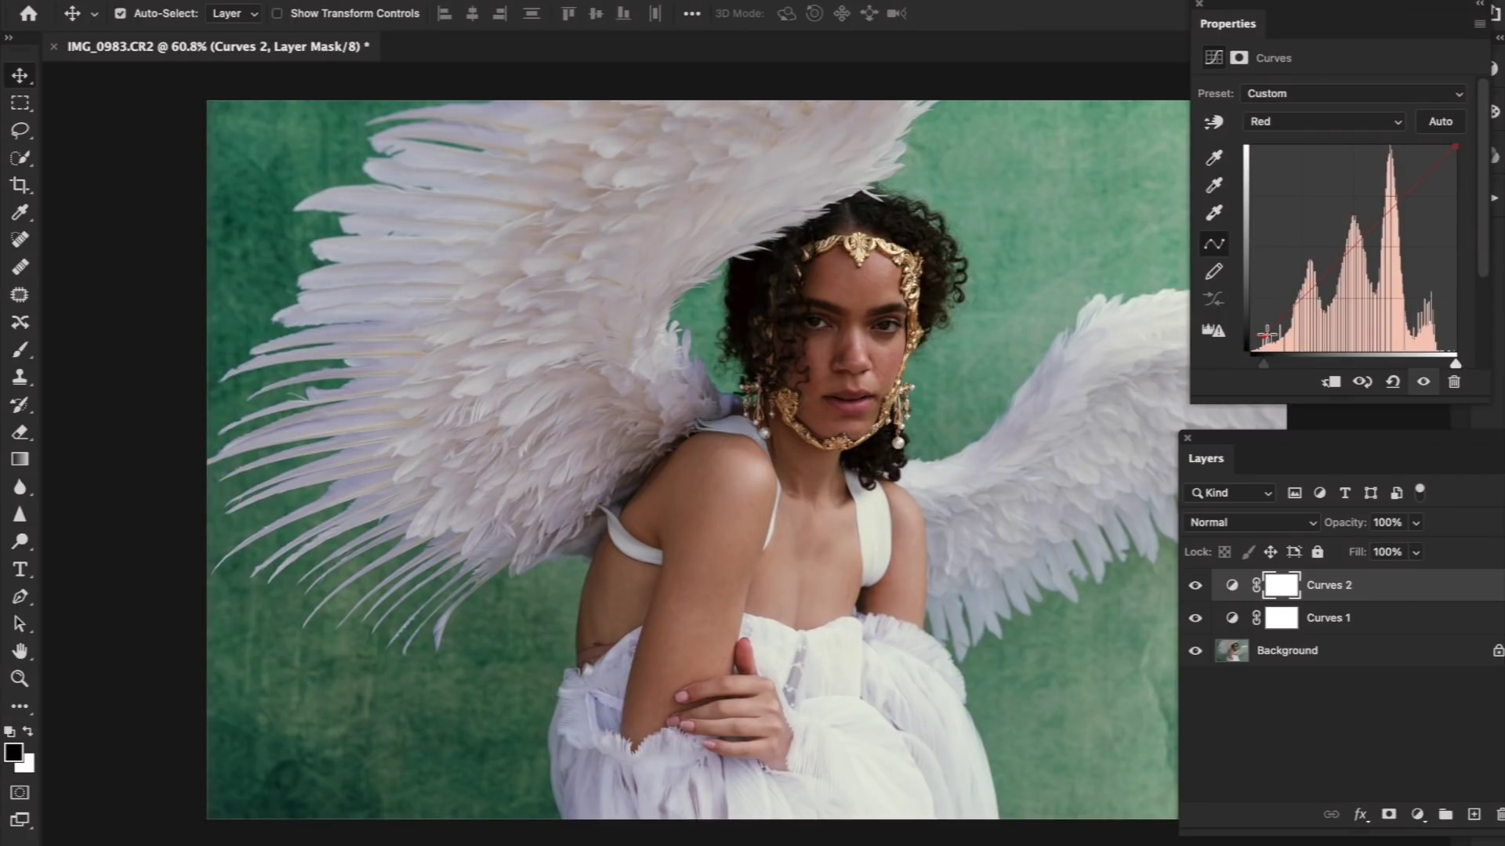
pyautogui.moveTo(1323, 279); pyautogui.dragTo(1323, 280)
pyautogui.click(1397, 209)
pyautogui.moveTo(1397, 210); pyautogui.dragTo(1391, 209)
pyautogui.moveTo(1325, 275); pyautogui.dragTo(1325, 283)
pyautogui.moveTo(1262, 343); pyautogui.dragTo(1252, 358)
# Compare the image with and without Curves 2 and fine-tune the red curve's shadow and upper-midtone points
pyautogui.click(1195, 586)
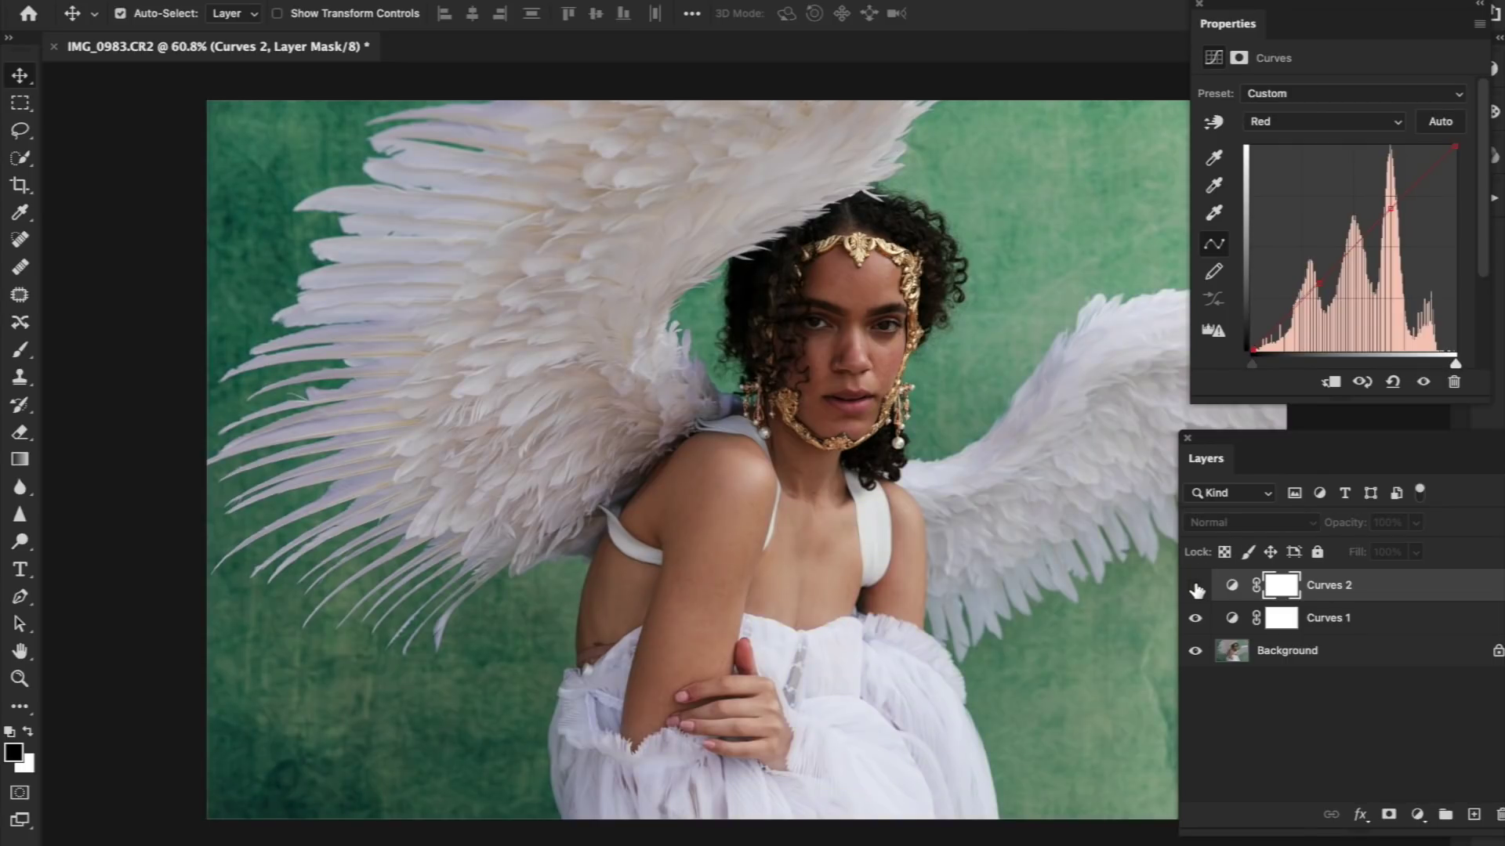
pyautogui.click(1195, 586)
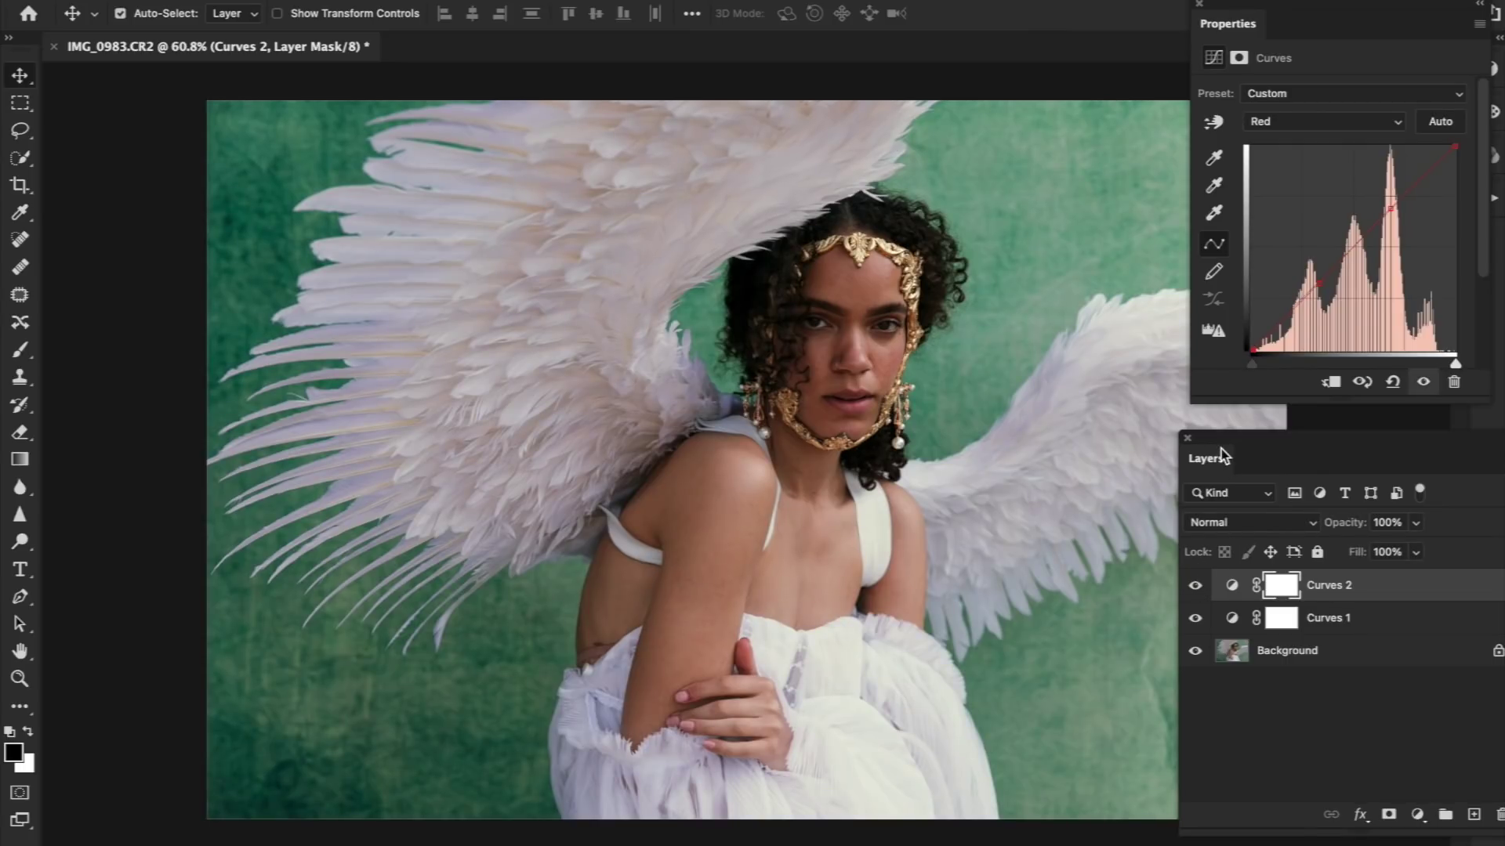
pyautogui.moveTo(1221, 449); pyautogui.dragTo(1193, 451)
pyautogui.moveTo(1389, 209); pyautogui.dragTo(1384, 212)
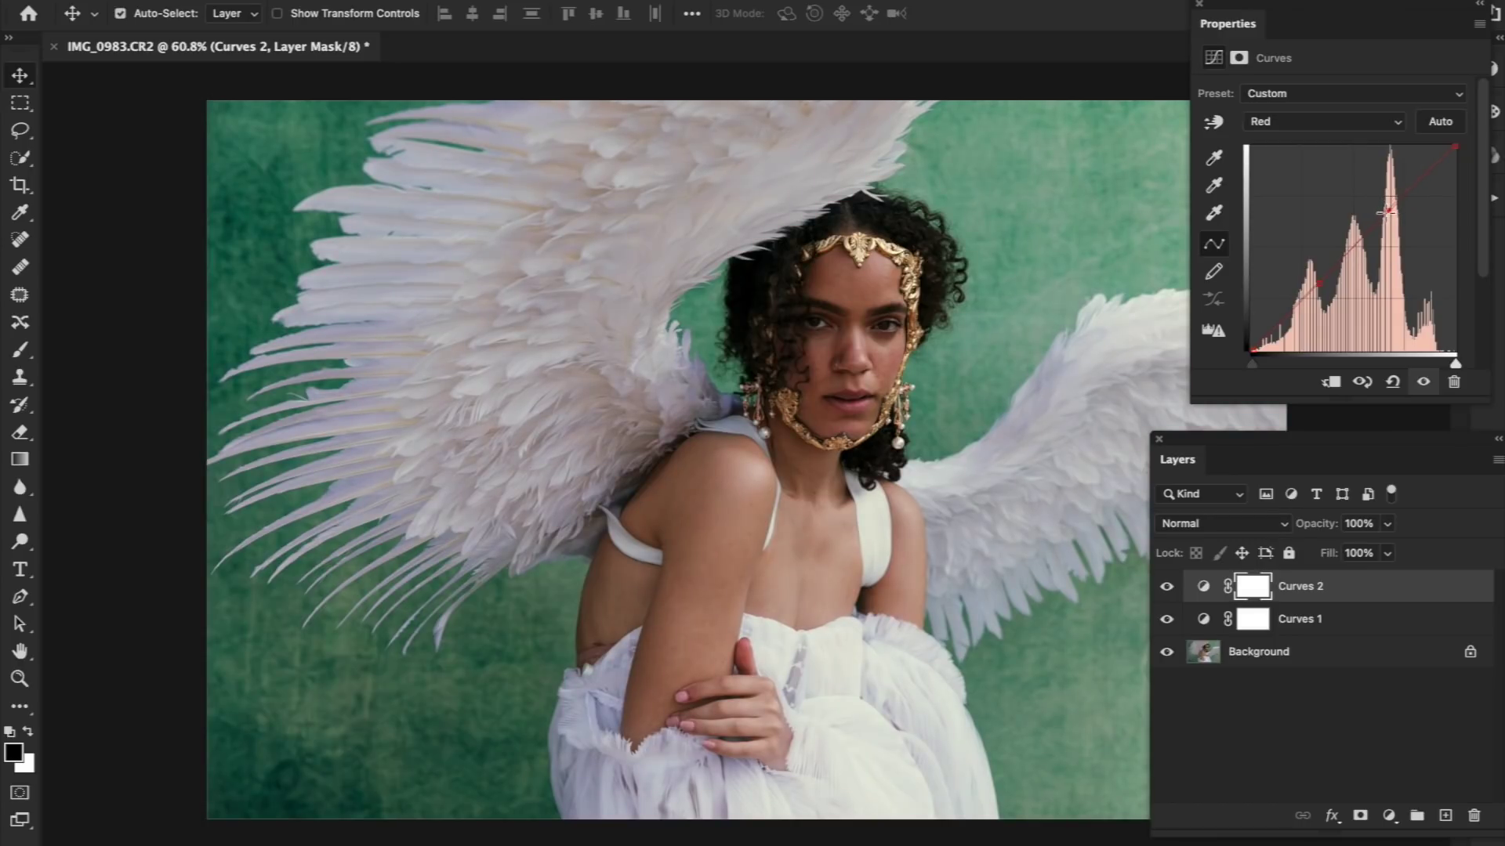
pyautogui.moveTo(1319, 284); pyautogui.dragTo(1313, 283)
pyautogui.moveTo(1386, 208); pyautogui.dragTo(1387, 213)
pyautogui.click(1314, 284)
pyautogui.click(1251, 351)
# Adjust the green channel's curve with a shadow point and lower its white point slightly
pyautogui.click(1272, 124)
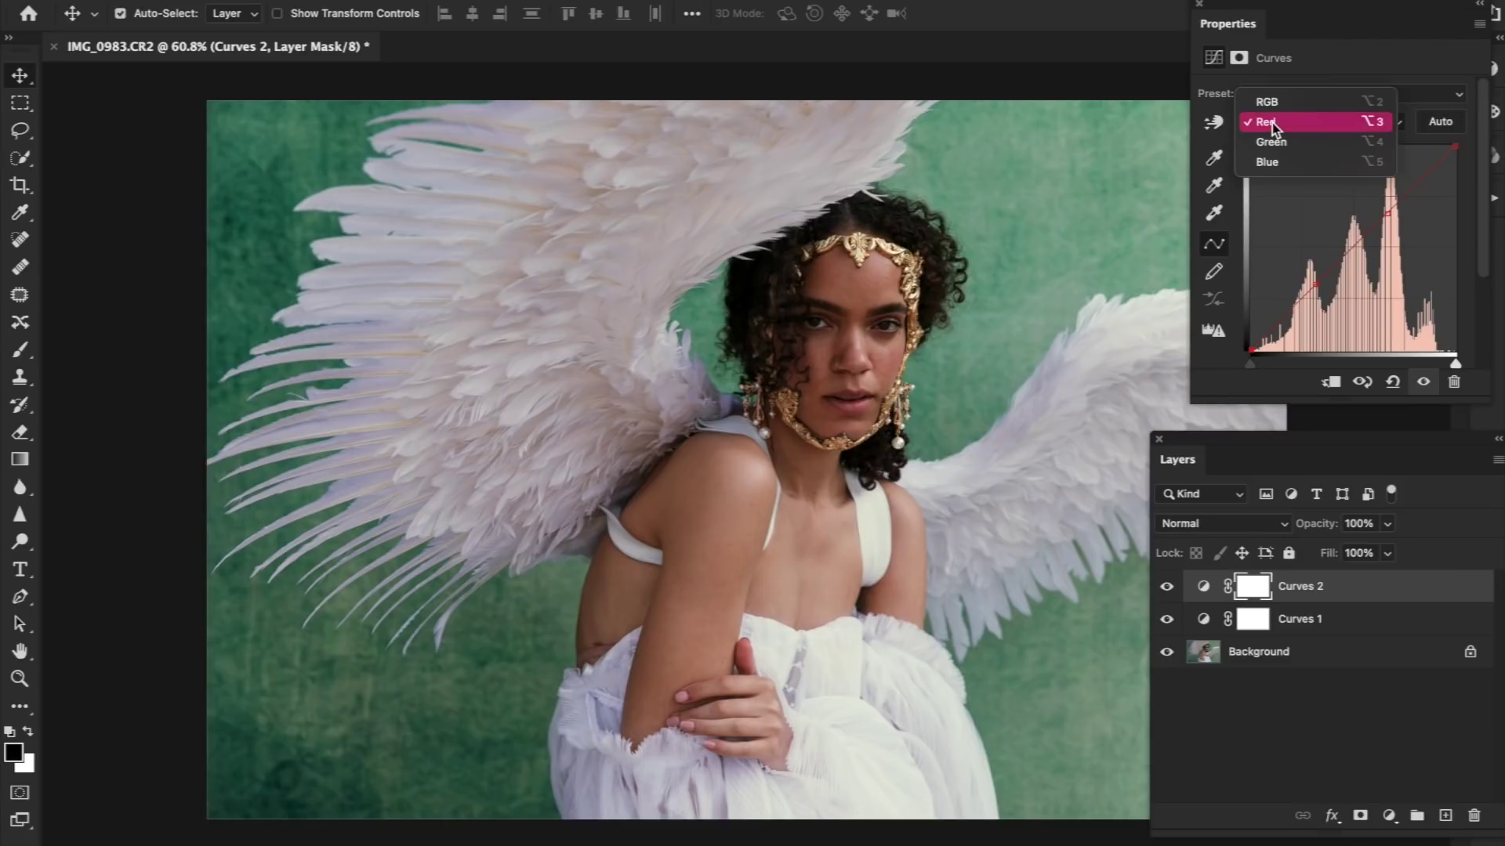
pyautogui.click(1310, 144)
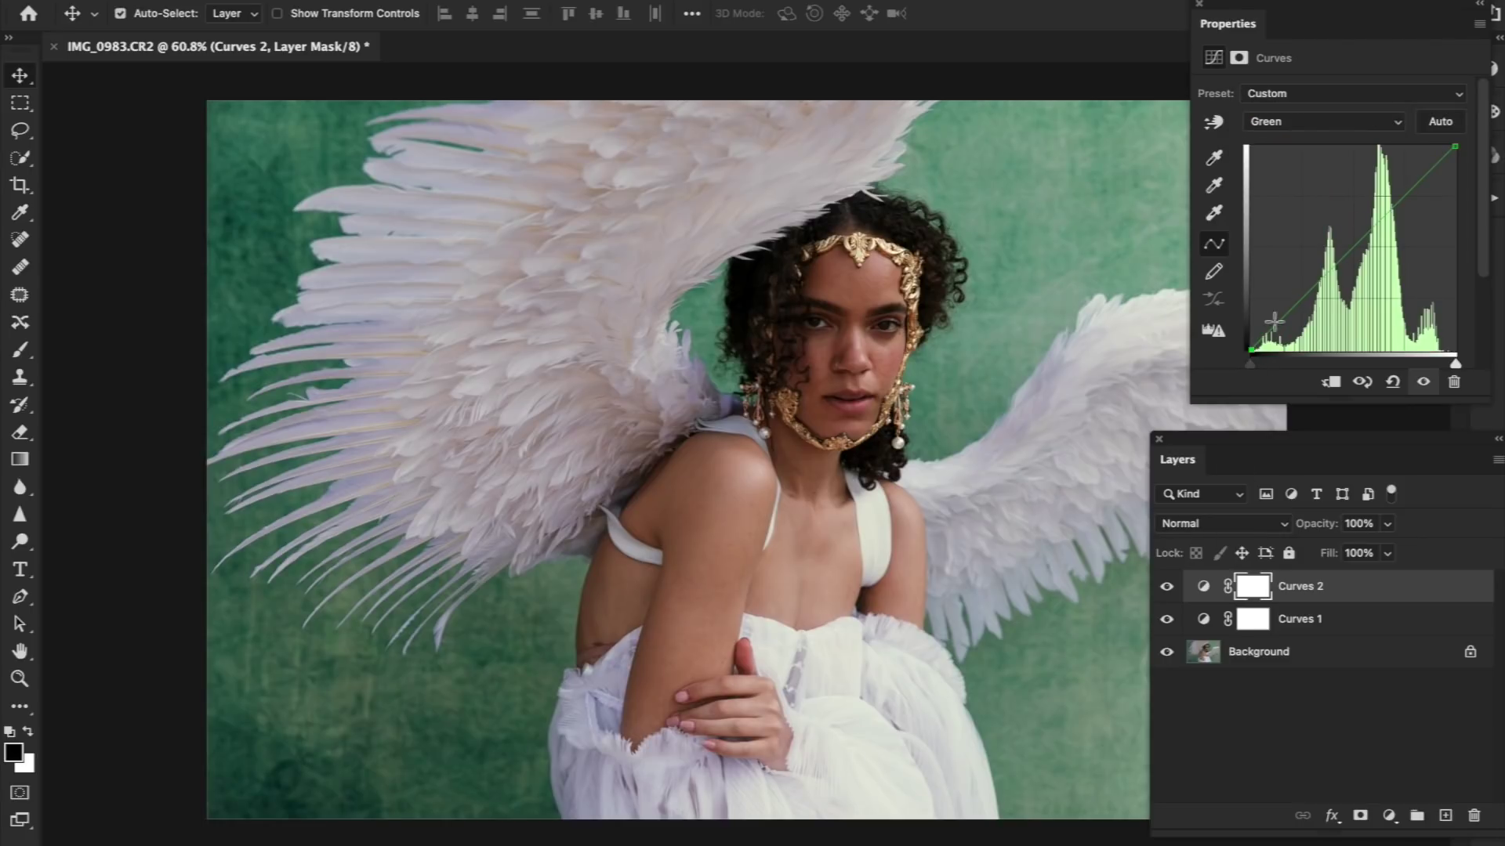
pyautogui.moveTo(1297, 304); pyautogui.dragTo(1295, 306)
pyautogui.moveTo(1381, 228); pyautogui.dragTo(1371, 222)
pyautogui.moveTo(1455, 147)
pyautogui.mouseDown()
pyautogui.moveTo(1467, 219)
pyautogui.moveTo(1475, 158)
pyautogui.mouseUp()
# Compare the image with and without Curves 2 and nudge the green curve's shadow point
pyautogui.click(1167, 588)
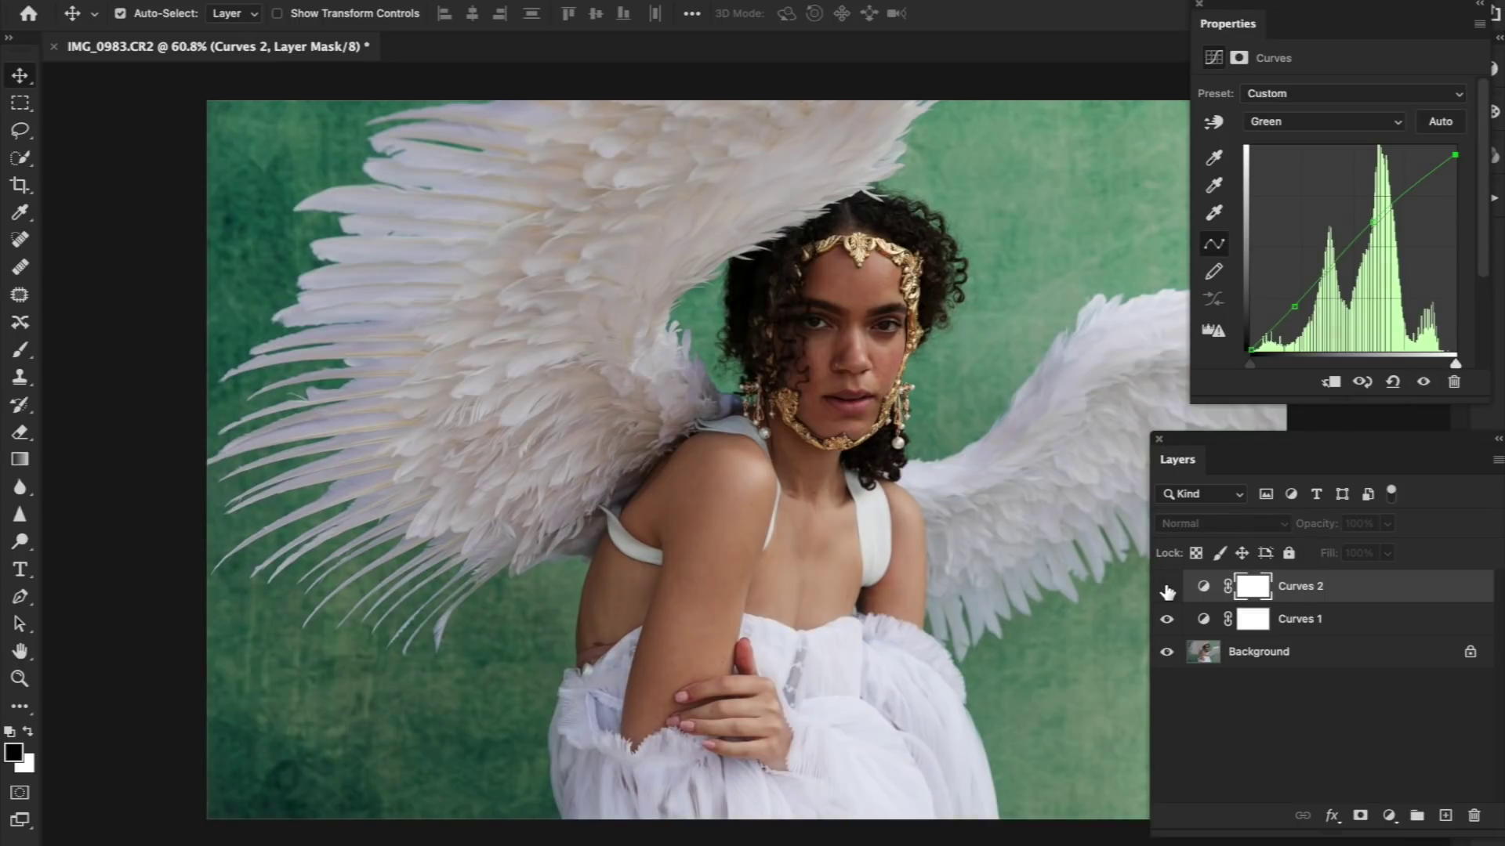
pyautogui.click(1167, 588)
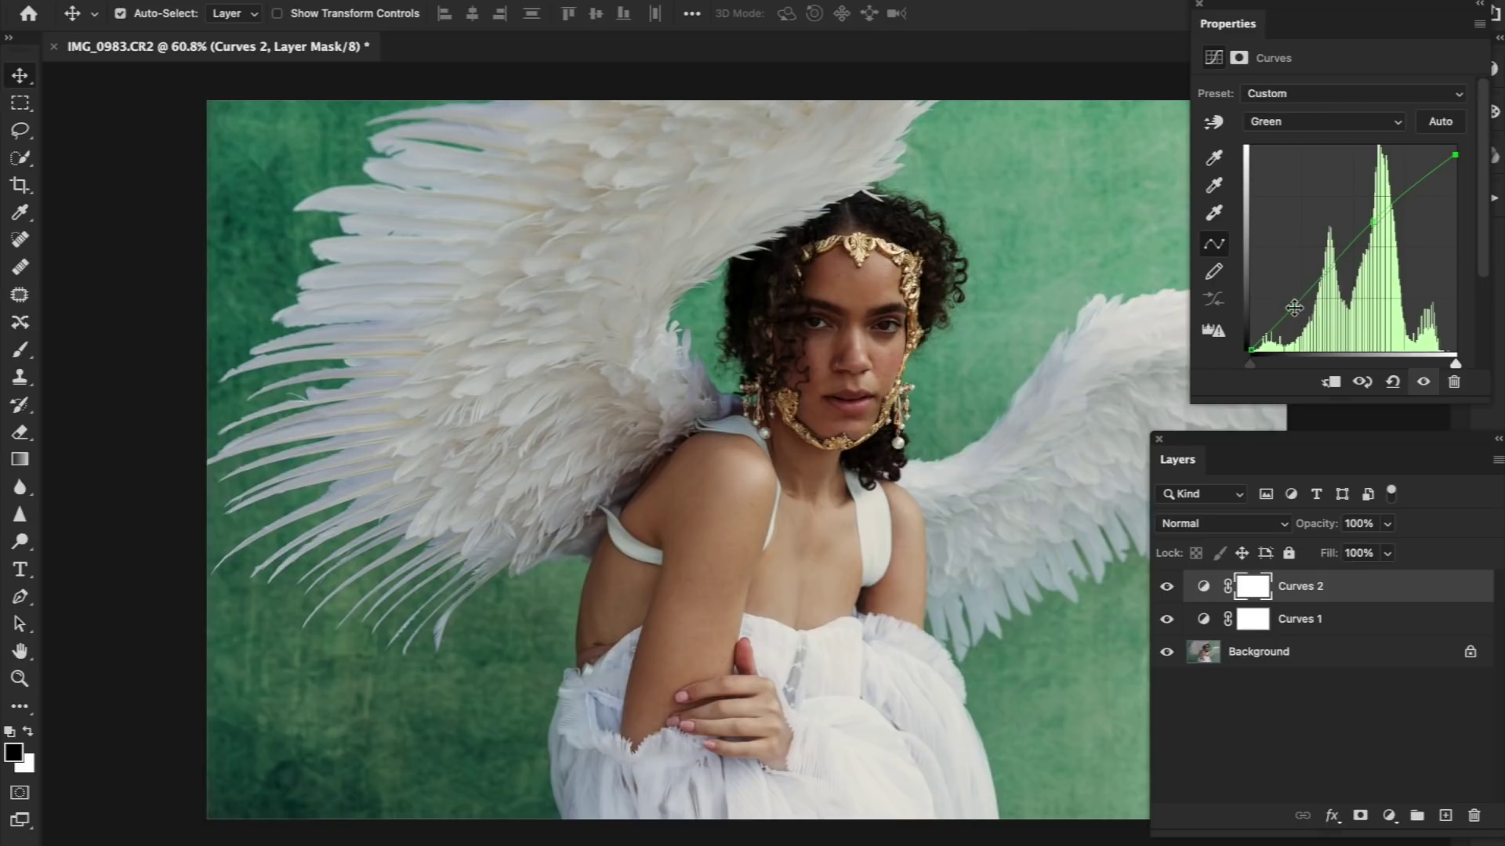
pyautogui.moveTo(1296, 308); pyautogui.dragTo(1293, 305)
# Fine-tune the upper-midtone and shadow points of the blue channel's curve in Curves 2
pyautogui.click(1301, 123)
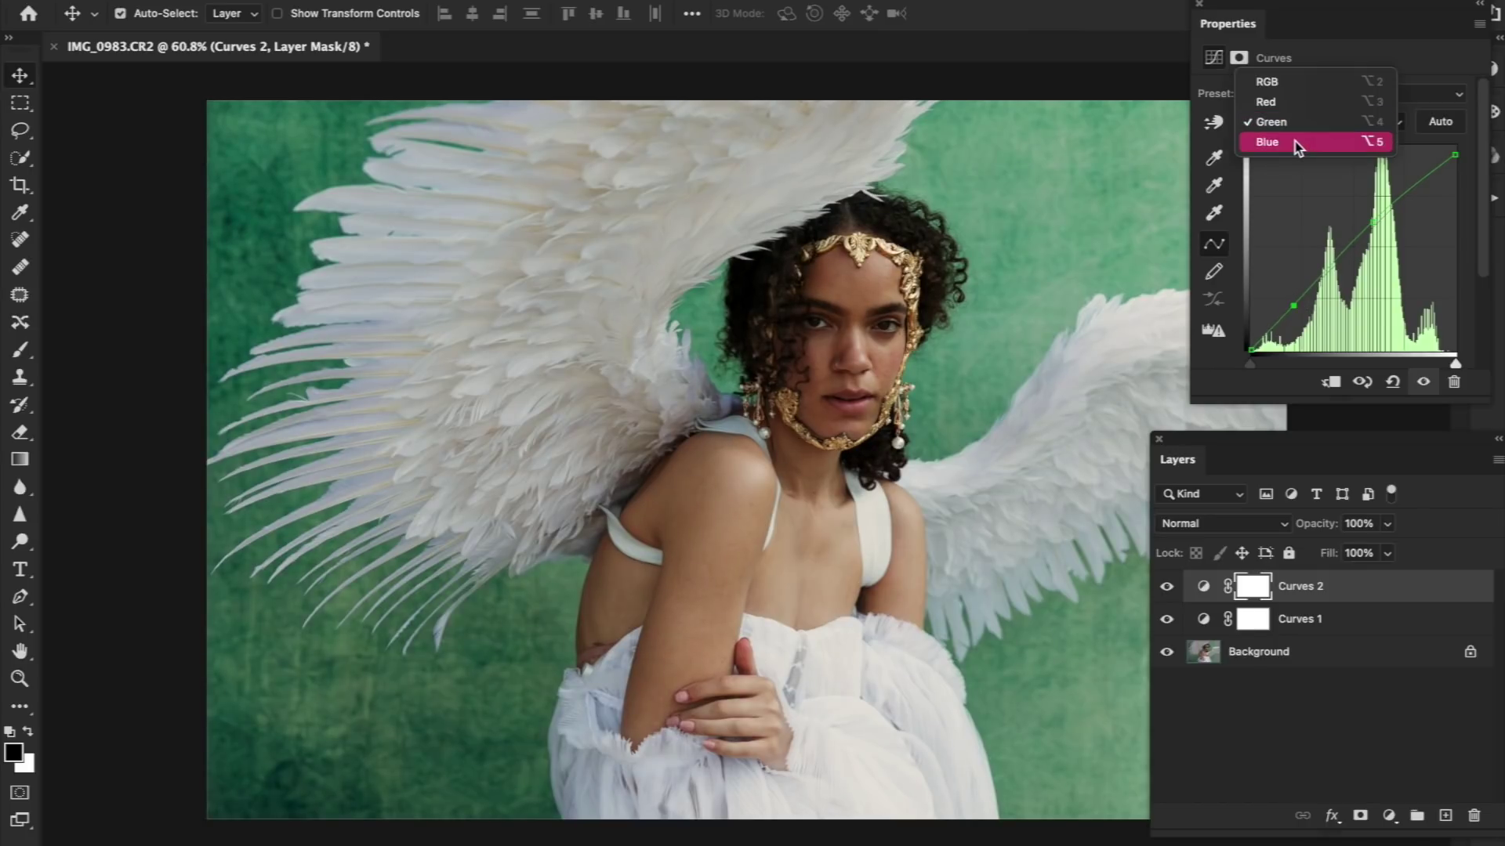
pyautogui.click(1295, 141)
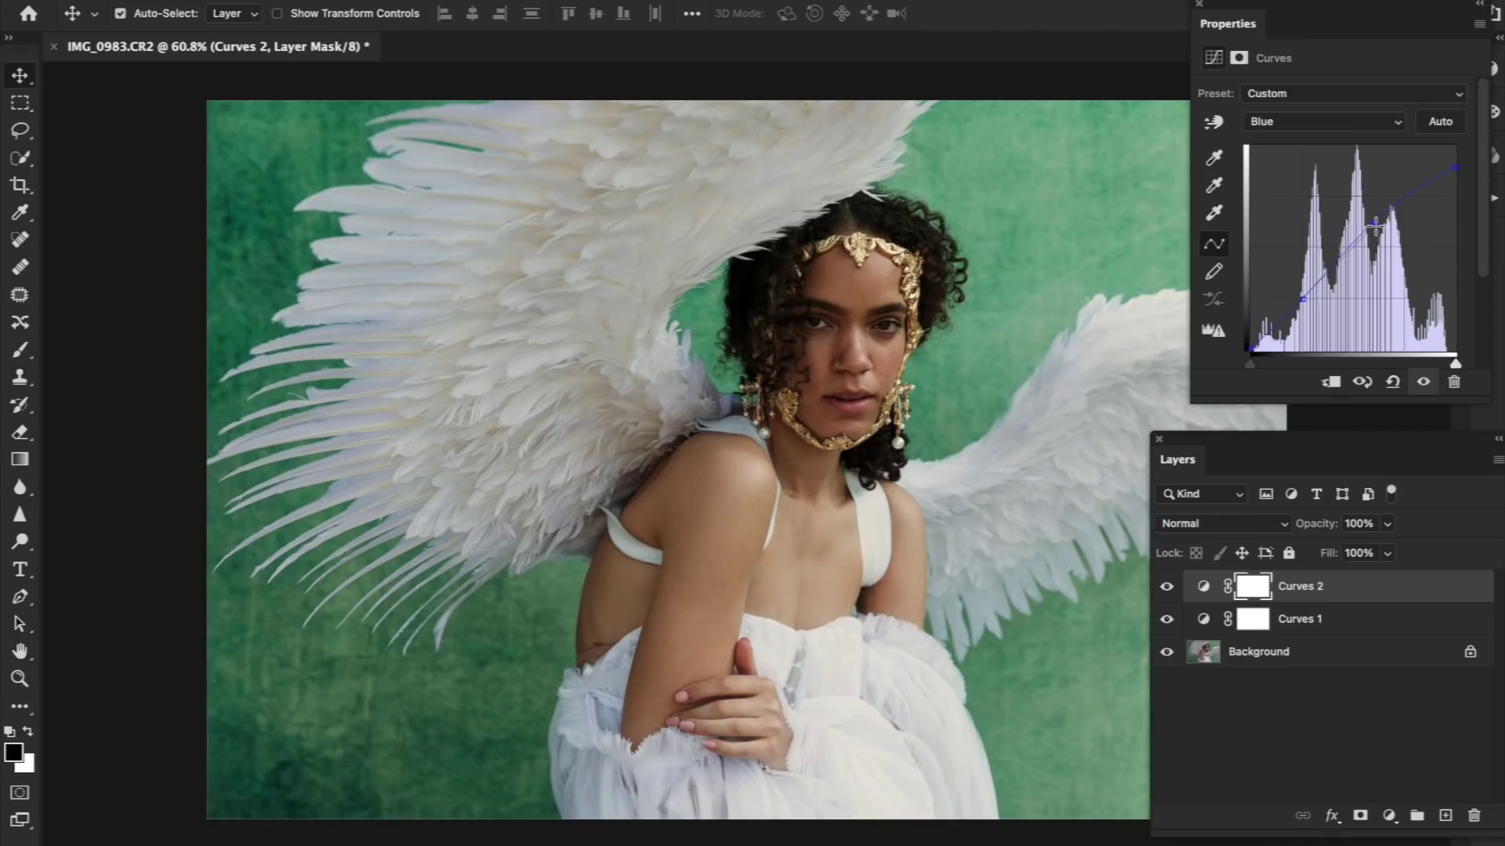
pyautogui.moveTo(1375, 234); pyautogui.dragTo(1374, 224)
pyautogui.moveTo(1301, 298); pyautogui.dragTo(1302, 303)
pyautogui.moveTo(1300, 300); pyautogui.dragTo(1294, 298)
# Add a Gradient Map adjustment layer above Curves 2 and set its blend mode to Luminosity
pyautogui.click(314, 0)
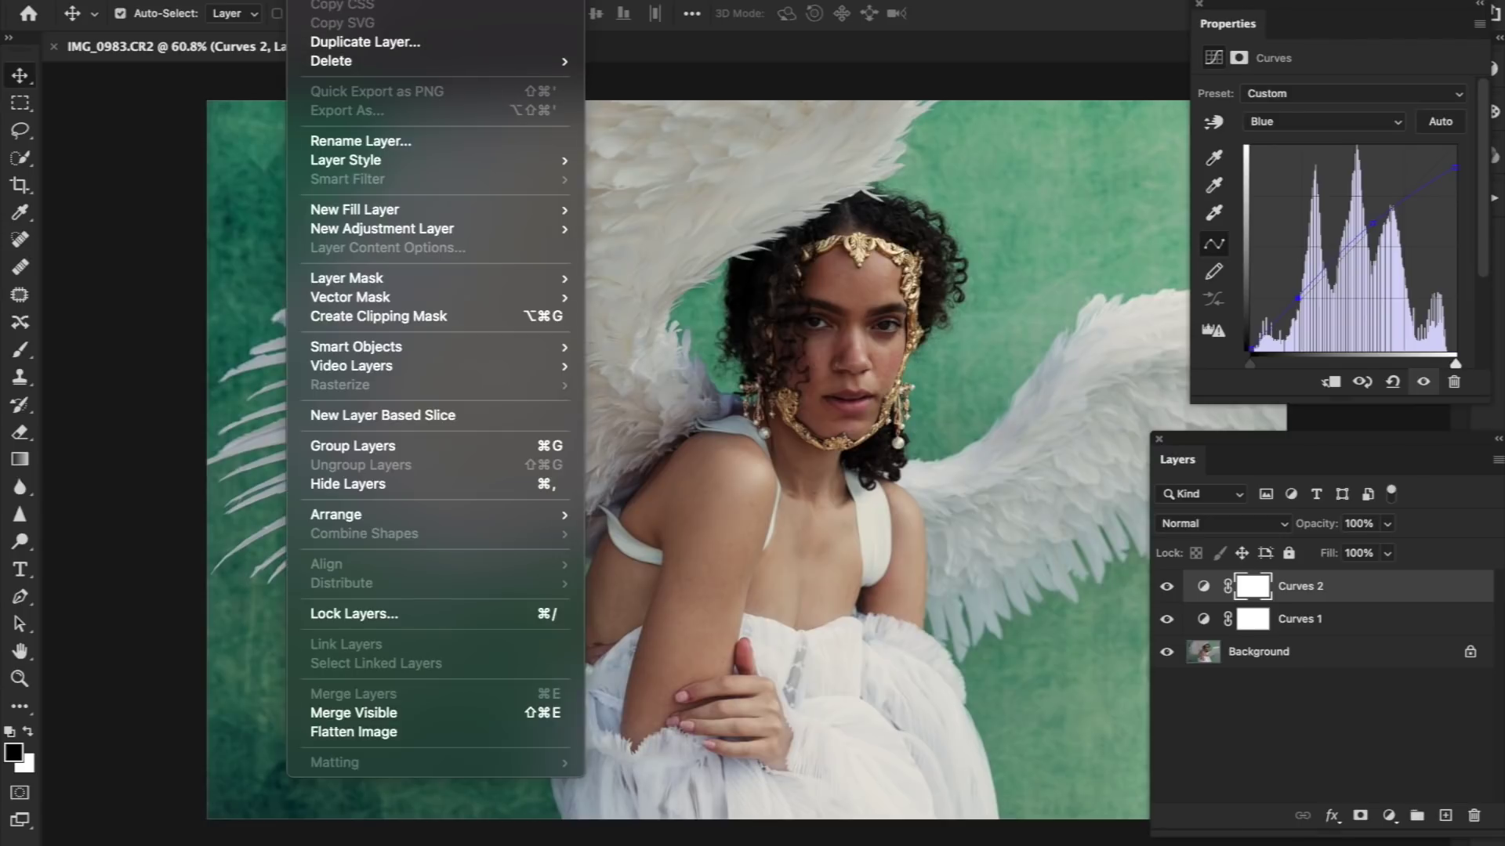
pyautogui.click(313, 0)
pyautogui.click(313, 0)
pyautogui.moveTo(528, 231)
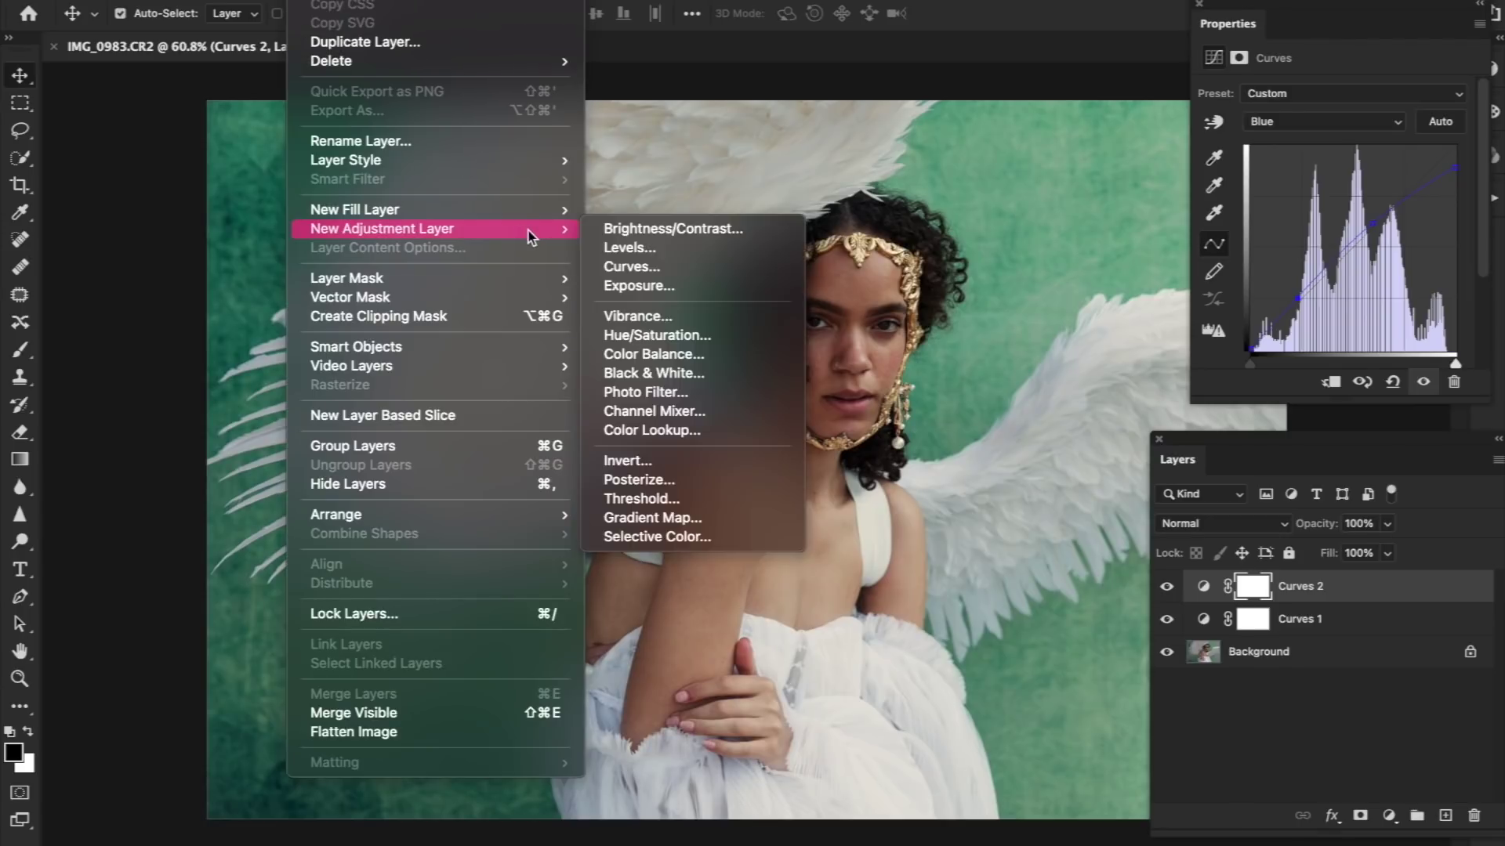
pyautogui.click(672, 518)
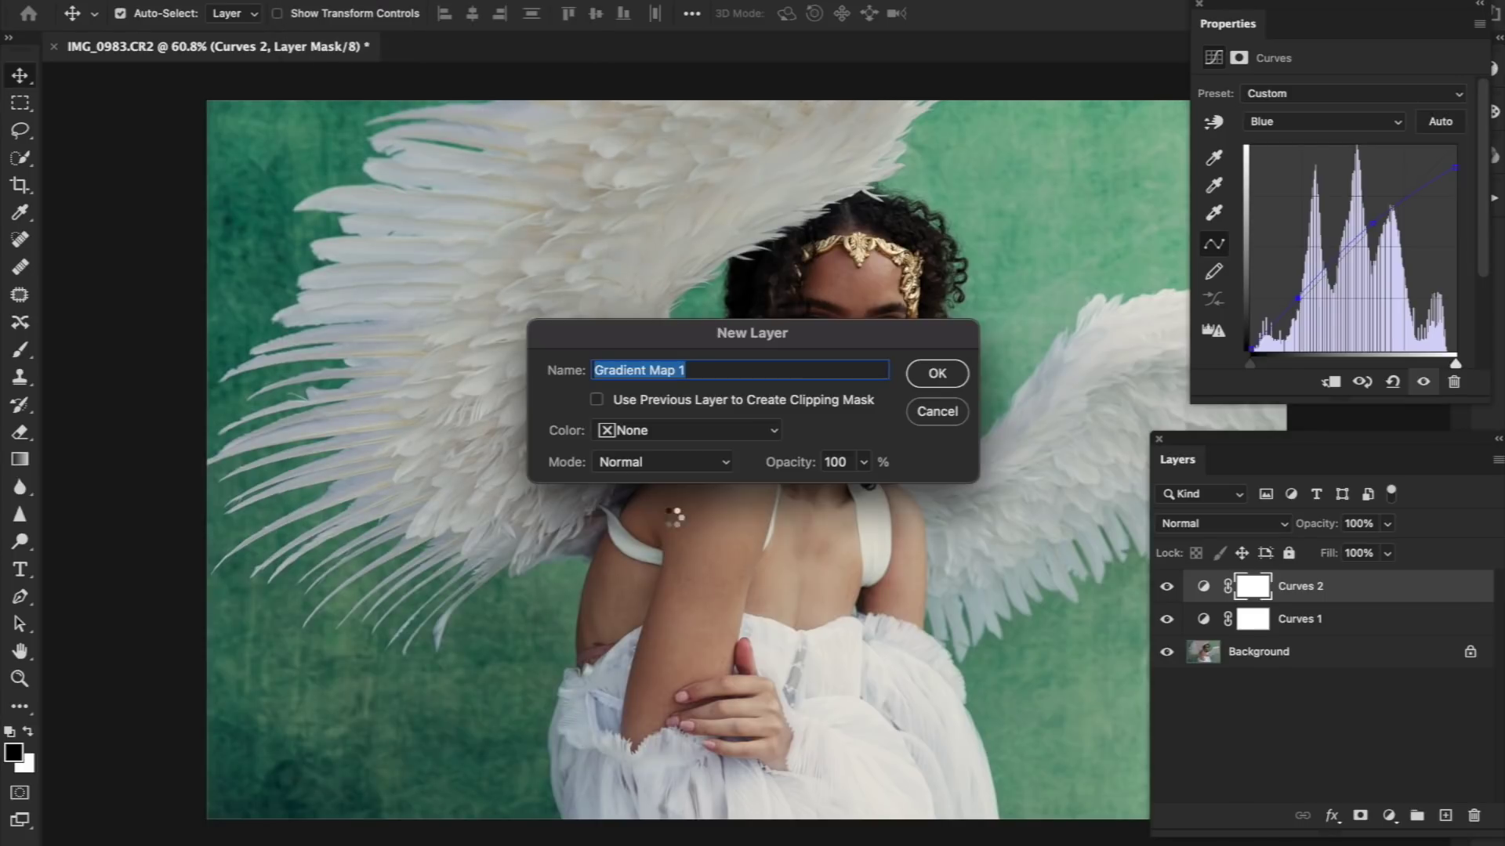
pyautogui.press('Return')
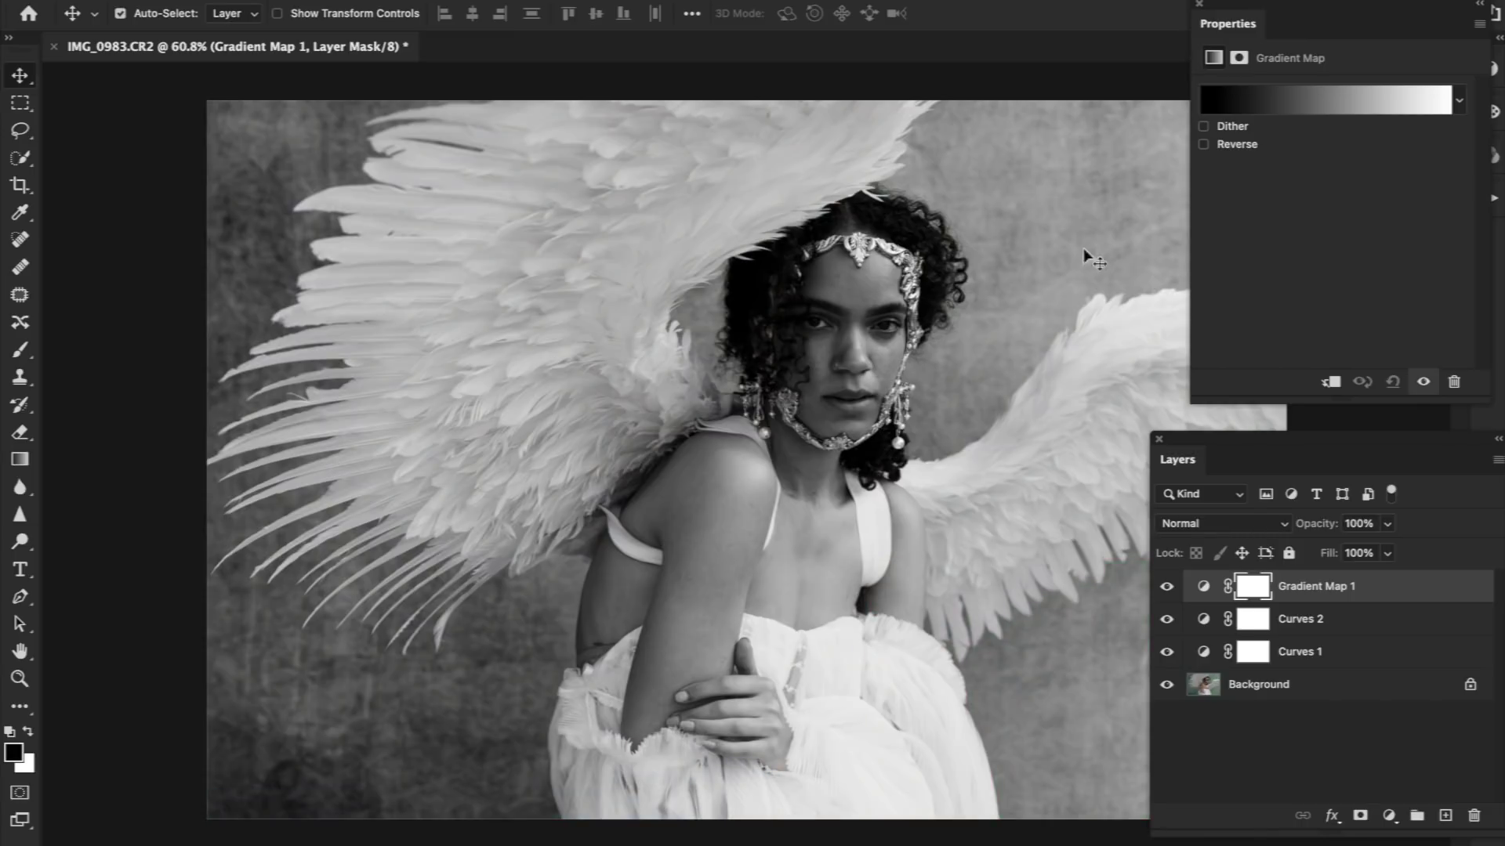
pyautogui.click(1261, 533)
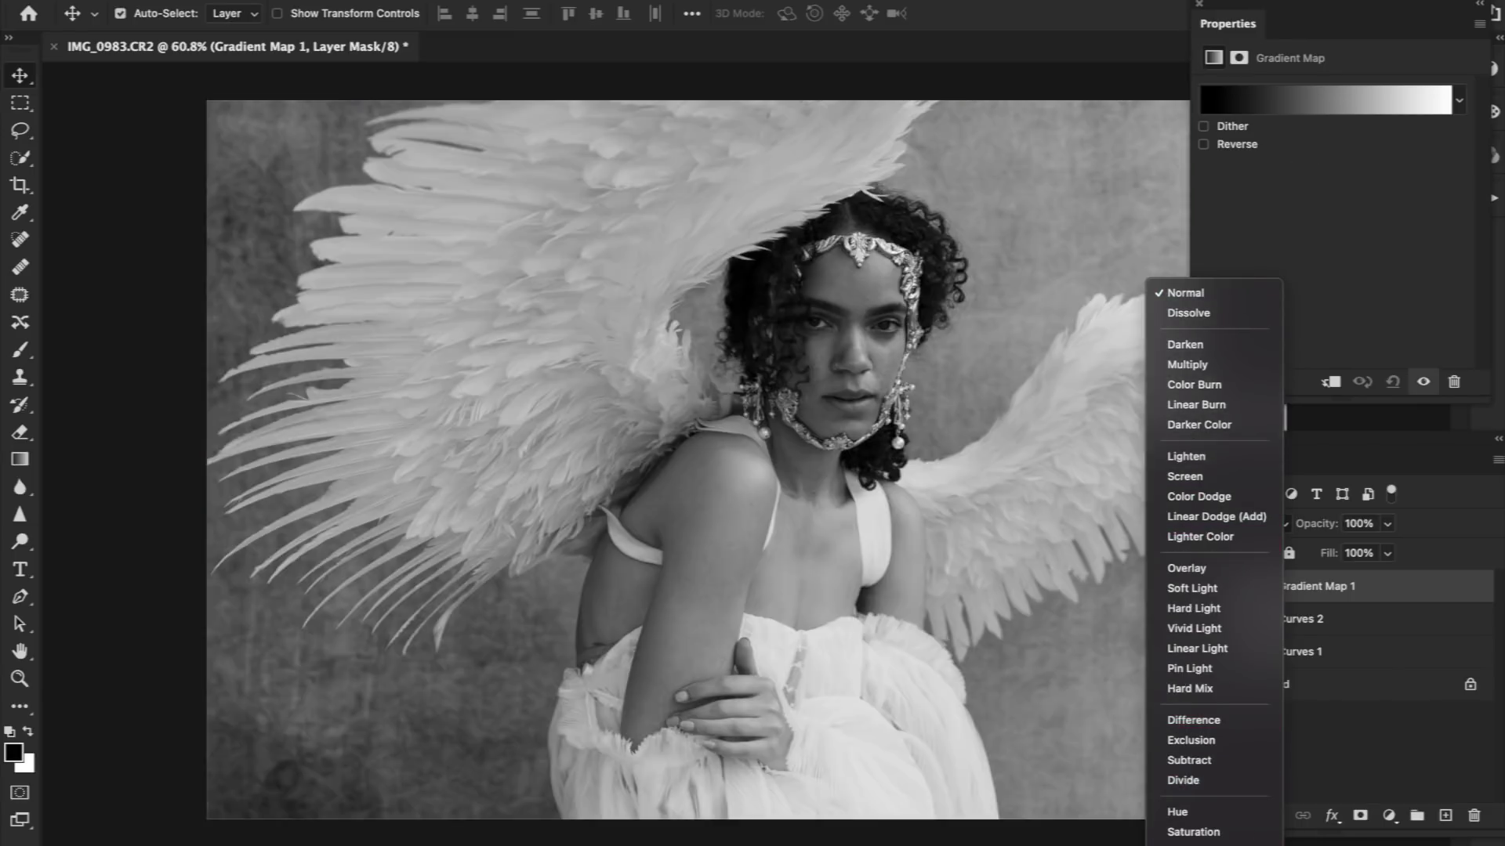
pyautogui.click(1199, 832)
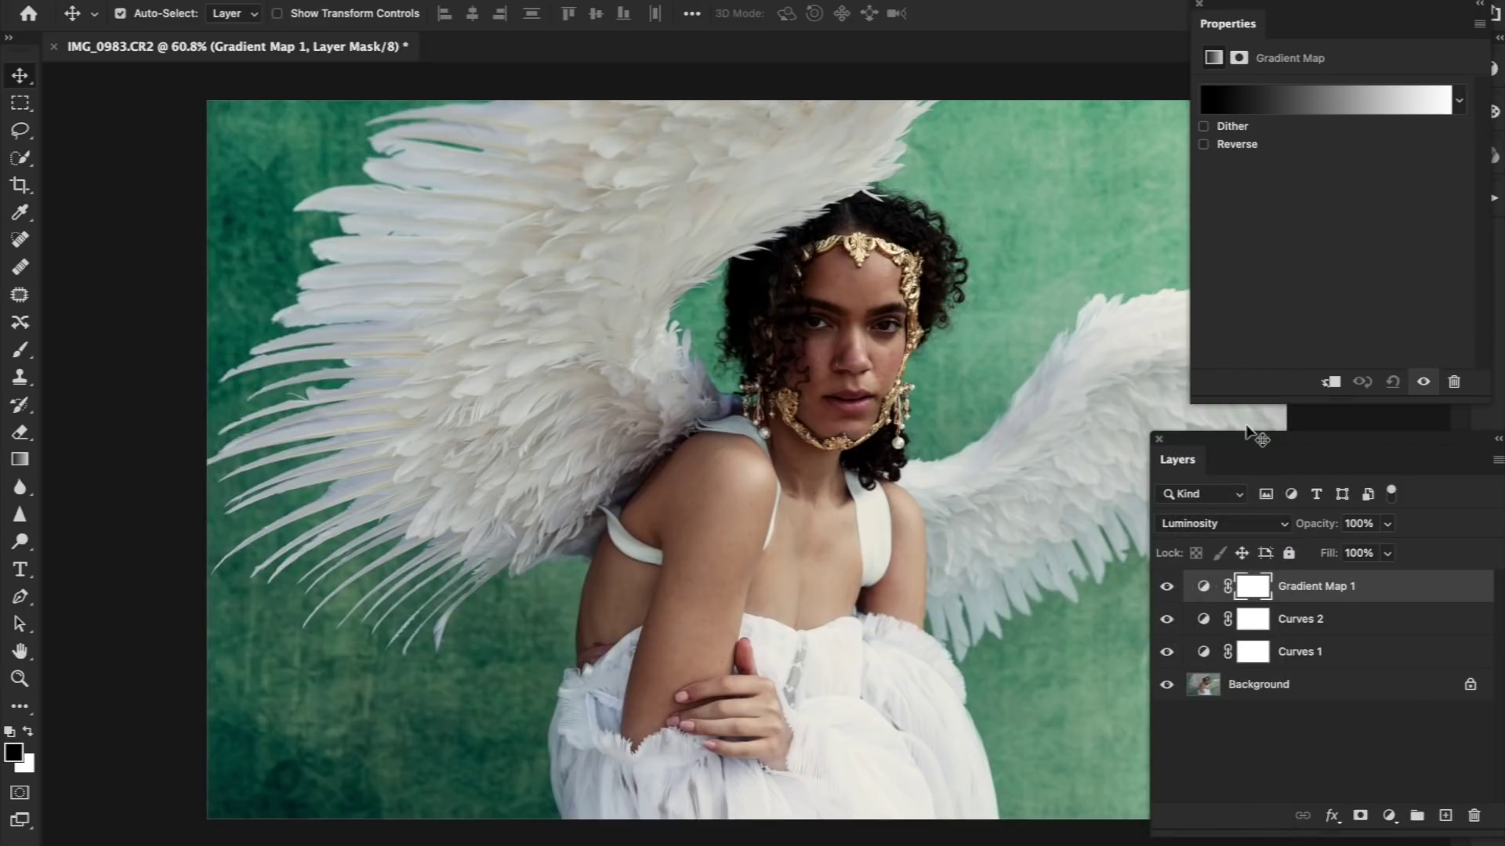
# Try several coloured preset gradients on the Gradient Map and return to the black-to-white one
pyautogui.moveTo(1179, 462); pyautogui.dragTo(1180, 439)
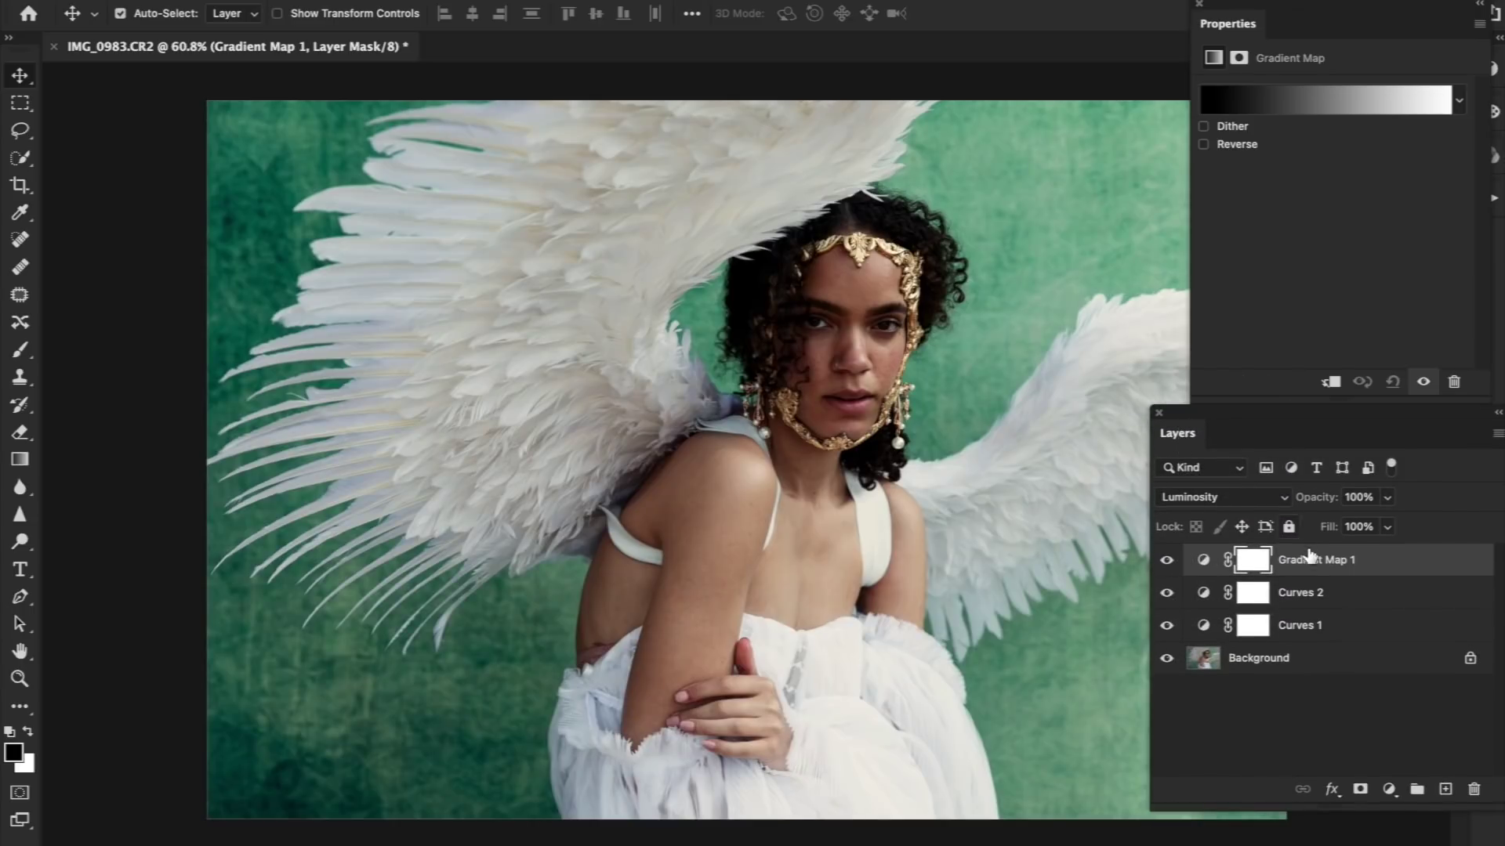
pyautogui.click(1314, 105)
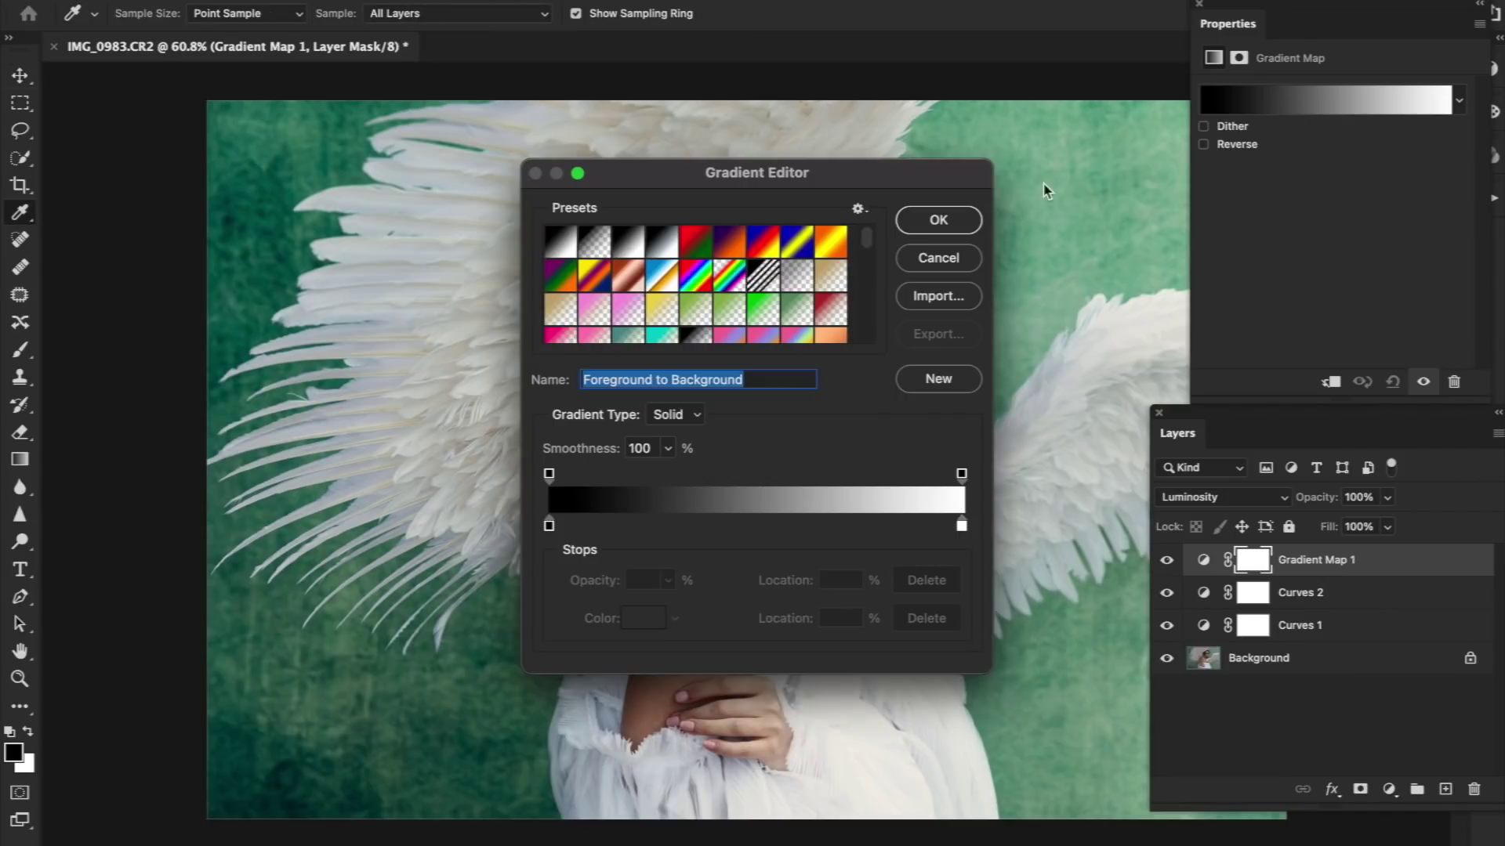
pyautogui.moveTo(660, 159); pyautogui.dragTo(1293, 189)
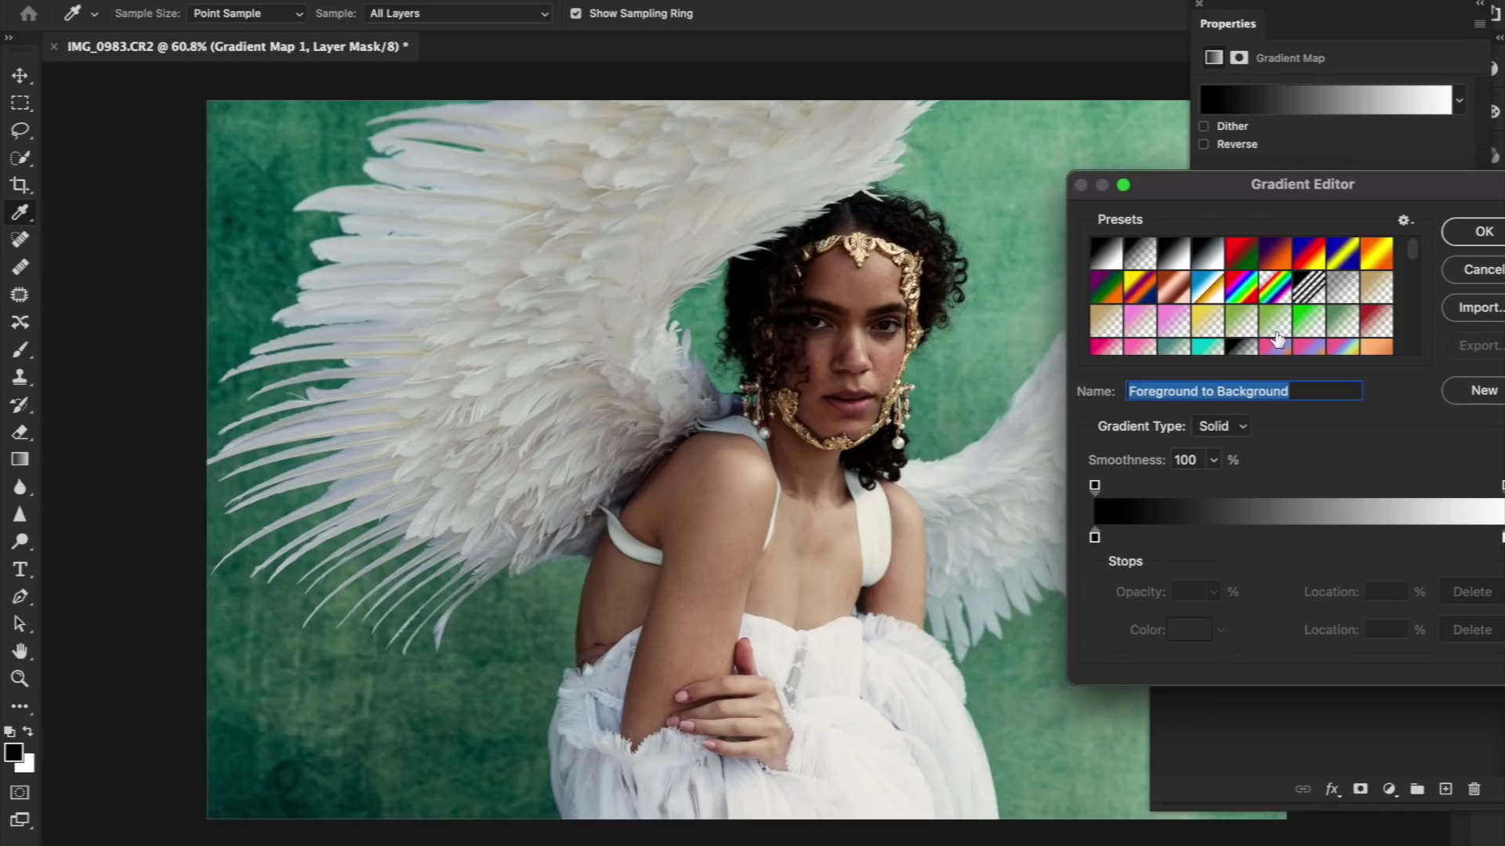
pyautogui.click(1104, 295)
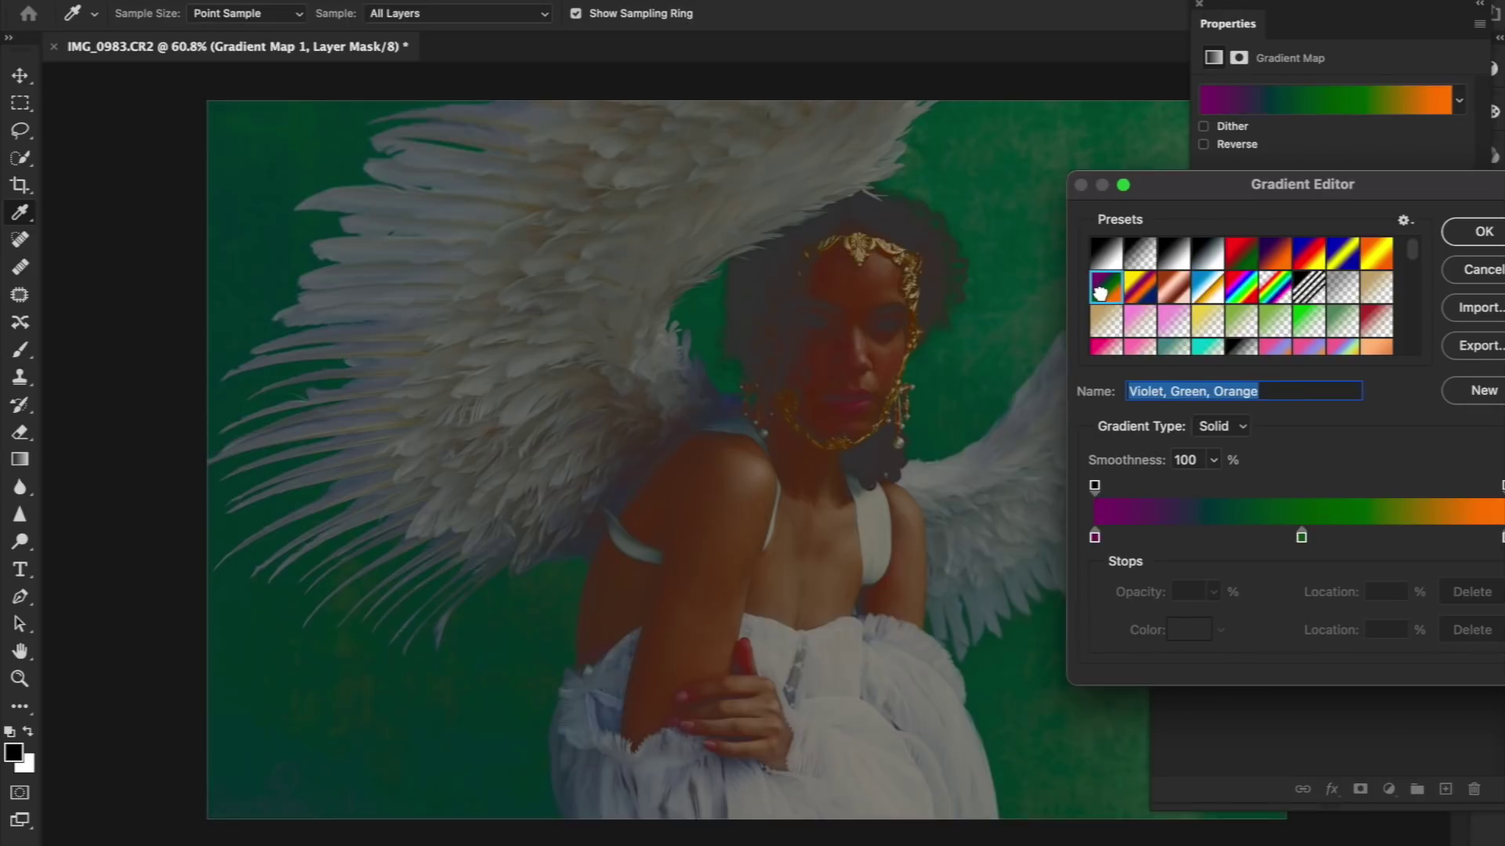
pyautogui.click(1148, 290)
pyautogui.click(1174, 290)
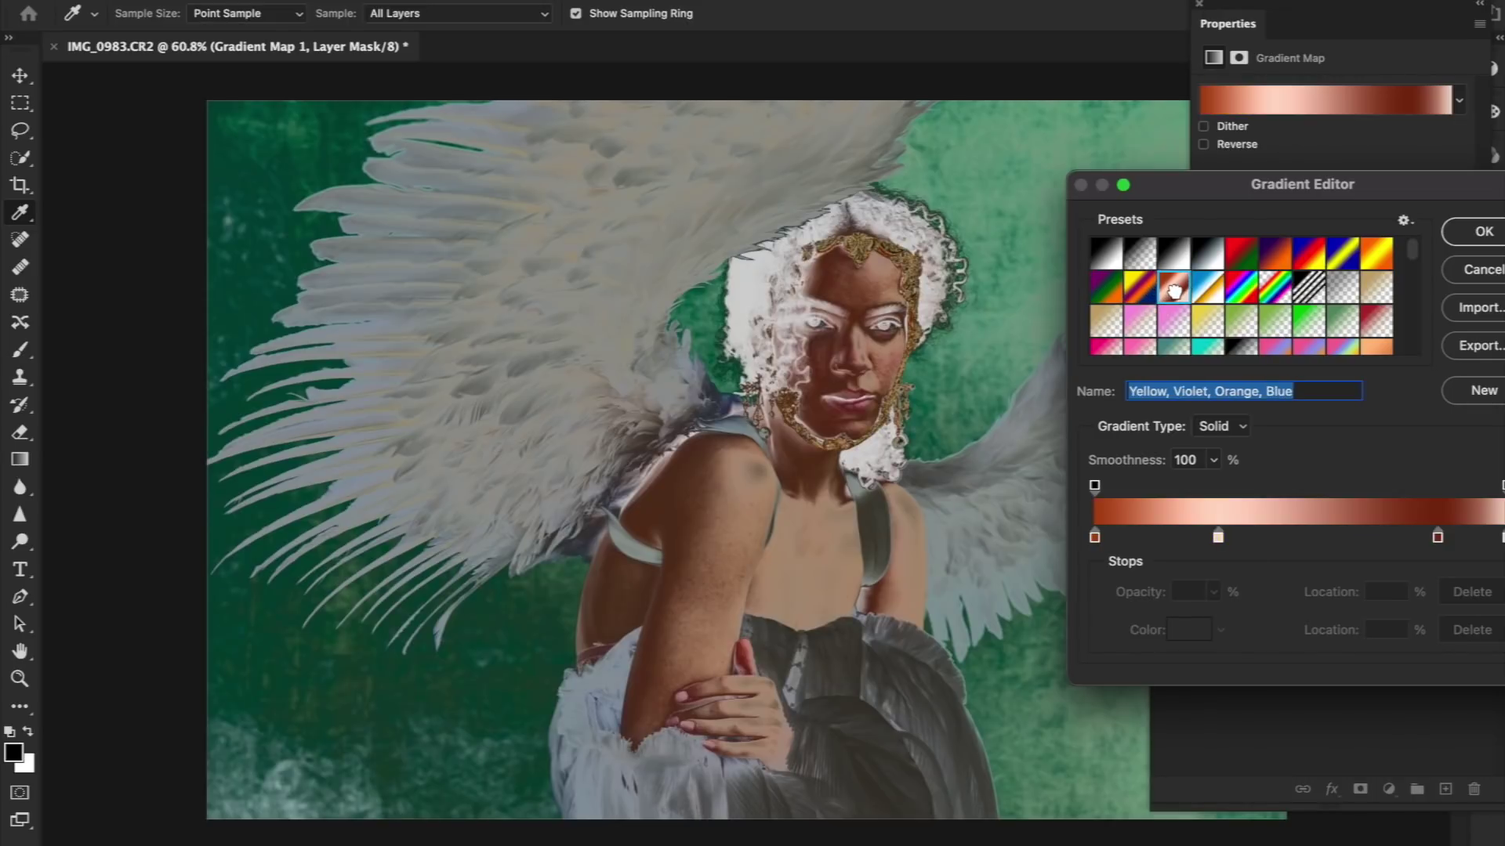
pyautogui.click(1211, 297)
pyautogui.scroll(-2, 1211, 296)
pyautogui.click(1207, 328)
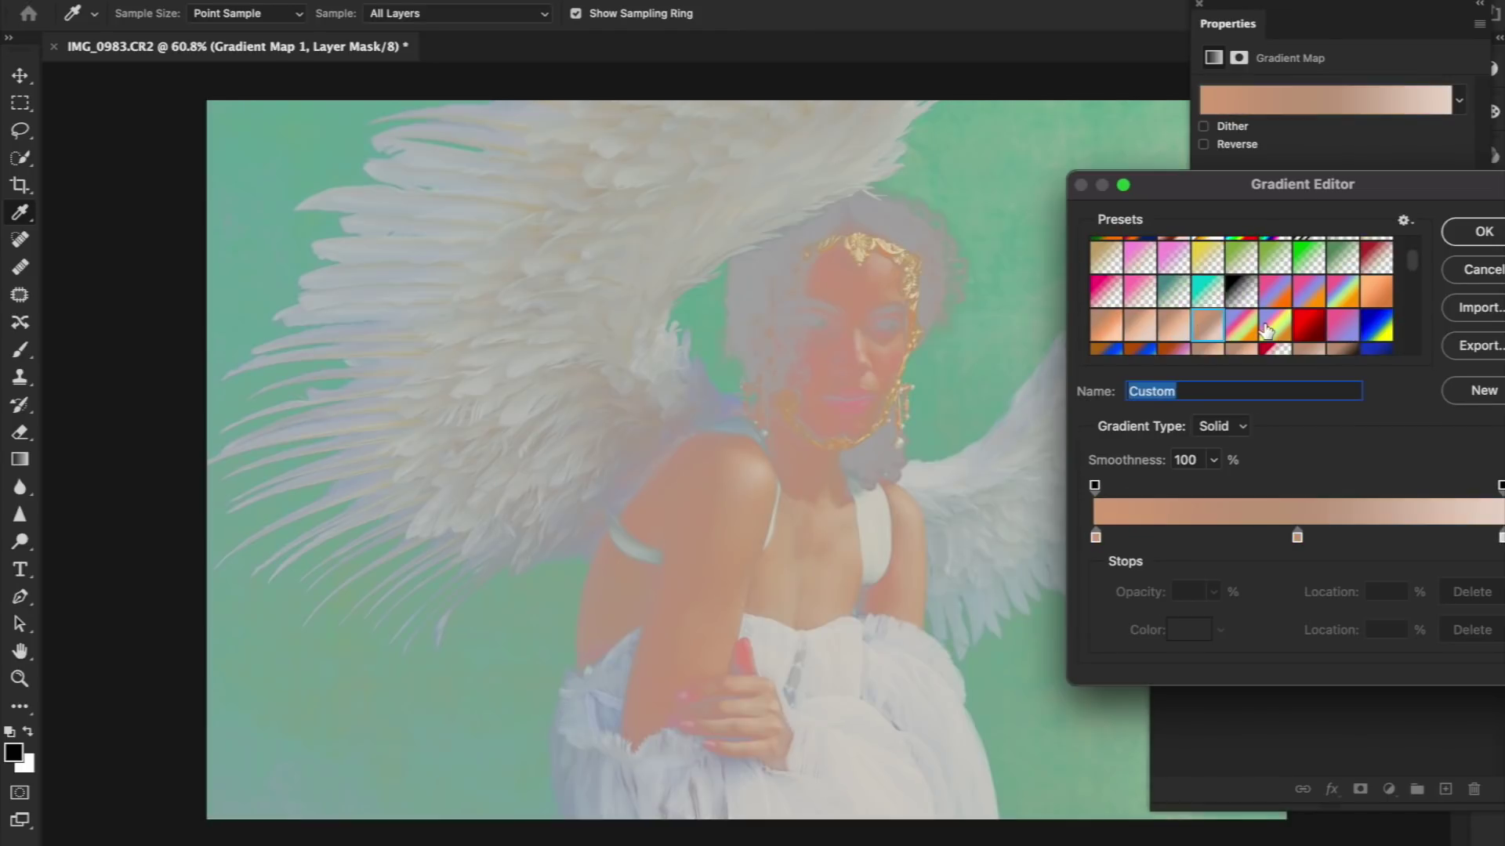
pyautogui.scroll(2, 1137, 292)
pyautogui.click(1107, 254)
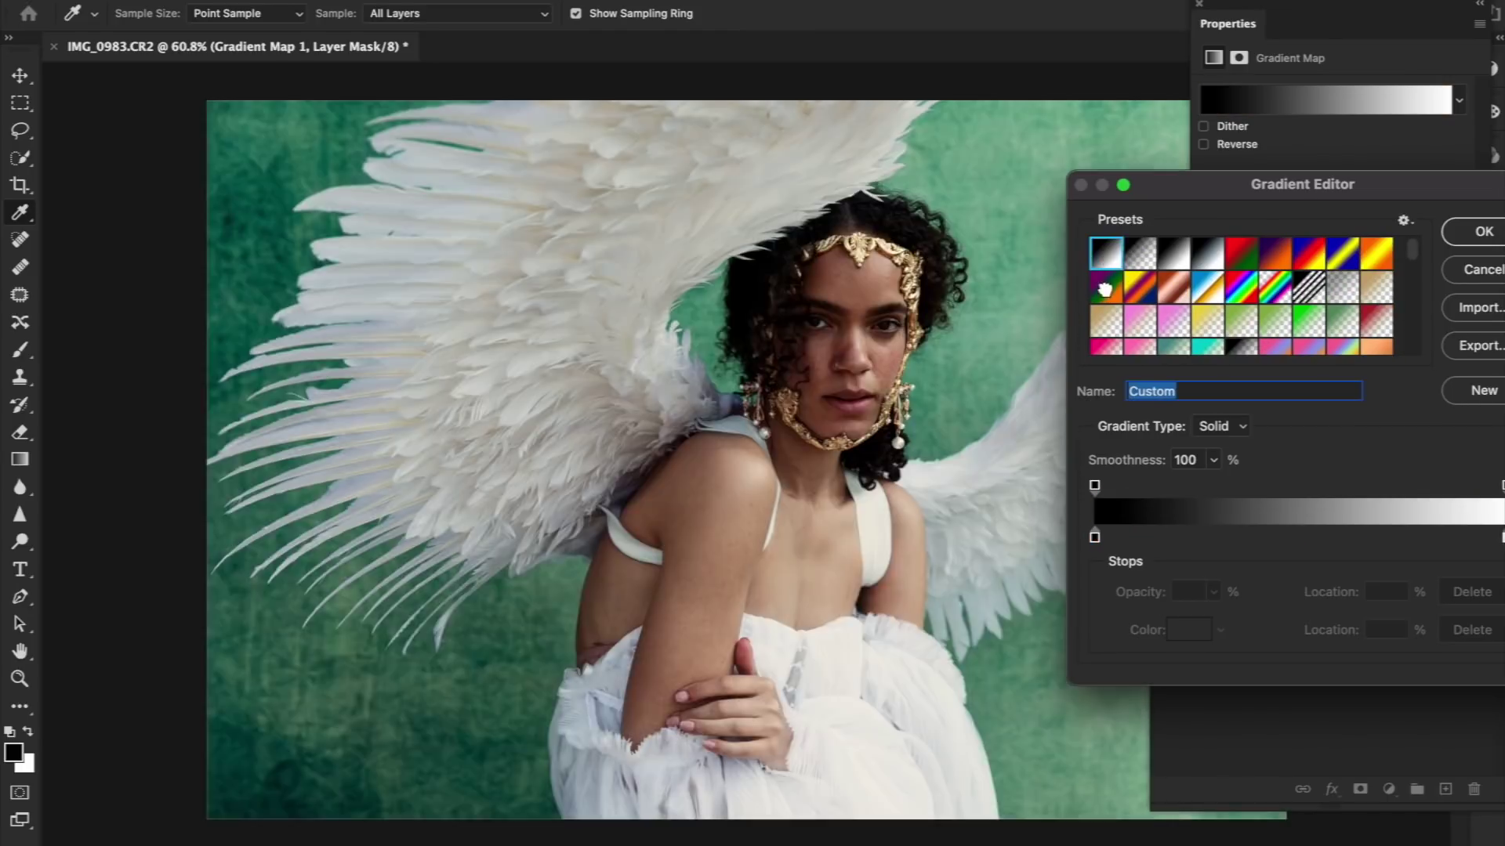
# Apply the Violet, Green, Orange gradient to the Gradient Map and lower the layer's opacity to 9%
pyautogui.click(1105, 288)
pyautogui.click(1240, 253)
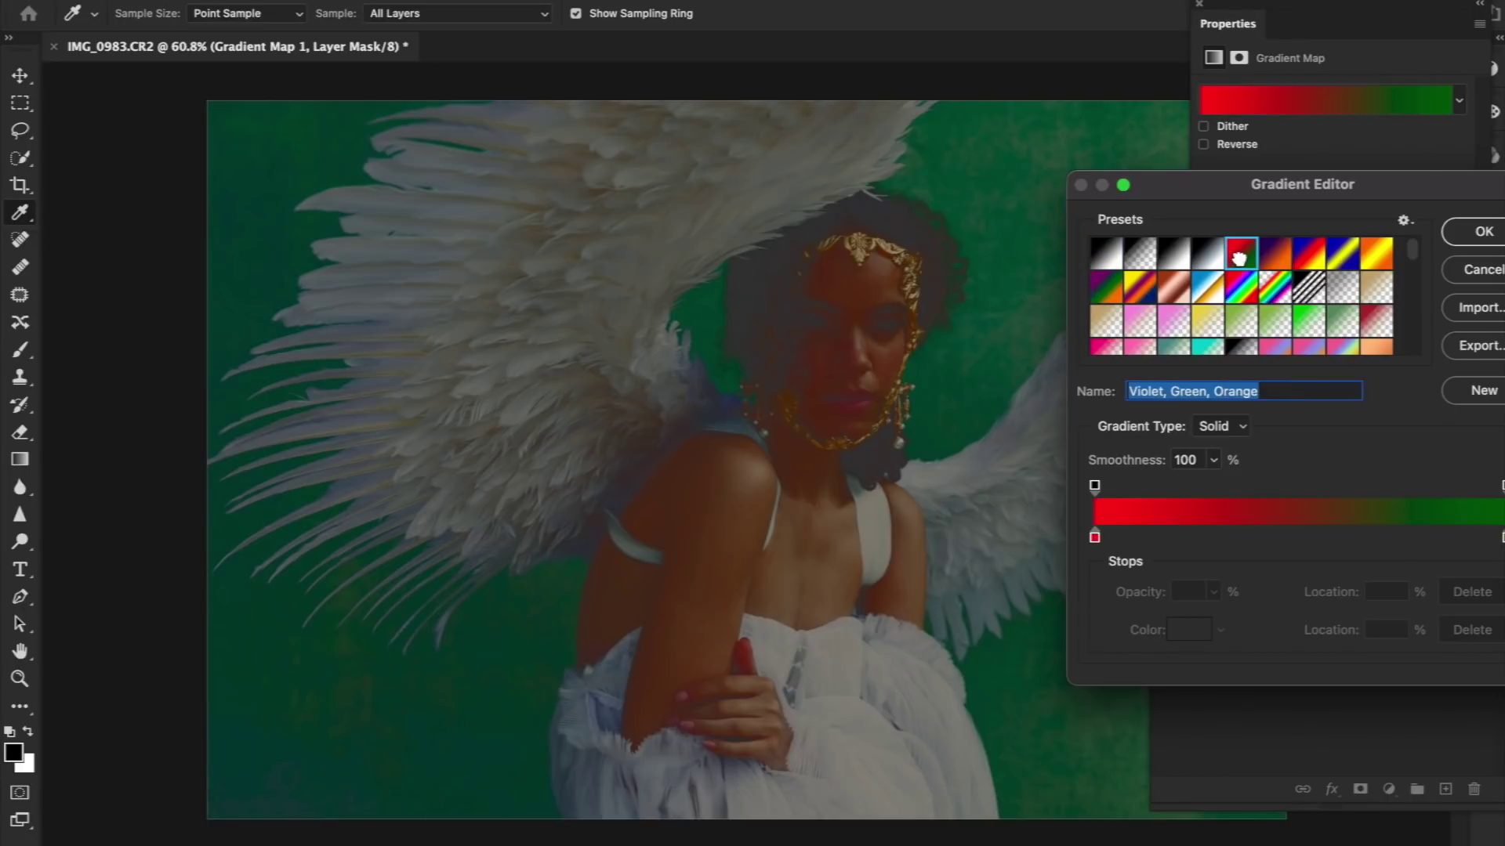
pyautogui.click(1100, 306)
pyautogui.click(1106, 290)
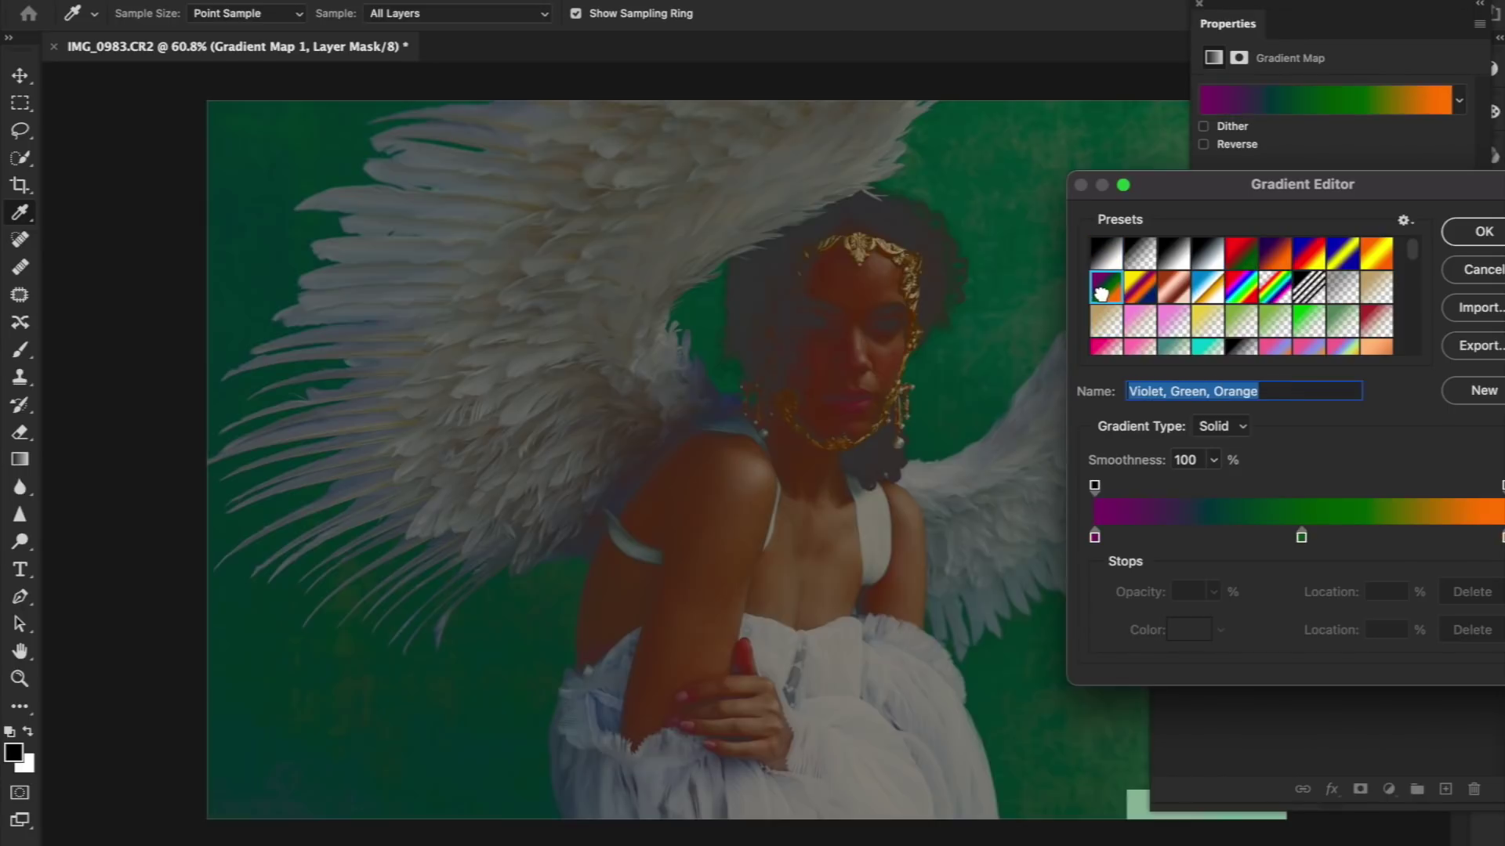
pyautogui.click(1484, 232)
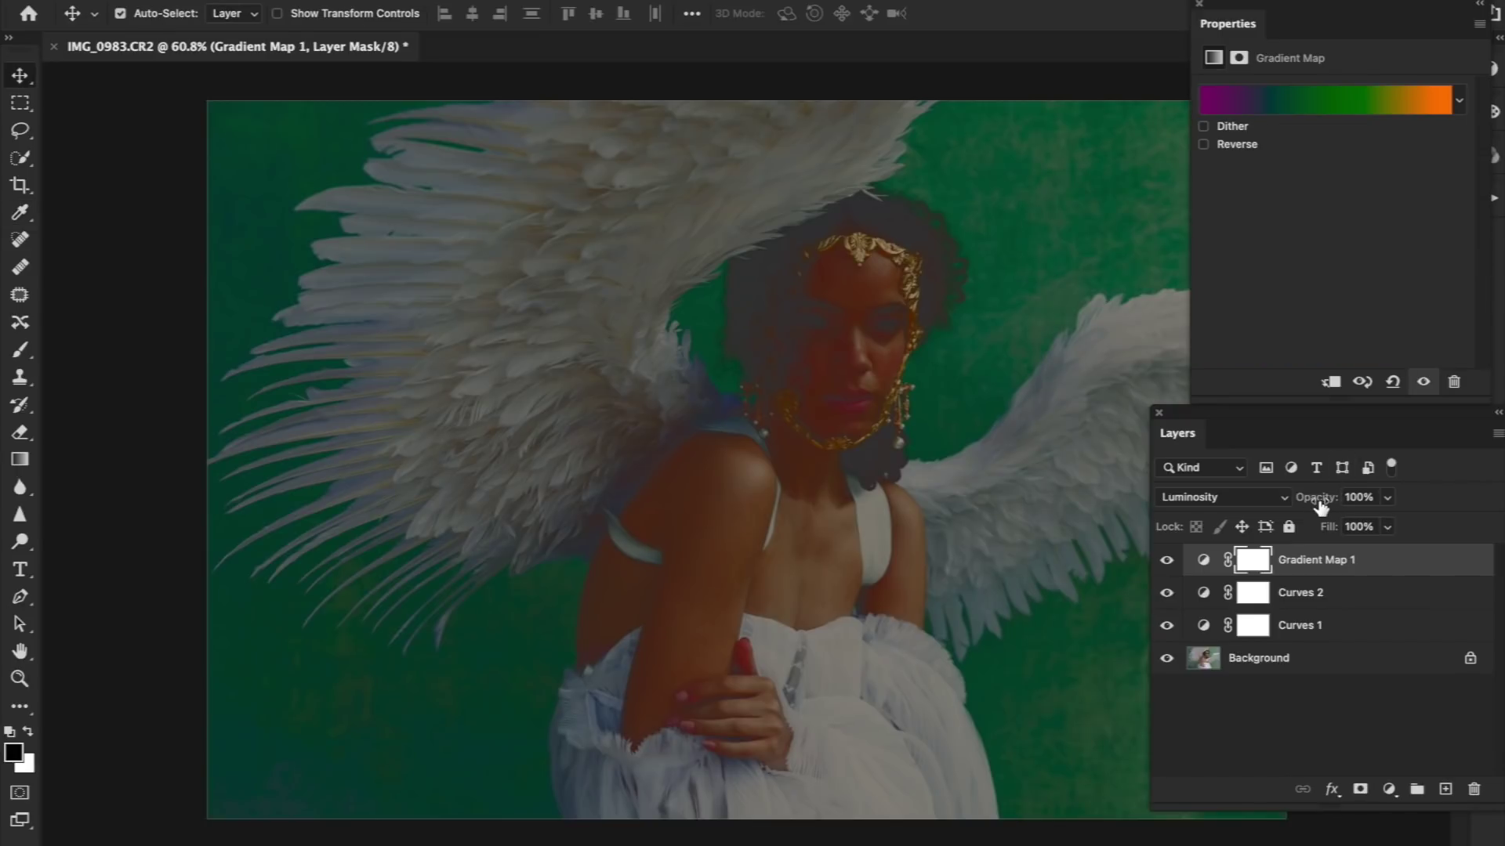
pyautogui.moveTo(1321, 506); pyautogui.dragTo(1227, 505)
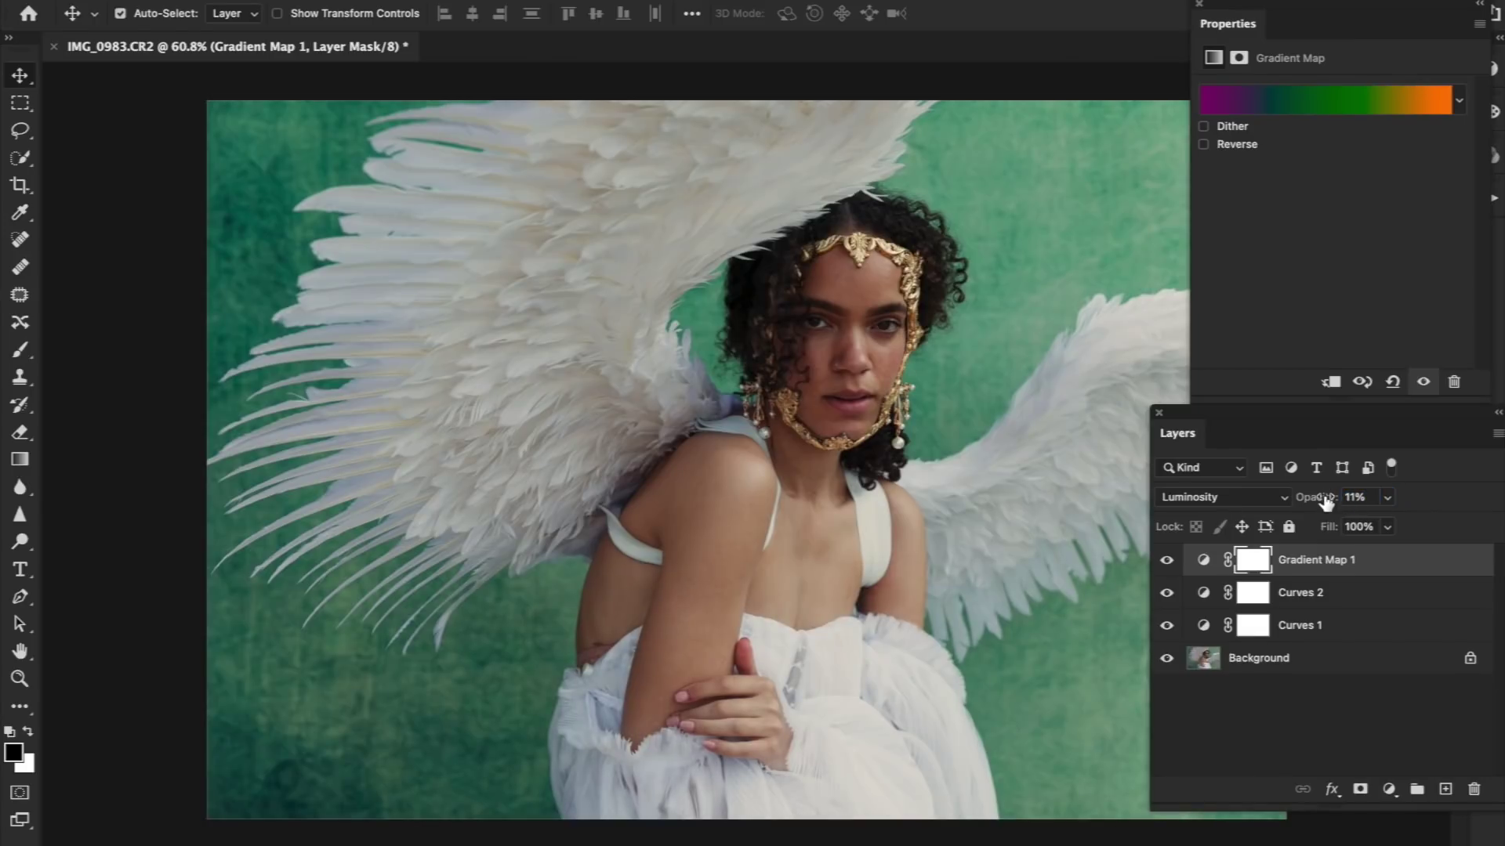
pyautogui.moveTo(1324, 502); pyautogui.dragTo(1318, 502)
# Try pink, pink-to-green, orange-to-peach and tan preset gradients on the Gradient Map
pyautogui.click(1282, 105)
pyautogui.scroll(-2, 1273, 328)
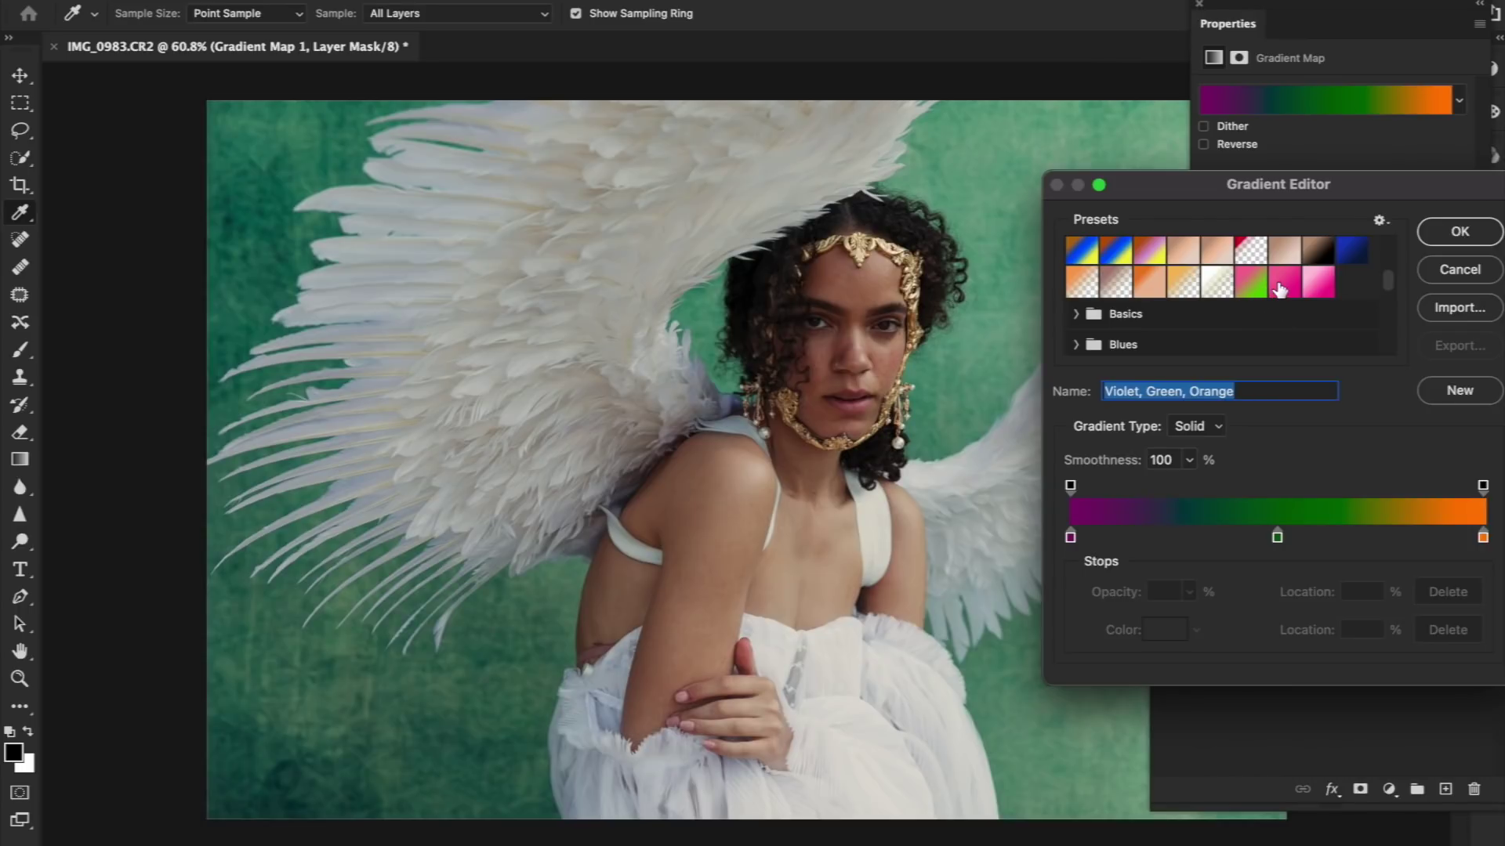
pyautogui.click(1279, 290)
pyautogui.click(1240, 282)
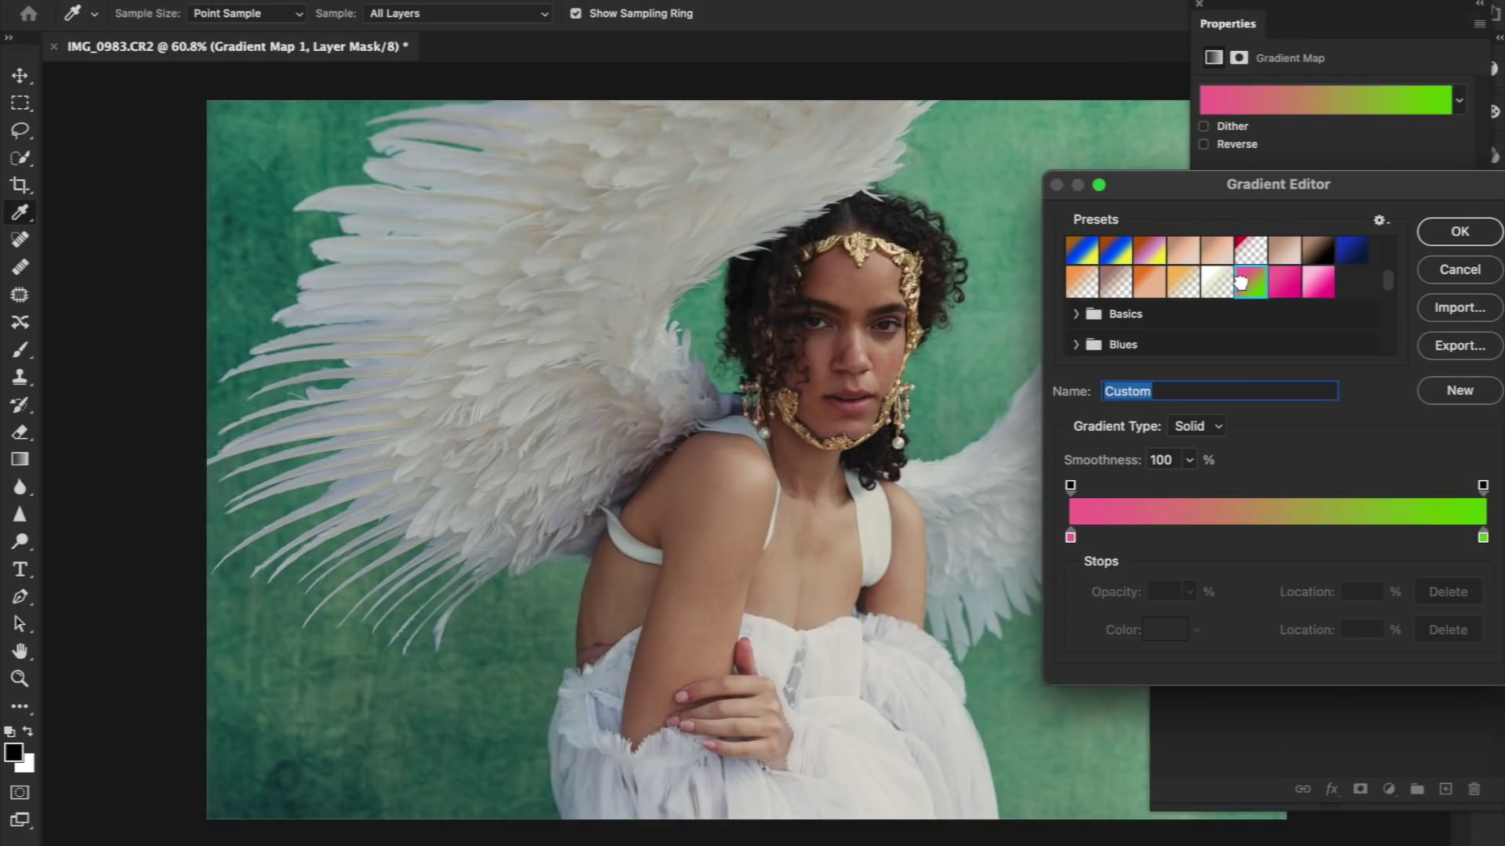
pyautogui.click(1321, 282)
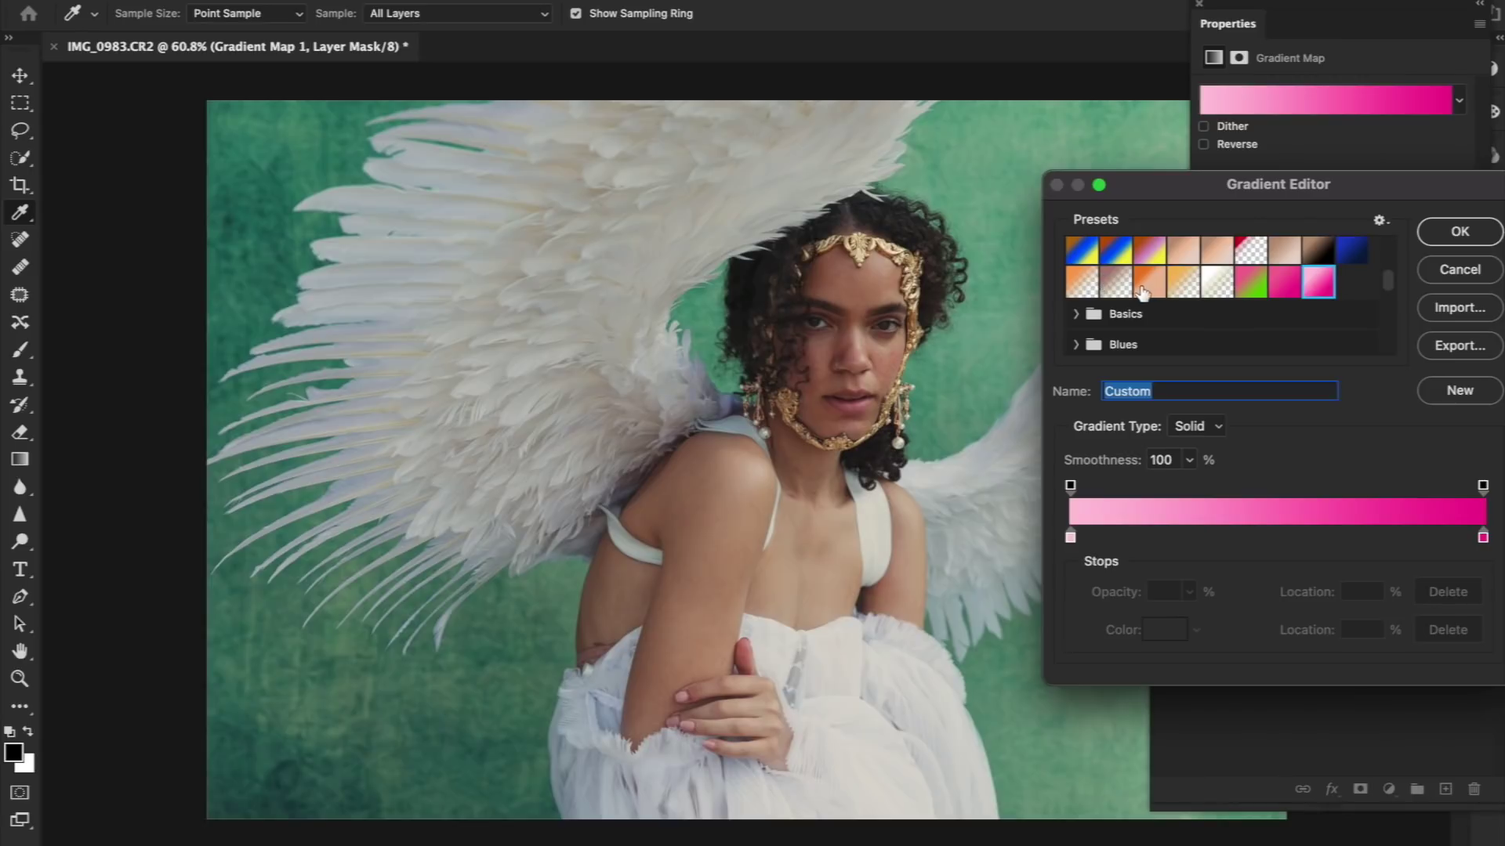
pyautogui.click(1142, 288)
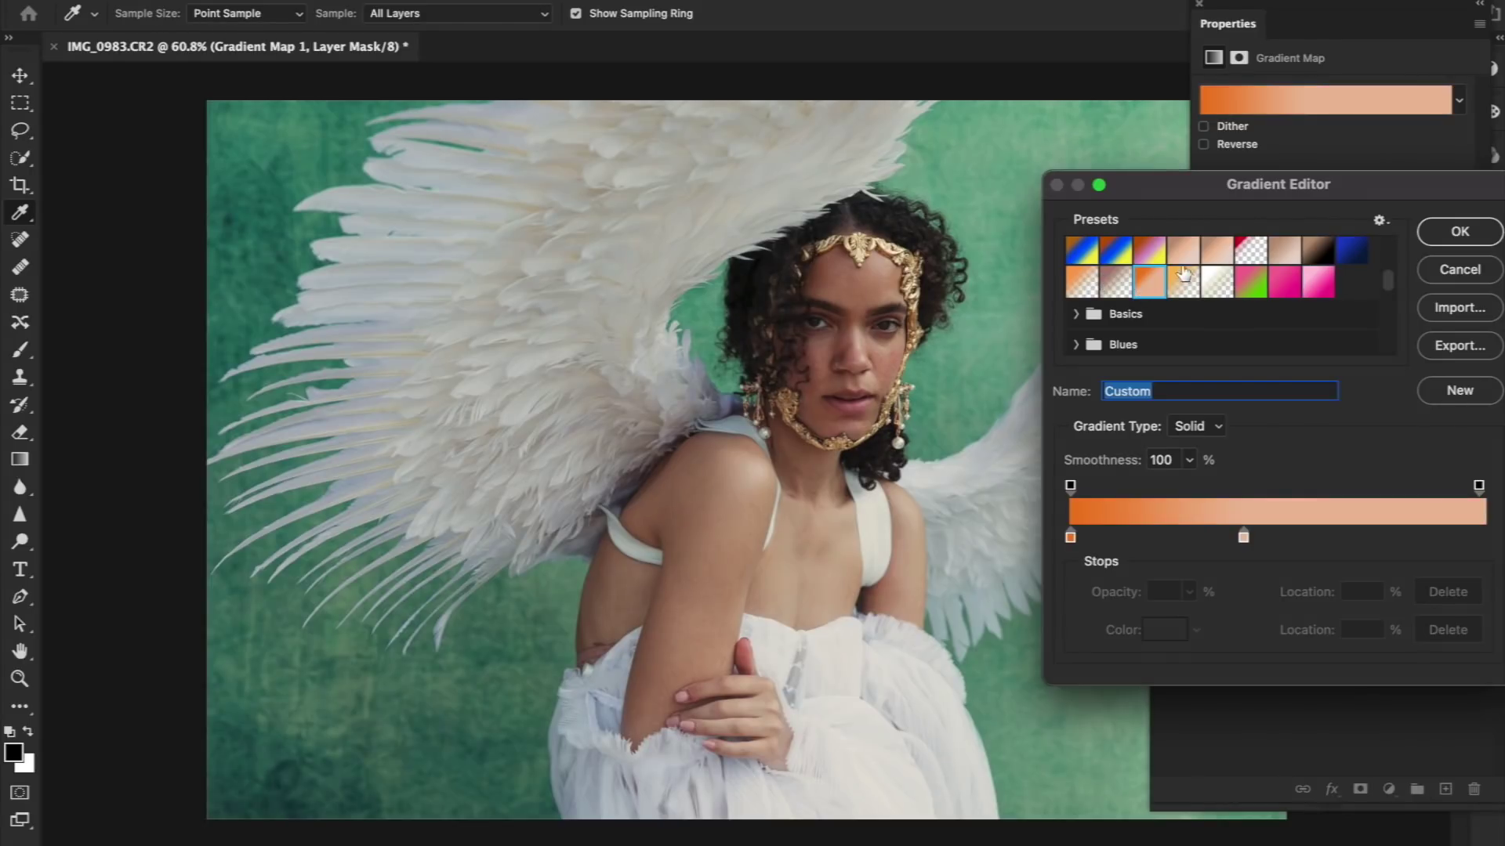
pyautogui.click(1248, 281)
pyautogui.scroll(2, 1248, 280)
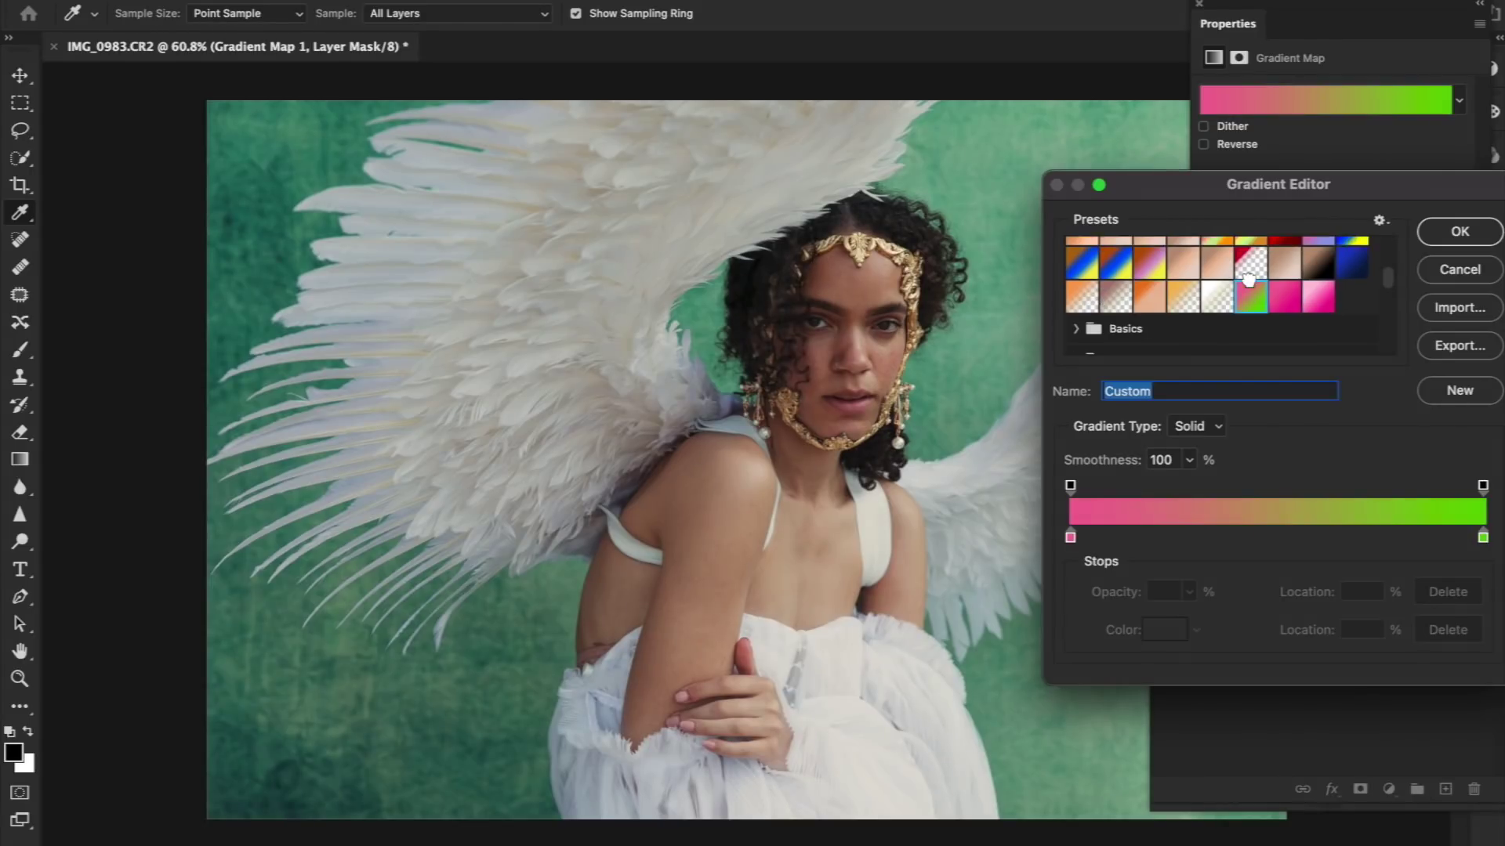
pyautogui.click(1184, 280)
pyautogui.click(1220, 282)
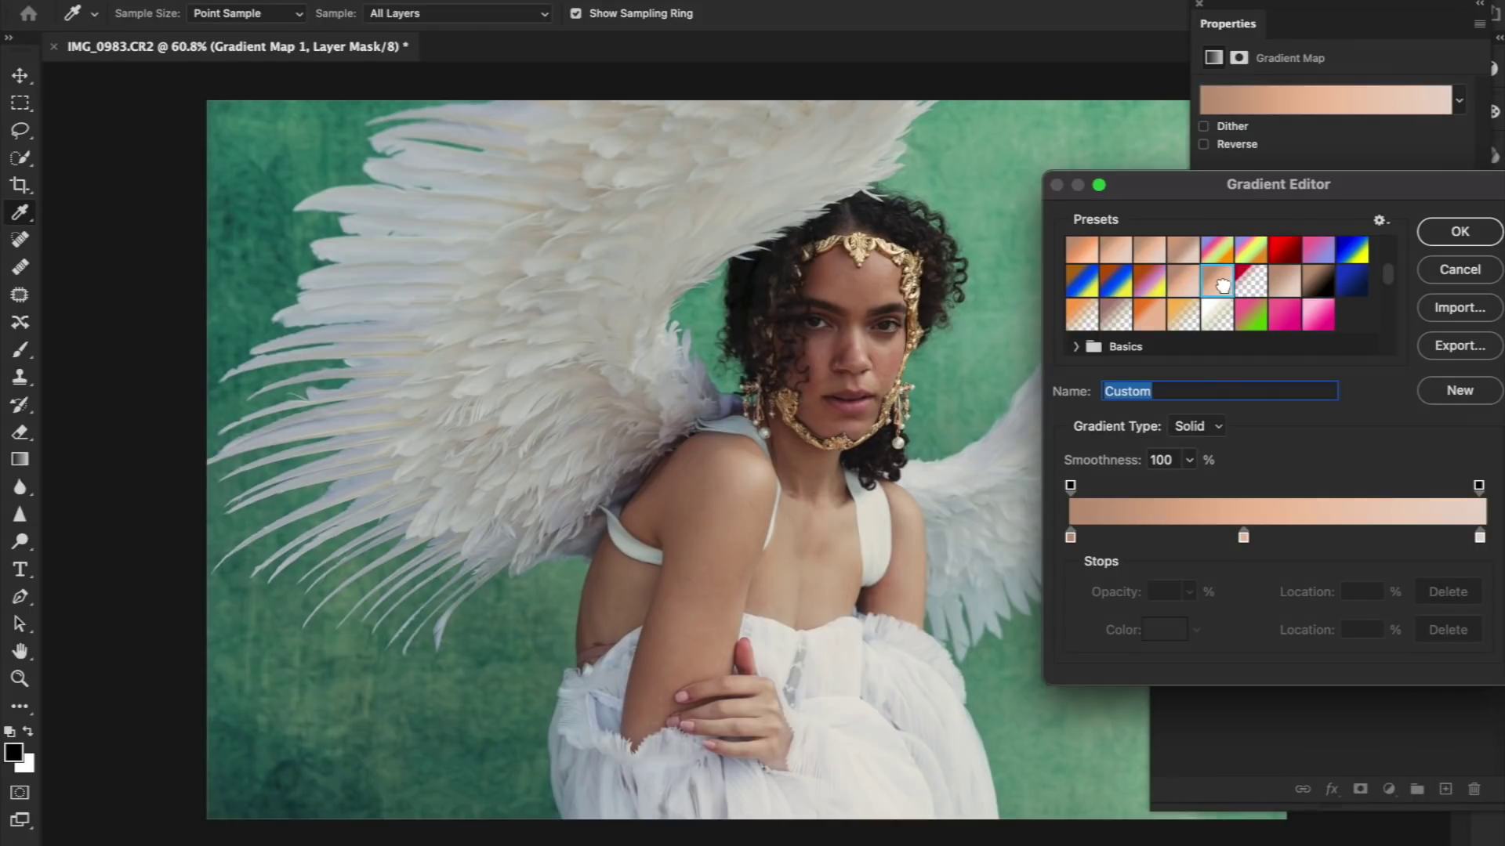
# Apply the custom peach-brown to pale pink preset gradient to the Gradient Map
pyautogui.scroll(1, 1221, 284)
pyautogui.click(1176, 303)
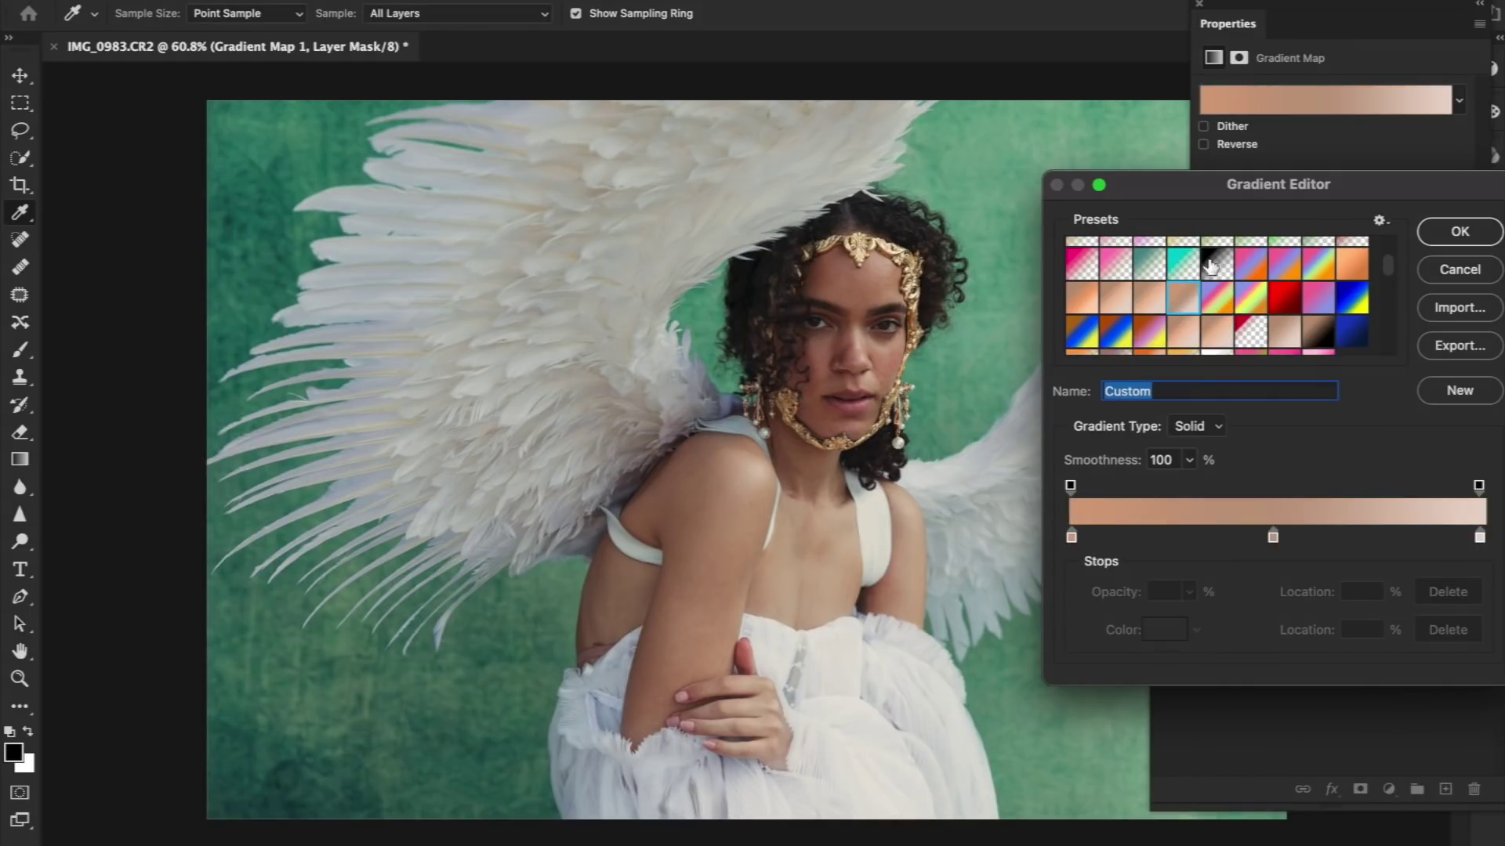
pyautogui.click(1076, 301)
pyautogui.click(1182, 302)
pyautogui.click(1459, 235)
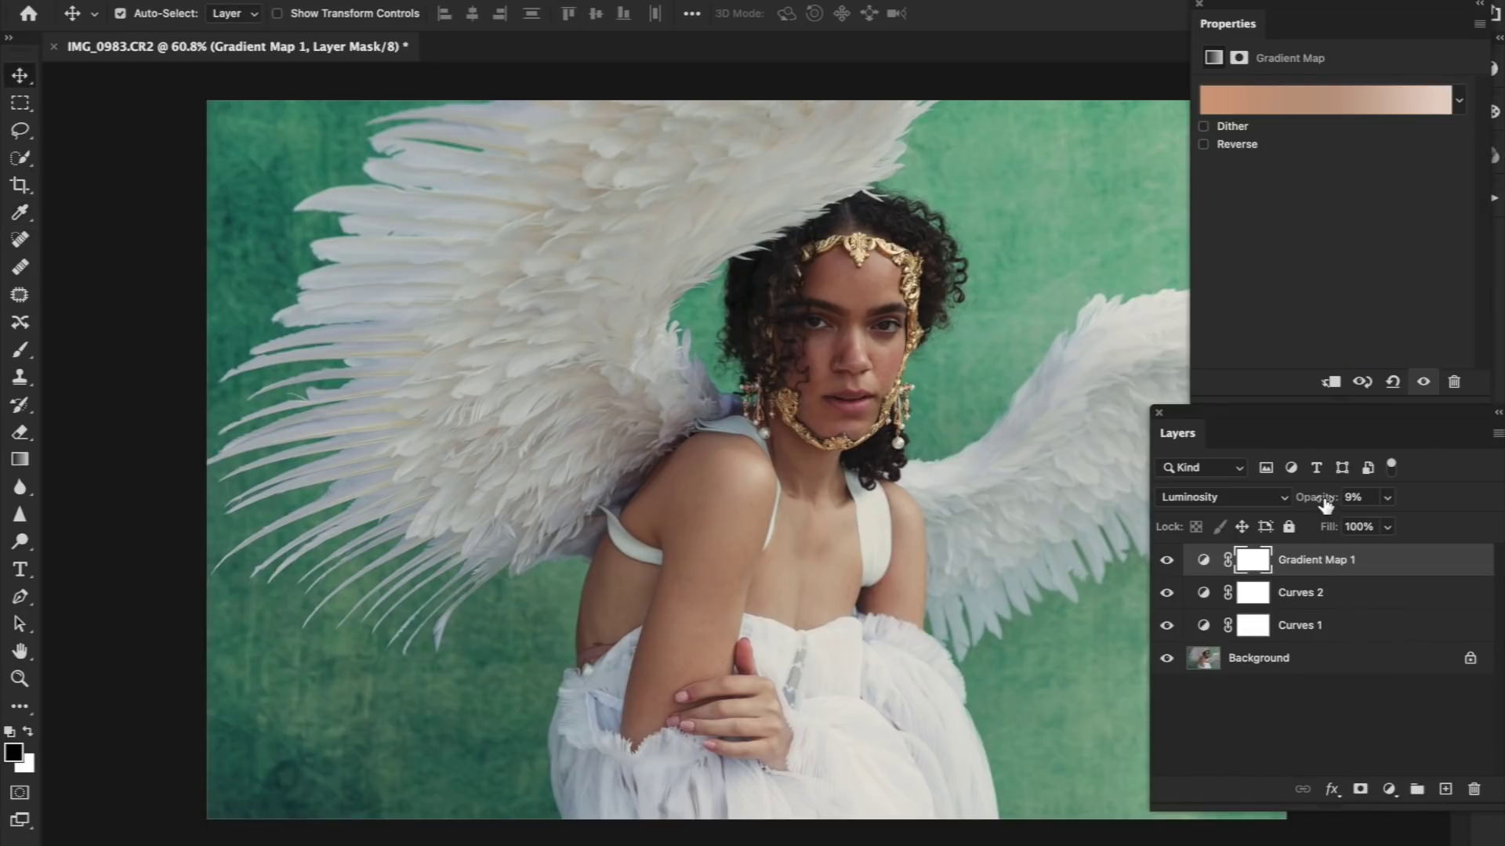
# Fine-tune the Gradient Map layer's opacity at 9% and compare the image with and without the layer
pyautogui.moveTo(1324, 503); pyautogui.dragTo(1323, 503)
pyautogui.click(1167, 562)
pyautogui.click(1167, 562)
# Add a Photo Filter adjustment layer above the Gradient Map and lower its opacity to 37%
pyautogui.click(314, 0)
pyautogui.moveTo(439, 229)
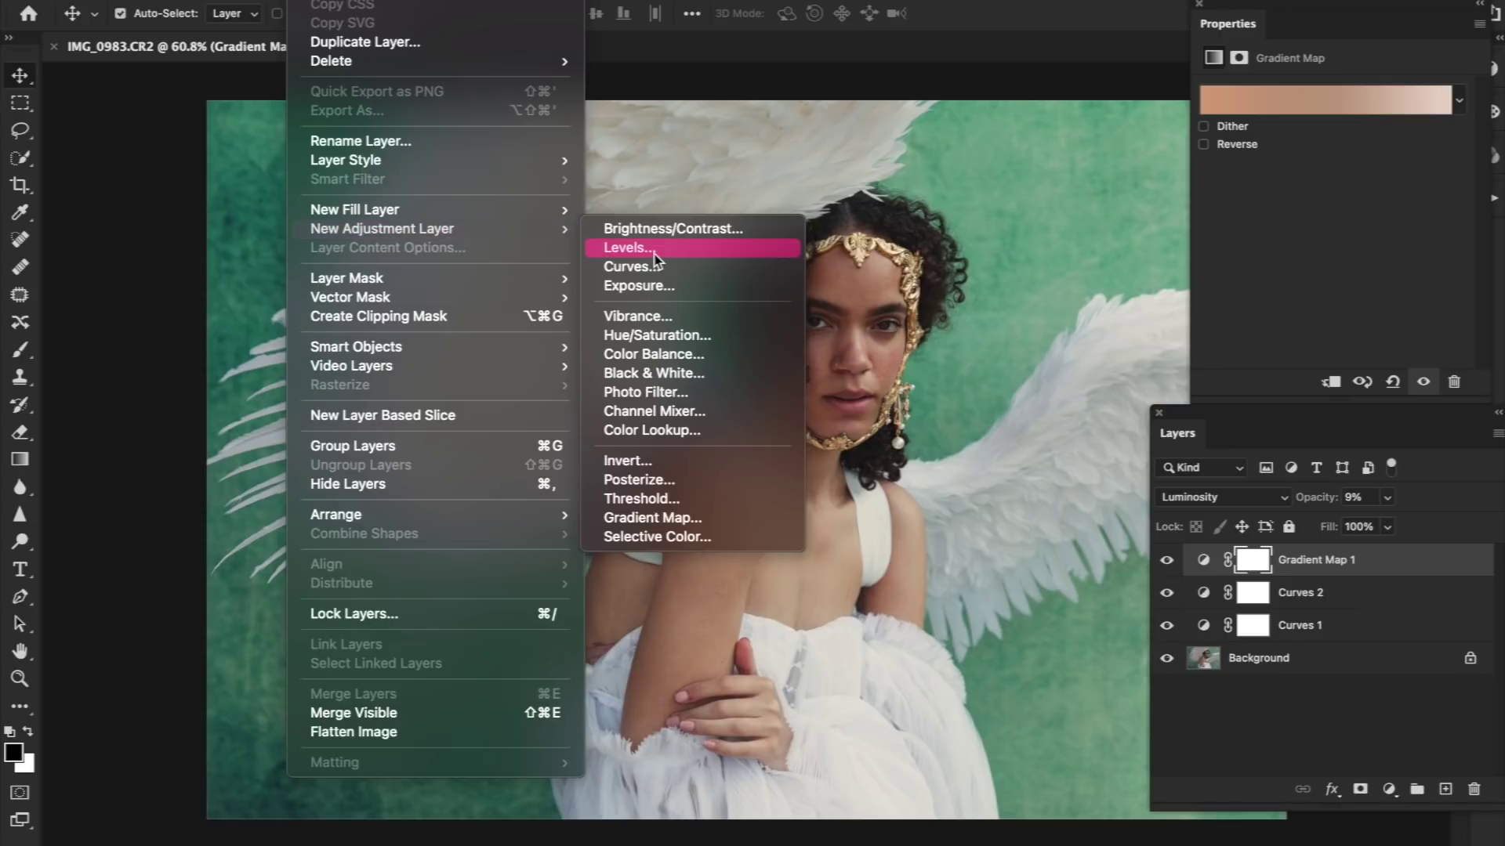
pyautogui.click(695, 398)
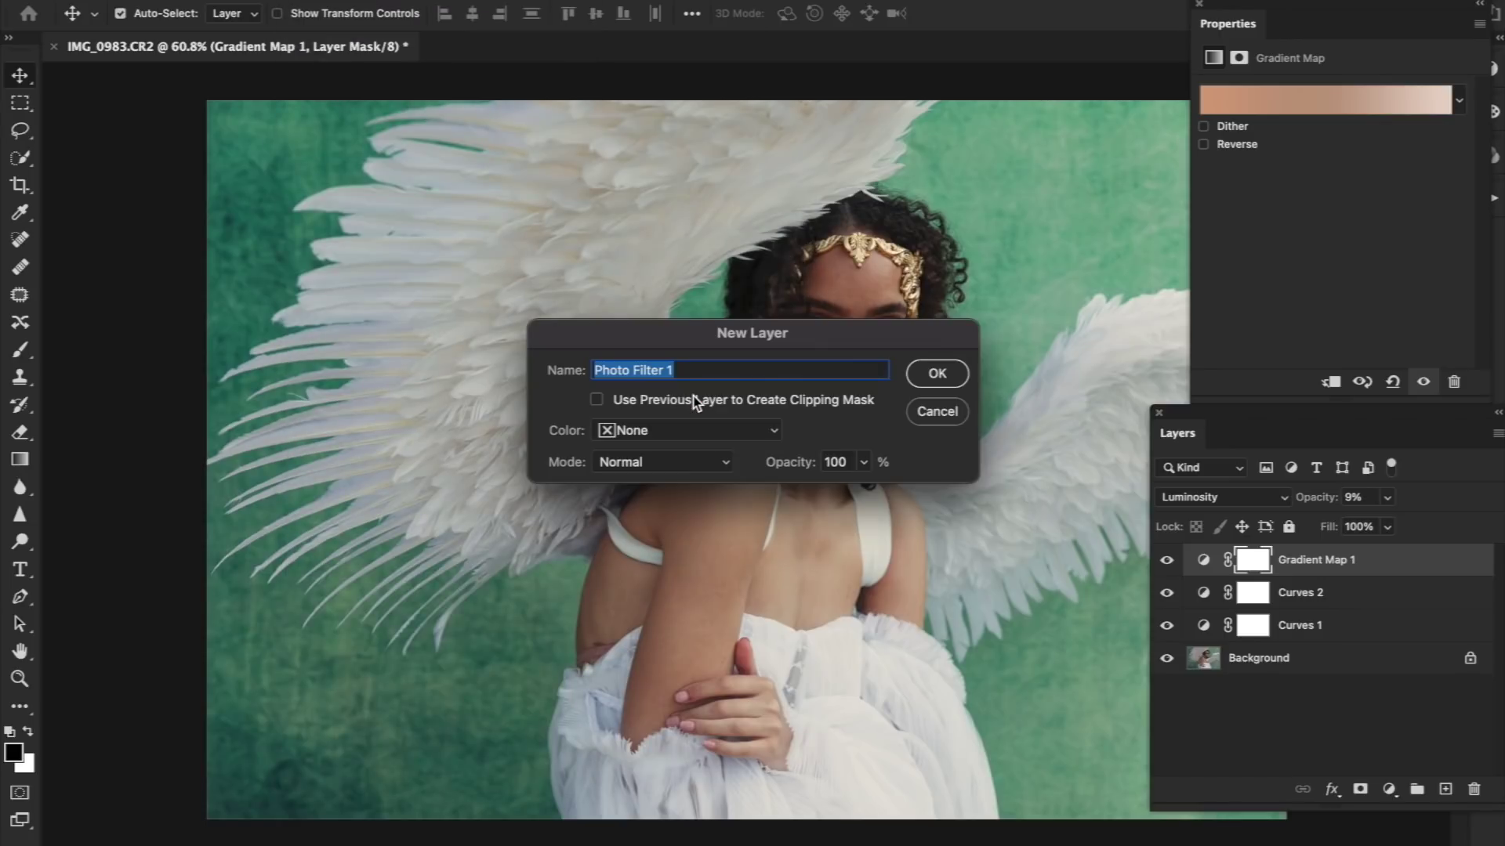
pyautogui.press('Return')
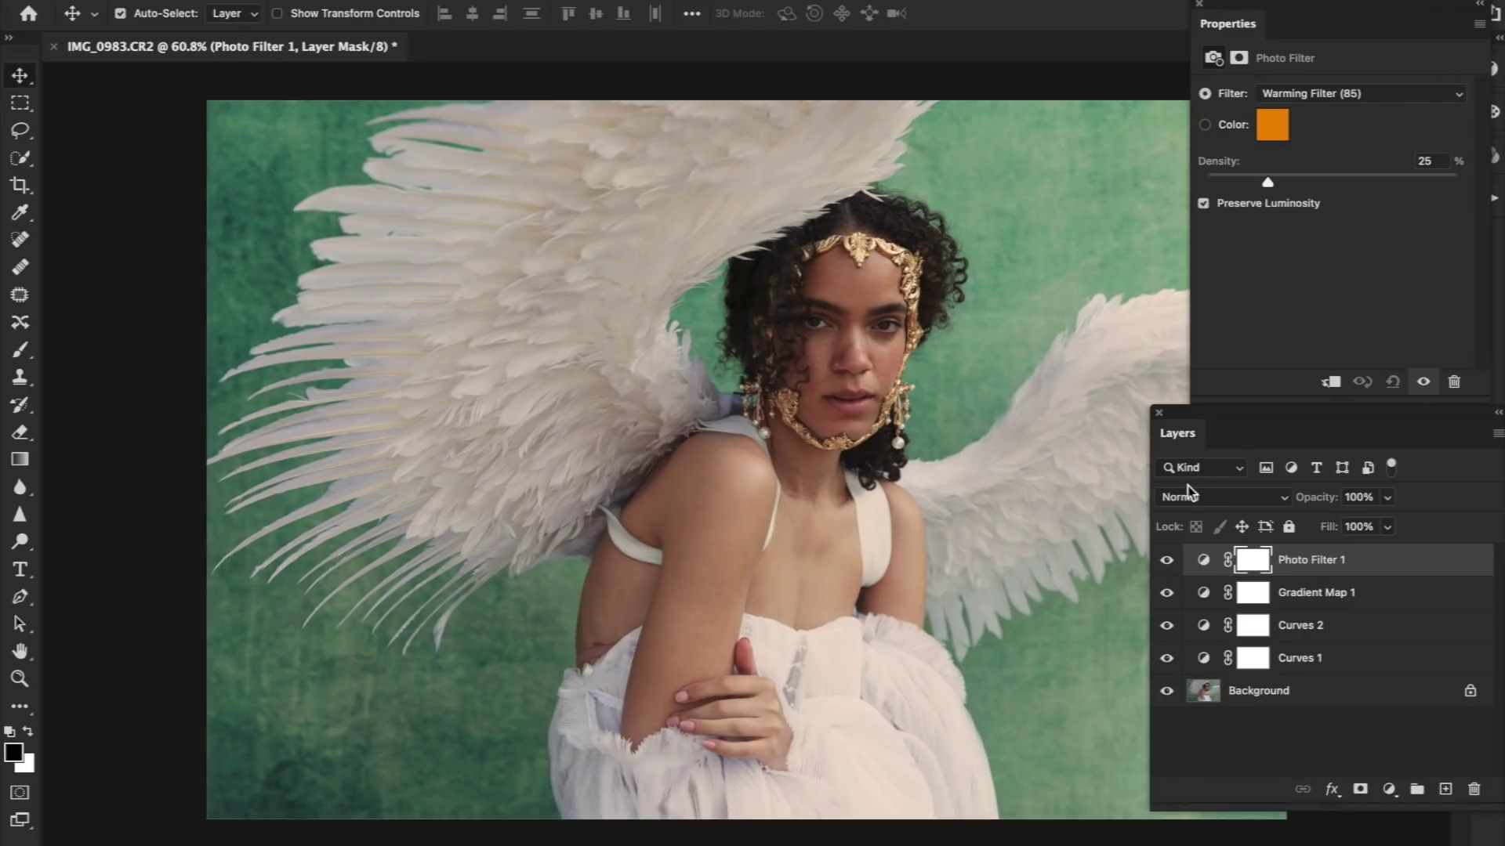
pyautogui.moveTo(1336, 501); pyautogui.dragTo(1273, 502)
pyautogui.moveTo(1319, 497); pyautogui.dragTo(1330, 500)
# Try the Blue photo filter, switch to Deep Yellow and raise the filter density to 71%
pyautogui.click(1304, 94)
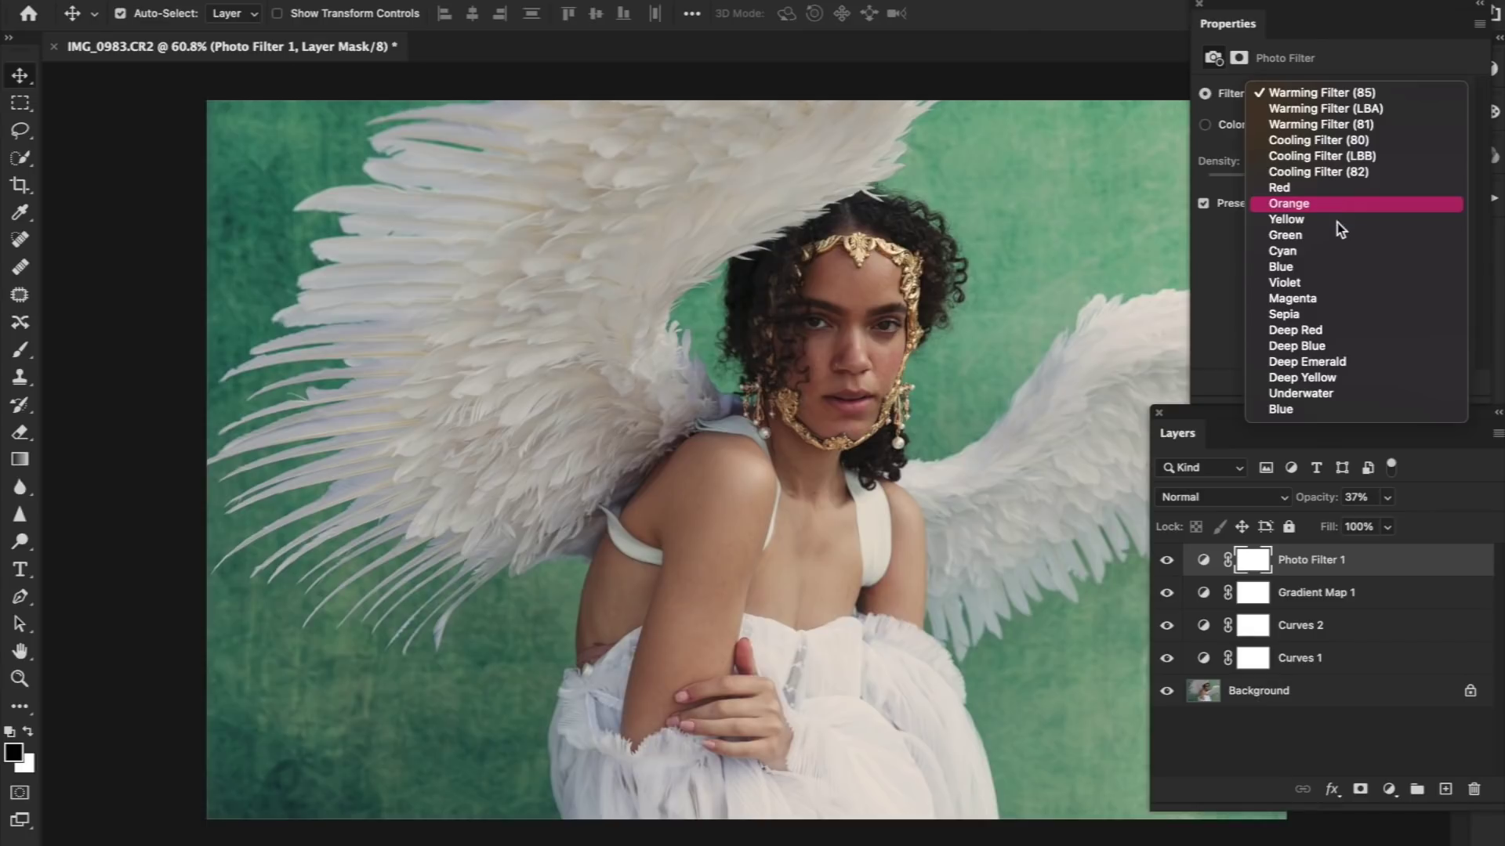
pyautogui.click(1324, 271)
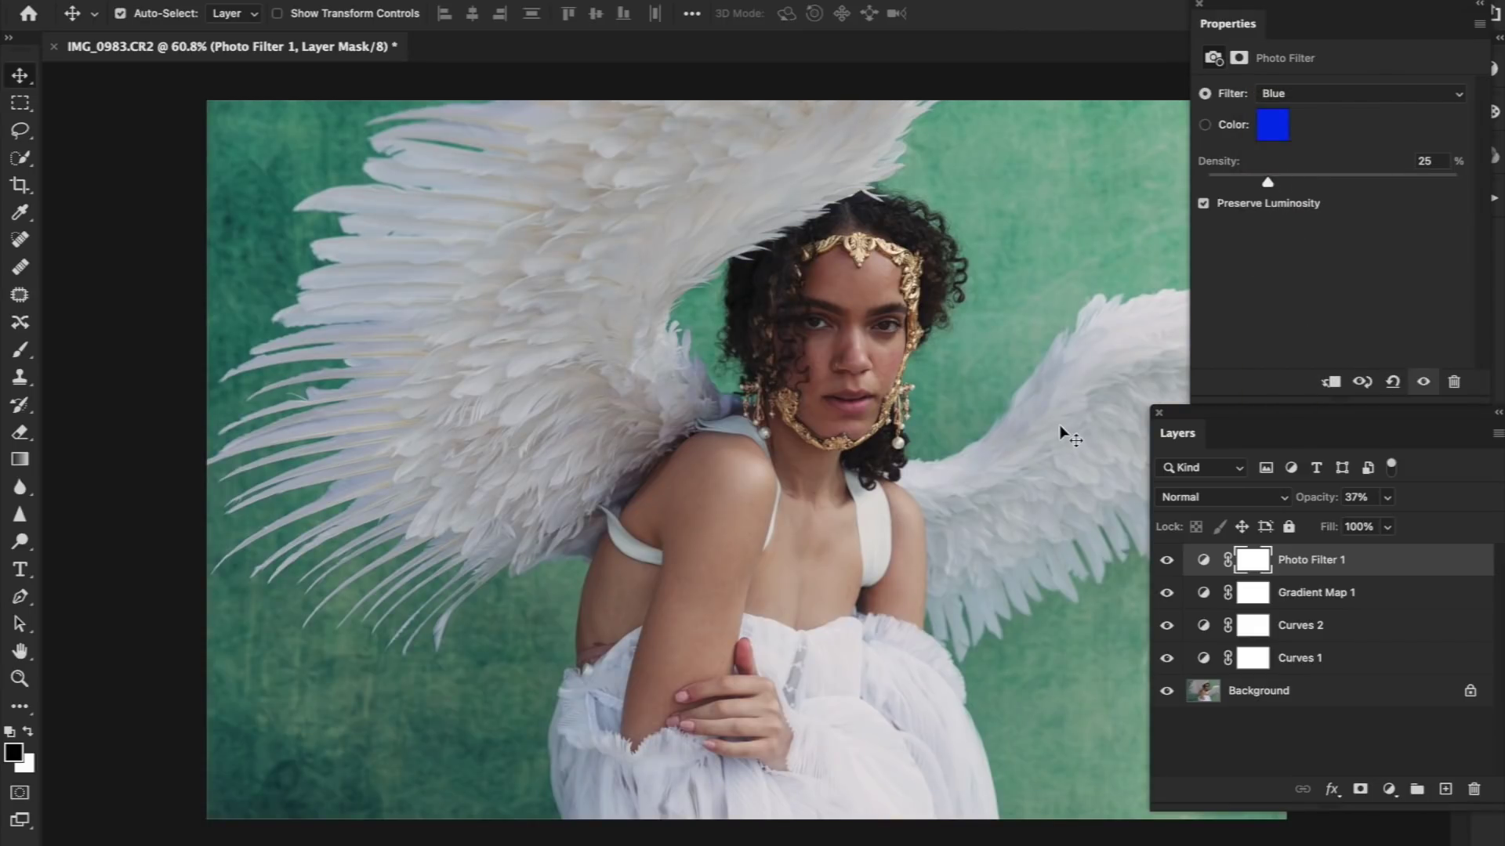
pyautogui.click(1291, 97)
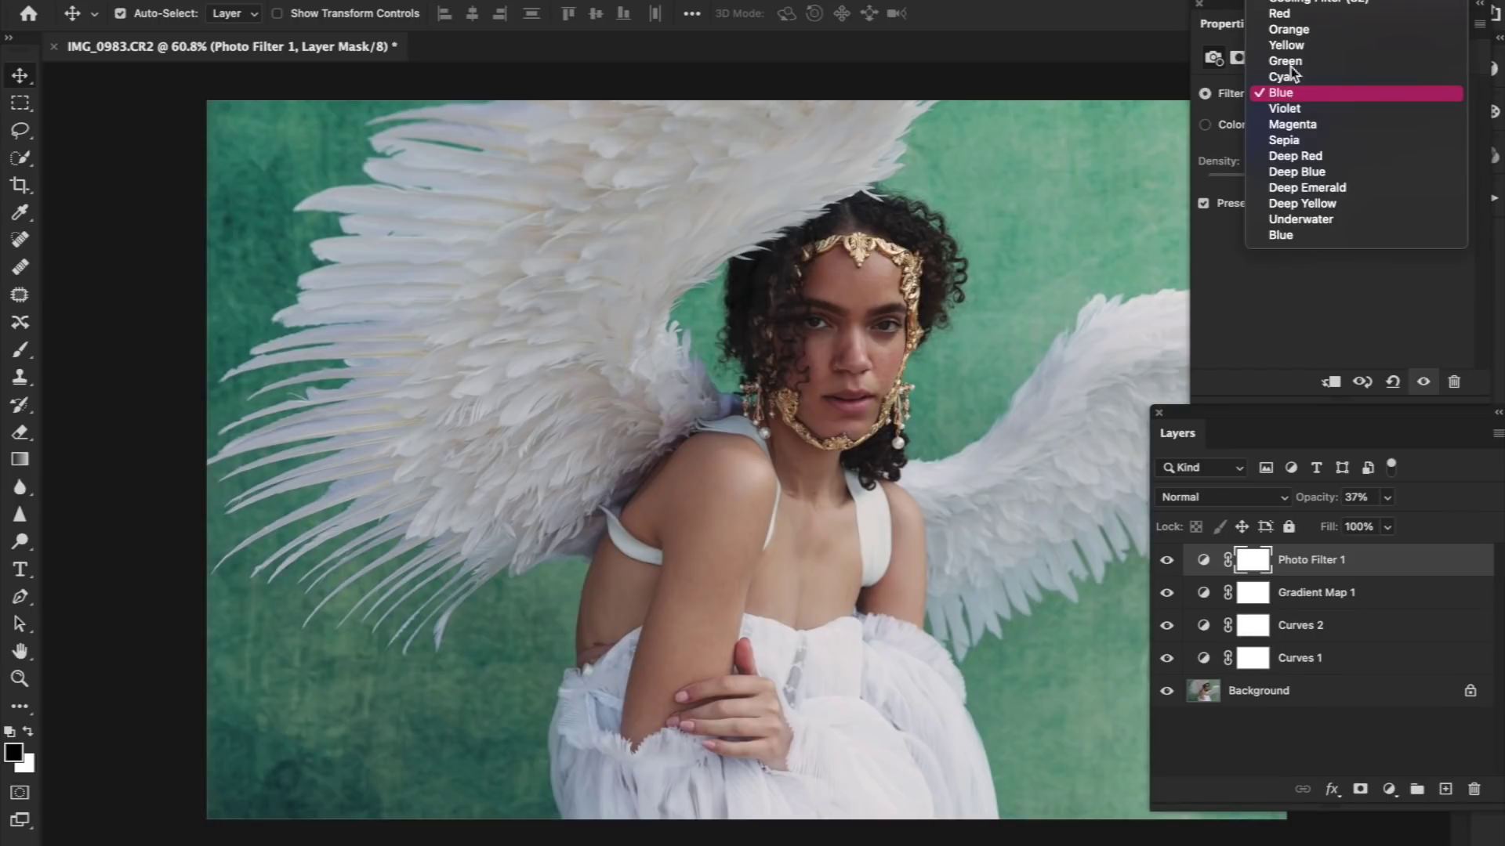
pyautogui.click(1294, 32)
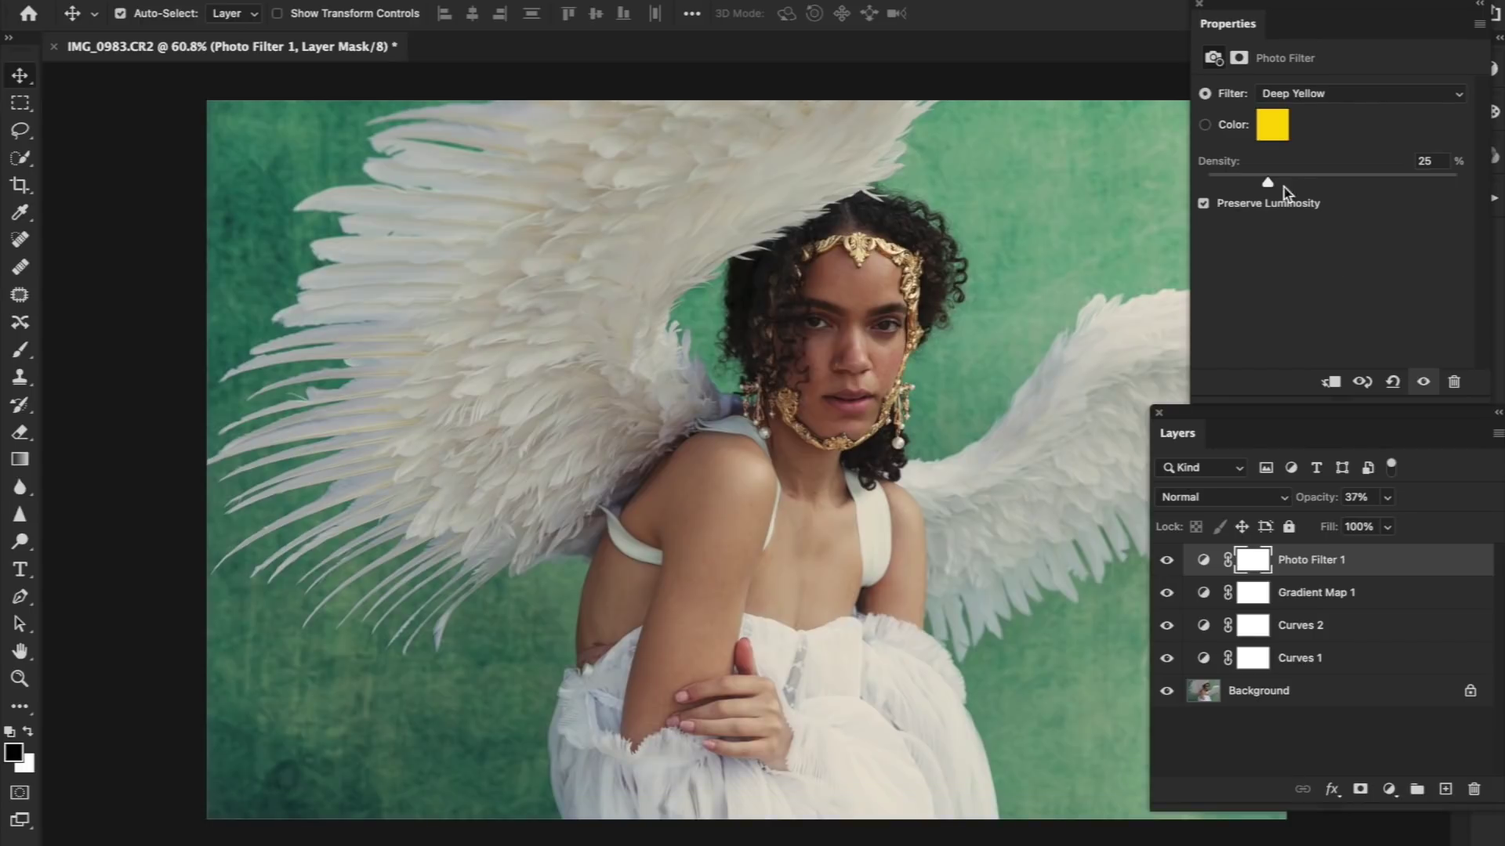
pyautogui.moveTo(1305, 182); pyautogui.dragTo(1387, 190)
# Try the Blue photo filter again and set the filter to Sepia
pyautogui.click(1306, 95)
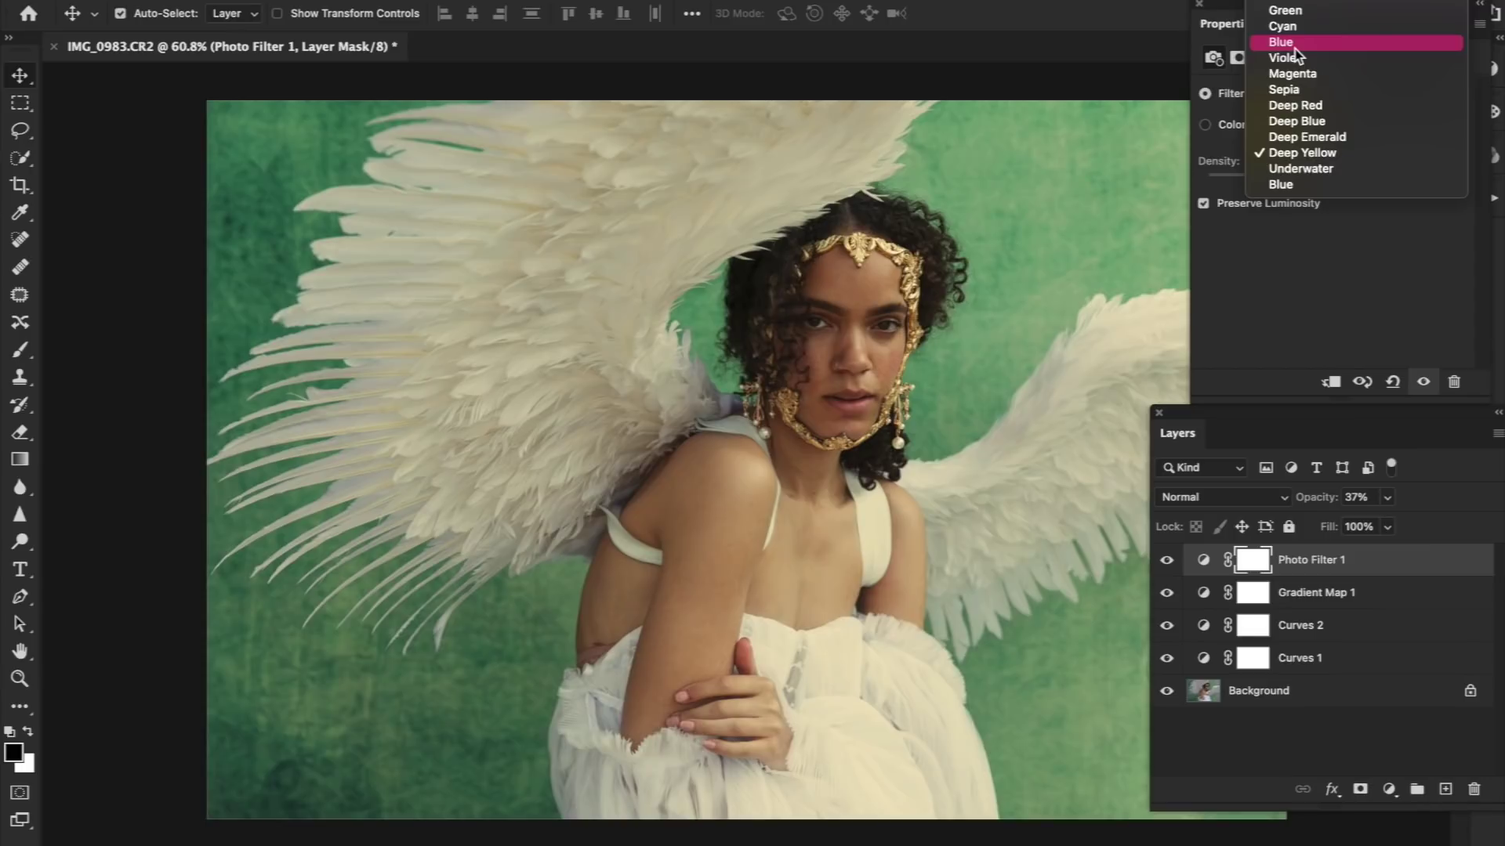
pyautogui.click(1294, 47)
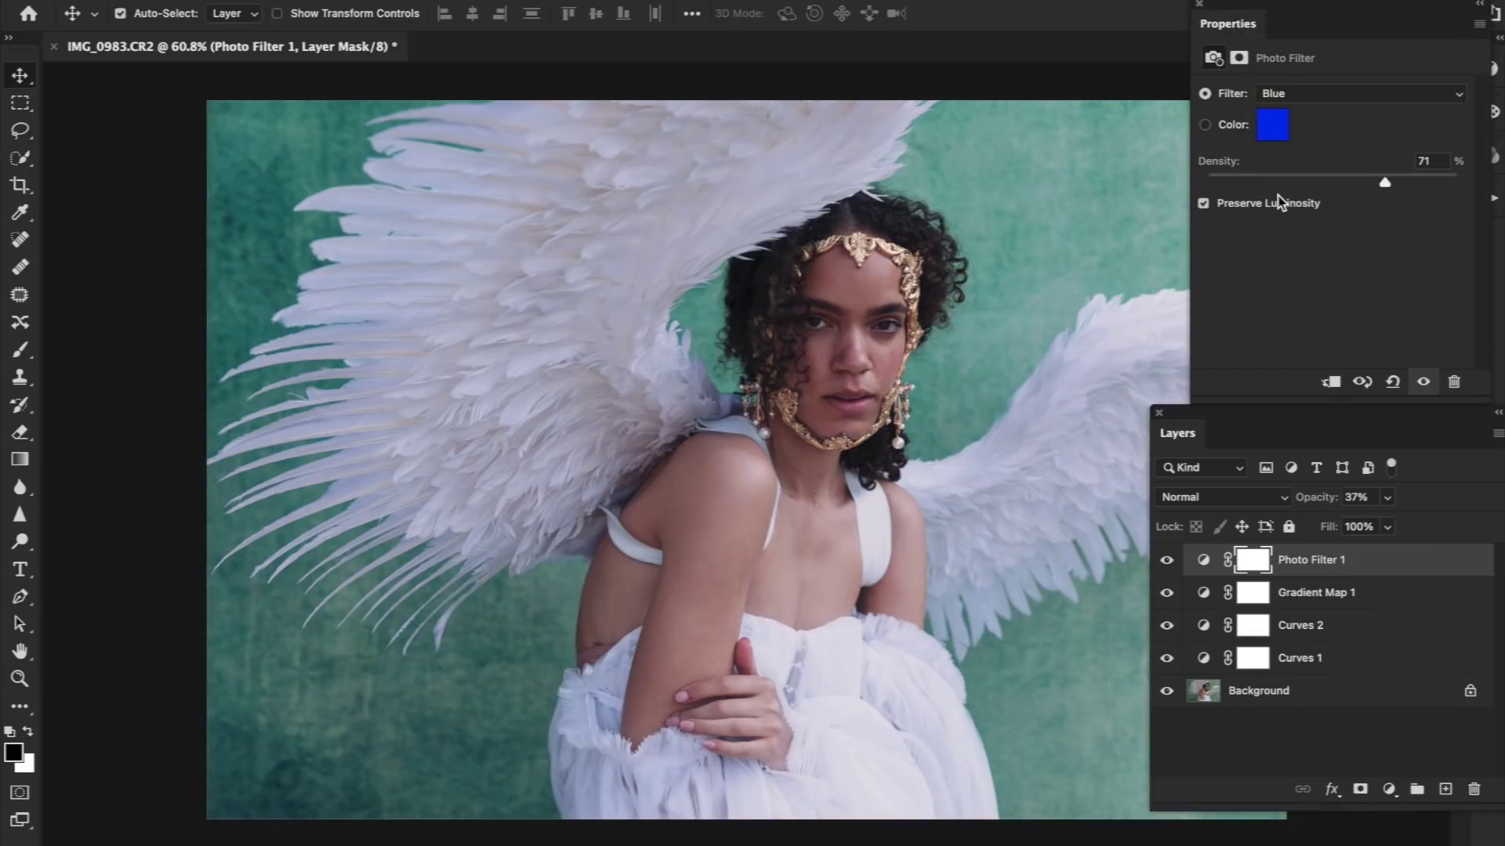
pyautogui.click(1321, 96)
pyautogui.scroll(2, 1301, 126)
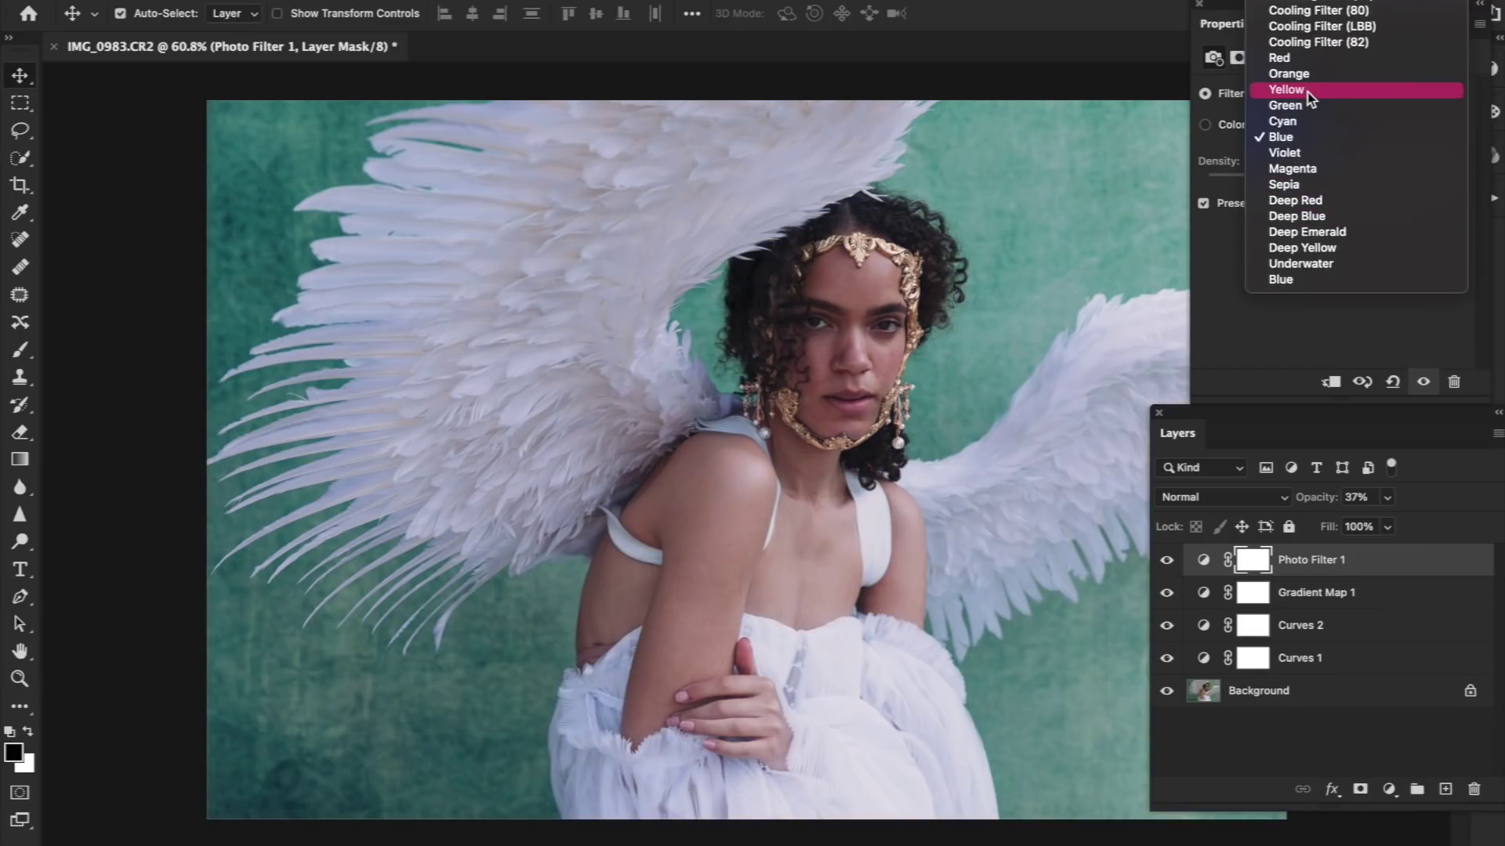
pyautogui.click(1310, 94)
pyautogui.scroll(-6, 1312, 95)
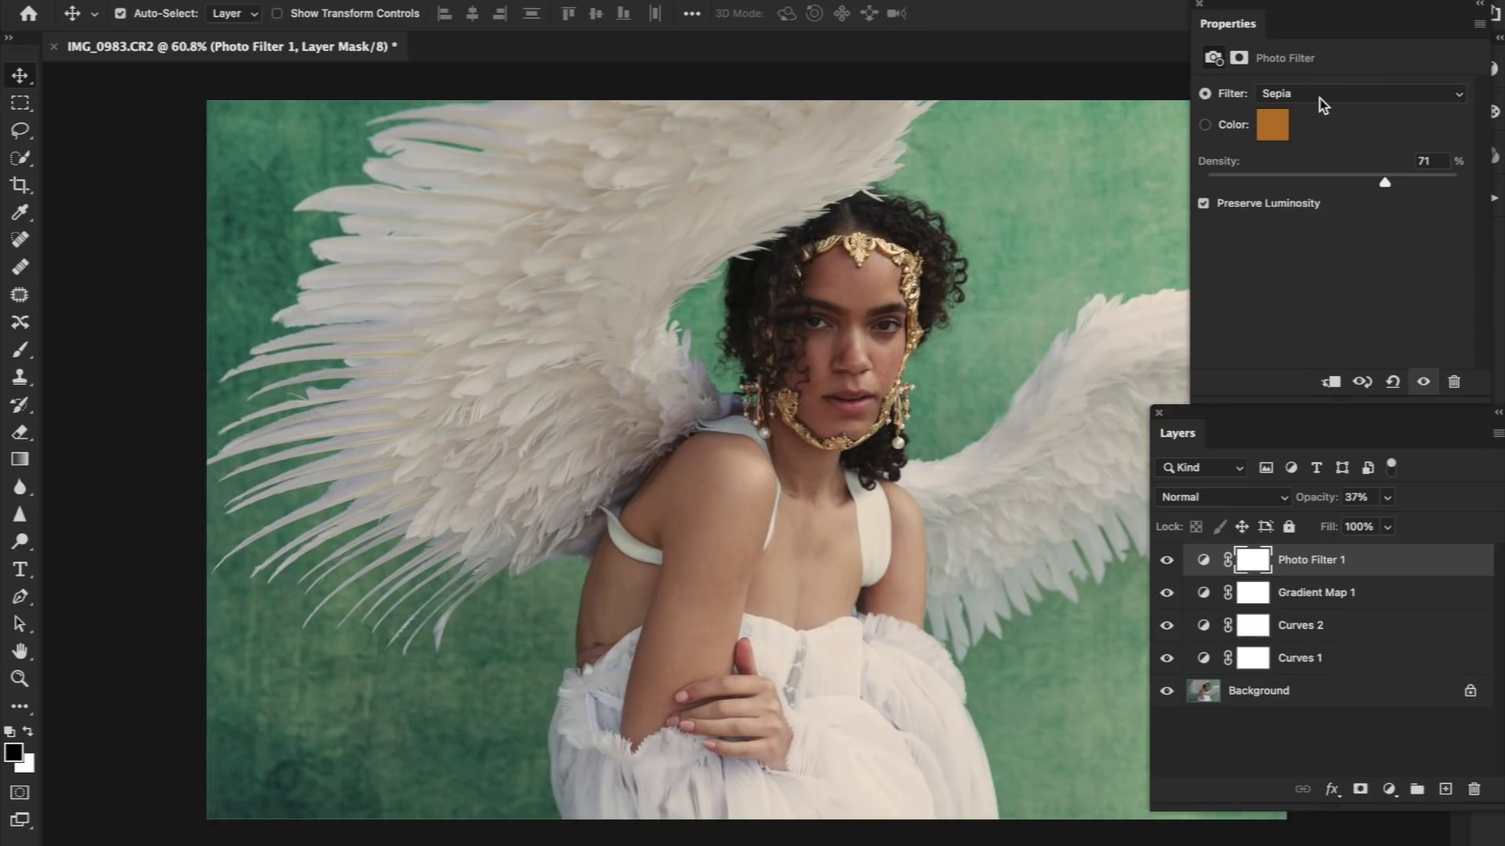
pyautogui.click(1312, 97)
pyautogui.click(1293, 101)
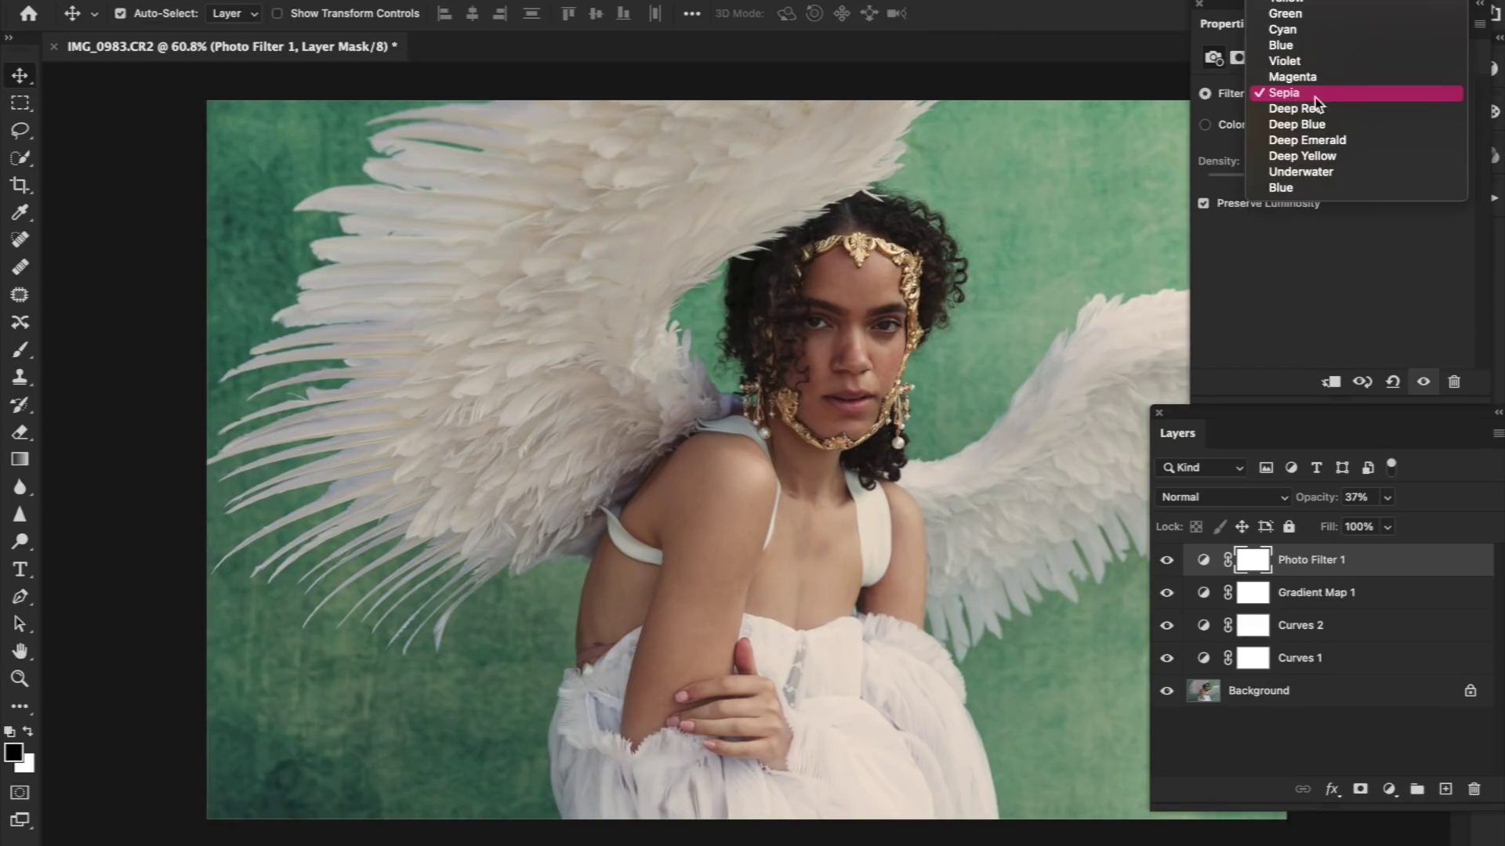
pyautogui.click(1317, 96)
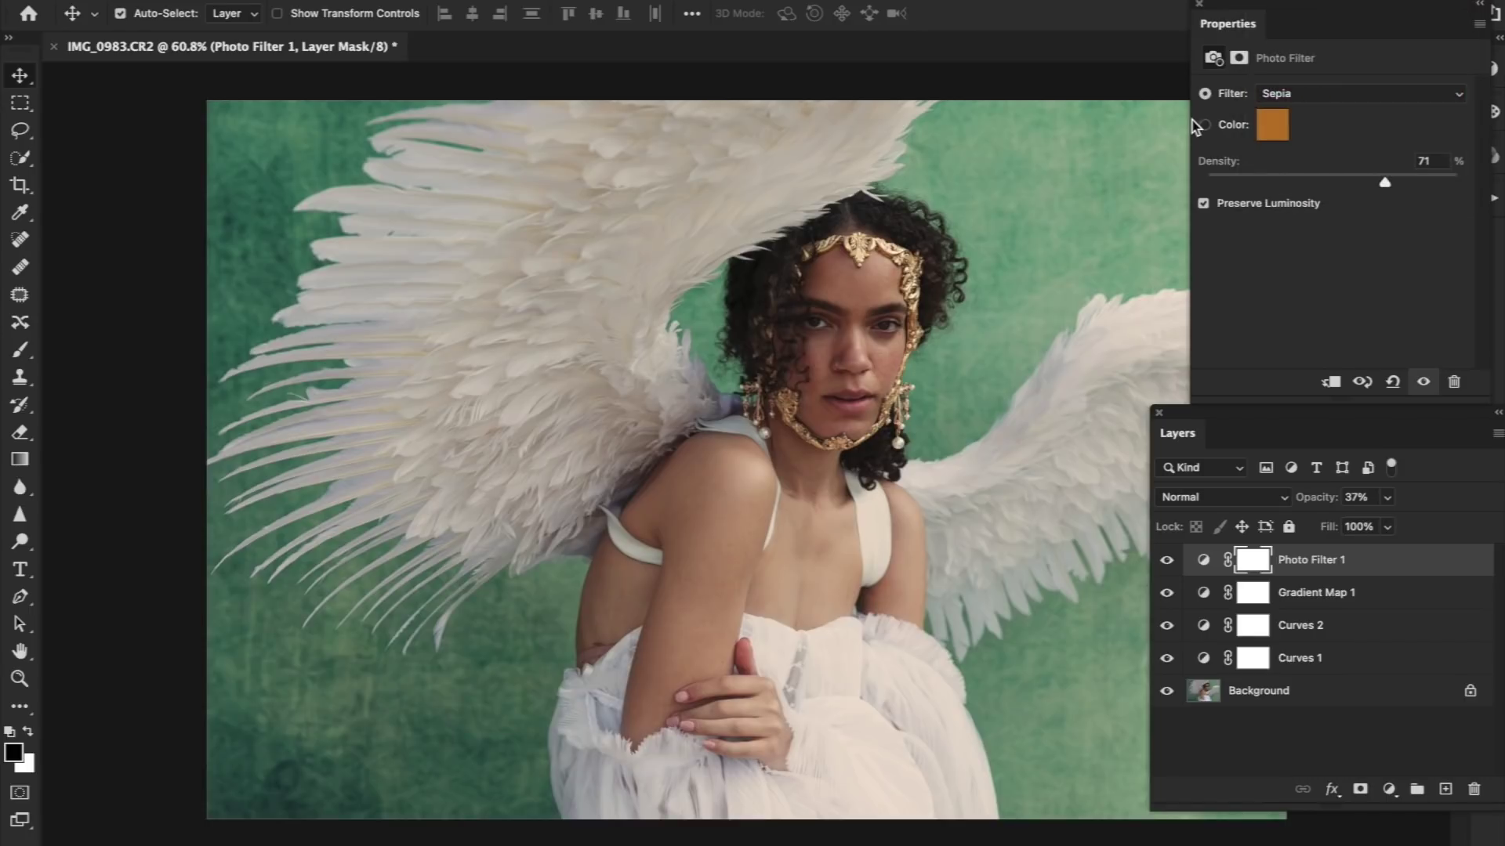
# Lower the Photo Filter layer's opacity to 32% and compare the image with and without the layer
pyautogui.moveTo(1326, 502); pyautogui.dragTo(1321, 502)
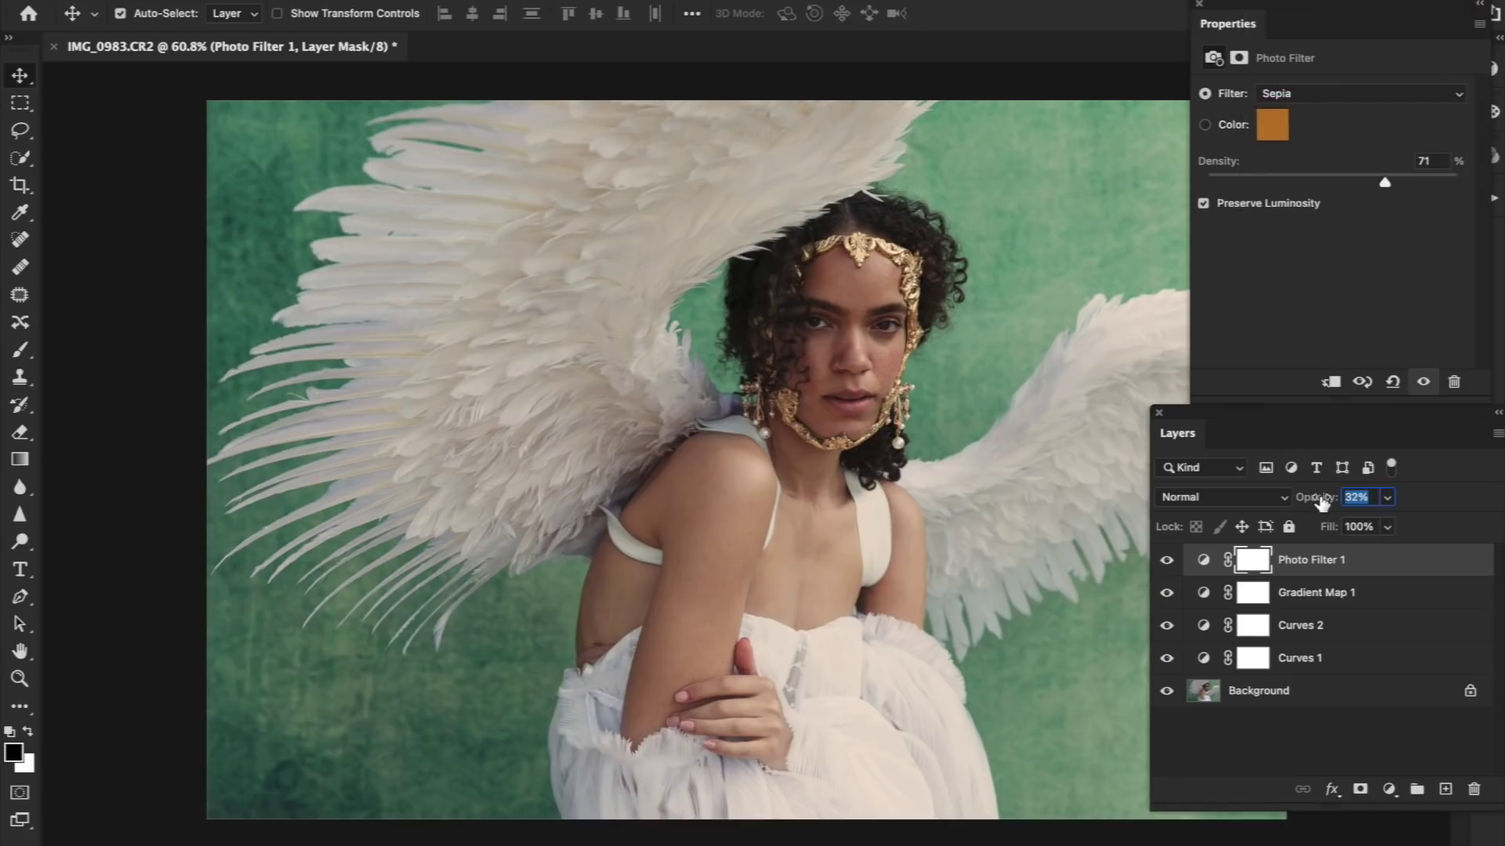
pyautogui.click(1167, 561)
pyautogui.click(1167, 564)
pyautogui.click(1169, 561)
pyautogui.click(1168, 561)
# Add a Selective Color adjustment layer above the Photo Filter and set the Neutrals' Black to +27%
pyautogui.click(381, 0)
pyautogui.moveTo(319, 0)
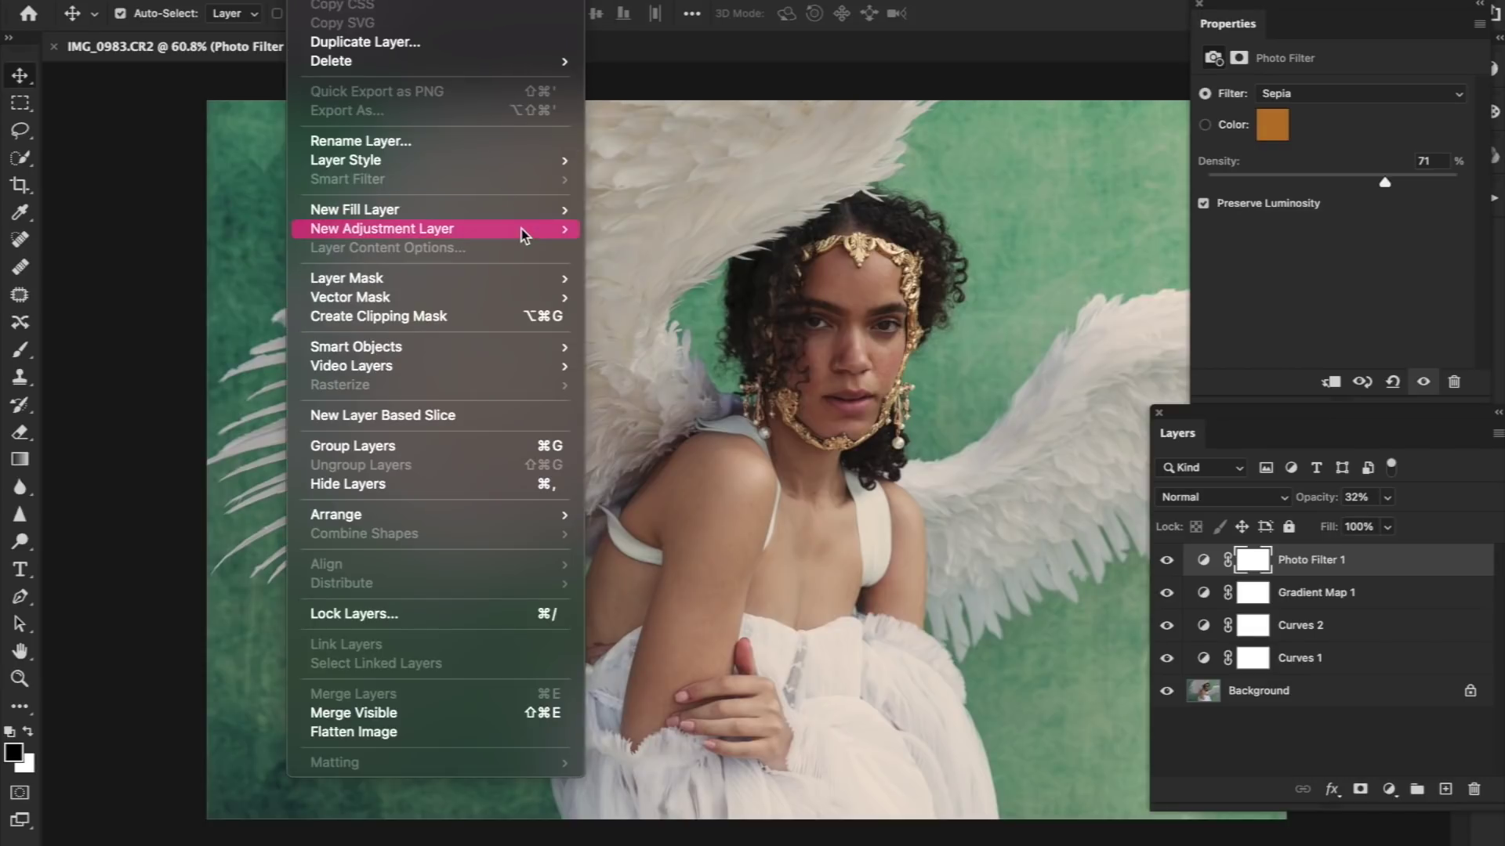
pyautogui.moveTo(520, 229)
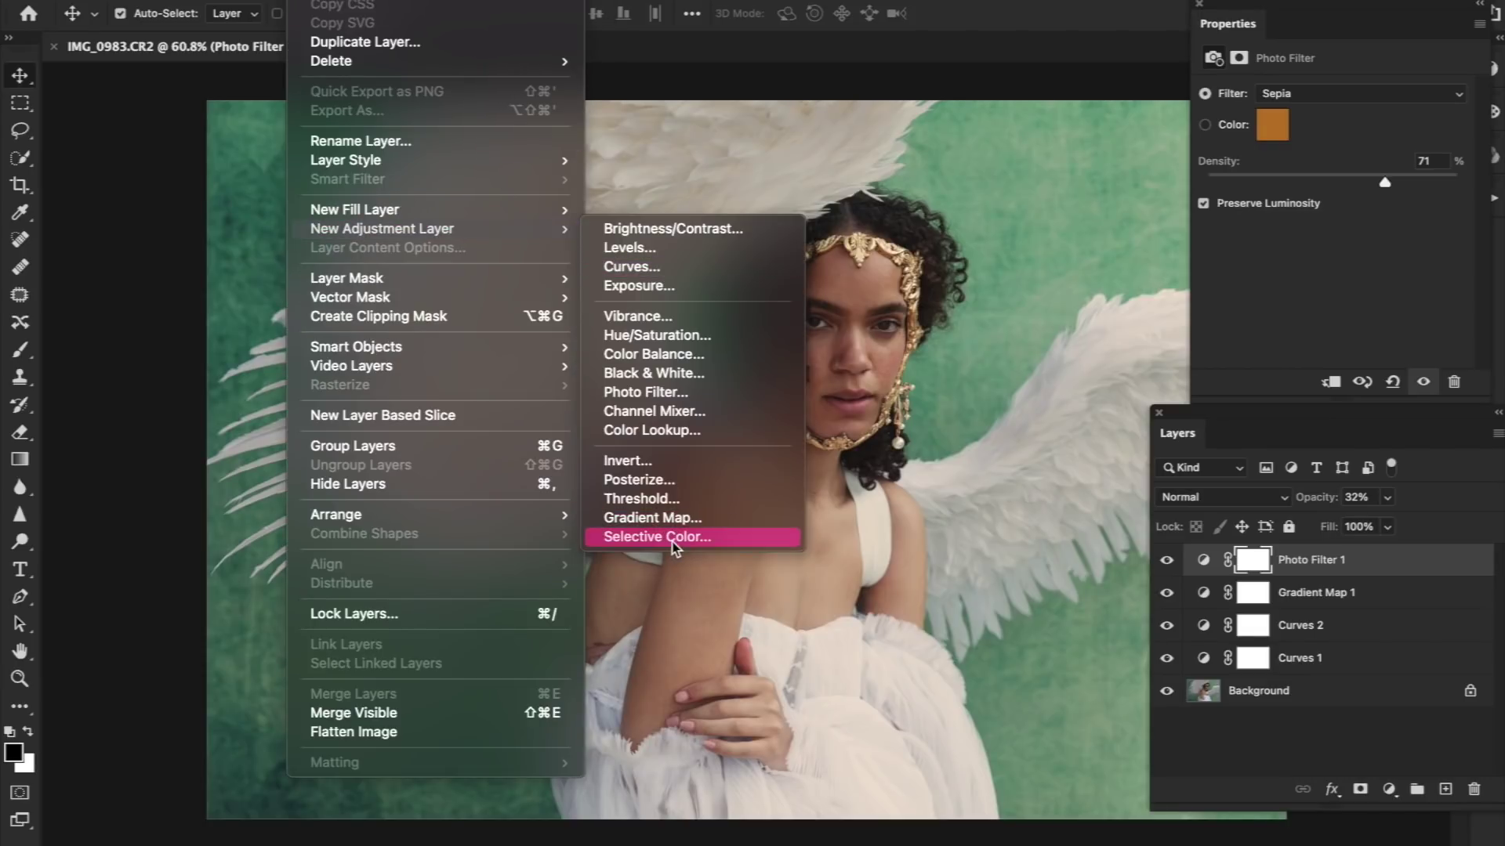
pyautogui.press('Escape')
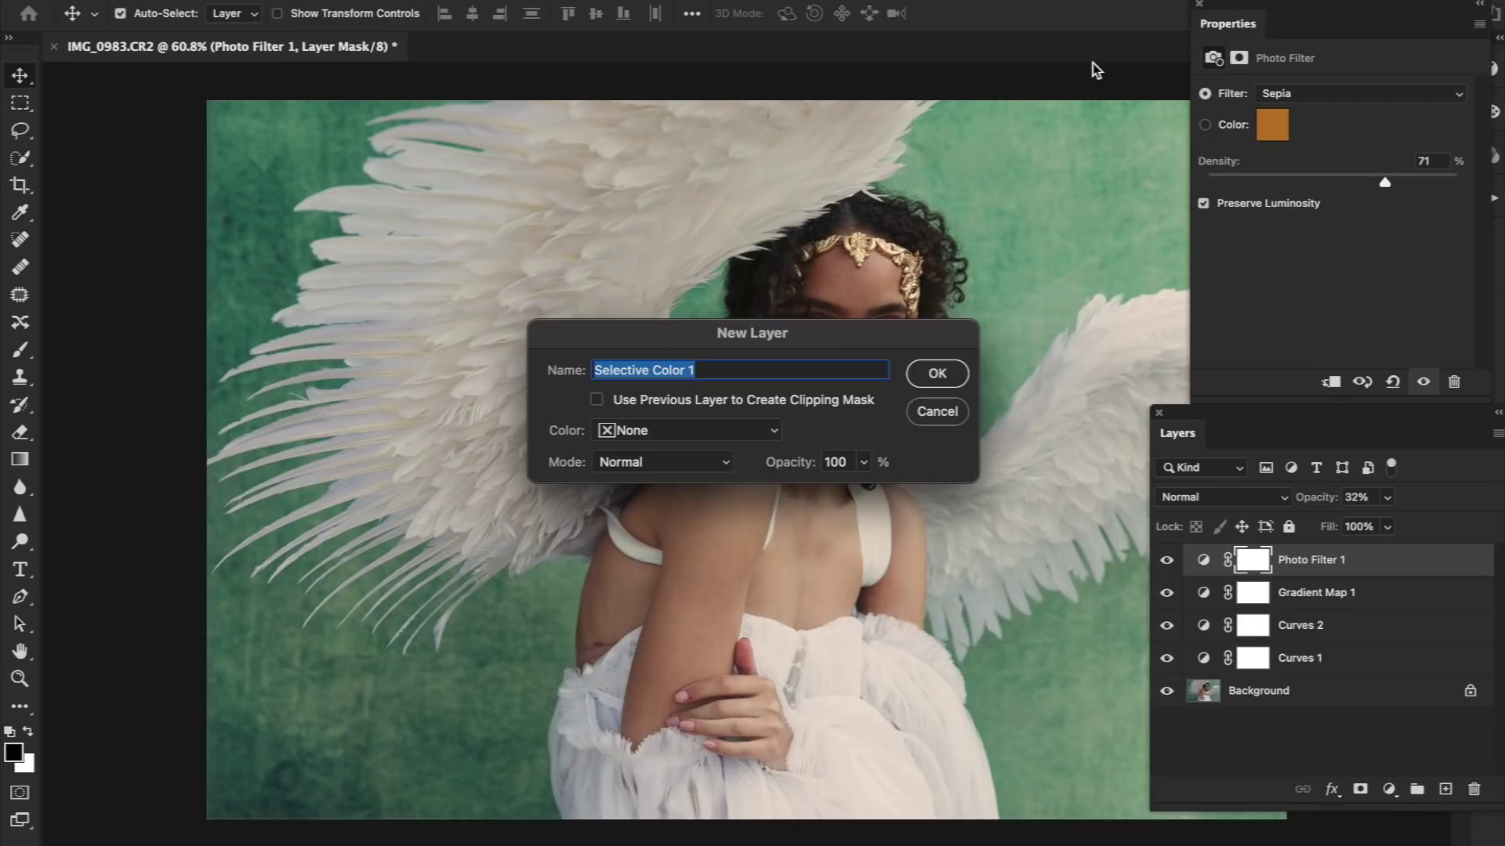
pyautogui.press('Return')
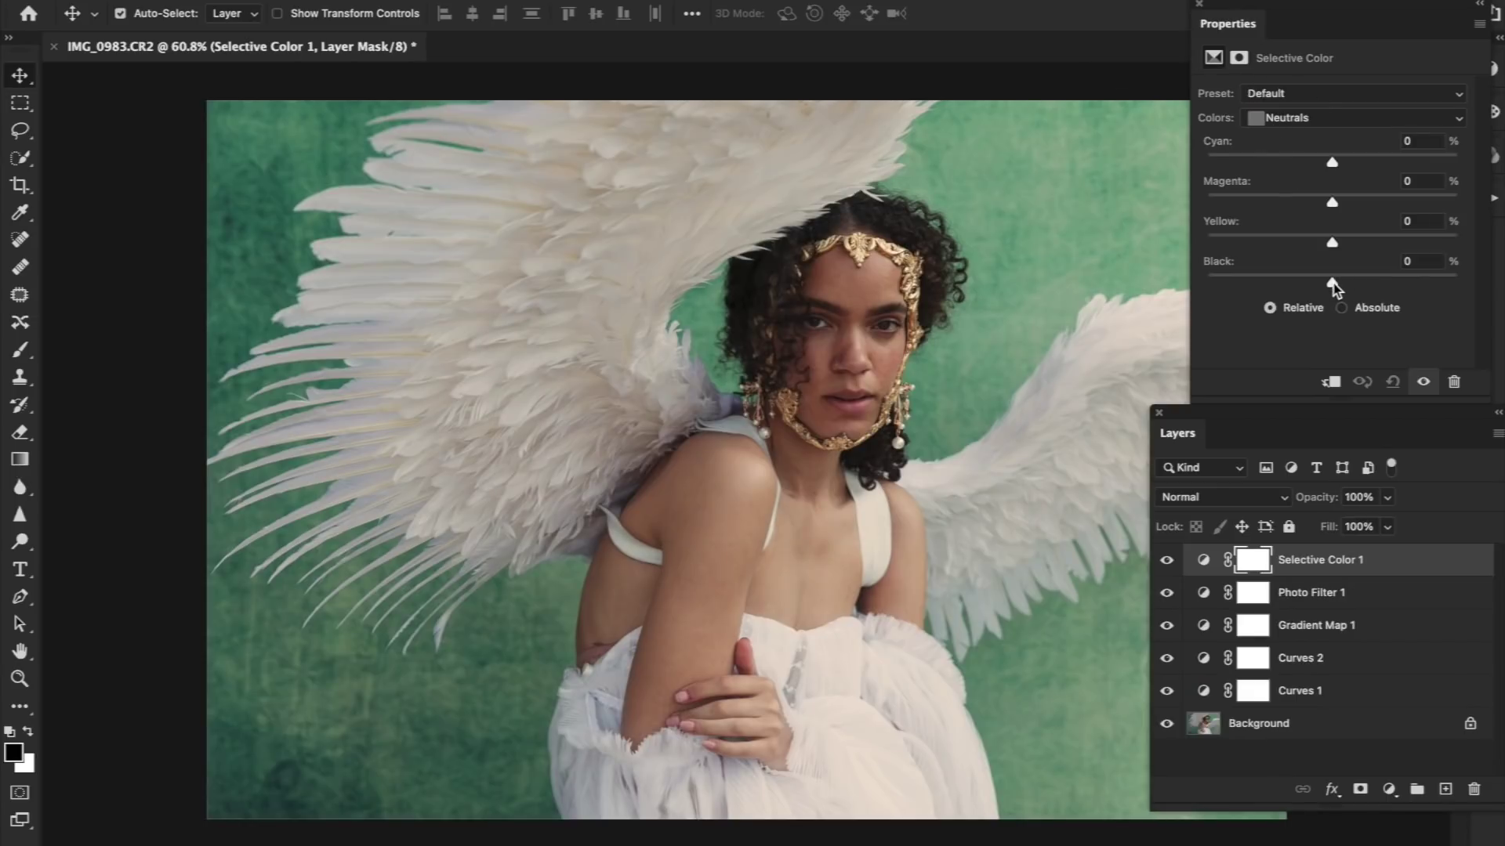
pyautogui.moveTo(1334, 282); pyautogui.dragTo(1378, 289)
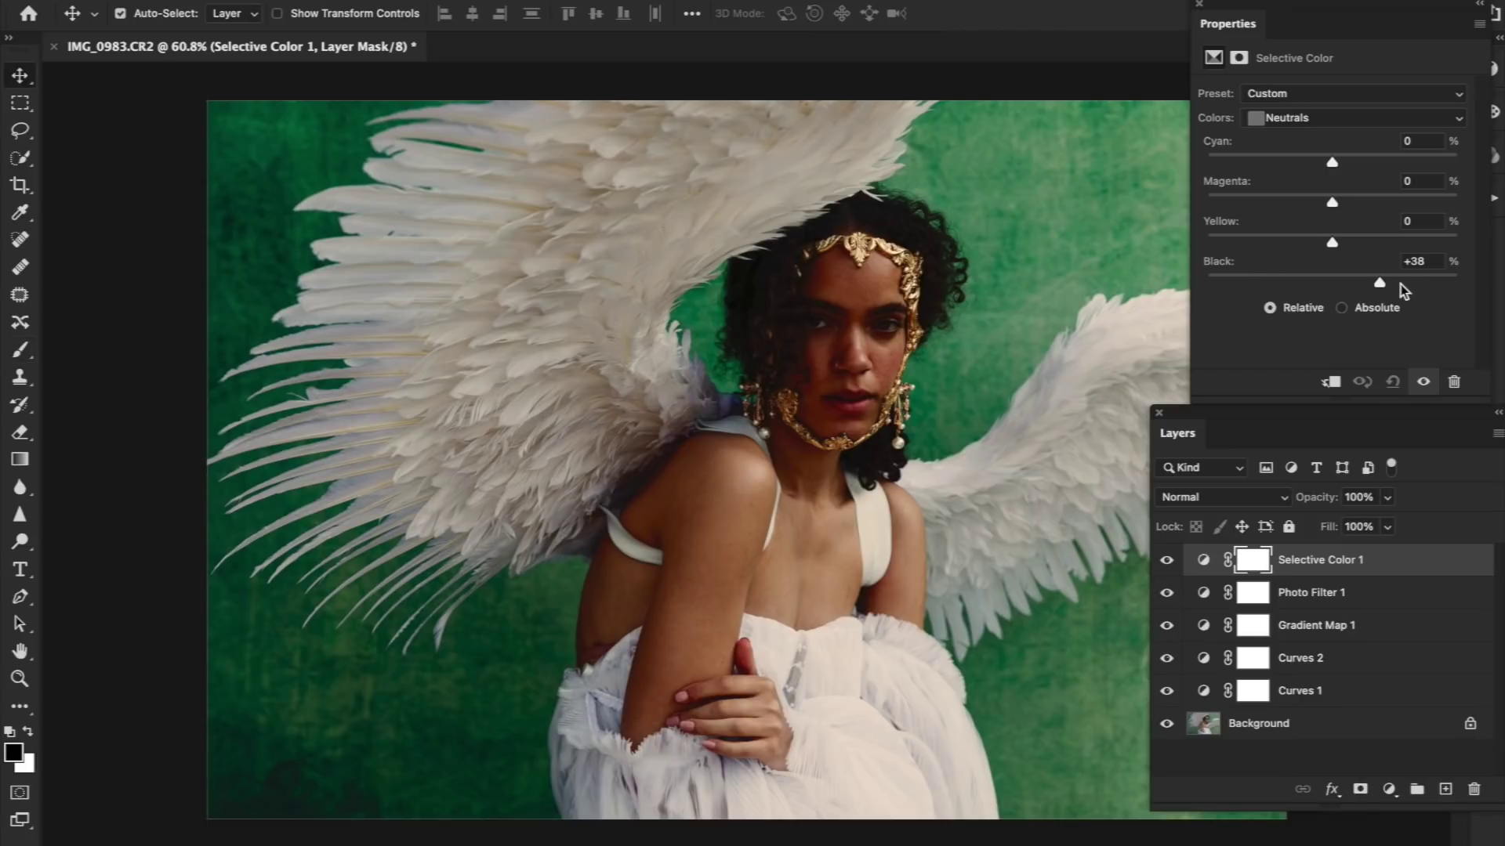
pyautogui.moveTo(1382, 288); pyautogui.dragTo(1370, 286)
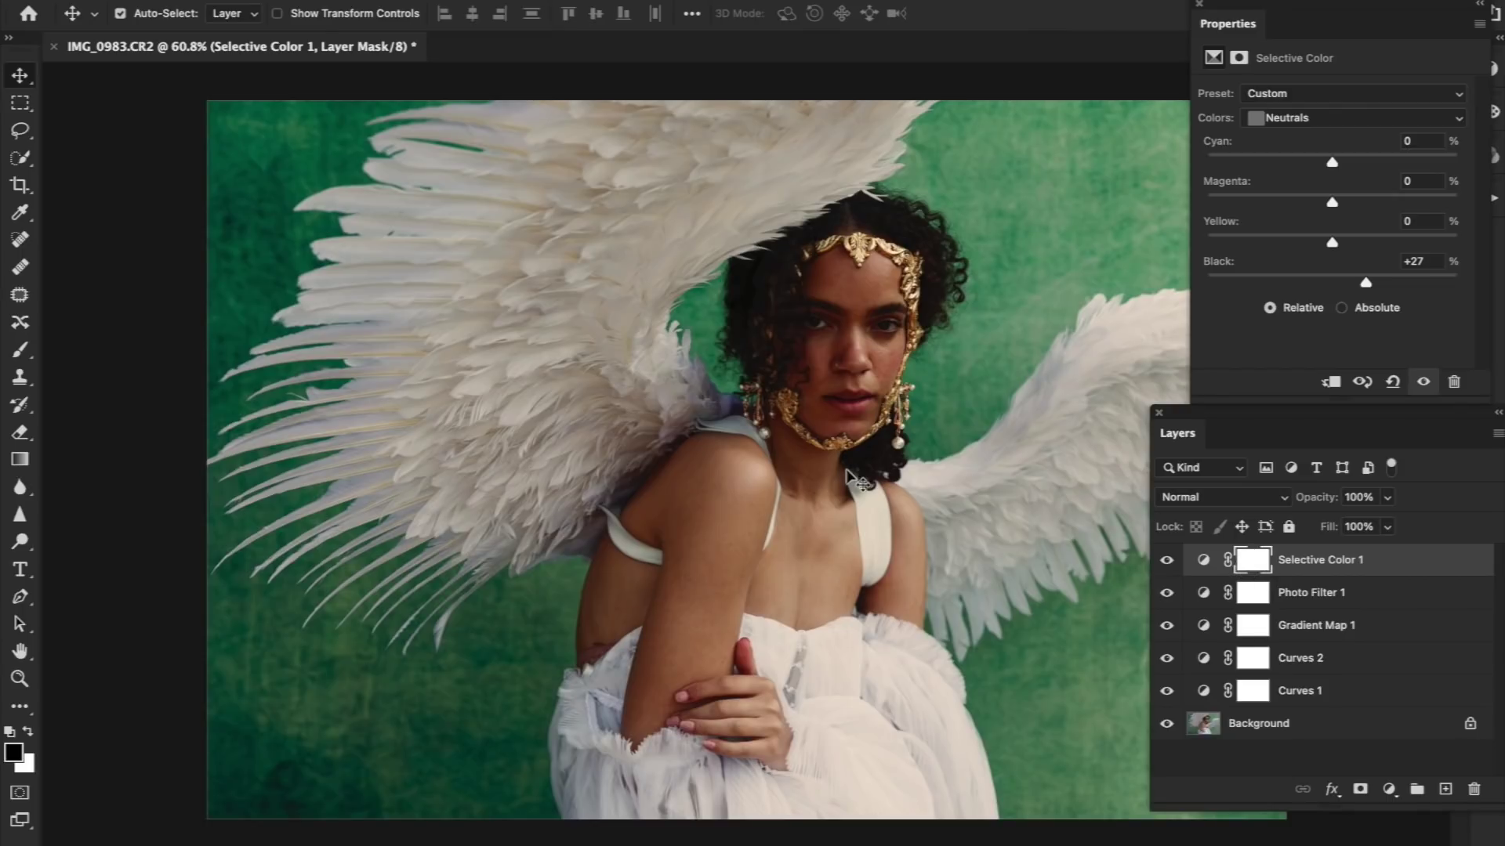
# Choose the Brush tool, reduce the brush size to 134 px and raise its opacity to 89%
pyautogui.click(23, 351)
pyautogui.click(132, 14)
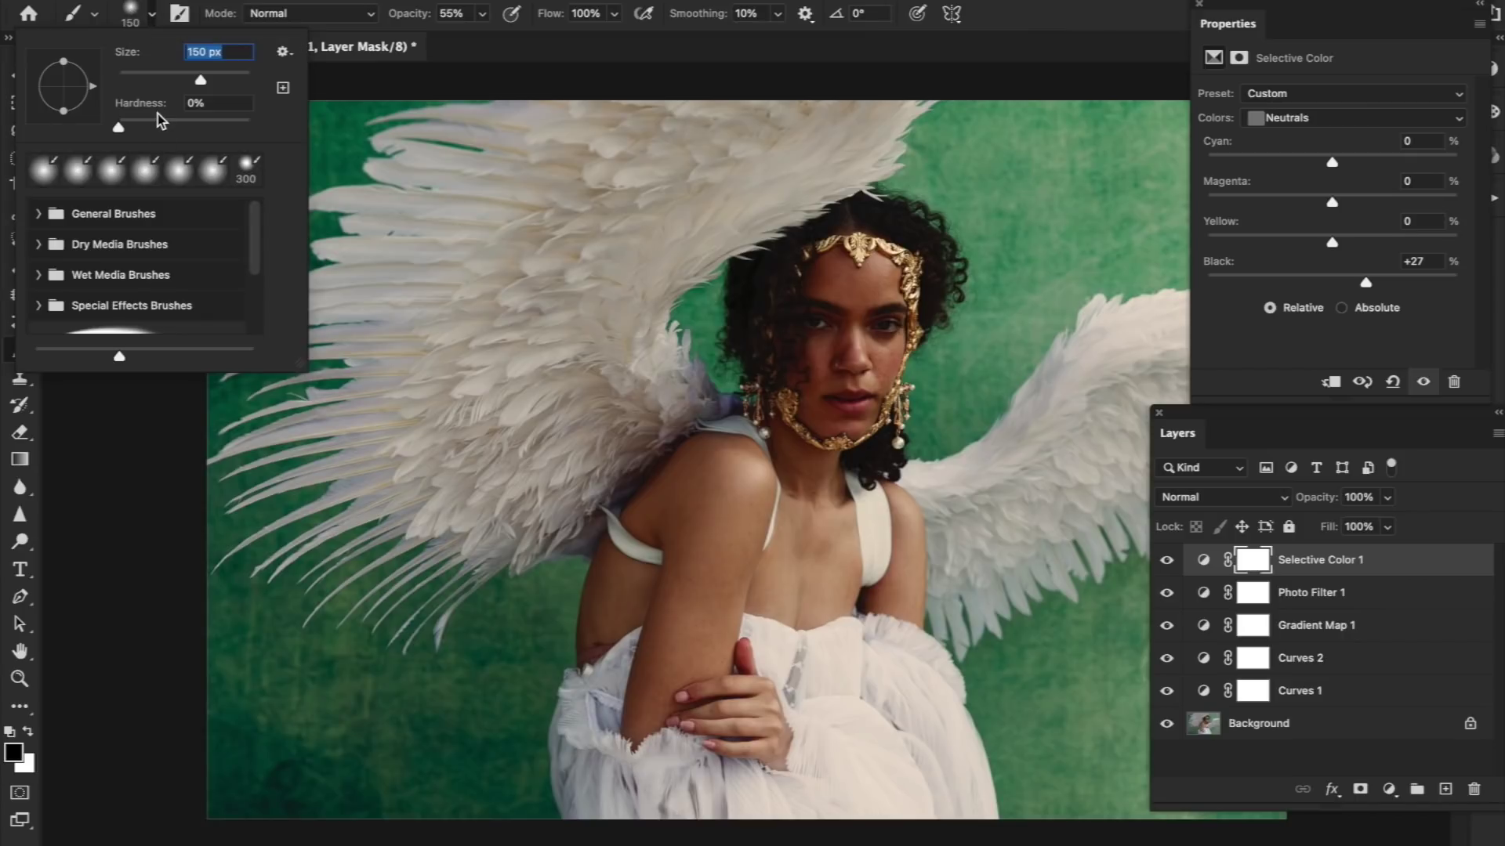
pyautogui.moveTo(161, 127); pyautogui.dragTo(166, 127)
pyautogui.moveTo(200, 80); pyautogui.dragTo(194, 80)
pyautogui.click(498, 14)
pyautogui.click(484, 14)
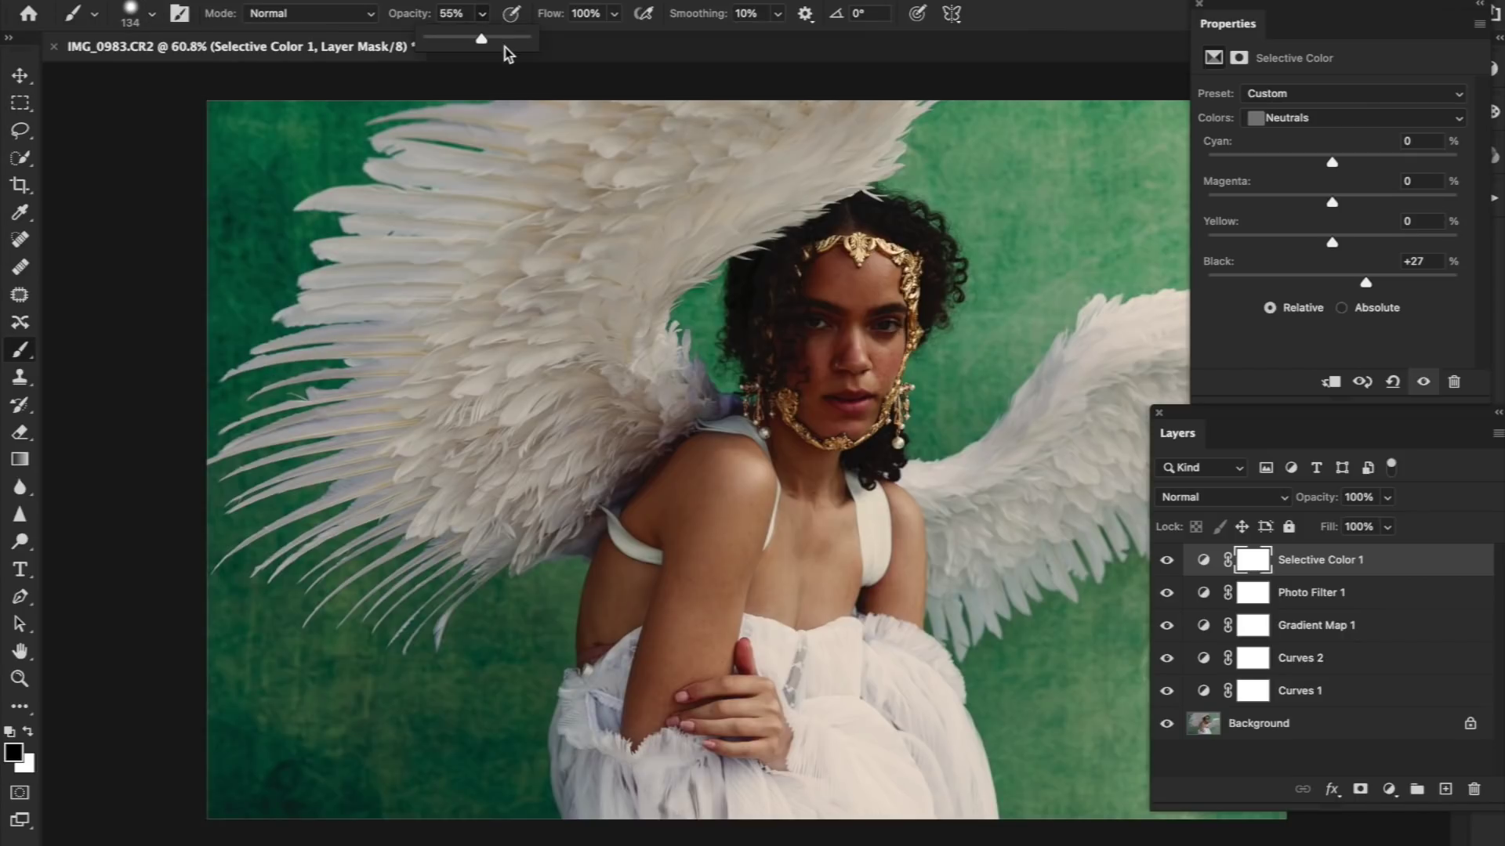
pyautogui.moveTo(507, 37); pyautogui.dragTo(514, 37)
# Paint black with a 175 px brush on the Selective Color mask over both wings, the face and the body, moving the panels off the photo
pyautogui.moveTo(476, 185)
pyautogui.mouseDown()
pyautogui.moveTo(440, 241)
pyautogui.moveTo(434, 304)
pyautogui.moveTo(511, 263)
pyautogui.moveTo(538, 319)
pyautogui.mouseUp()
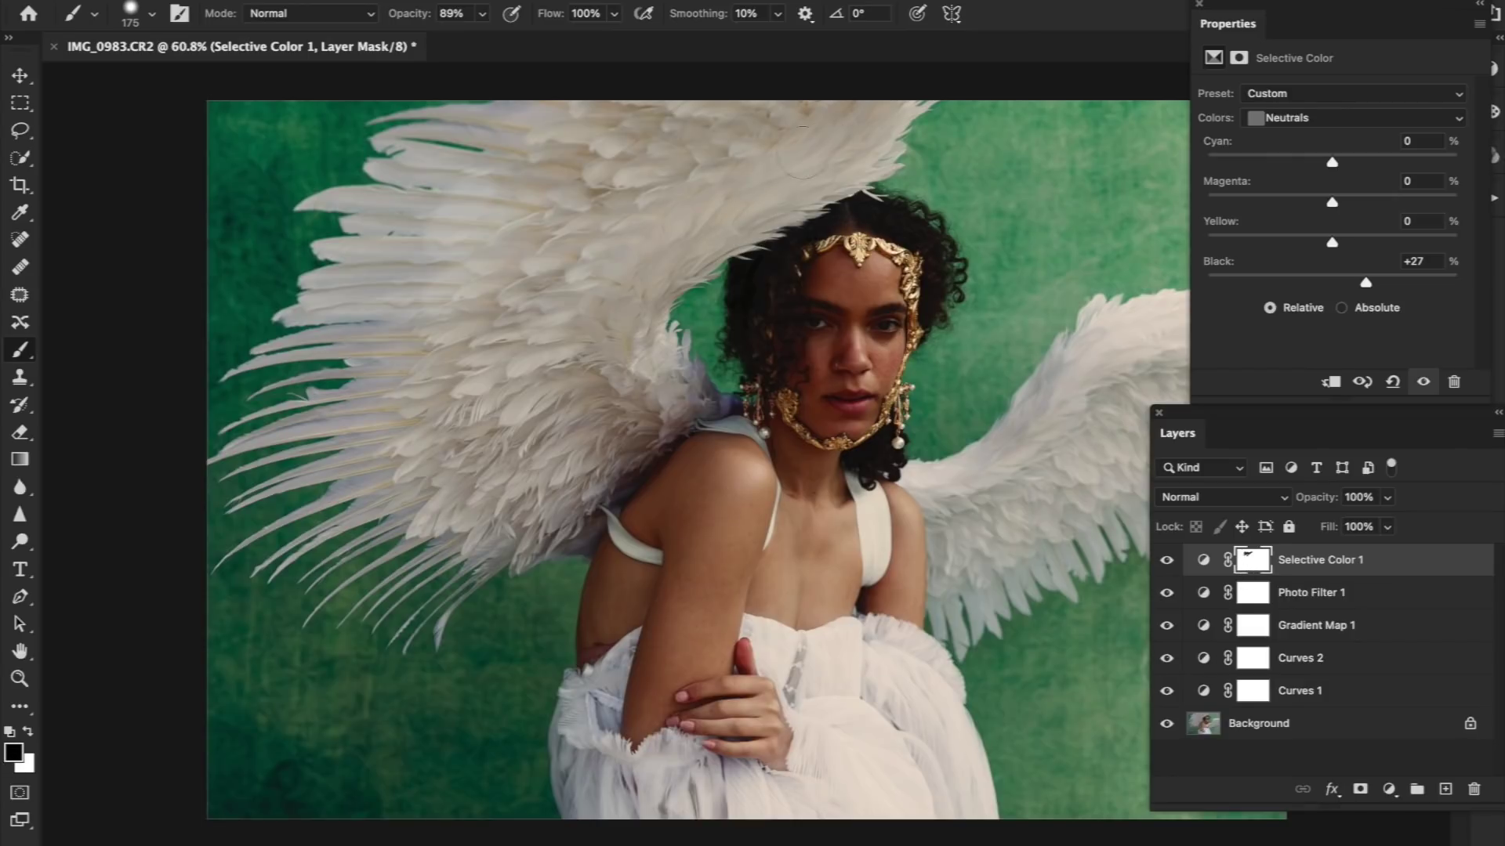
pyautogui.moveTo(848, 123)
pyautogui.mouseDown()
pyautogui.moveTo(758, 197)
pyautogui.moveTo(881, 123)
pyautogui.moveTo(776, 200)
pyautogui.moveTo(814, 169)
pyautogui.moveTo(710, 139)
pyautogui.moveTo(622, 214)
pyautogui.moveTo(858, 101)
pyautogui.moveTo(472, 176)
pyautogui.moveTo(519, 138)
pyautogui.moveTo(544, 141)
pyautogui.moveTo(429, 166)
pyautogui.moveTo(509, 243)
pyautogui.moveTo(678, 140)
pyautogui.moveTo(521, 273)
pyautogui.moveTo(404, 327)
pyautogui.moveTo(390, 274)
pyautogui.moveTo(402, 241)
pyautogui.moveTo(371, 277)
pyautogui.moveTo(448, 171)
pyautogui.moveTo(382, 207)
pyautogui.moveTo(401, 241)
pyautogui.moveTo(387, 333)
pyautogui.moveTo(408, 446)
pyautogui.moveTo(353, 469)
pyautogui.moveTo(363, 431)
pyautogui.moveTo(345, 418)
pyautogui.moveTo(538, 453)
pyautogui.moveTo(615, 304)
pyautogui.moveTo(626, 366)
pyautogui.moveTo(492, 335)
pyautogui.moveTo(468, 273)
pyautogui.mouseUp()
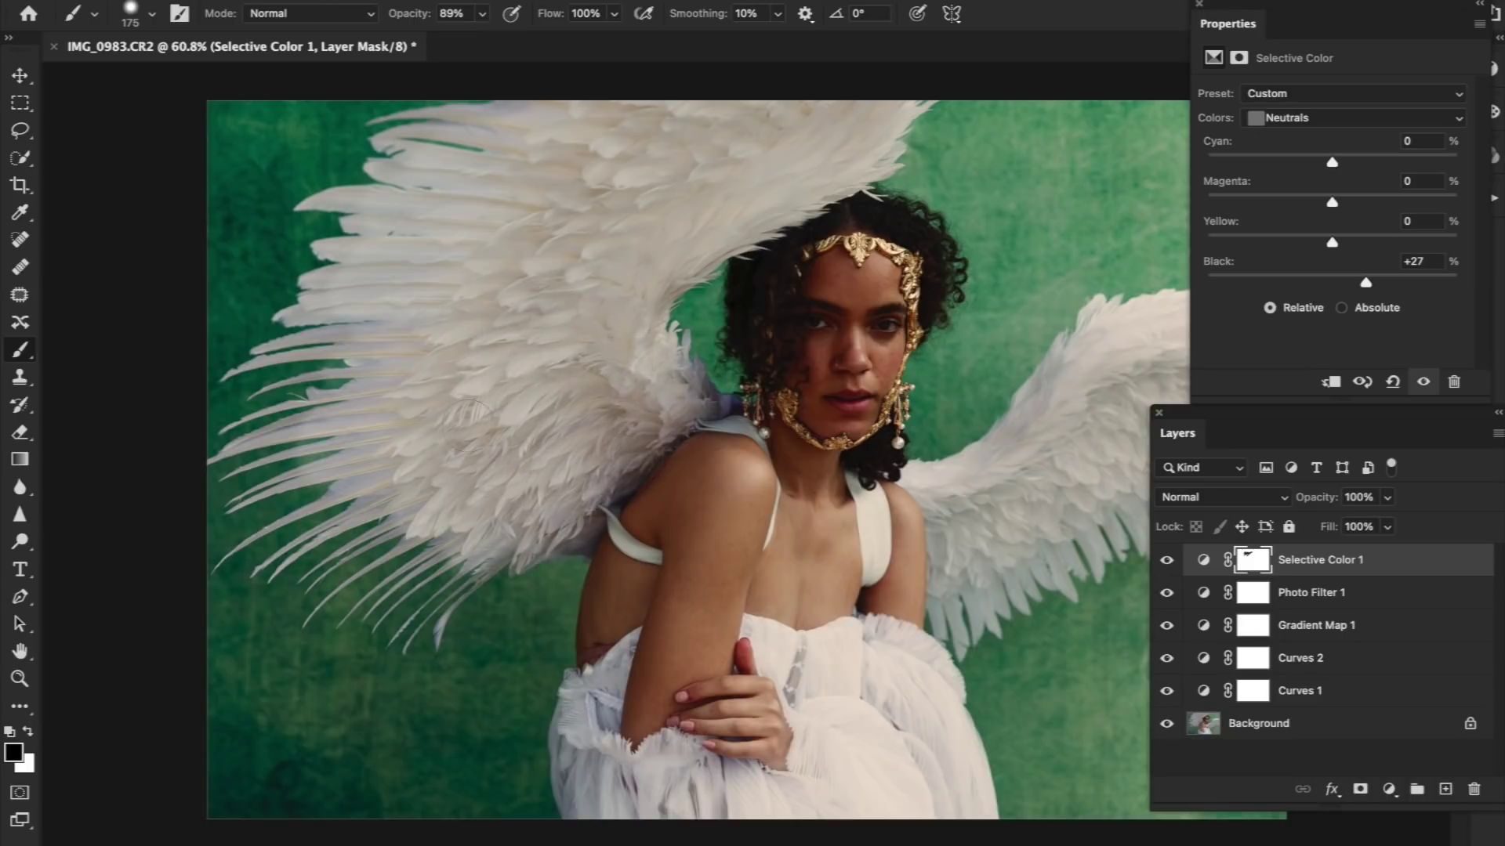
pyautogui.moveTo(775, 439)
pyautogui.mouseDown()
pyautogui.moveTo(729, 423)
pyautogui.moveTo(807, 455)
pyautogui.moveTo(758, 309)
pyautogui.moveTo(755, 331)
pyautogui.moveTo(835, 274)
pyautogui.moveTo(829, 336)
pyautogui.moveTo(848, 234)
pyautogui.moveTo(894, 232)
pyautogui.moveTo(929, 258)
pyautogui.moveTo(847, 423)
pyautogui.moveTo(845, 463)
pyautogui.moveTo(788, 458)
pyautogui.moveTo(748, 533)
pyautogui.moveTo(672, 536)
pyautogui.moveTo(682, 474)
pyautogui.moveTo(704, 455)
pyautogui.moveTo(620, 513)
pyautogui.moveTo(827, 446)
pyautogui.mouseUp()
pyautogui.moveTo(1198, 439); pyautogui.dragTo(1293, 512)
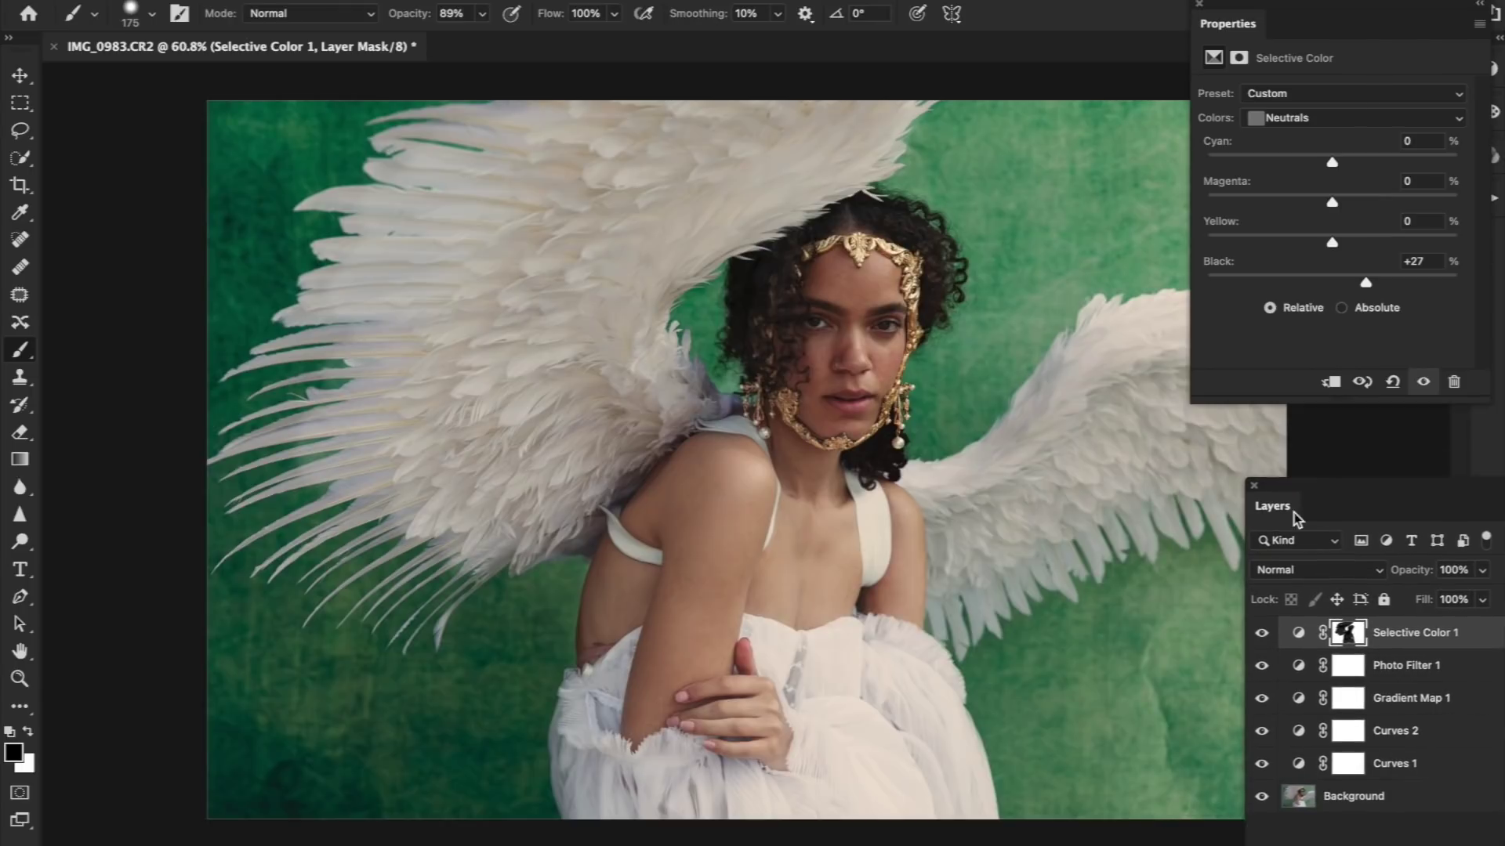
pyautogui.moveTo(1234, 26); pyautogui.dragTo(1319, 30)
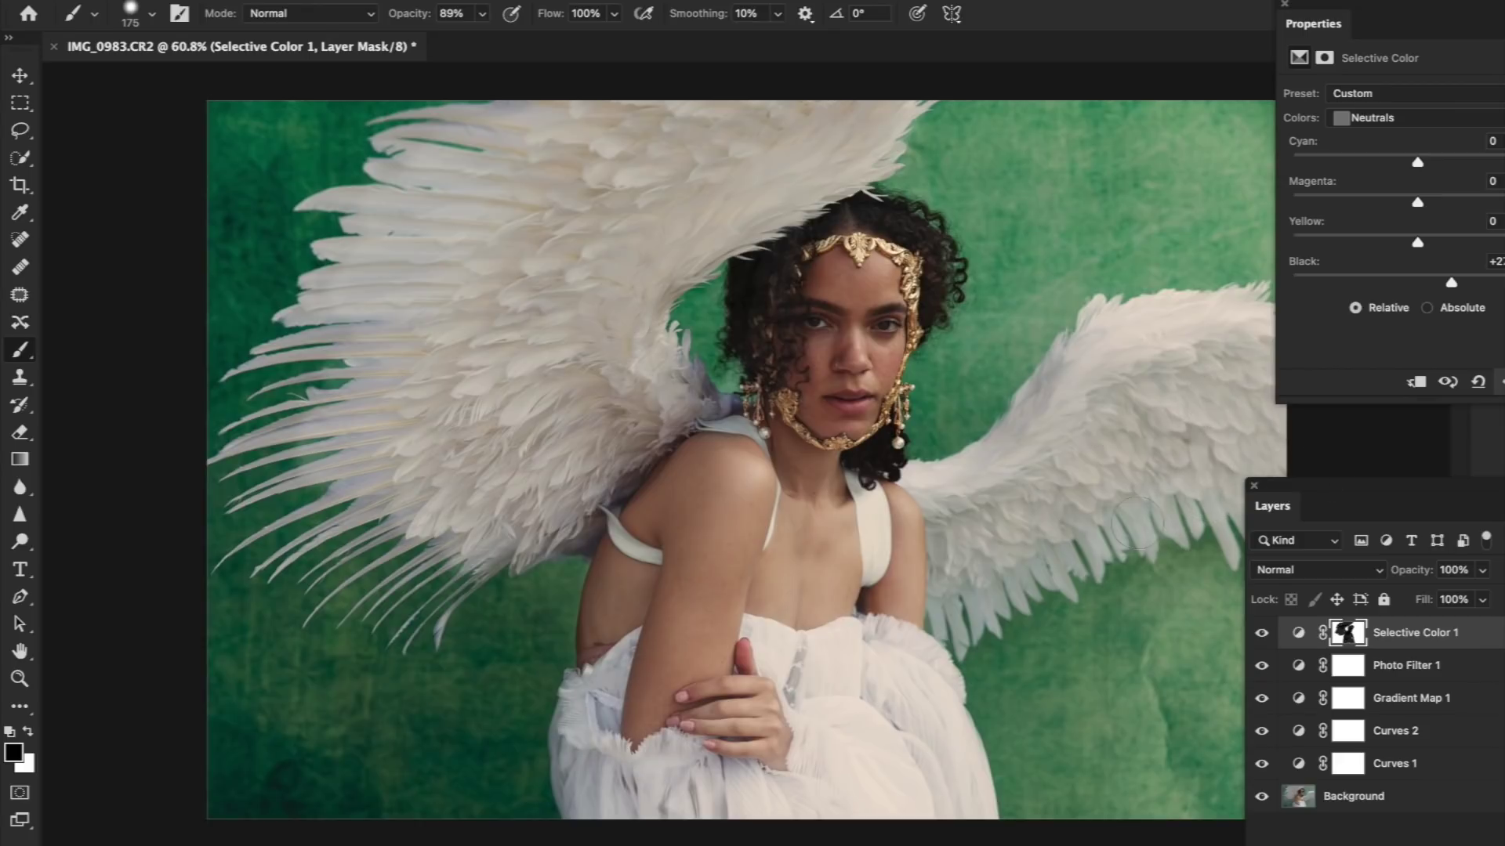
pyautogui.moveTo(1136, 524)
pyautogui.mouseDown()
pyautogui.moveTo(992, 610)
pyautogui.moveTo(903, 640)
pyautogui.moveTo(956, 576)
pyautogui.moveTo(1127, 472)
pyautogui.moveTo(1107, 461)
pyautogui.moveTo(1017, 504)
pyautogui.moveTo(1168, 438)
pyautogui.moveTo(1203, 377)
pyautogui.mouseUp()
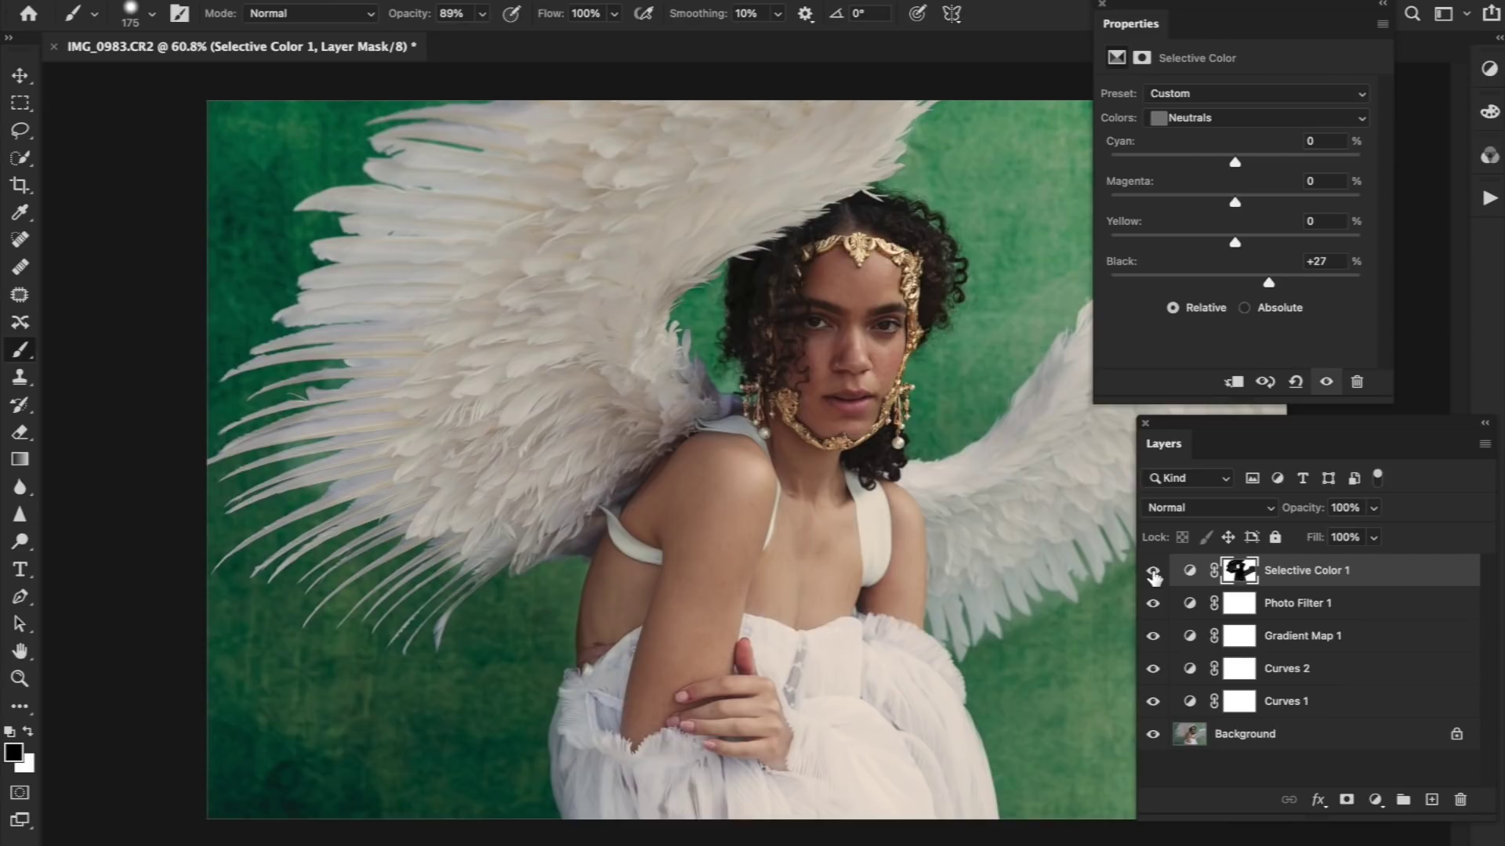
# Compare the photo with and without the Selective Color layer and clear the panels from the wing
pyautogui.click(1153, 572)
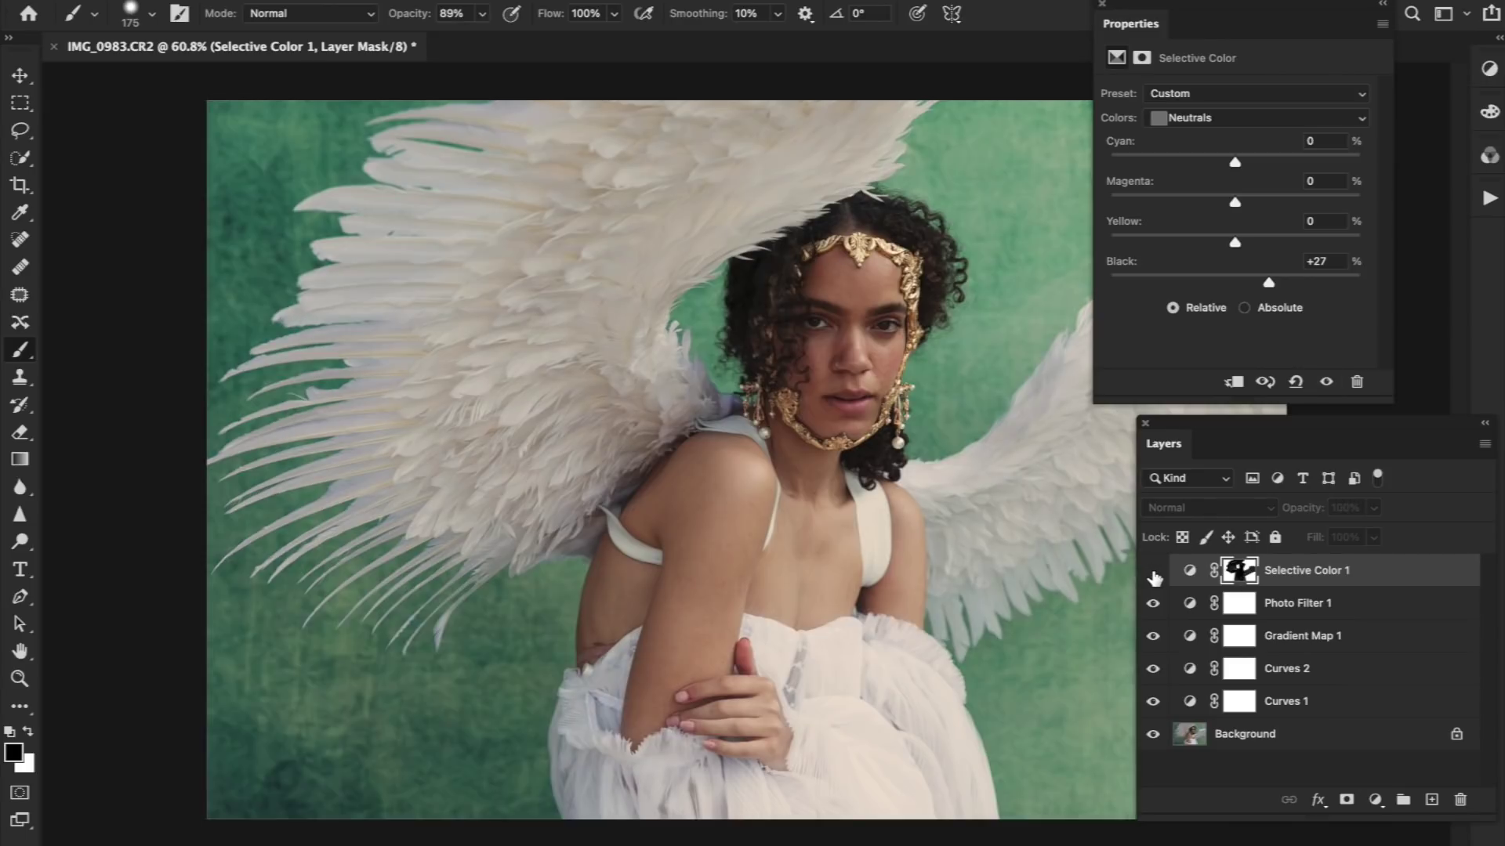
pyautogui.click(1153, 572)
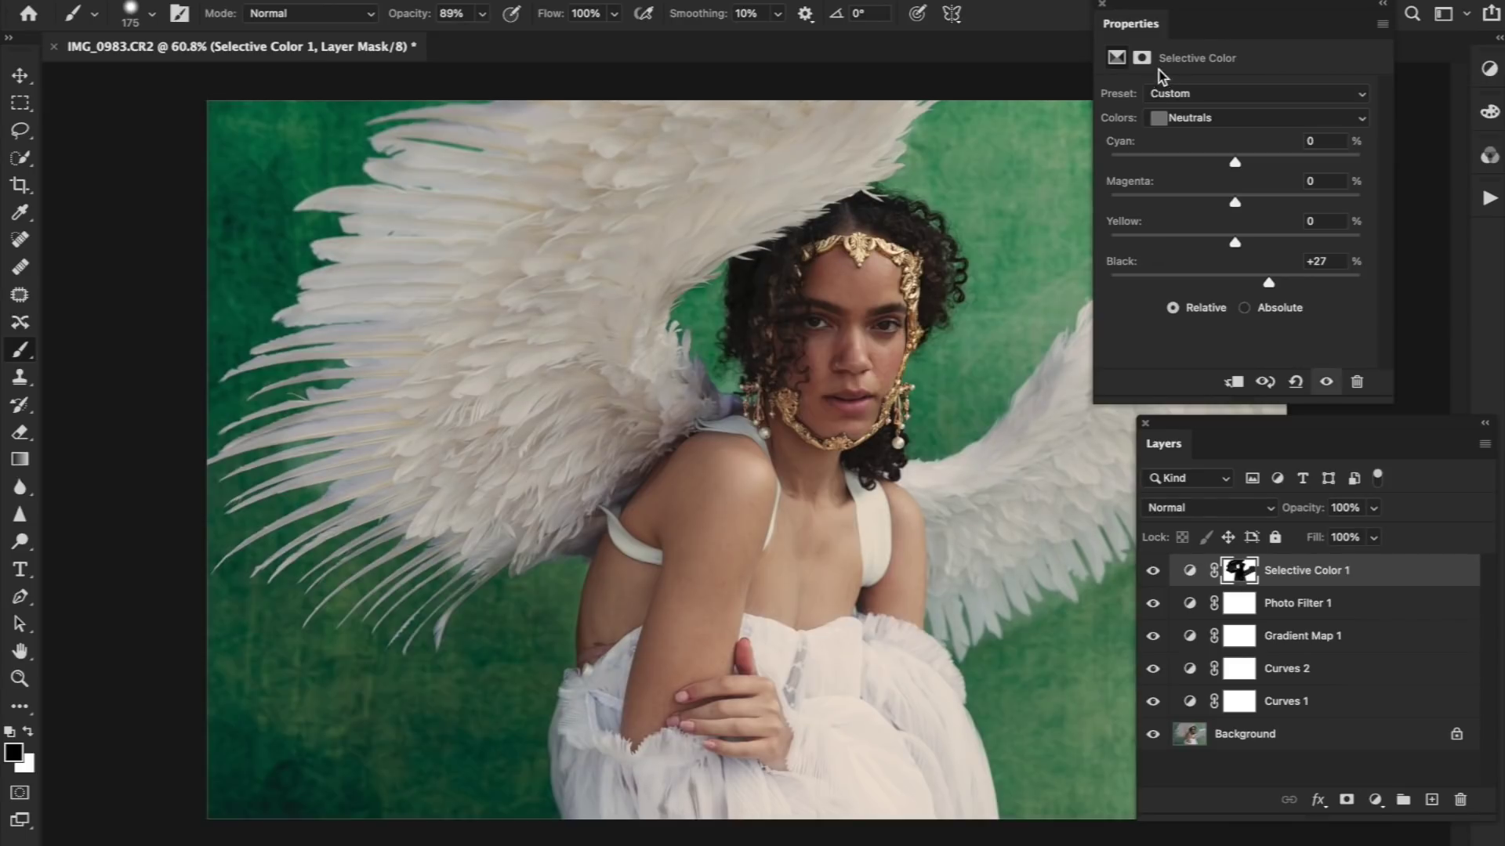
pyautogui.moveTo(1163, 27); pyautogui.dragTo(1298, 27)
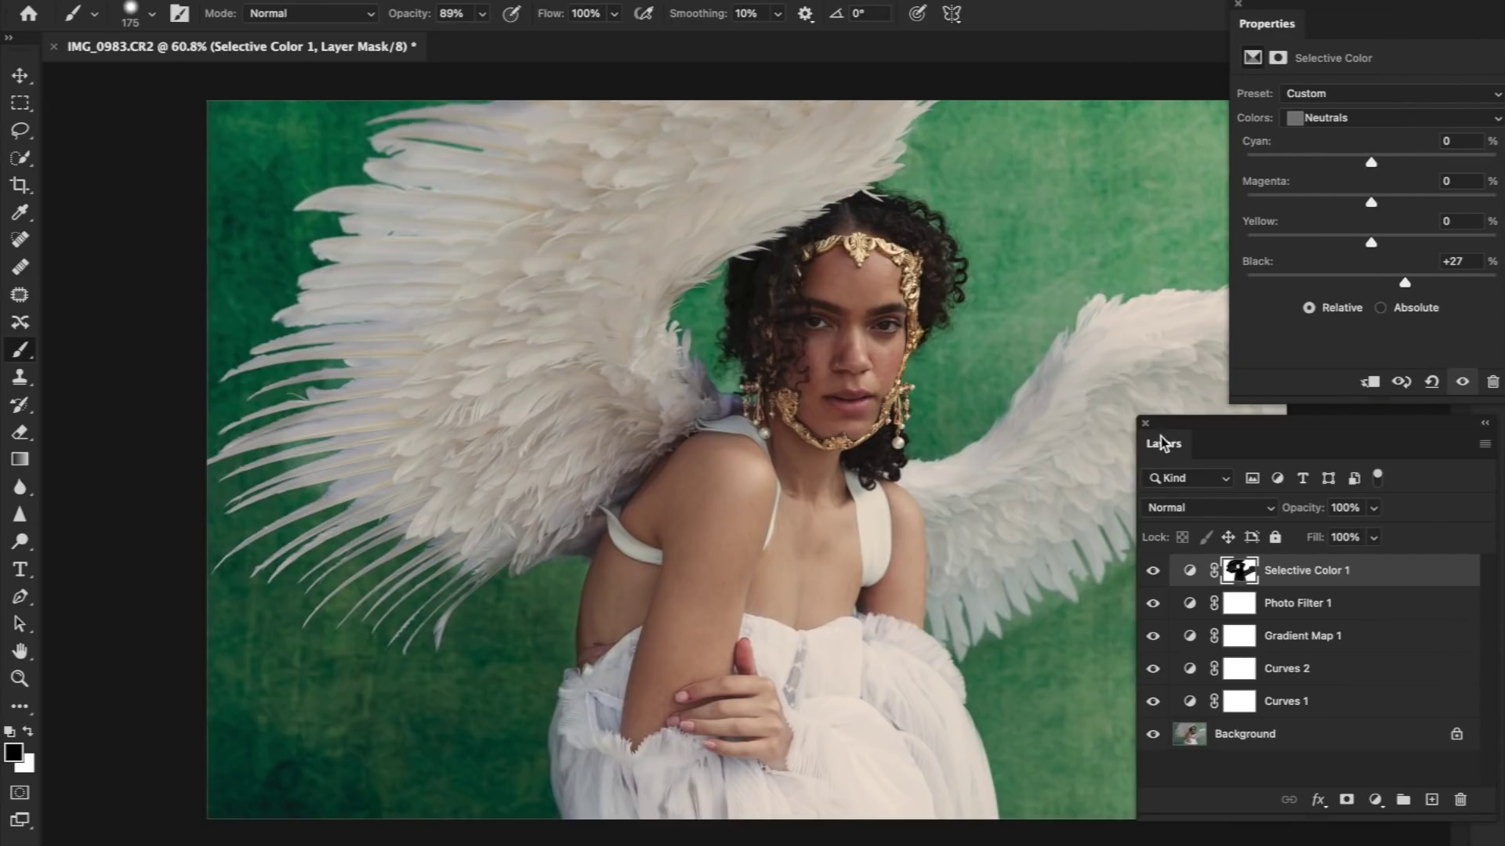
pyautogui.moveTo(1163, 442)
pyautogui.mouseDown()
pyautogui.moveTo(1176, 432)
pyautogui.moveTo(1156, 429)
pyautogui.moveTo(1175, 433)
pyautogui.mouseUp()
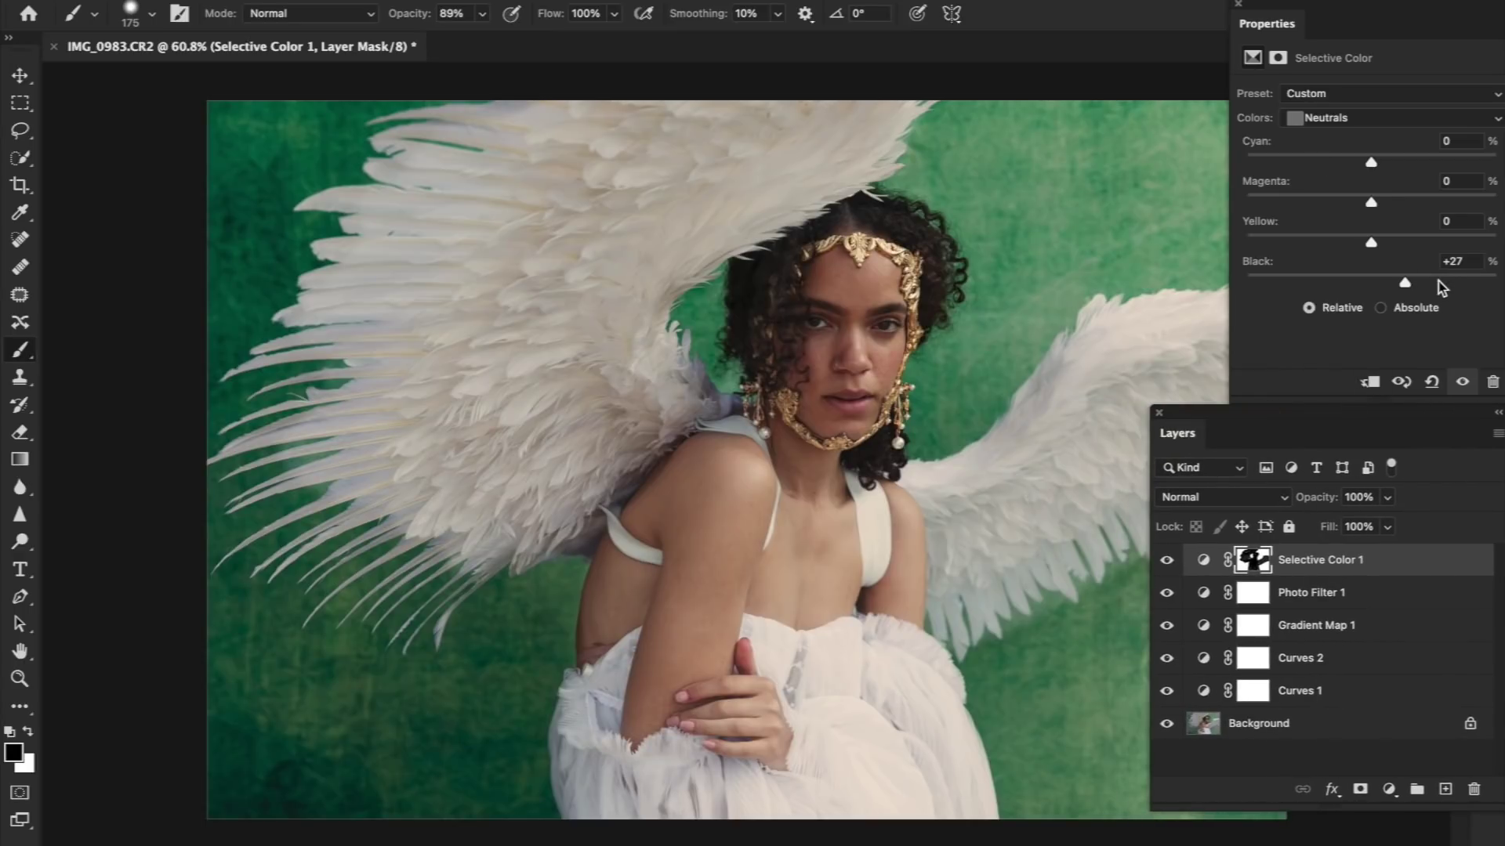
# Reduce the Neutrals' Black to +25%, compare the image with and without the layer, and switch to the Move tool
pyautogui.moveTo(1439, 286); pyautogui.dragTo(1403, 278)
pyautogui.click(1167, 561)
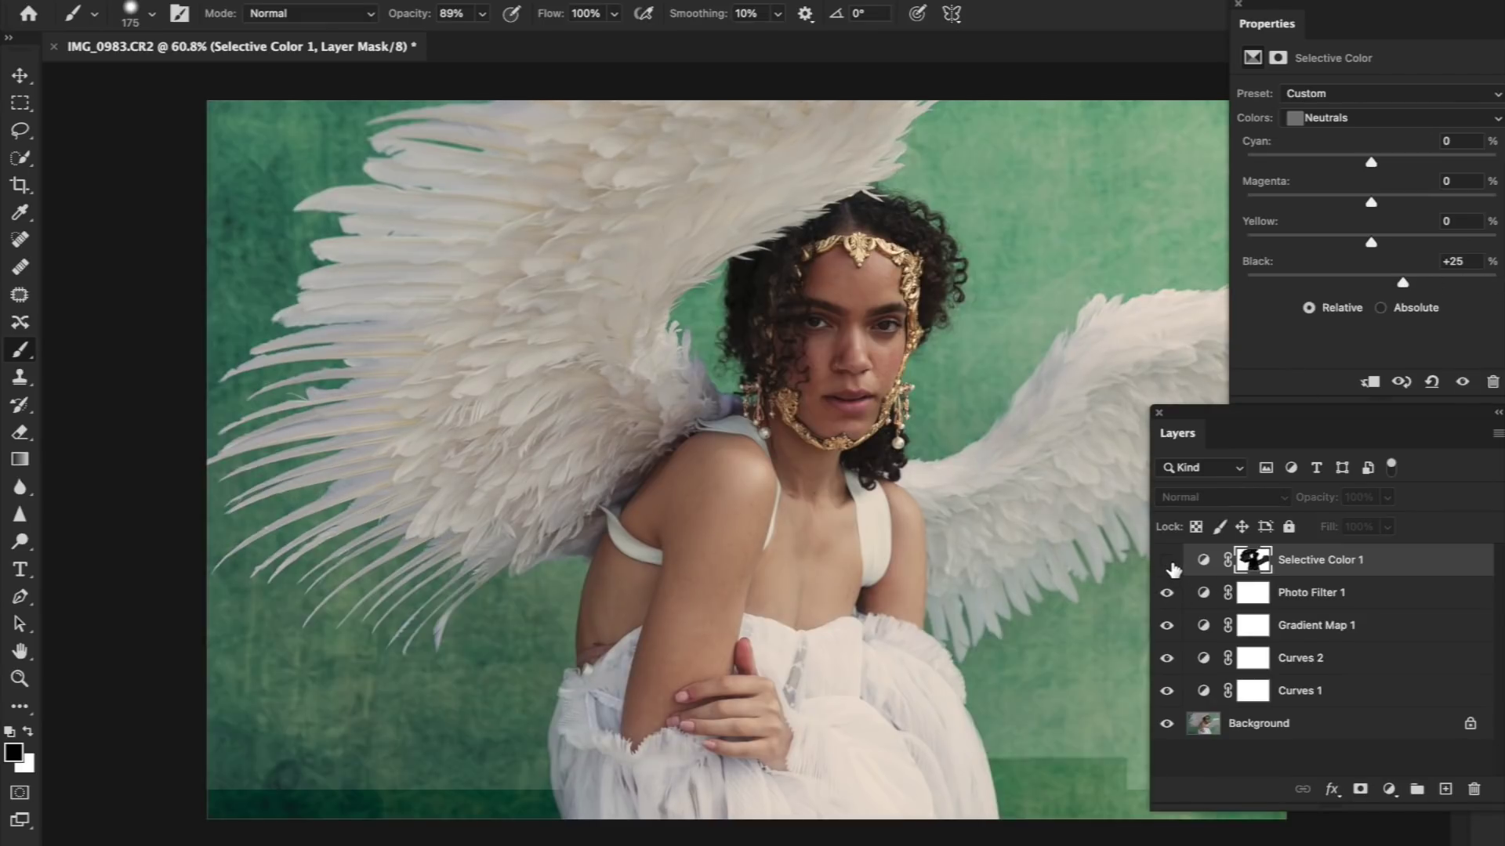
pyautogui.click(1168, 561)
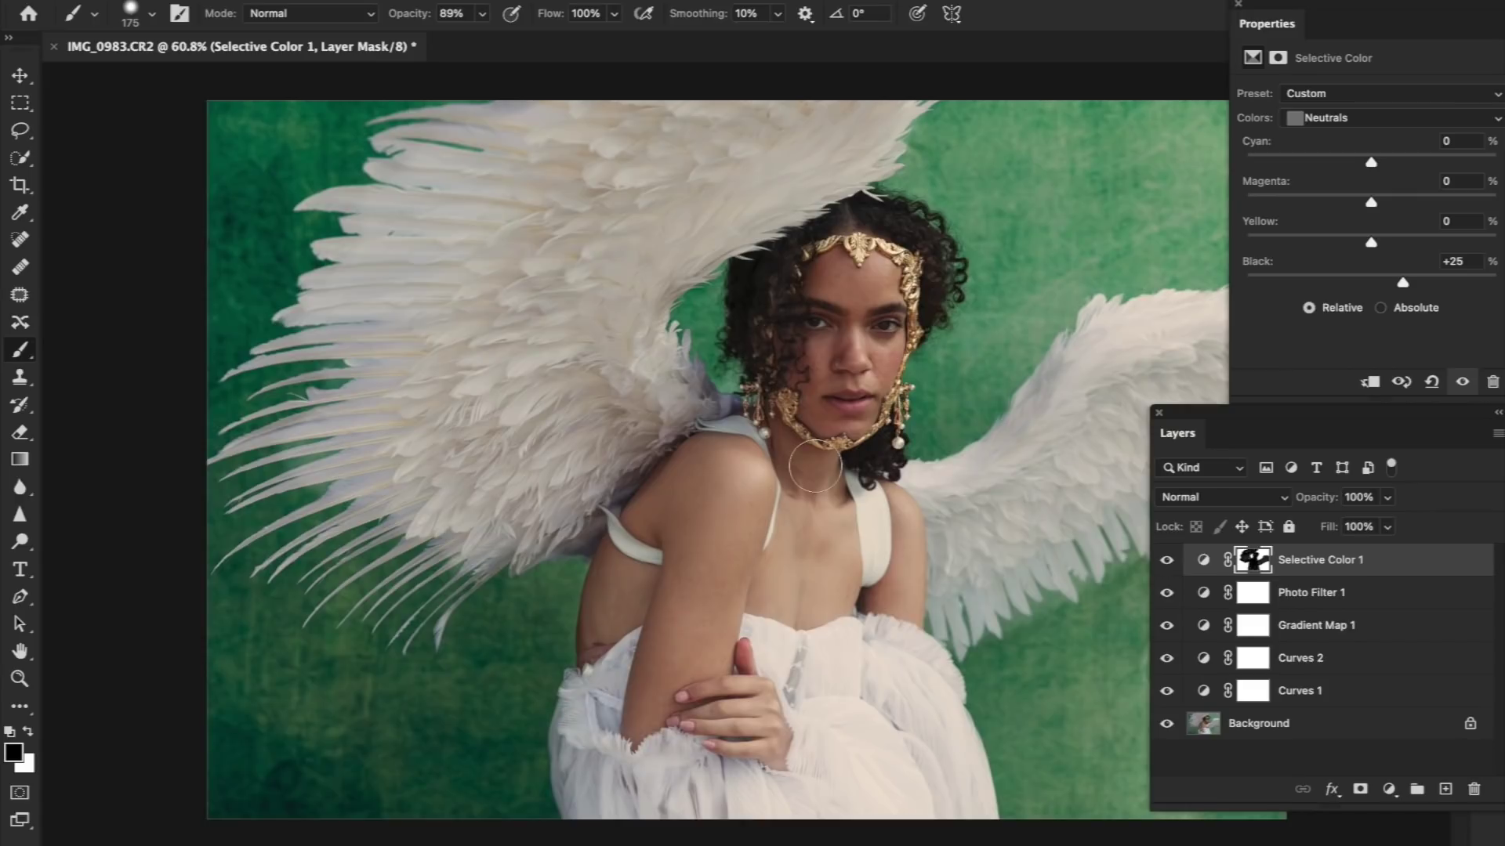
pyautogui.press('[')
pyautogui.press('[')
pyautogui.click(20, 76)
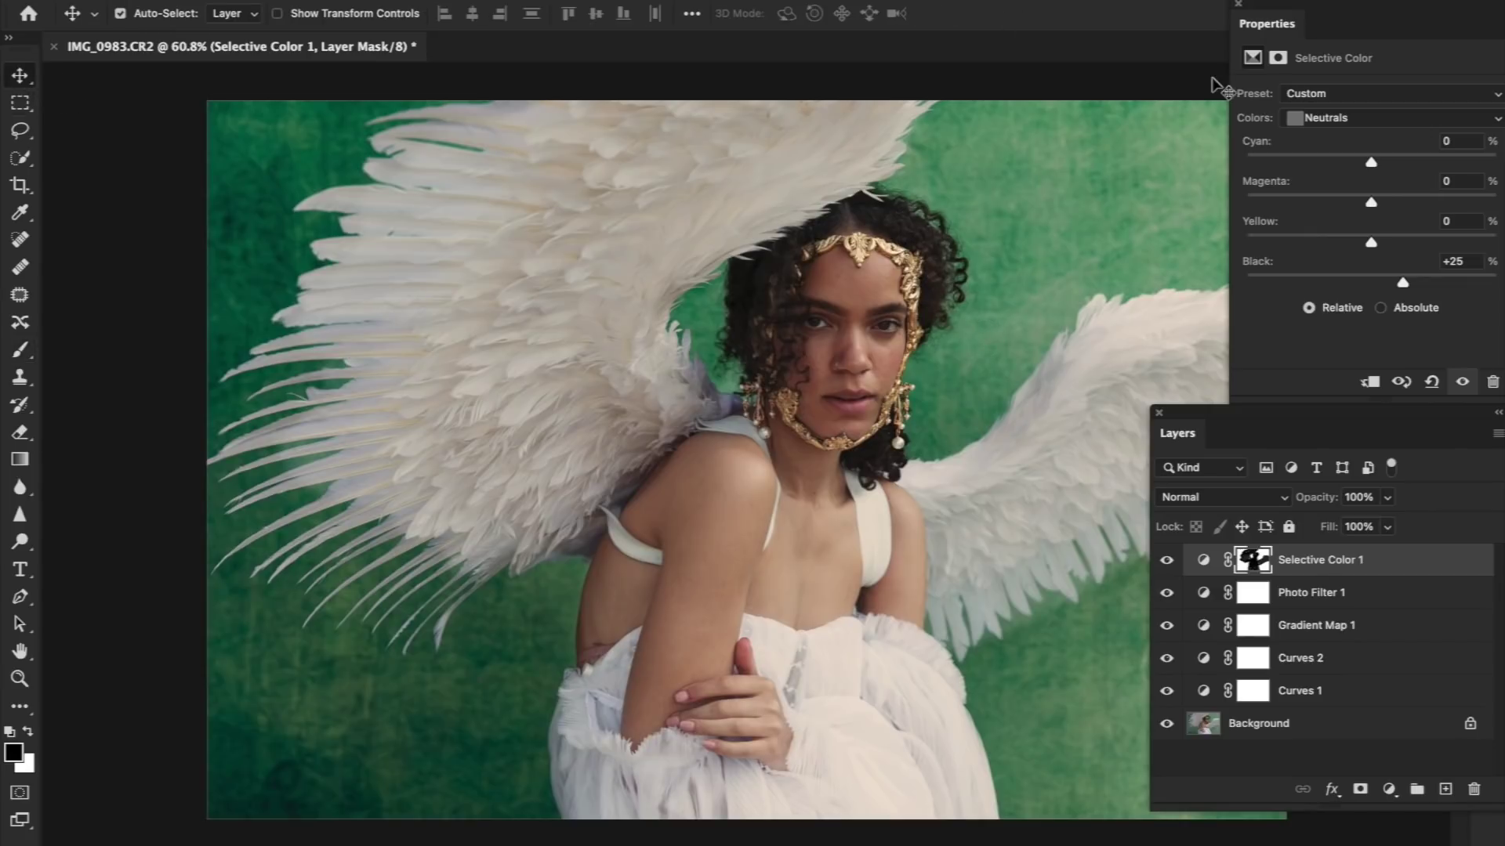
# Switch the Selective Color range to Greens and adjust its mix, with Yellow at -5% and Black at +2%
pyautogui.click(1303, 119)
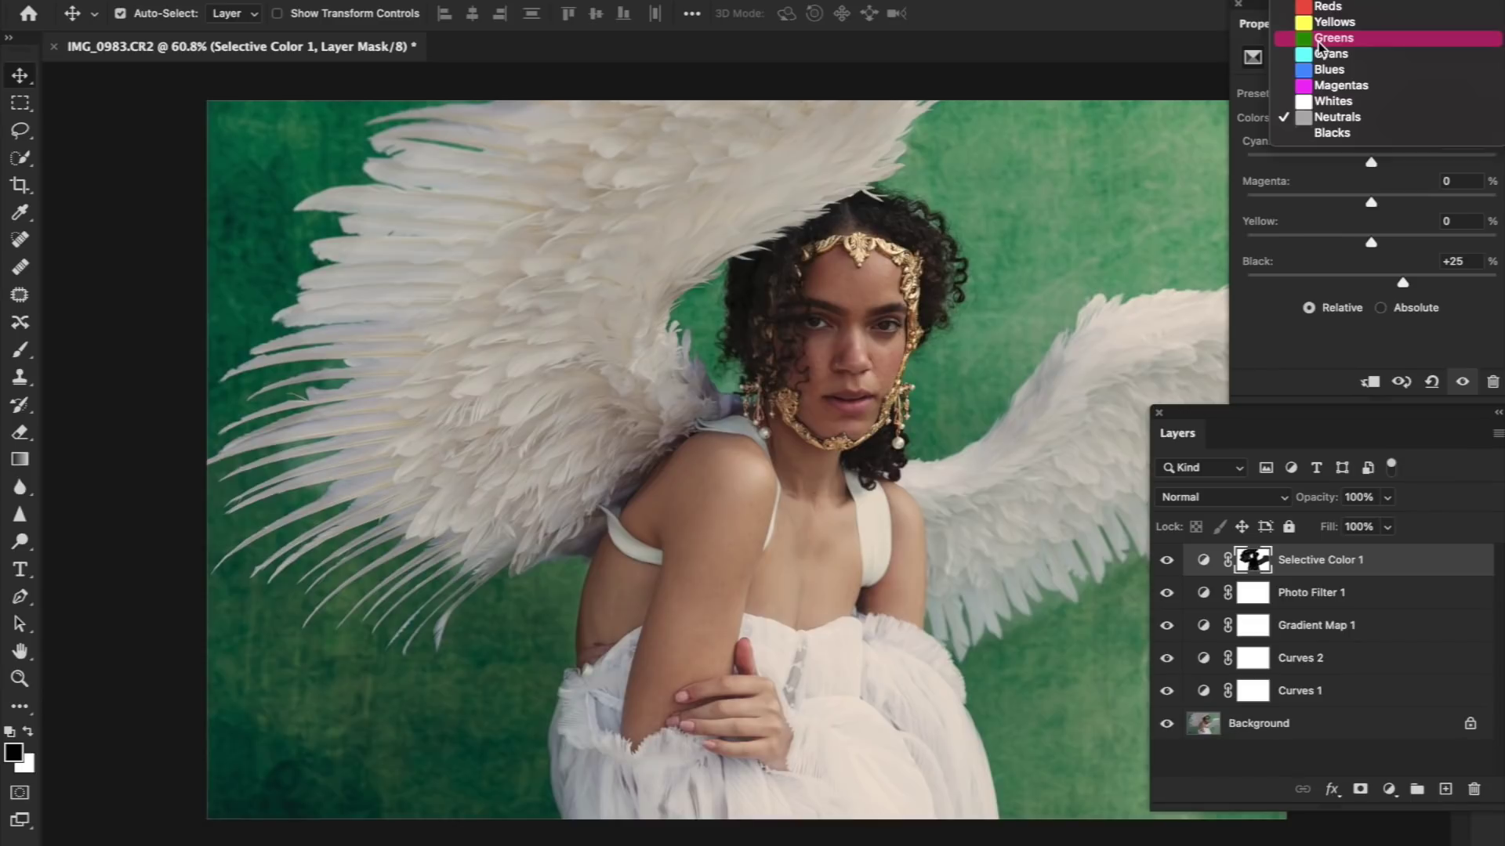
pyautogui.click(1328, 39)
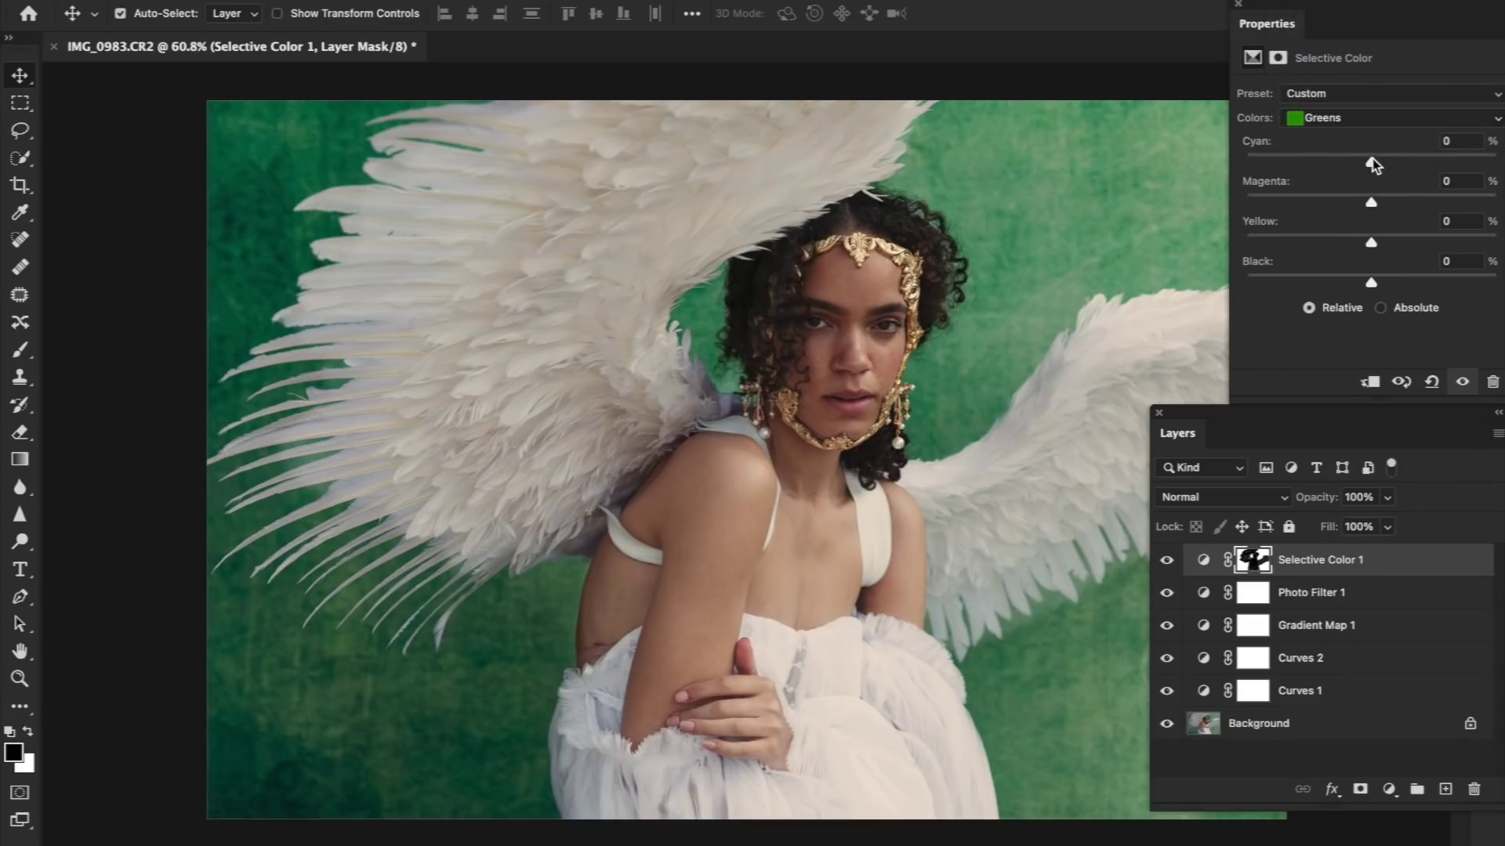
pyautogui.moveTo(1373, 162); pyautogui.dragTo(1497, 163)
pyautogui.moveTo(1306, 171); pyautogui.dragTo(1385, 170)
pyautogui.moveTo(1477, 203)
pyautogui.mouseDown()
pyautogui.moveTo(1220, 203)
pyautogui.moveTo(1448, 202)
pyautogui.mouseUp()
pyautogui.moveTo(1283, 191); pyautogui.dragTo(1395, 208)
pyautogui.moveTo(1497, 243); pyautogui.dragTo(1366, 248)
pyautogui.moveTo(1281, 280)
pyautogui.mouseDown()
pyautogui.moveTo(1489, 284)
pyautogui.moveTo(1261, 288)
pyautogui.mouseUp()
pyautogui.moveTo(1360, 292); pyautogui.dragTo(1373, 288)
# Test strong Magenta and Cyan shifts in the Greens, settling on Magenta +10% and Cyan +11%
pyautogui.moveTo(1295, 198); pyautogui.dragTo(1481, 201)
pyautogui.click(1384, 197)
pyautogui.moveTo(1385, 160); pyautogui.dragTo(1496, 160)
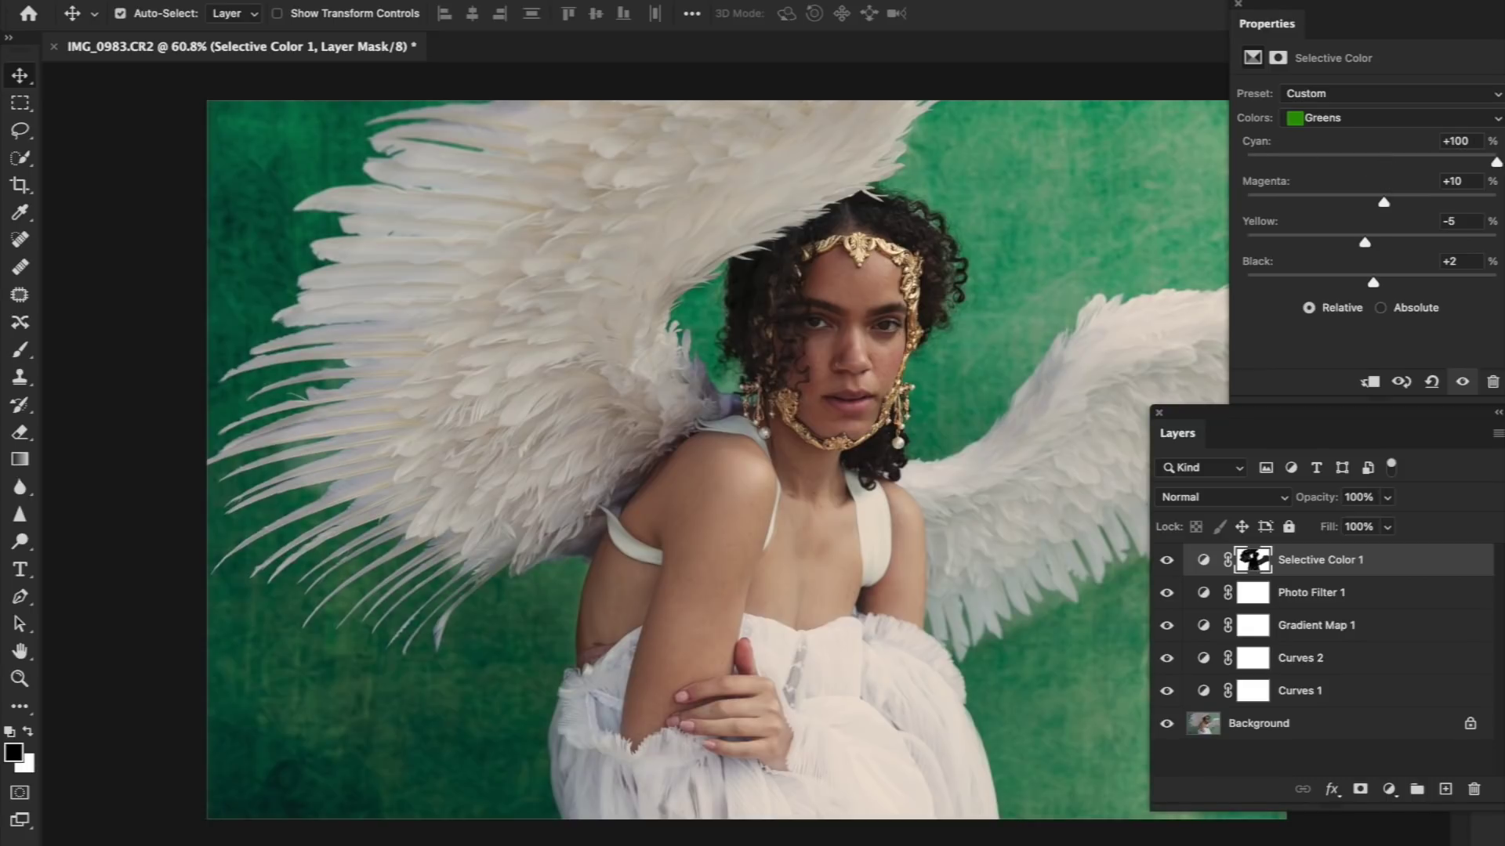
pyautogui.click(1386, 159)
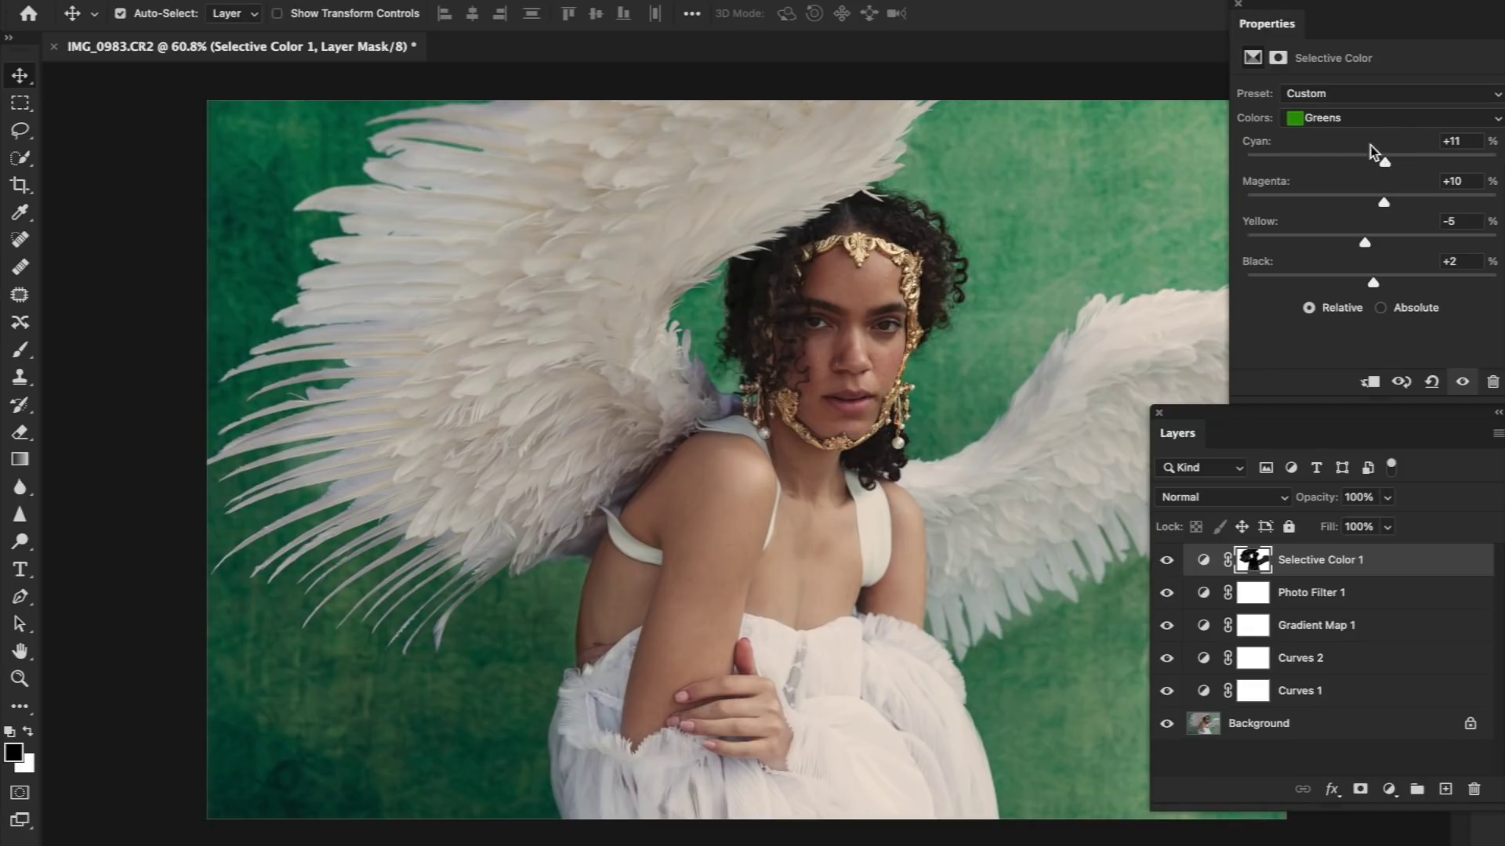
# Set the Yellows' Black to -100% and lower the Selective Color layer's opacity to 92%
pyautogui.click(1345, 123)
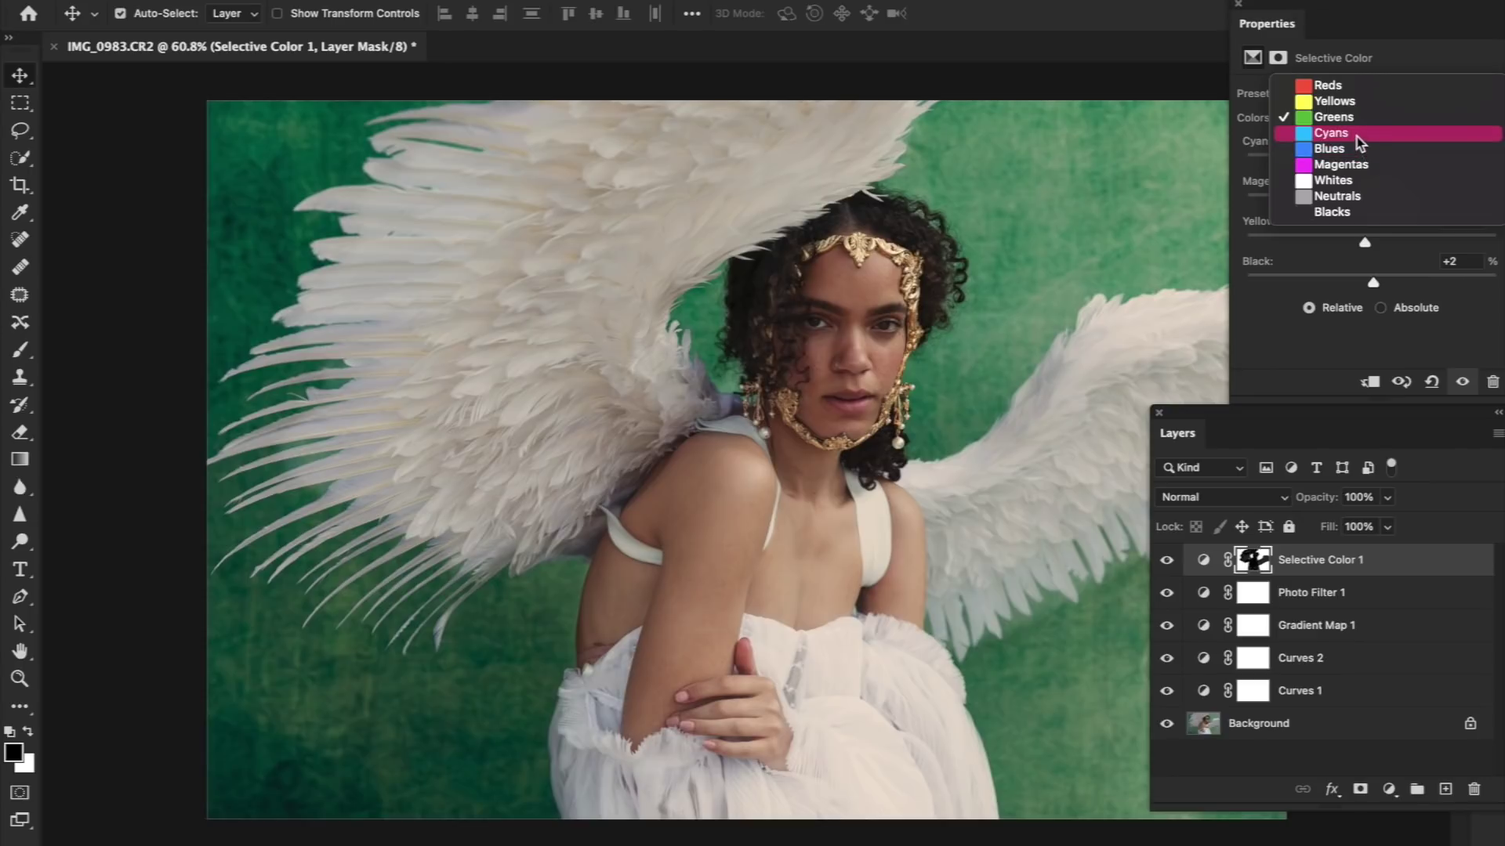
pyautogui.click(1348, 106)
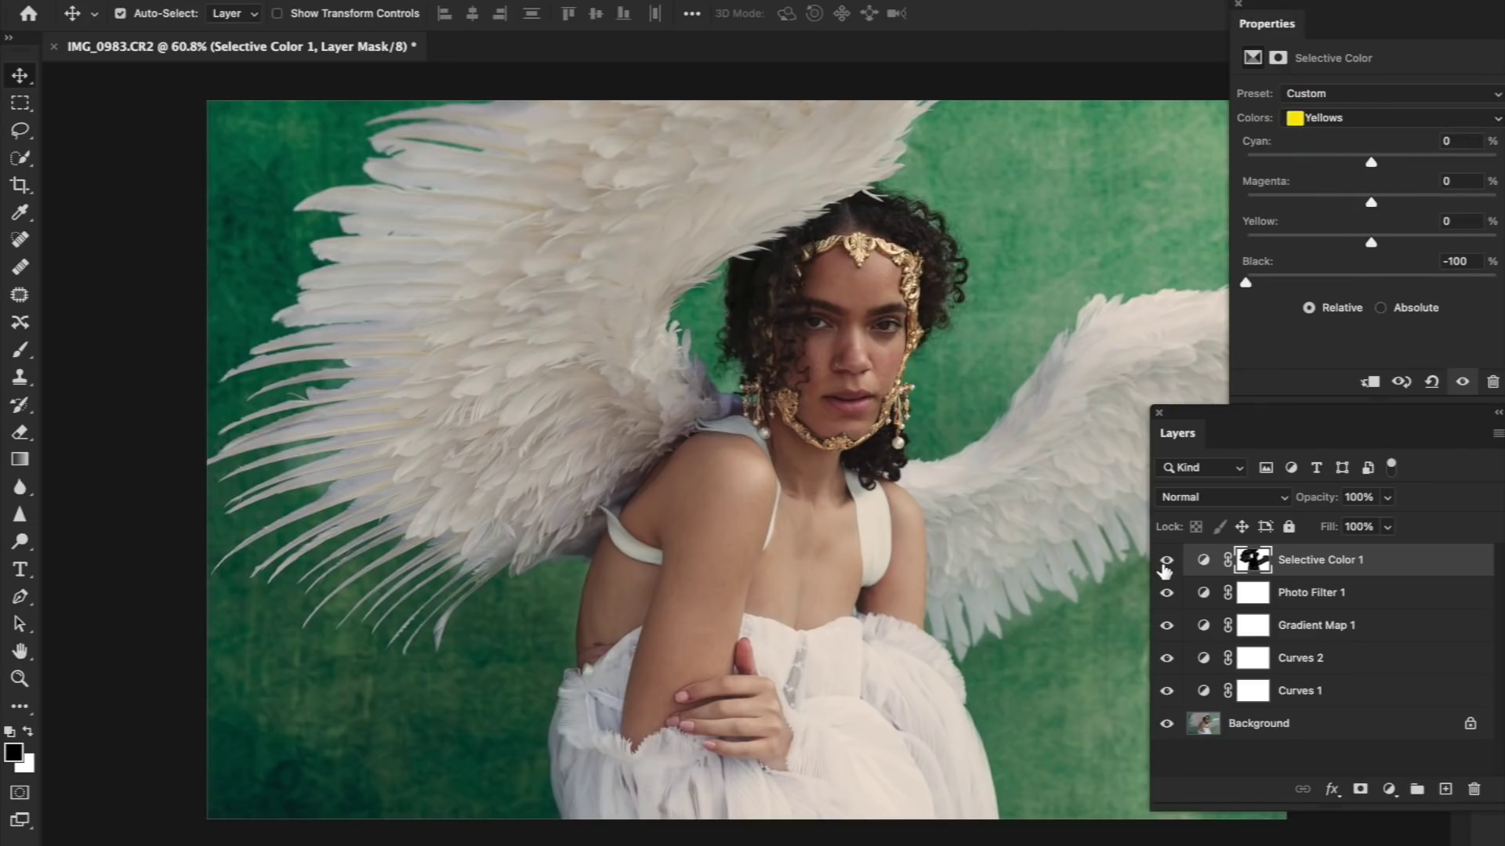
pyautogui.moveTo(1303, 499); pyautogui.dragTo(1296, 499)
# Slightly raise the midtone and shadow points of the Curves 1 curve and compare the image with and without that layer
pyautogui.click(1205, 596)
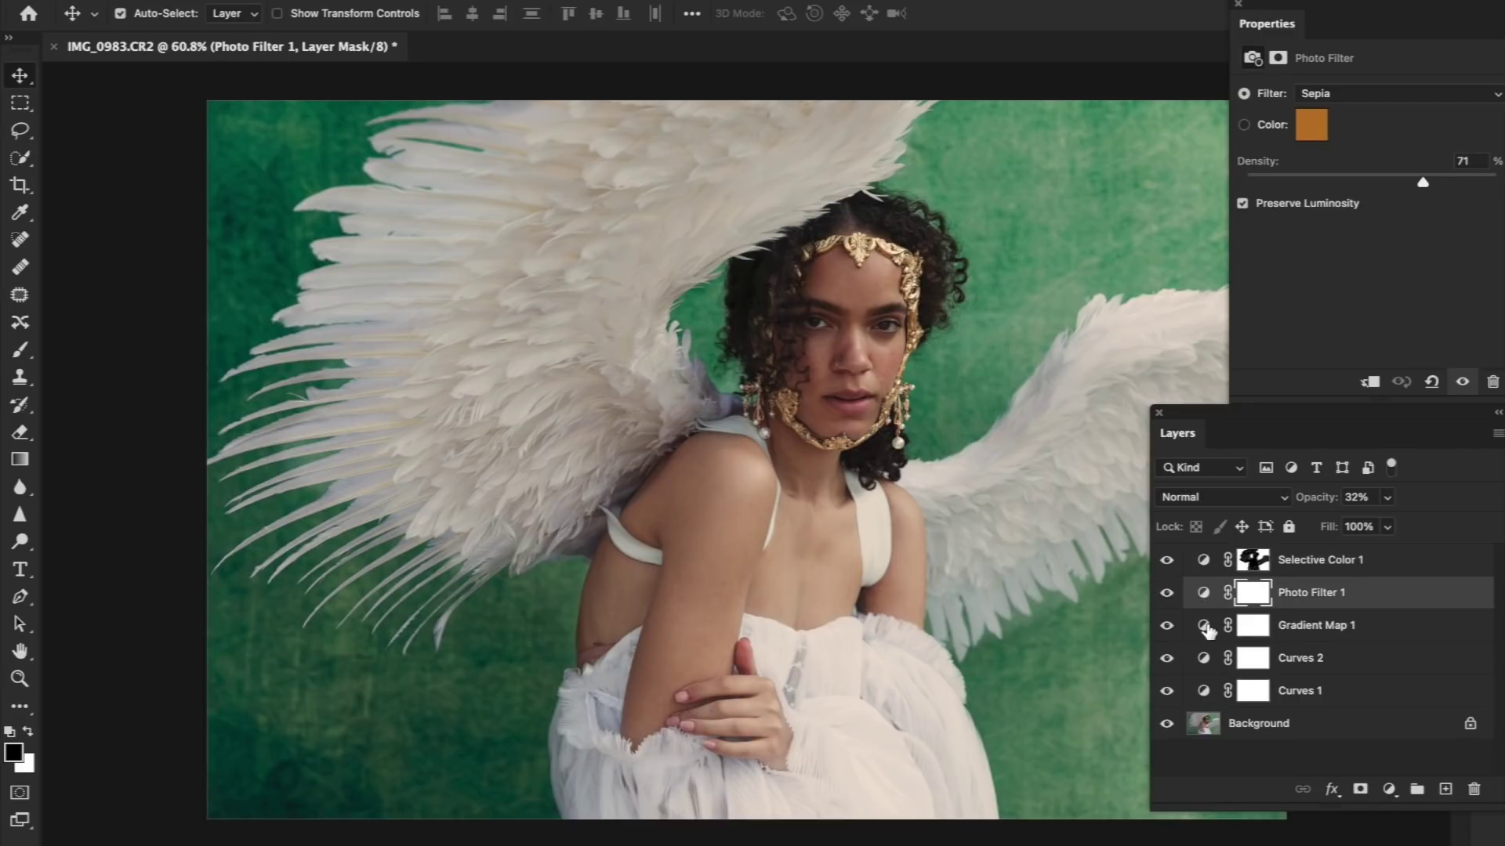
pyautogui.click(1205, 693)
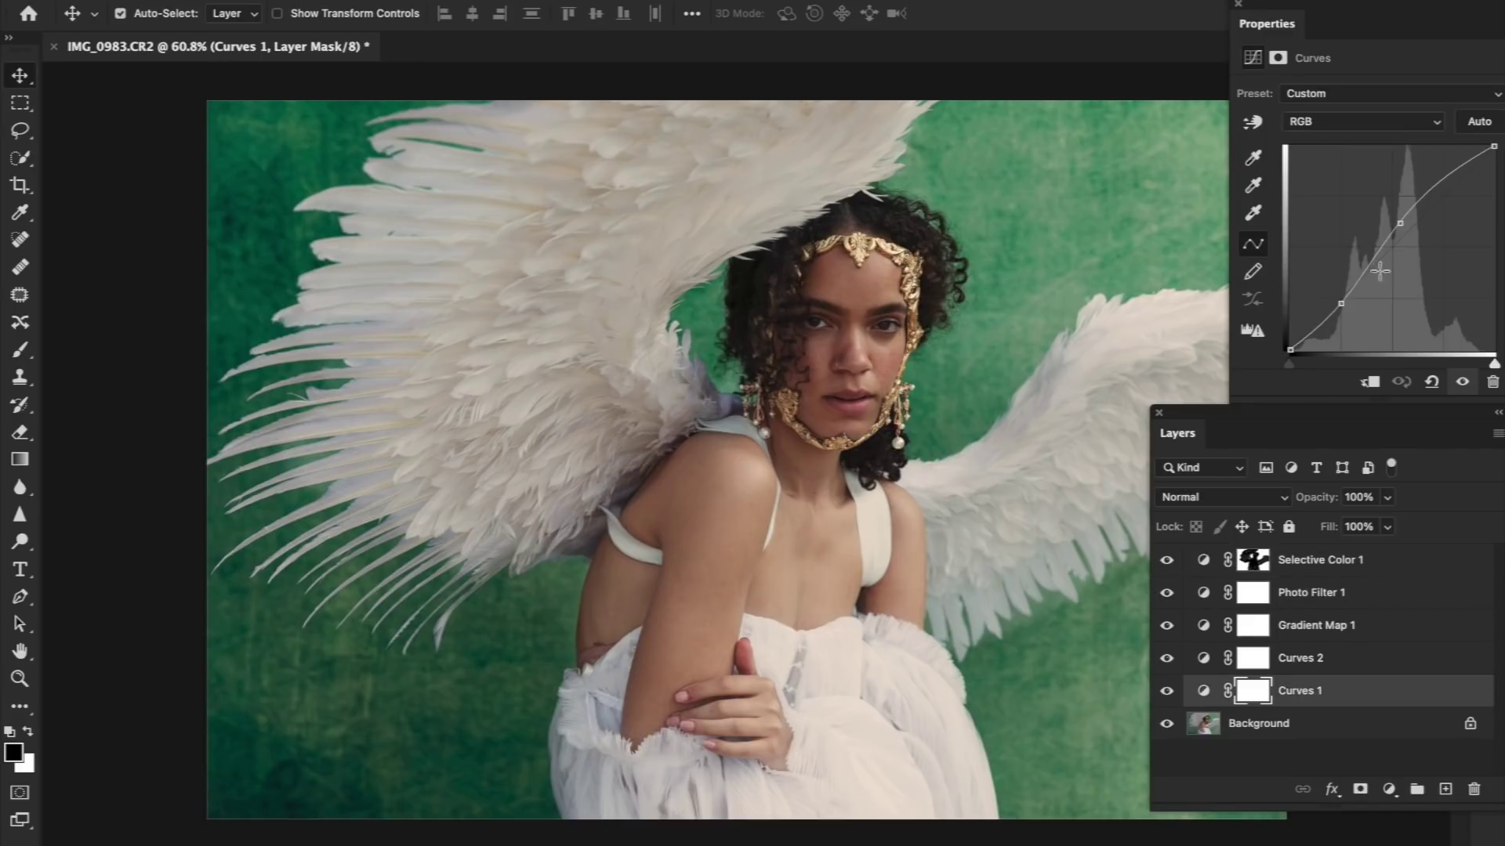
pyautogui.moveTo(1400, 226); pyautogui.dragTo(1397, 226)
pyautogui.moveTo(1341, 304); pyautogui.dragTo(1341, 300)
pyautogui.moveTo(1400, 222); pyautogui.dragTo(1396, 223)
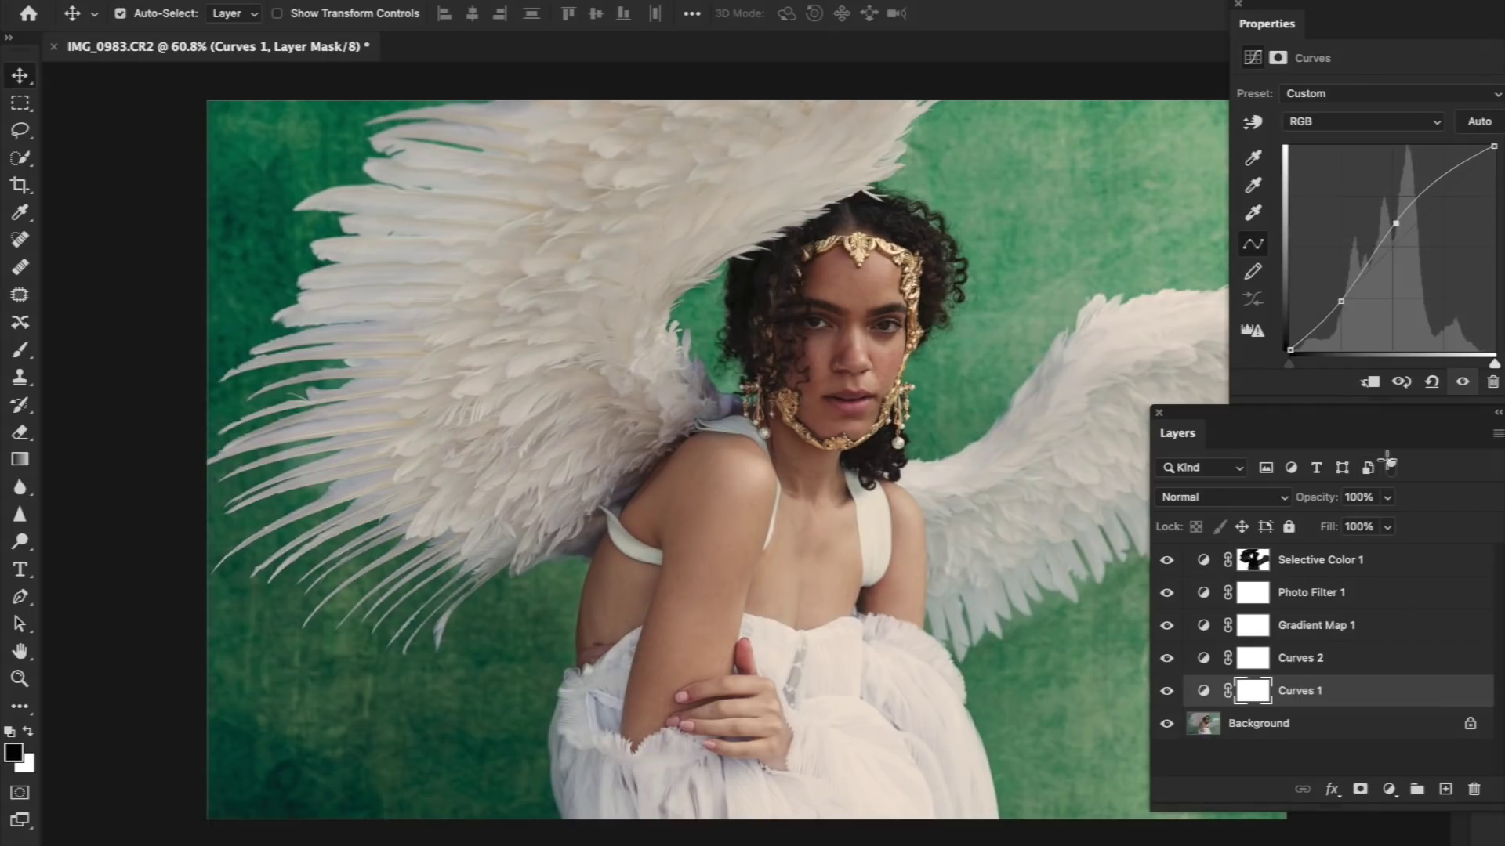
pyautogui.click(1166, 692)
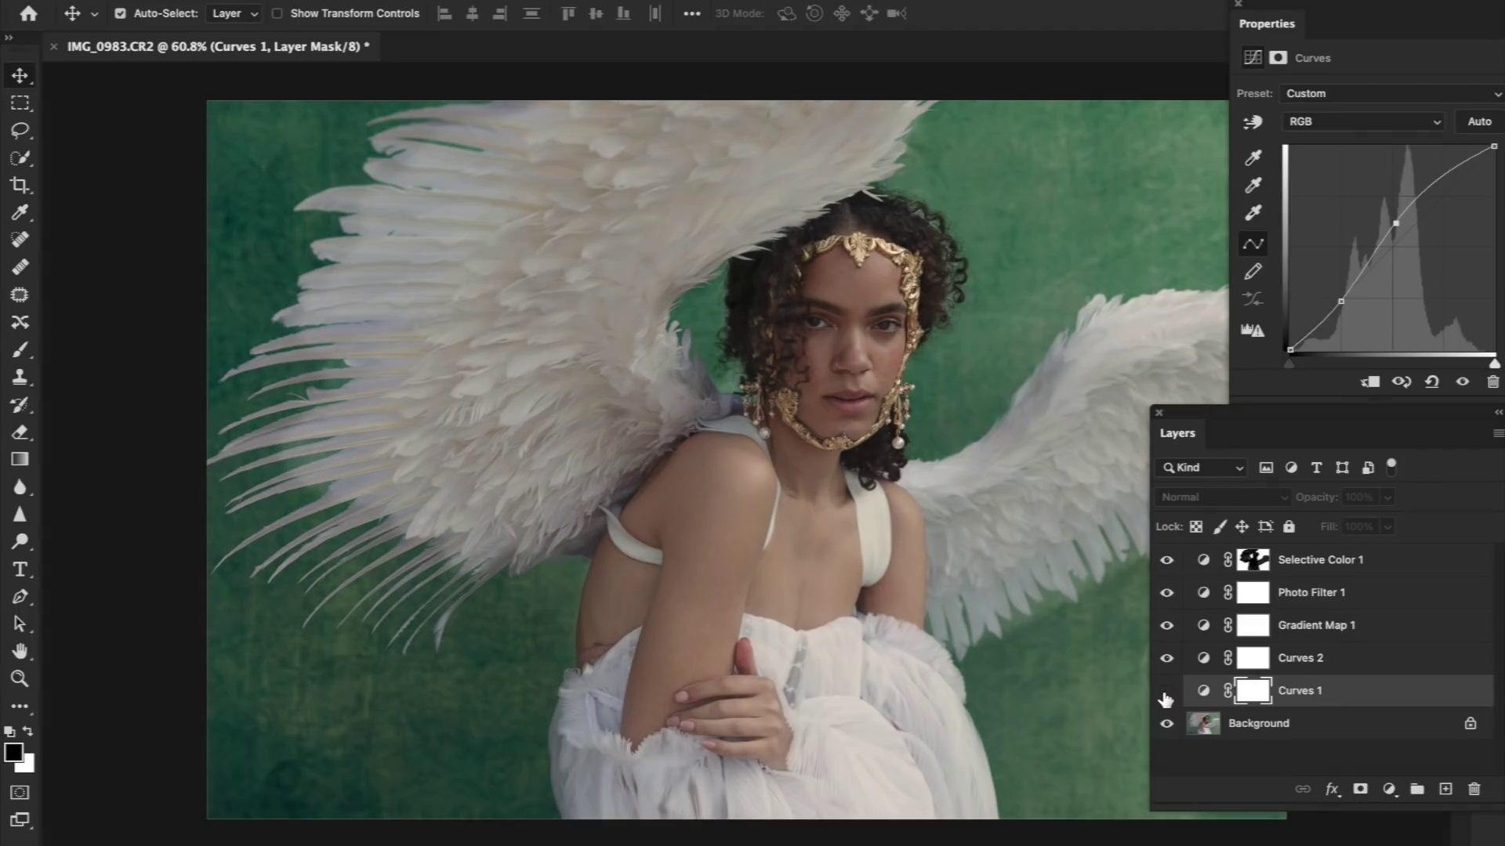
pyautogui.click(1166, 693)
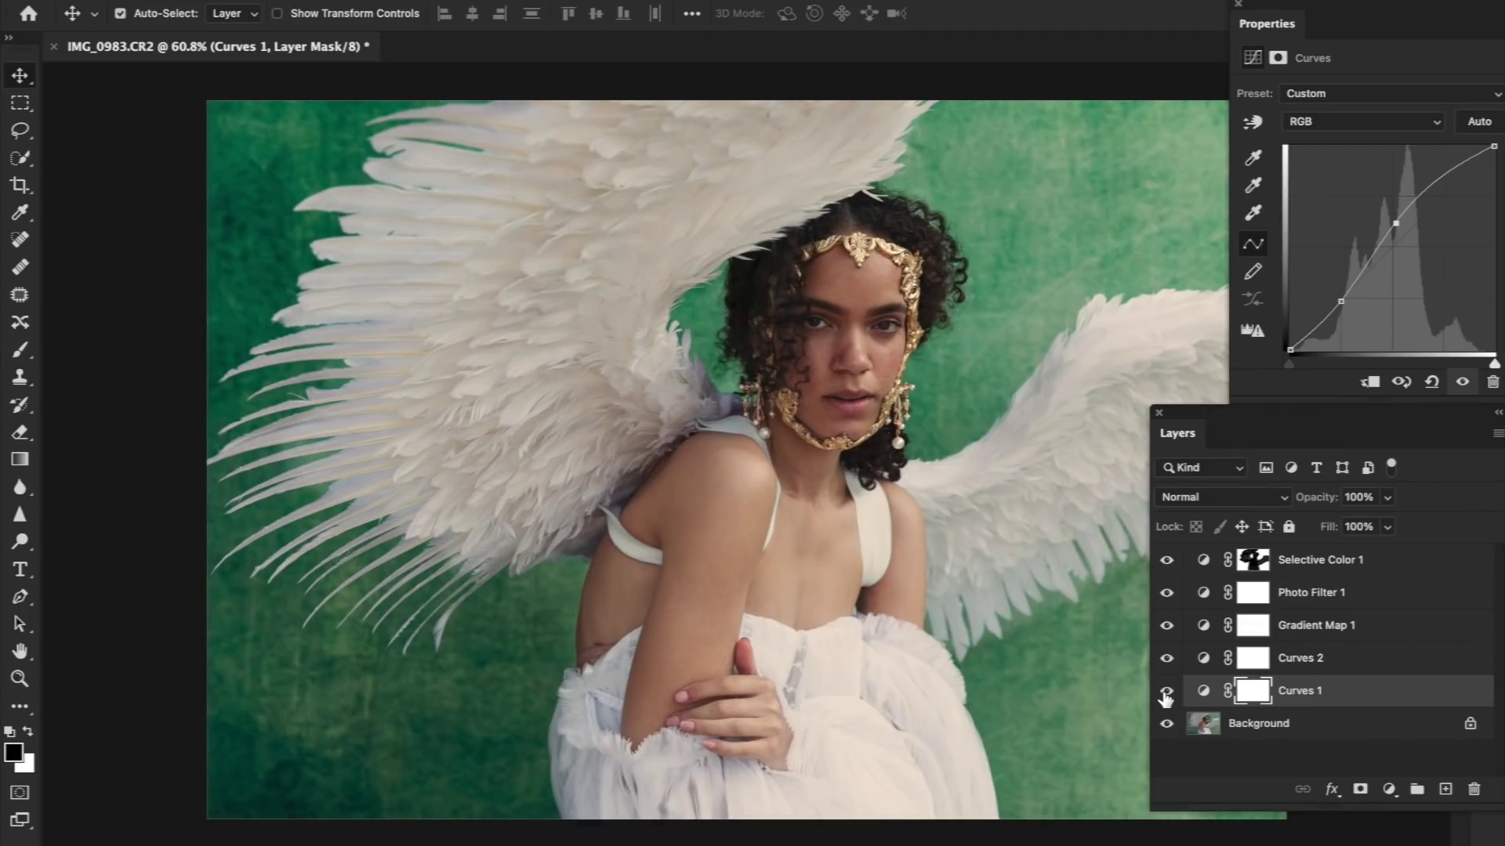
# Add a second Selective Color layer above Selective Color 1 and set the Neutrals' Black to +26%
pyautogui.click(1323, 570)
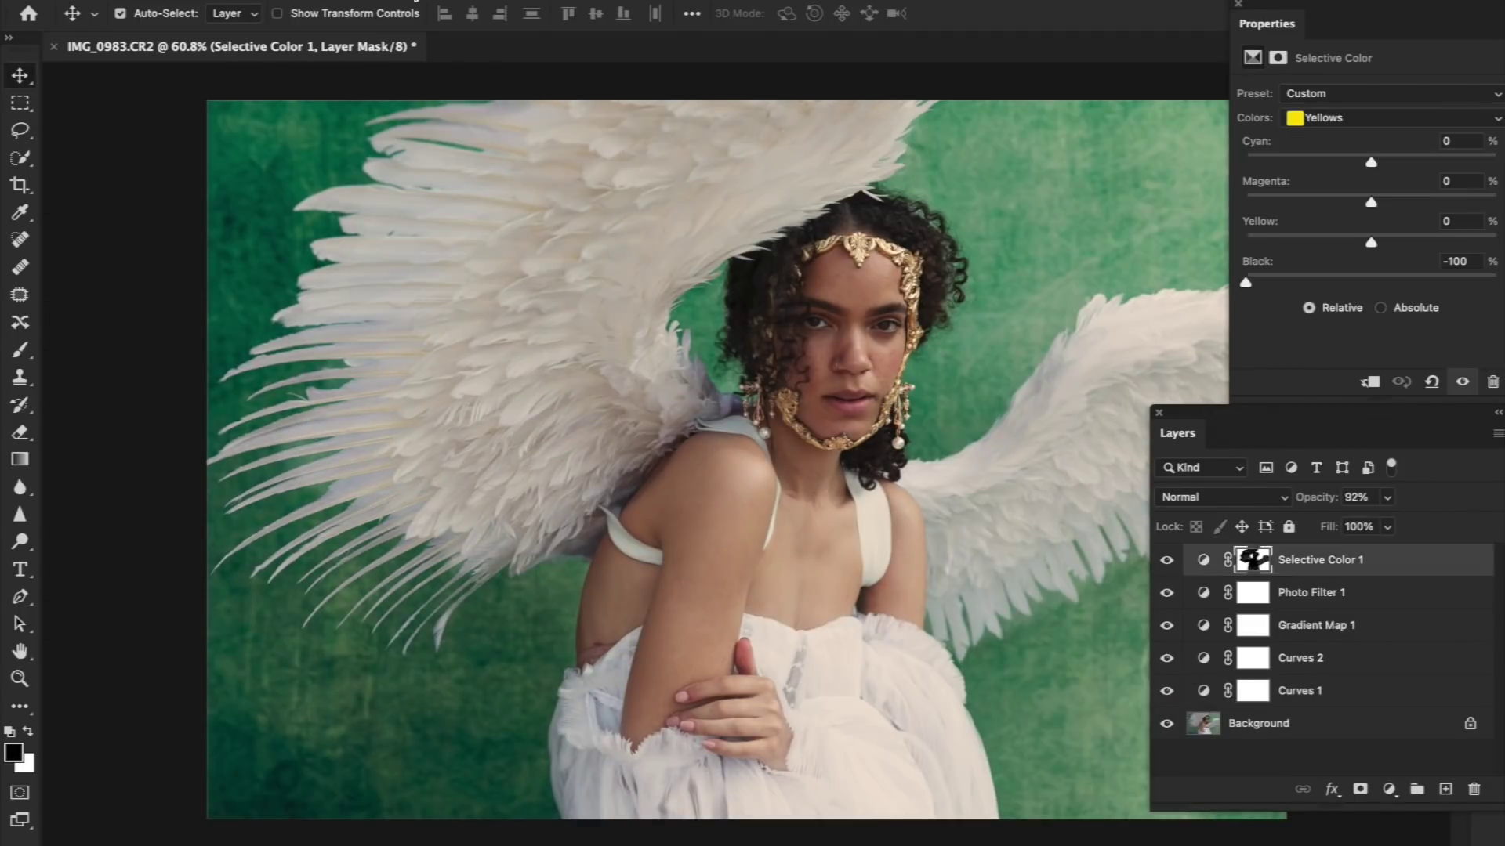
pyautogui.click(314, 0)
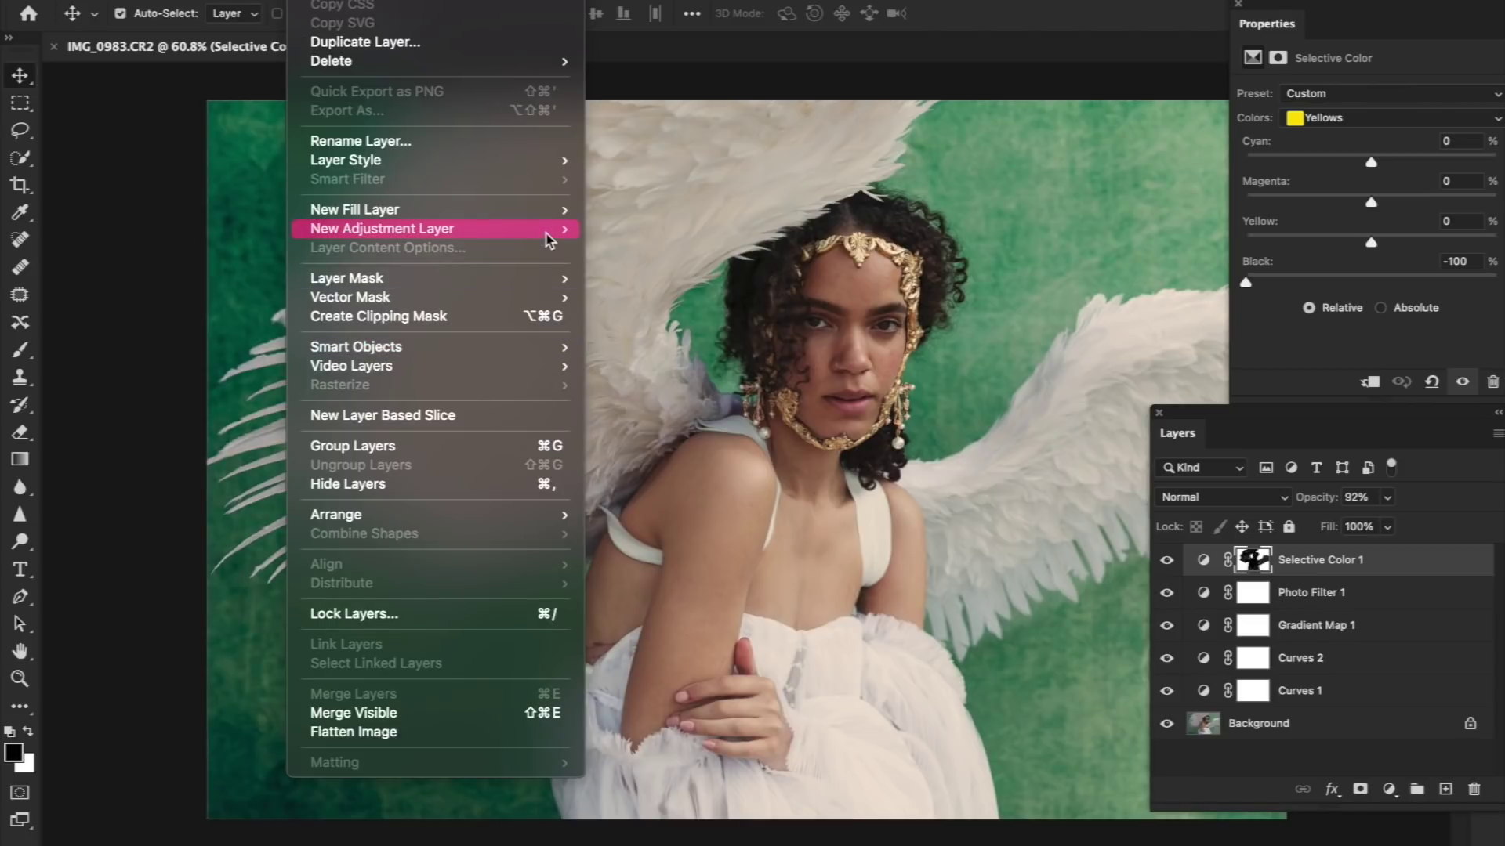
pyautogui.moveTo(549, 235)
pyautogui.click(662, 537)
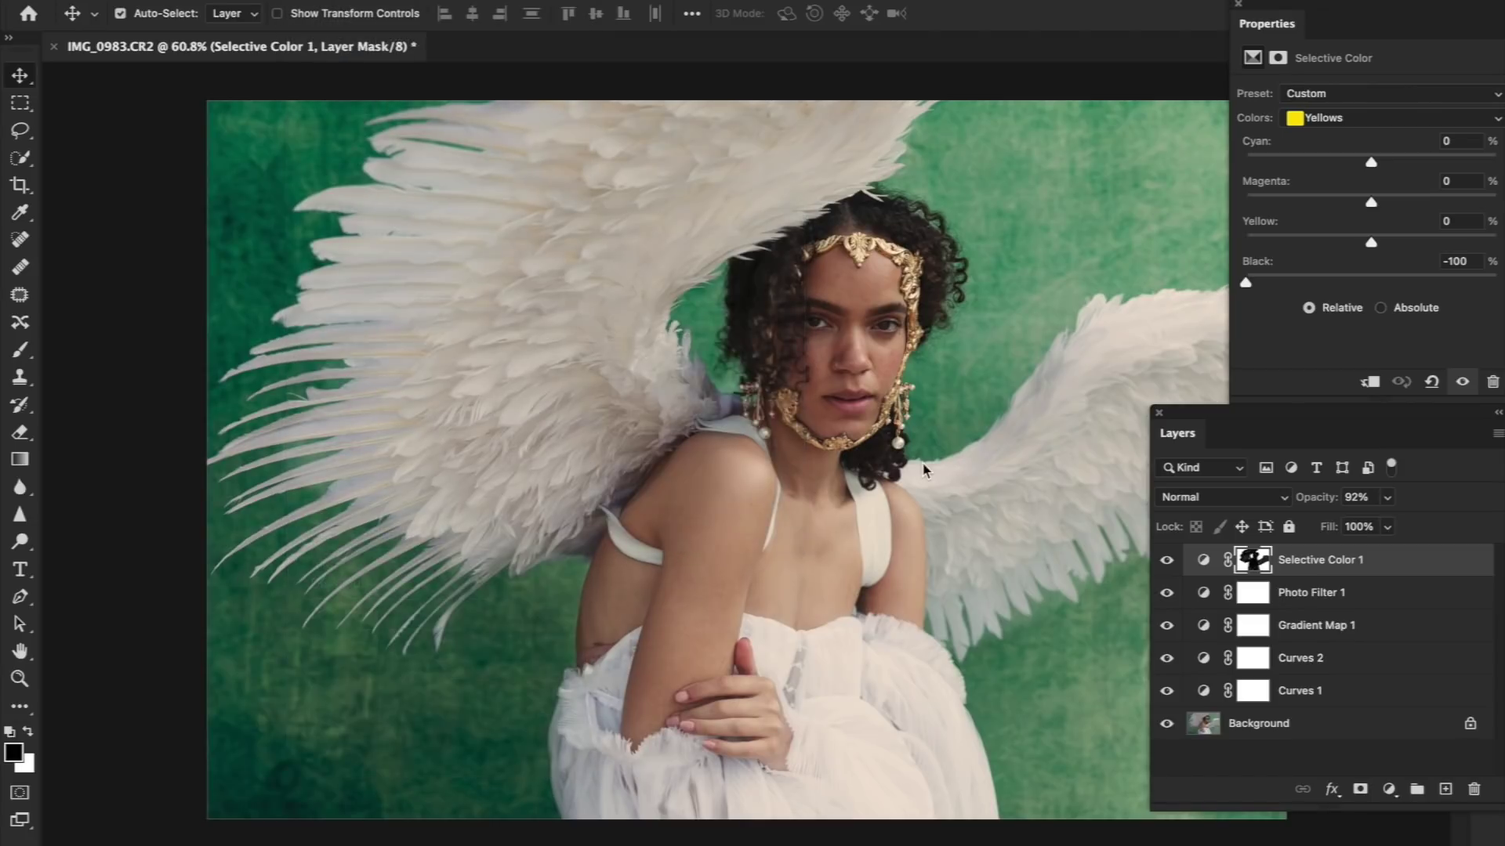
pyautogui.press('Return')
pyautogui.click(1309, 121)
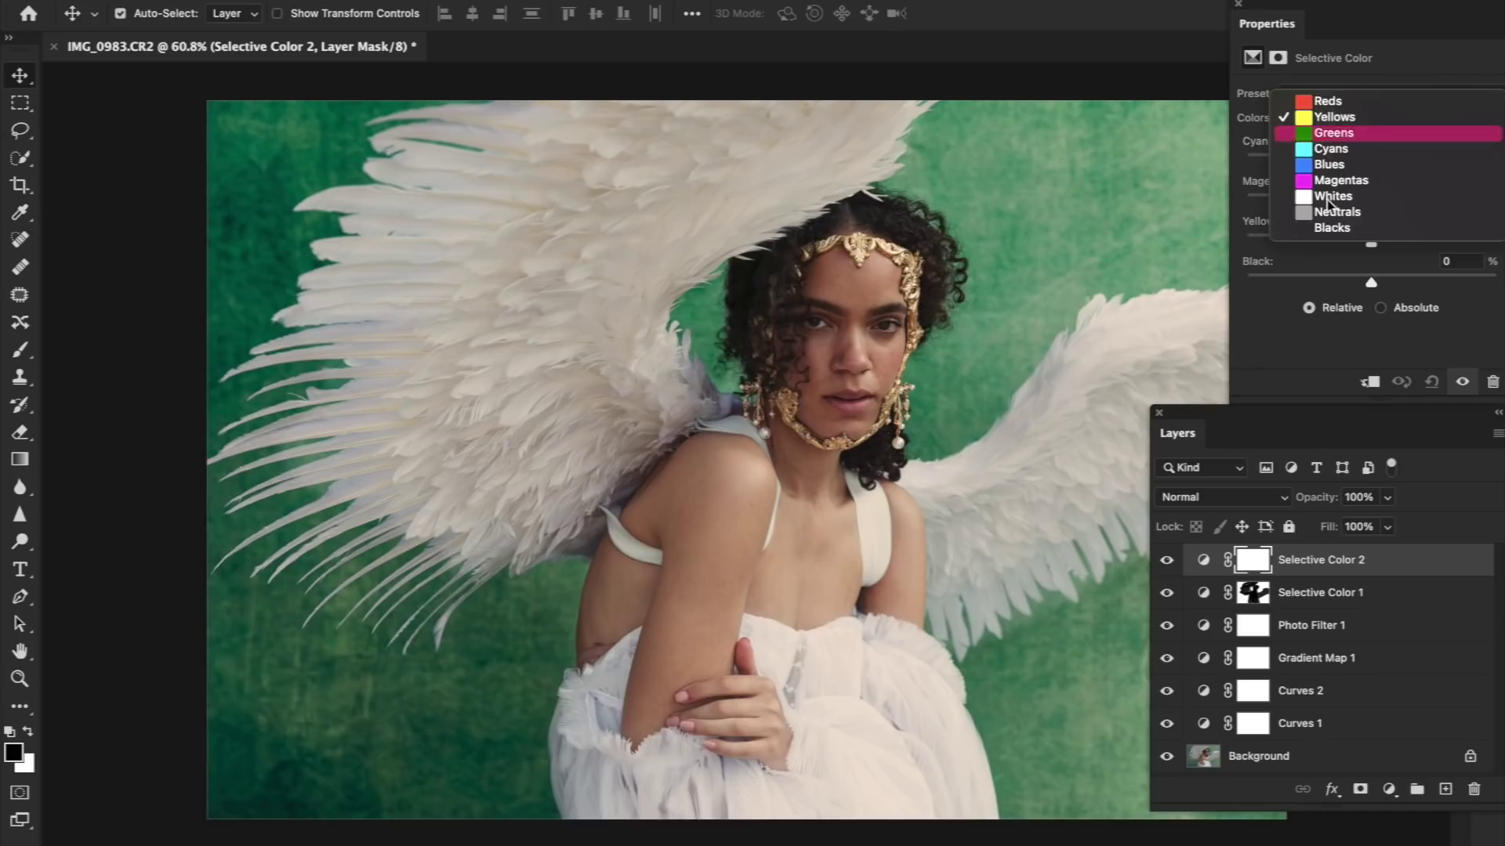
pyautogui.click(1337, 209)
pyautogui.moveTo(1371, 282); pyautogui.dragTo(1404, 283)
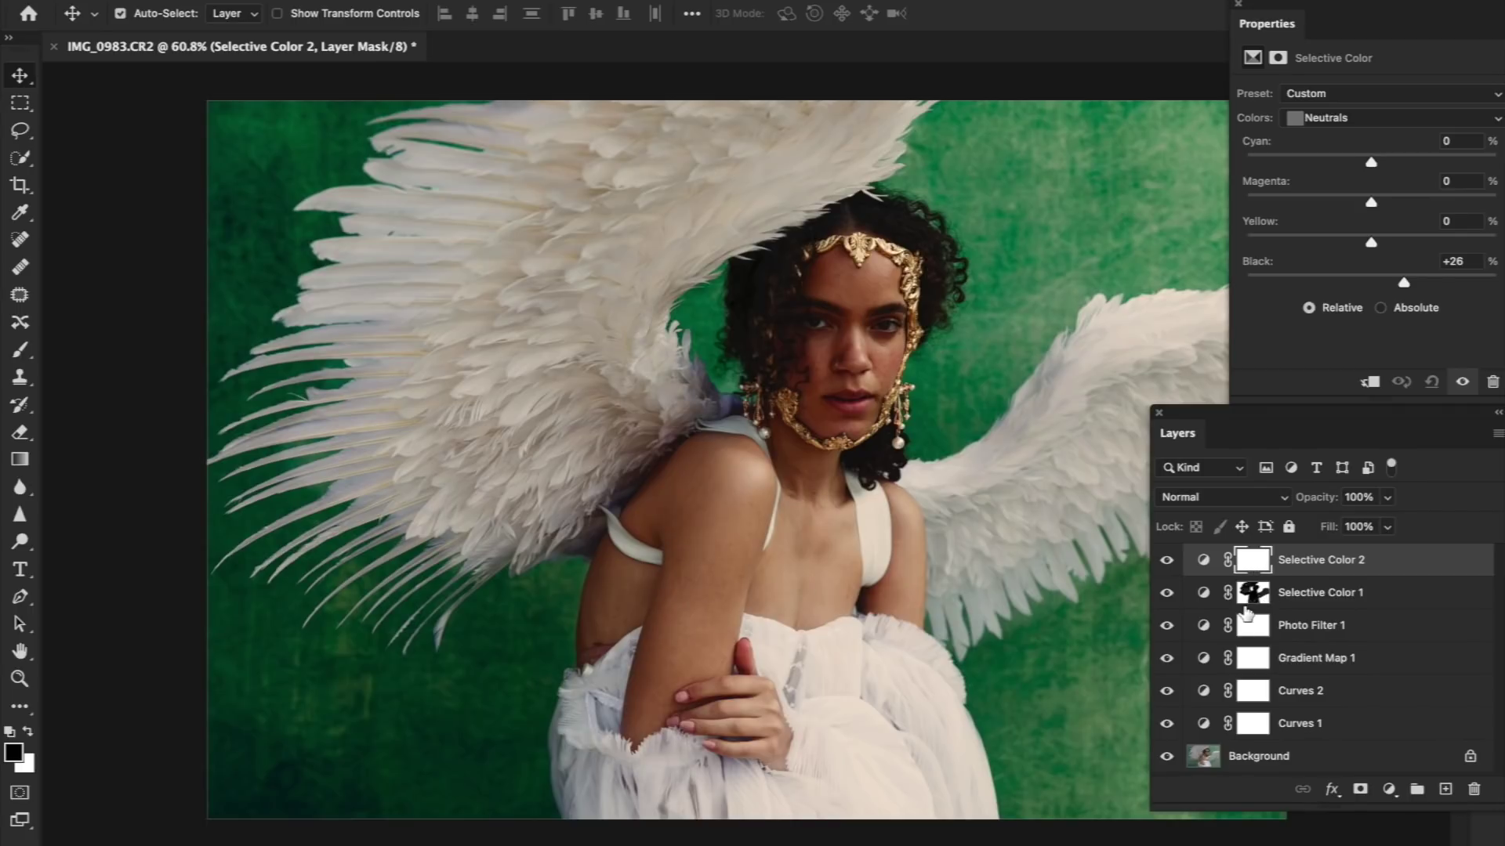
# Load the Selective Color 1 mask as a selection and replace the blank mask on Selective Color 2 with one made from it
pyautogui.press('ctrl')
pyautogui.moveTo(1254, 599); pyautogui.dragTo(1259, 604)
pyautogui.moveTo(1249, 594); pyautogui.dragTo(1249, 594)
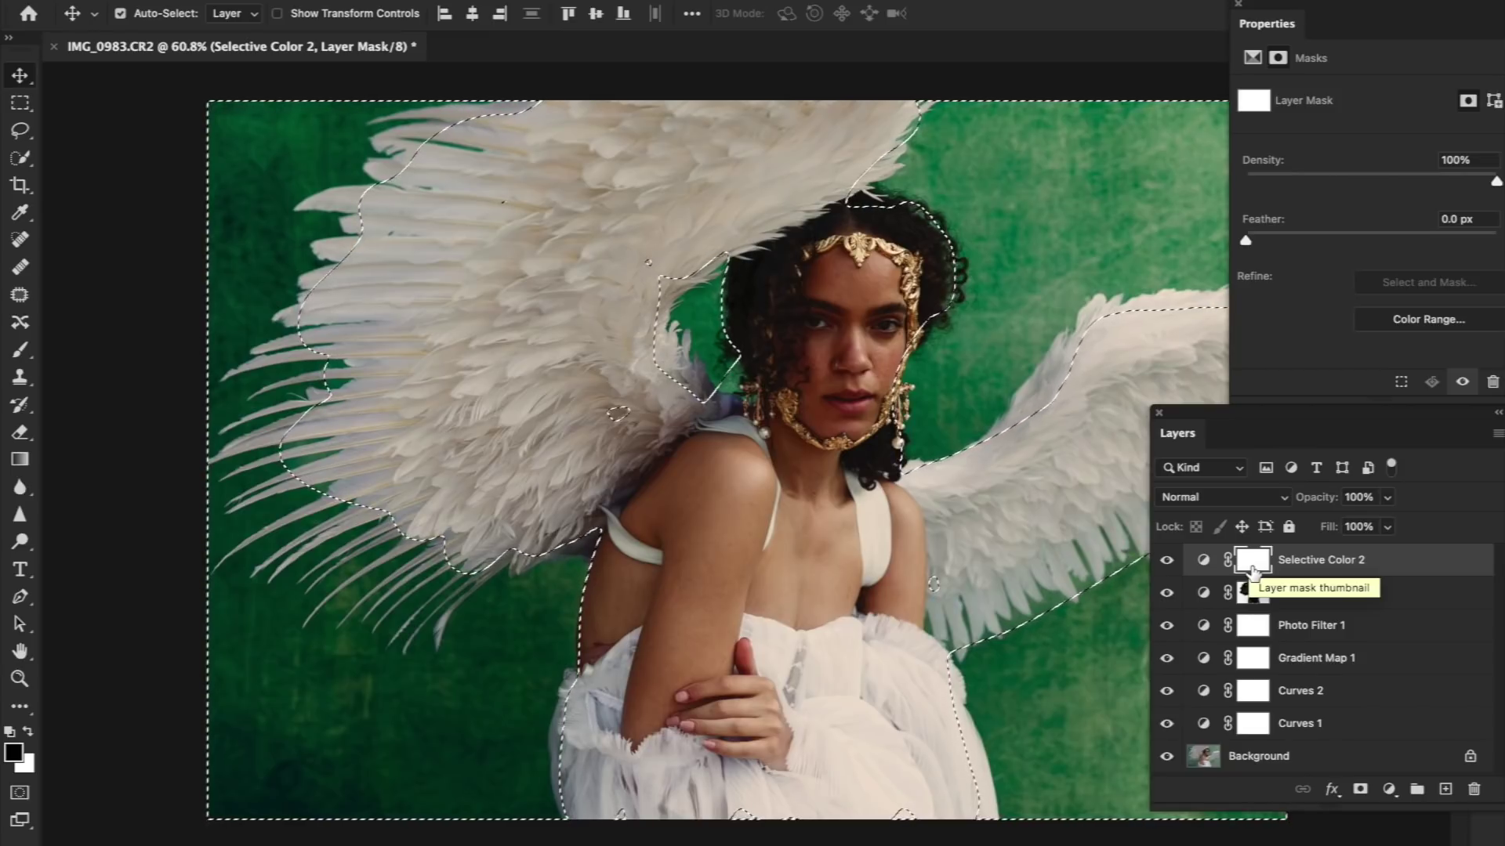
pyautogui.moveTo(1251, 571); pyautogui.dragTo(1474, 789)
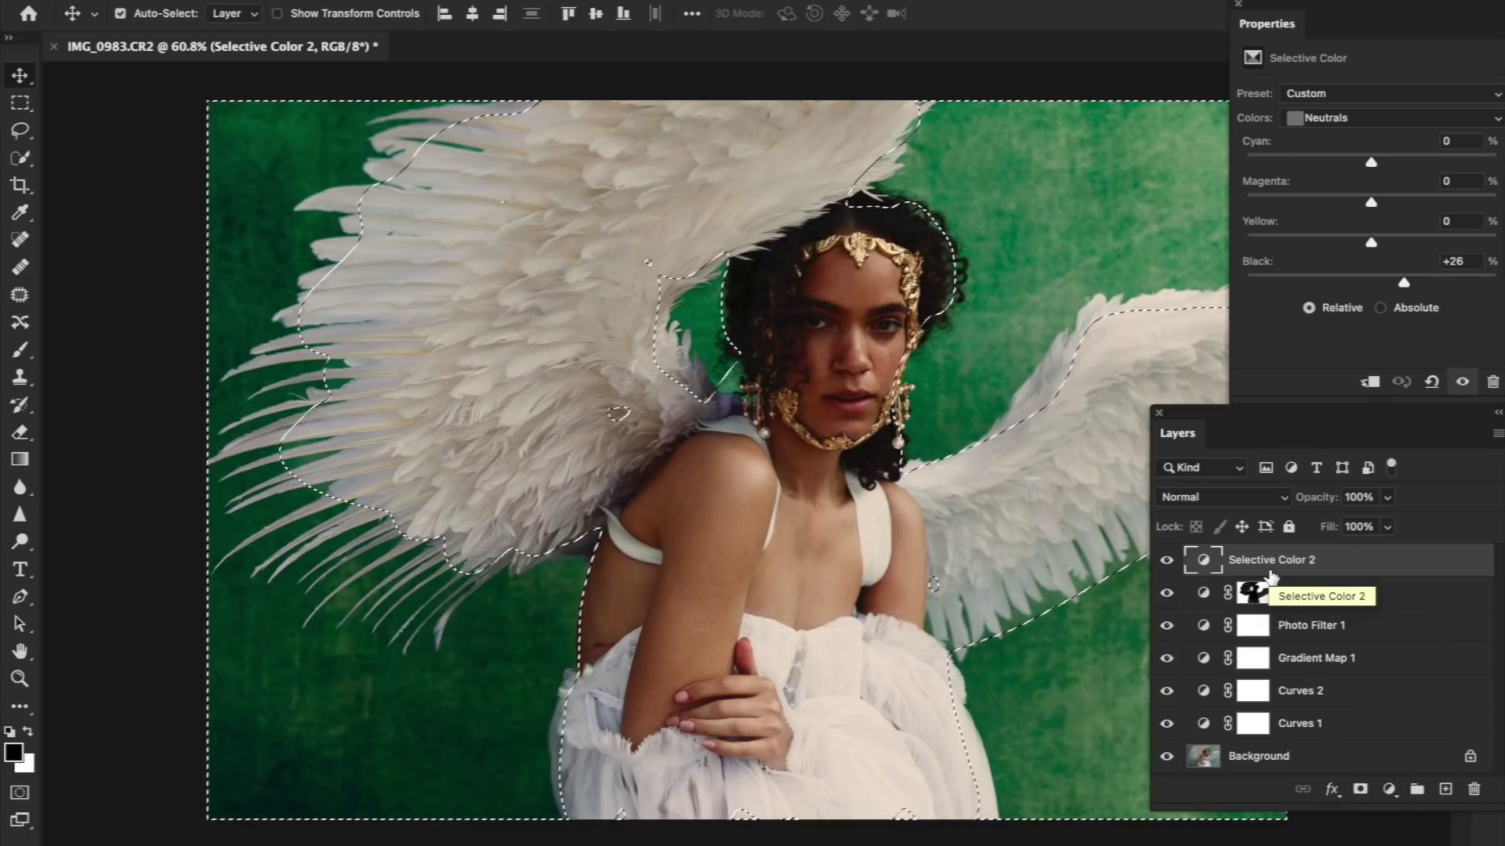
pyautogui.click(1360, 790)
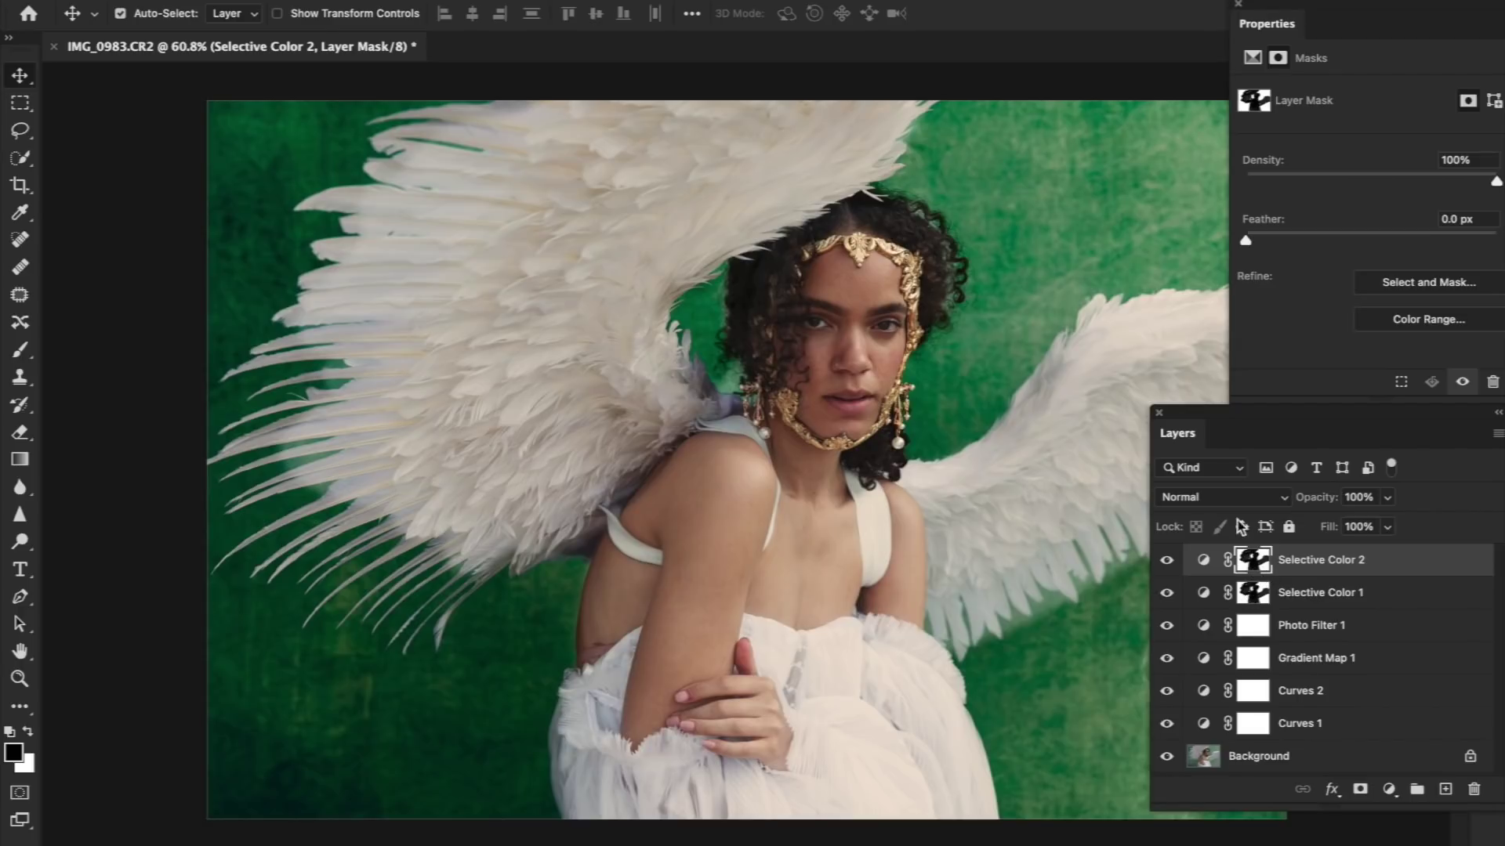
# Invert the Selective Color 2 mask and compare the image with and without each Selective Color layer
pyautogui.moveTo(1162, 442); pyautogui.dragTo(1119, 465)
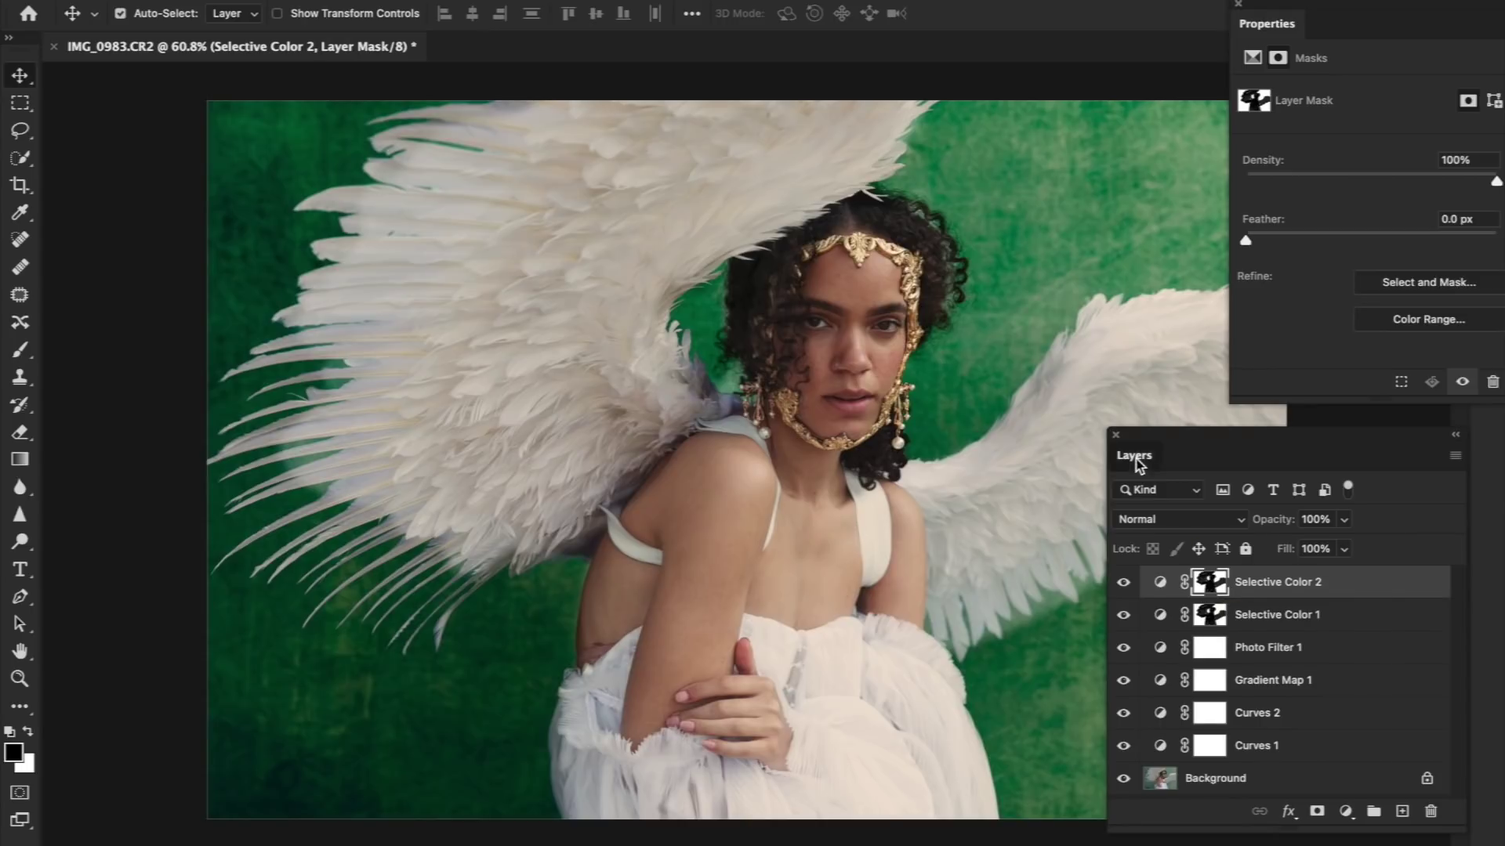
pyautogui.moveTo(1133, 452); pyautogui.dragTo(1175, 448)
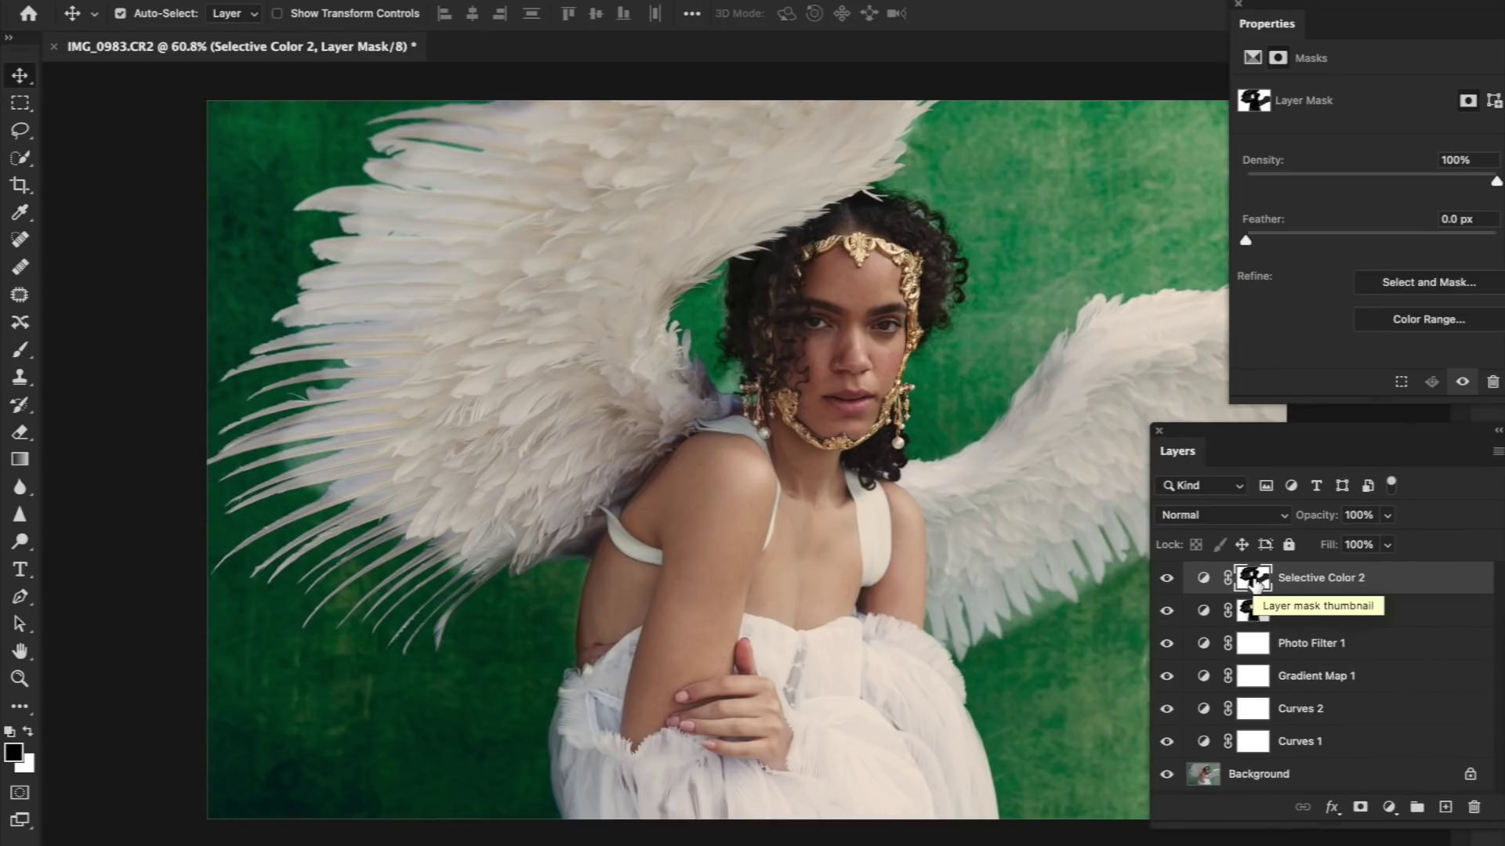
pyautogui.hotkey('ctrl', 'i')
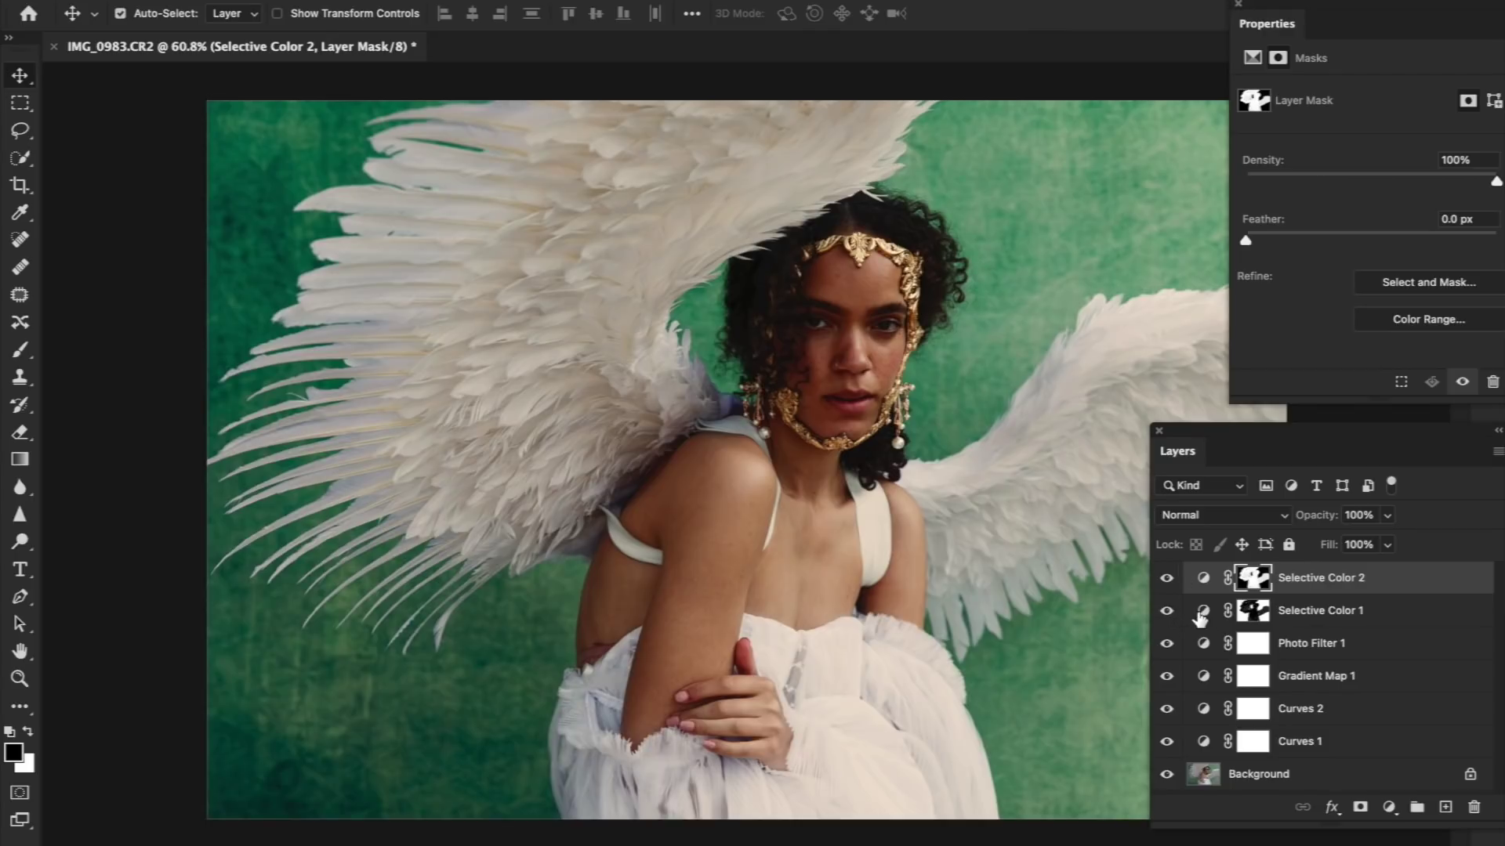
pyautogui.click(1166, 580)
pyautogui.click(1166, 579)
pyautogui.click(1167, 613)
pyautogui.click(1167, 614)
pyautogui.click(1168, 580)
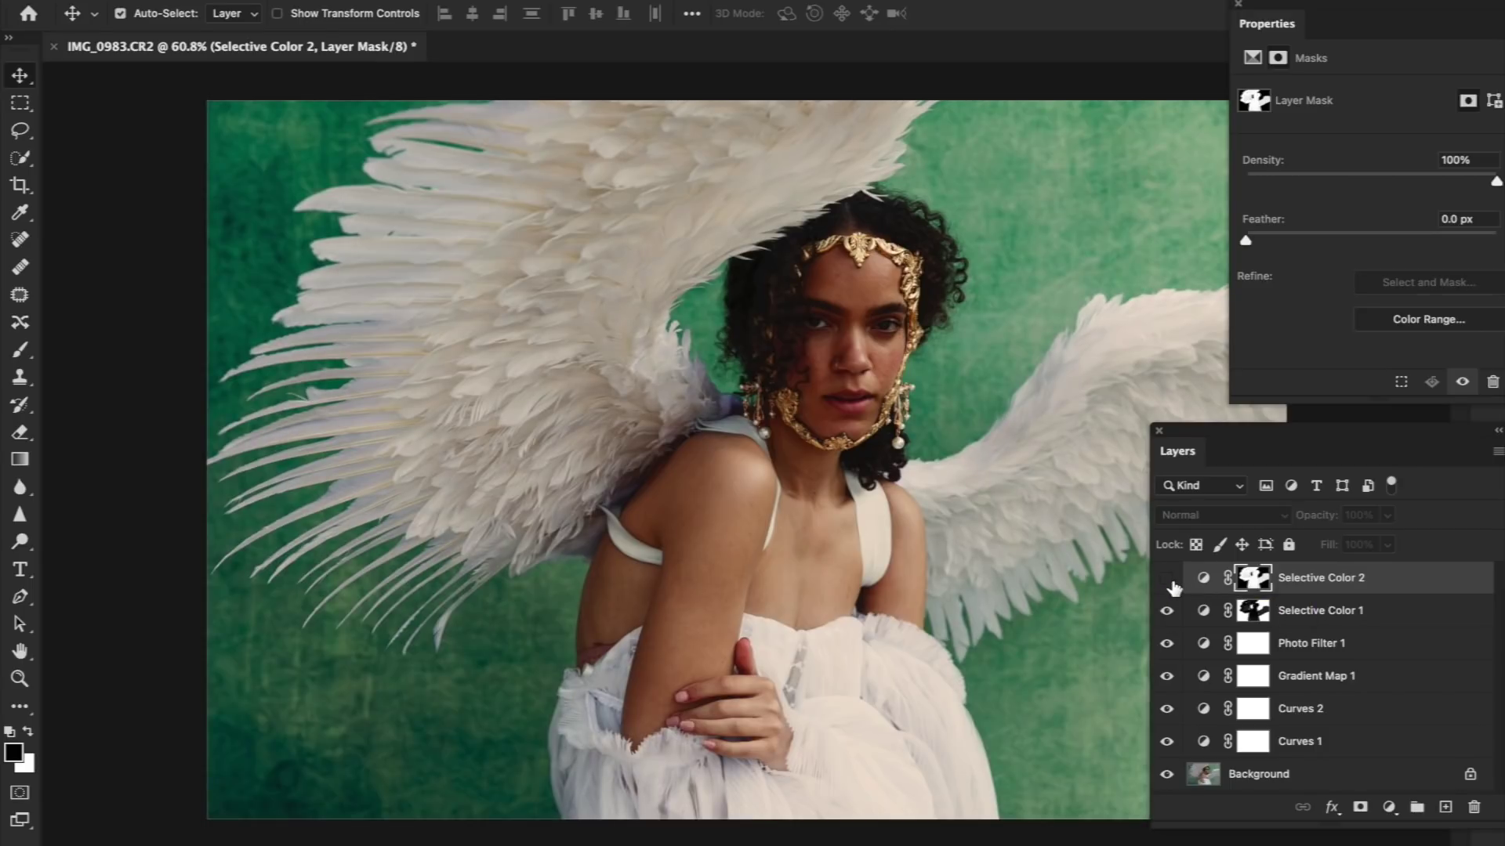
pyautogui.click(1167, 579)
# Try 59% opacity on Selective Color 2 and a Cyan shift to -50% in its Neutrals, undoing the Cyan change
pyautogui.click(1204, 580)
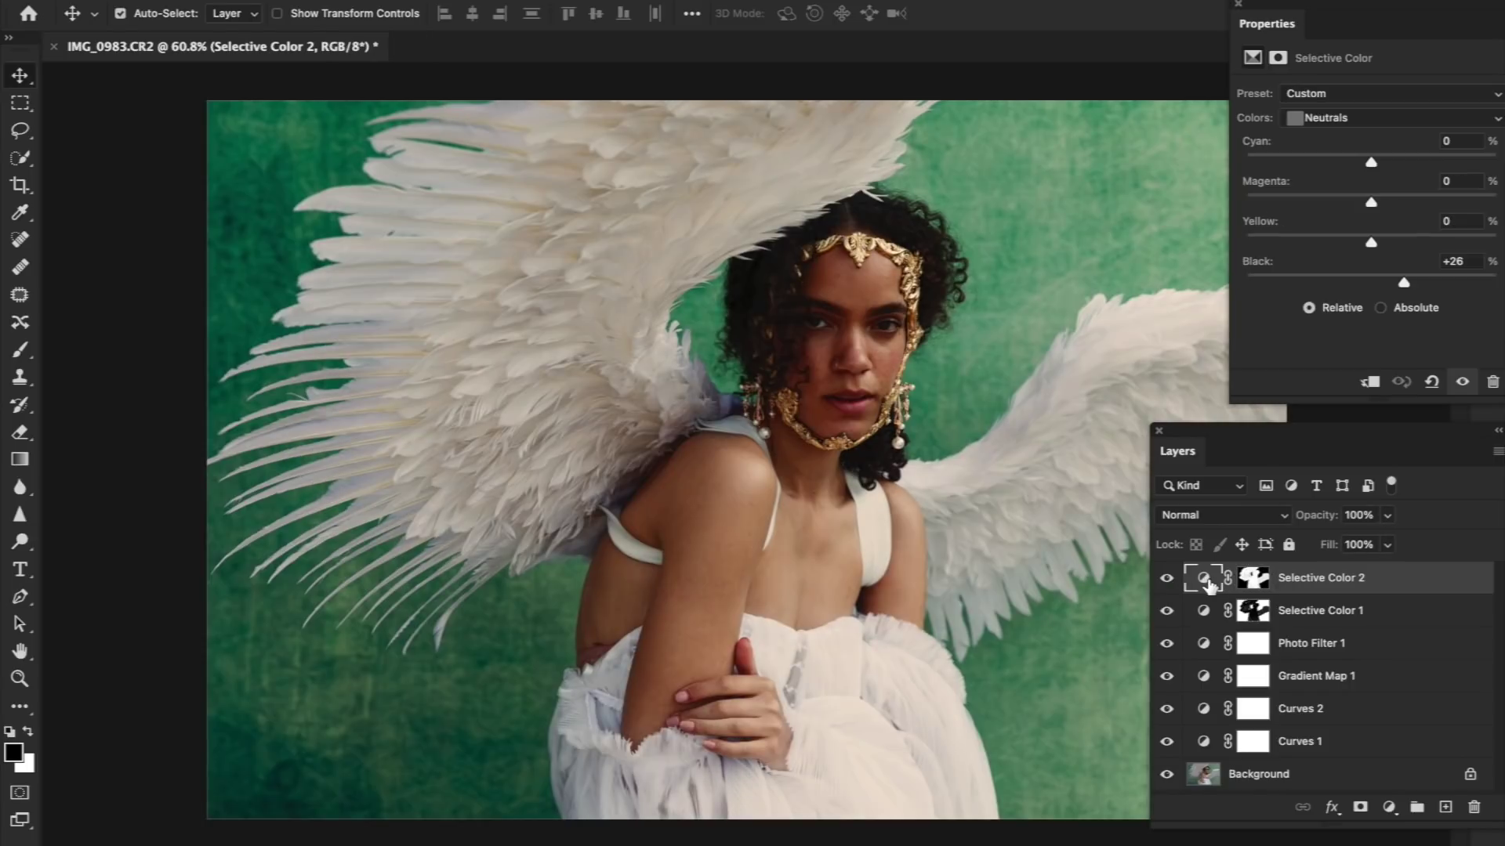
pyautogui.moveTo(1270, 17); pyautogui.dragTo(1211, 36)
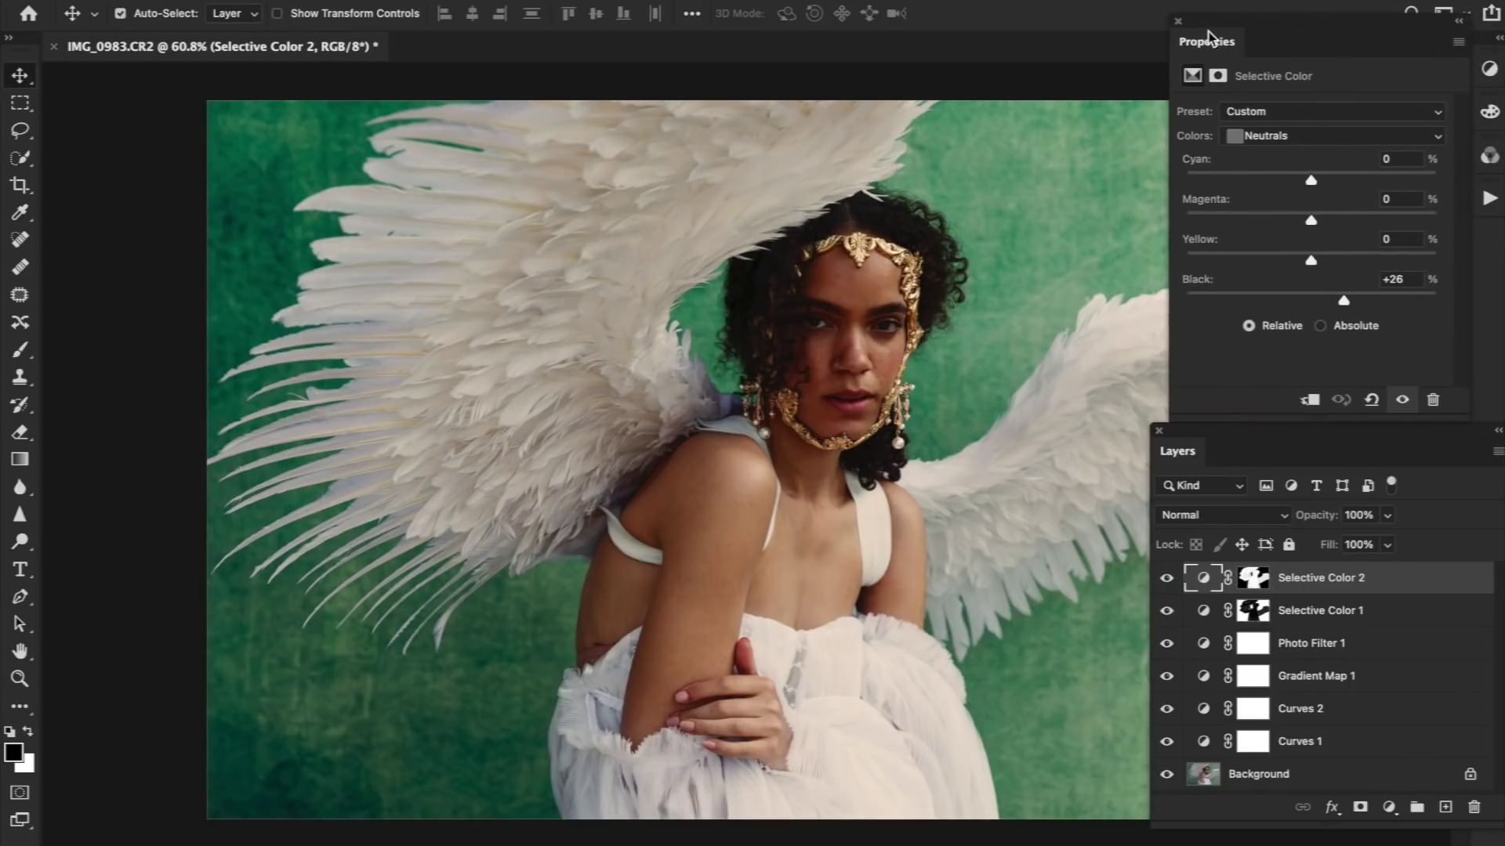
pyautogui.moveTo(1320, 519); pyautogui.dragTo(1279, 521)
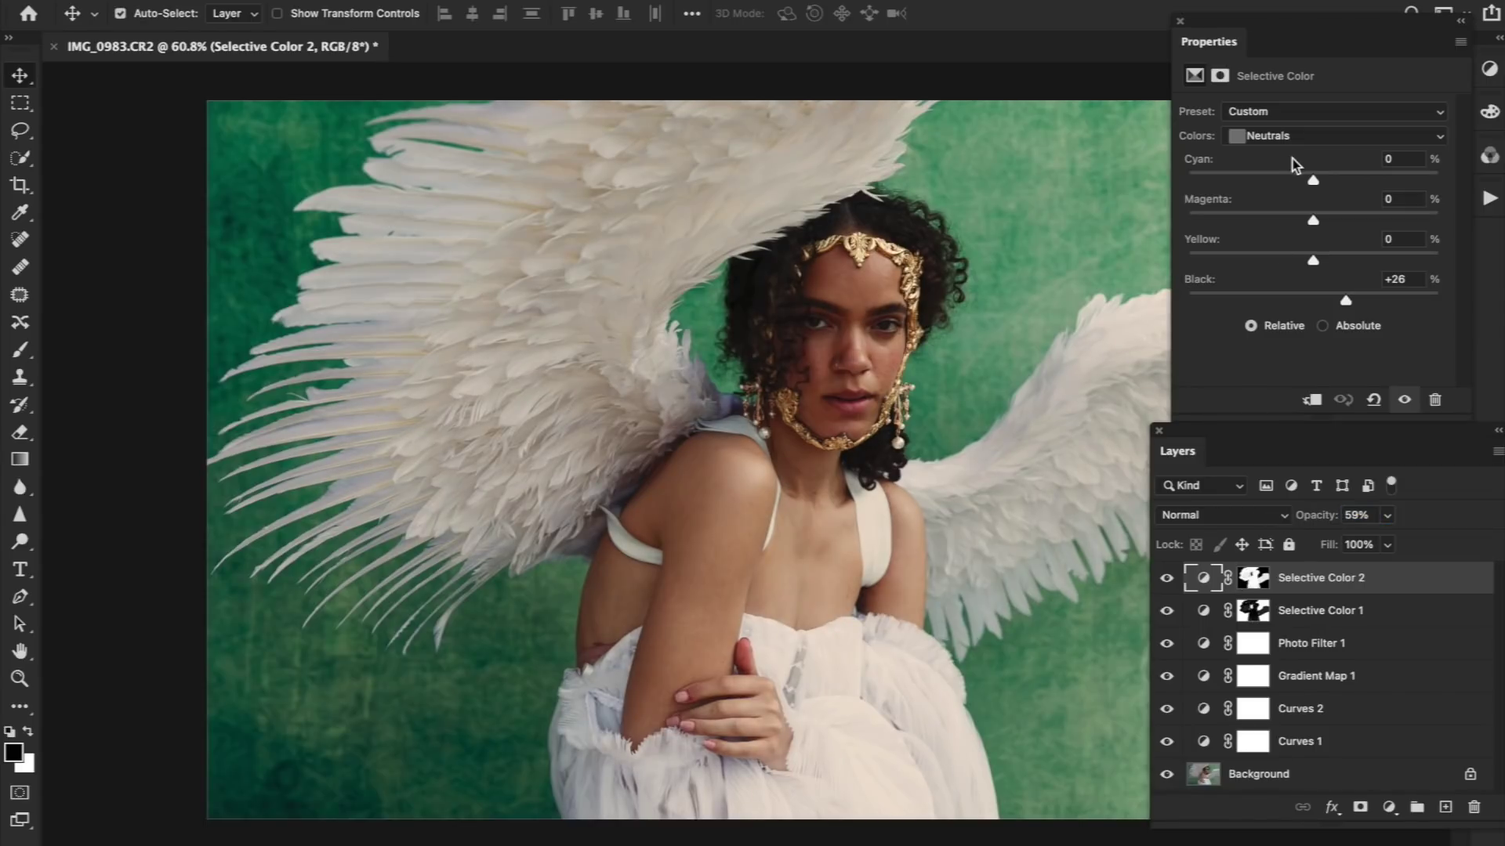
pyautogui.moveTo(1314, 181); pyautogui.dragTo(1268, 181)
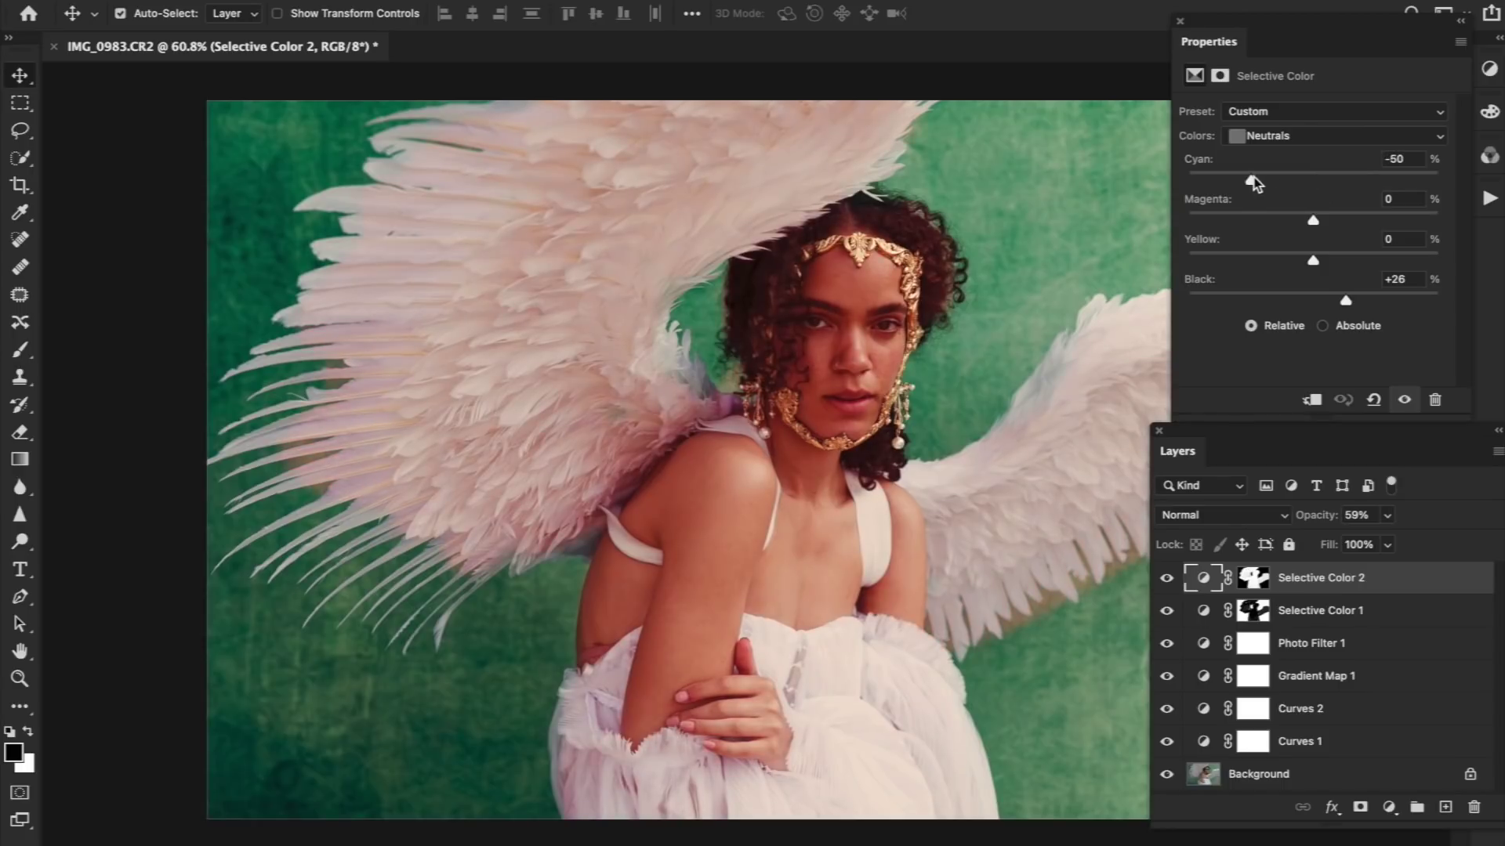
pyautogui.hotkey('ctrl', 'z')
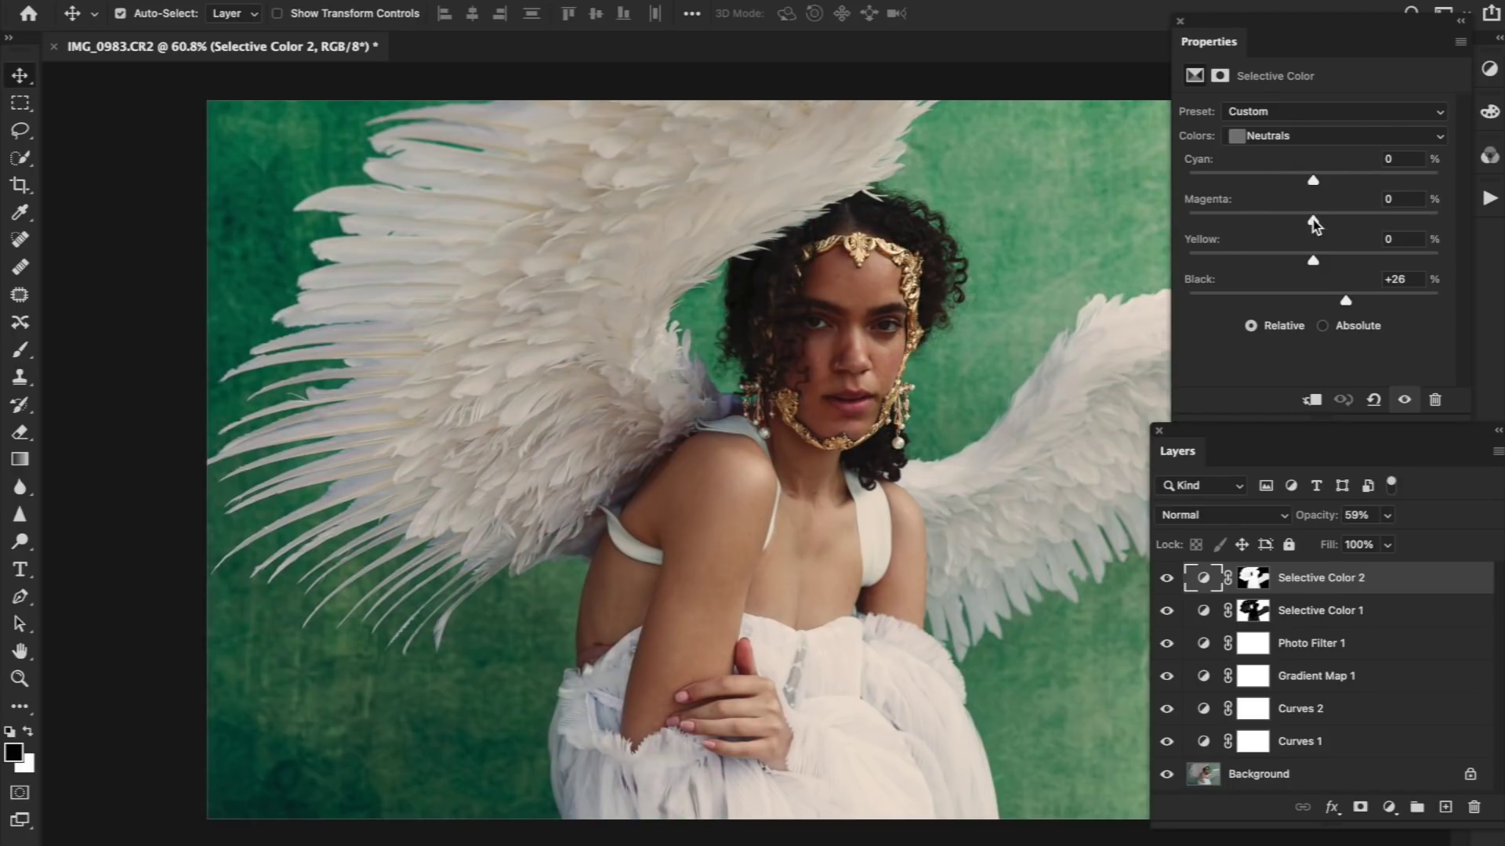
# Set the Neutrals' Magenta to -2% and Yellow to +2%, and lower the Selective Color 2 layer's opacity to 40%
pyautogui.moveTo(1313, 219); pyautogui.dragTo(1315, 257)
pyautogui.click(1166, 580)
pyautogui.click(1166, 580)
pyautogui.moveTo(1327, 520); pyautogui.dragTo(1313, 522)
# Lower the Photo Filter 1 layer's opacity to 12%
pyautogui.click(1165, 646)
pyautogui.click(1212, 652)
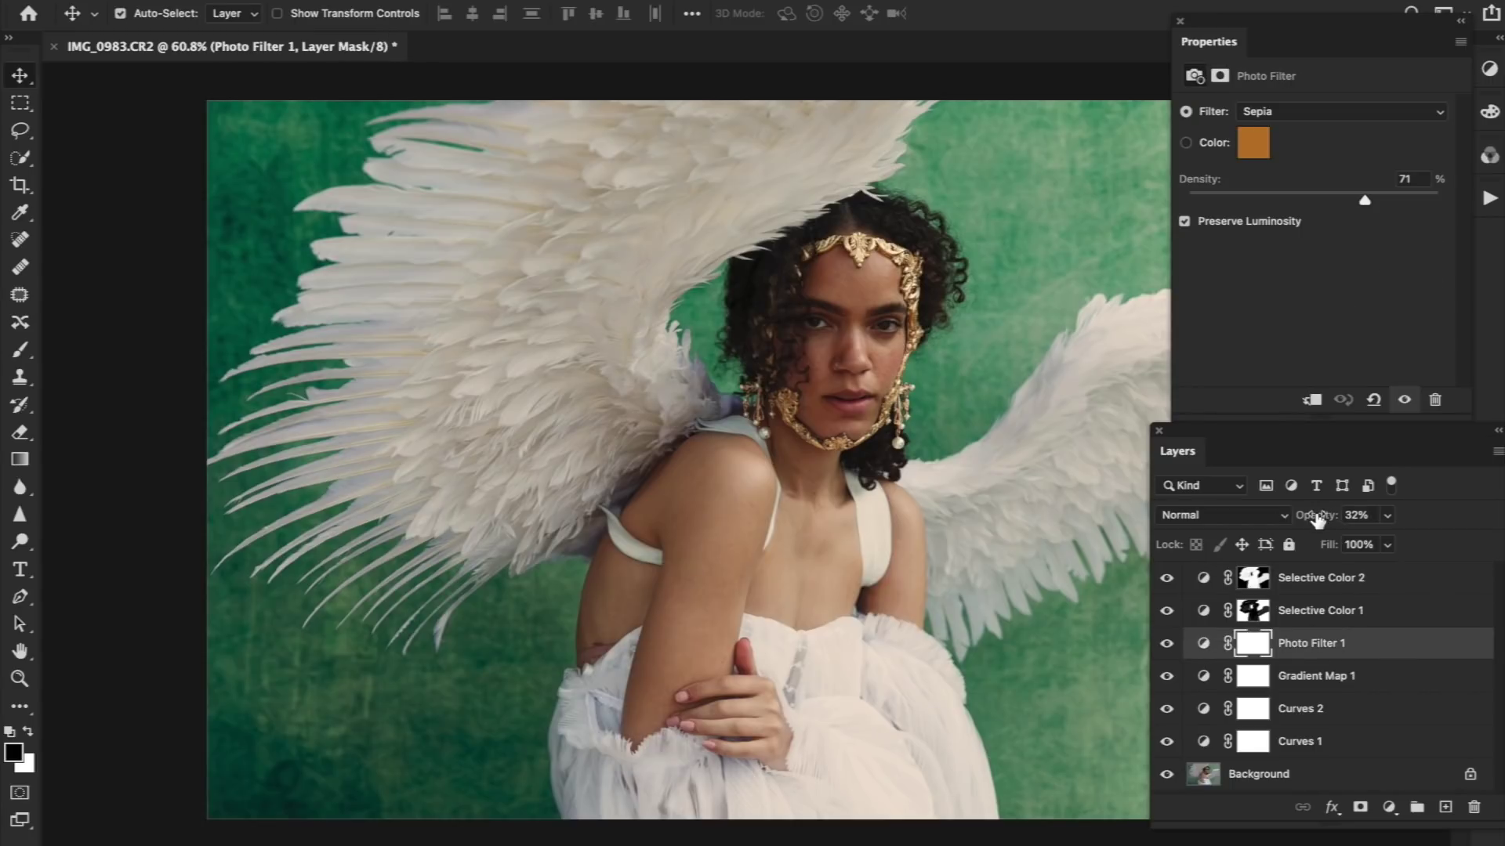
pyautogui.moveTo(1323, 511); pyautogui.dragTo(1302, 522)
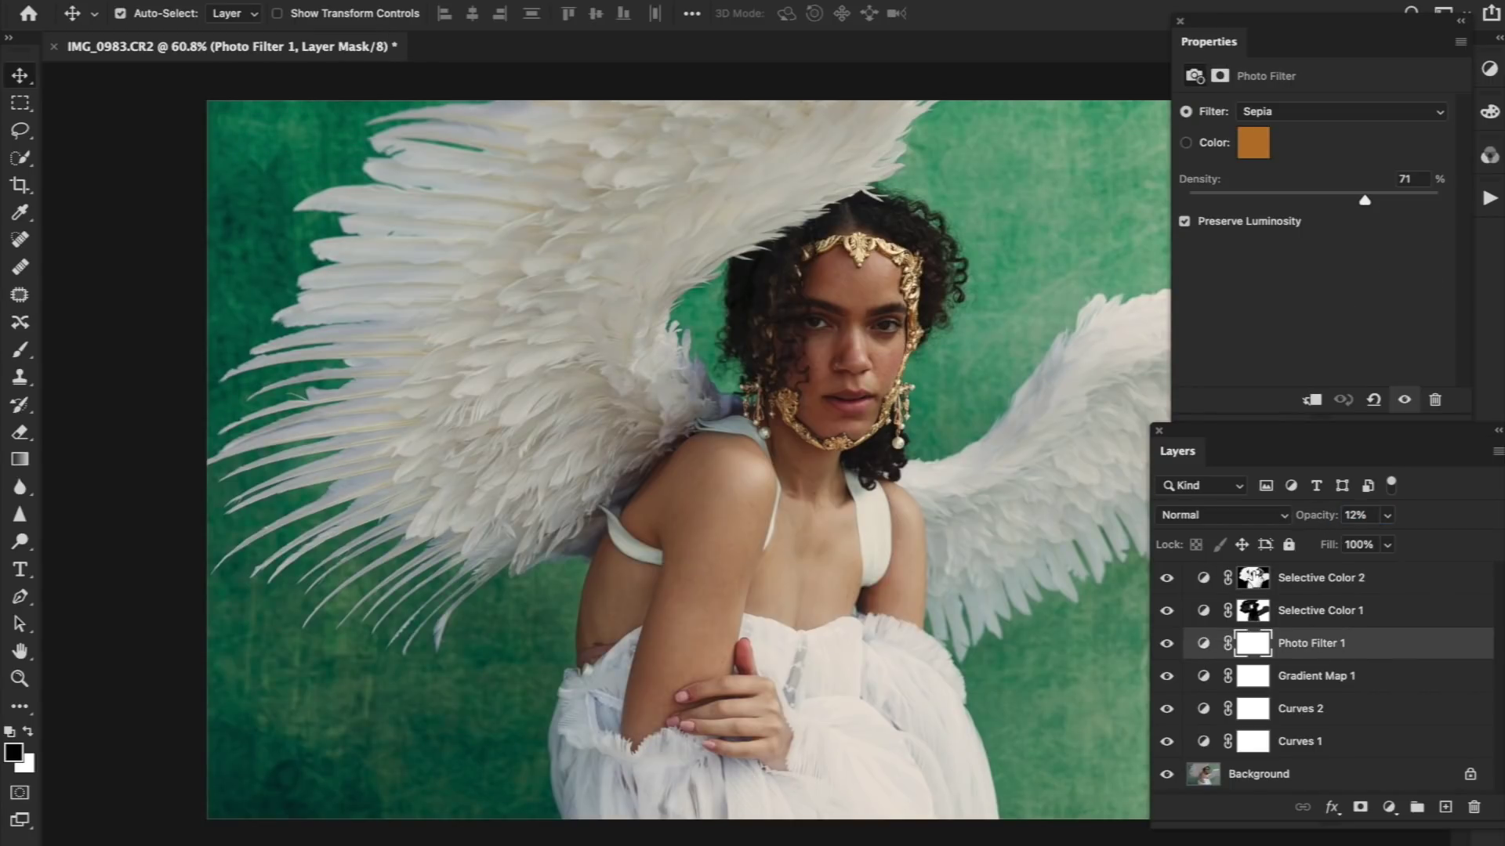
# Set the Gradient Map 1 layer's opacity to 10%
pyautogui.click(1168, 679)
pyautogui.click(1205, 678)
pyautogui.moveTo(1307, 524); pyautogui.dragTo(1317, 526)
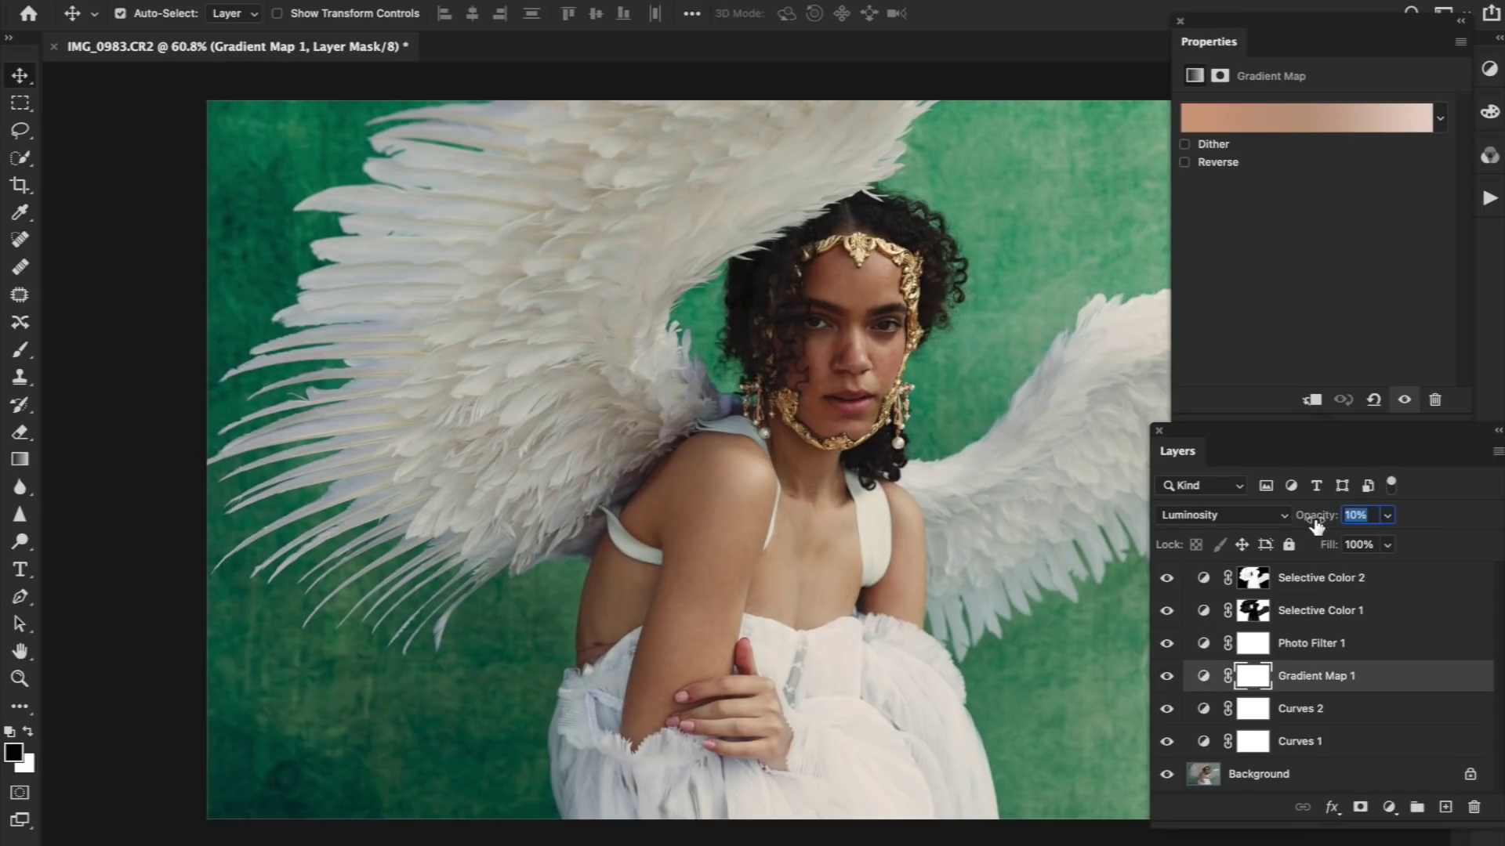
# Compare the image with and without the Curves 2 layer and open its curve settings
pyautogui.click(1167, 712)
pyautogui.click(1167, 710)
pyautogui.click(1205, 710)
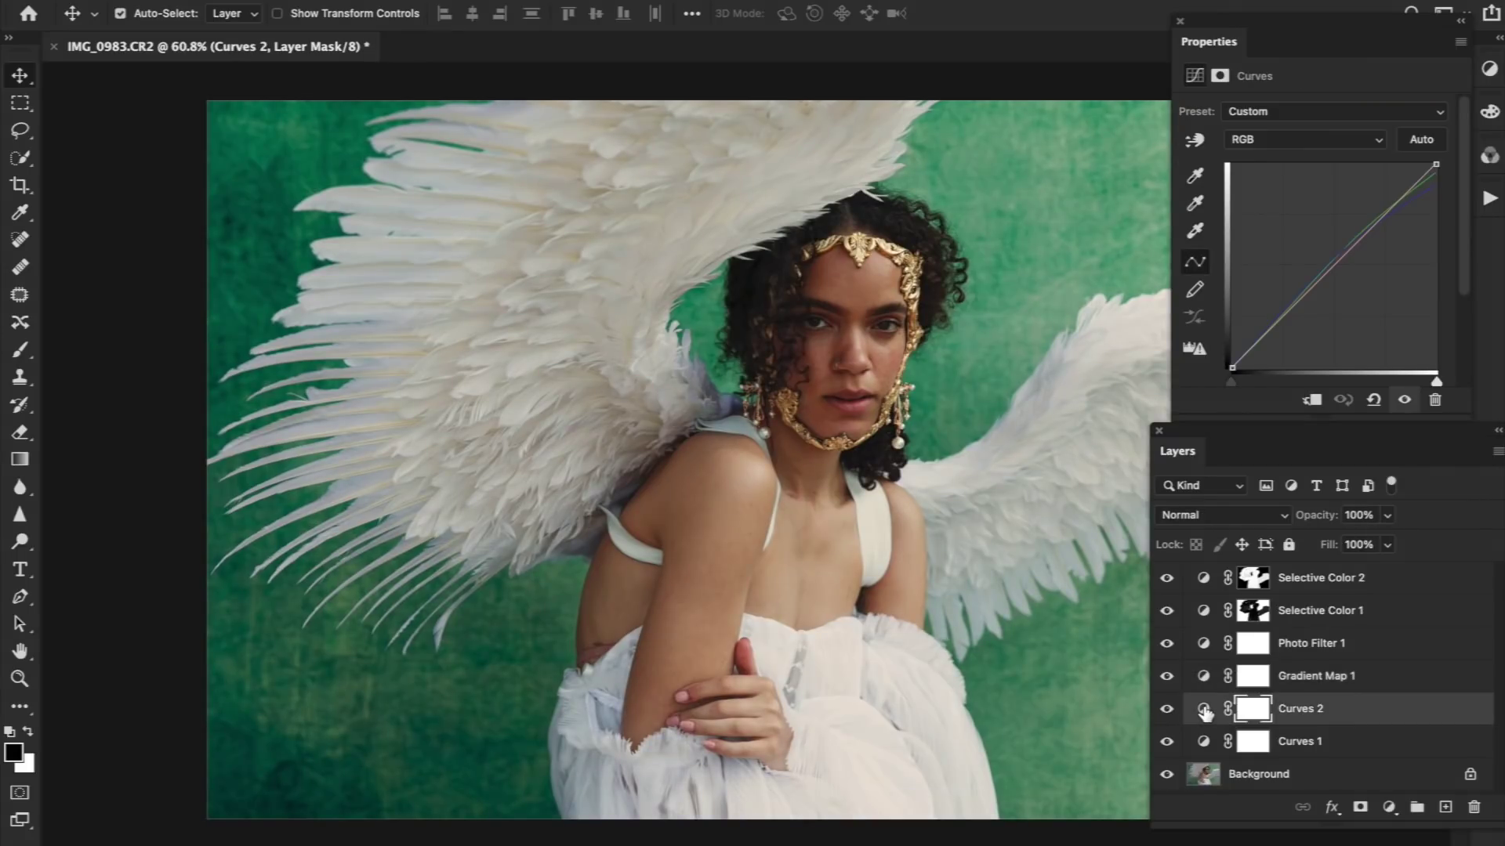
# Check the Curves 1 layer's effect and nudge its midtone and shadow curve points slightly upward
pyautogui.click(1166, 745)
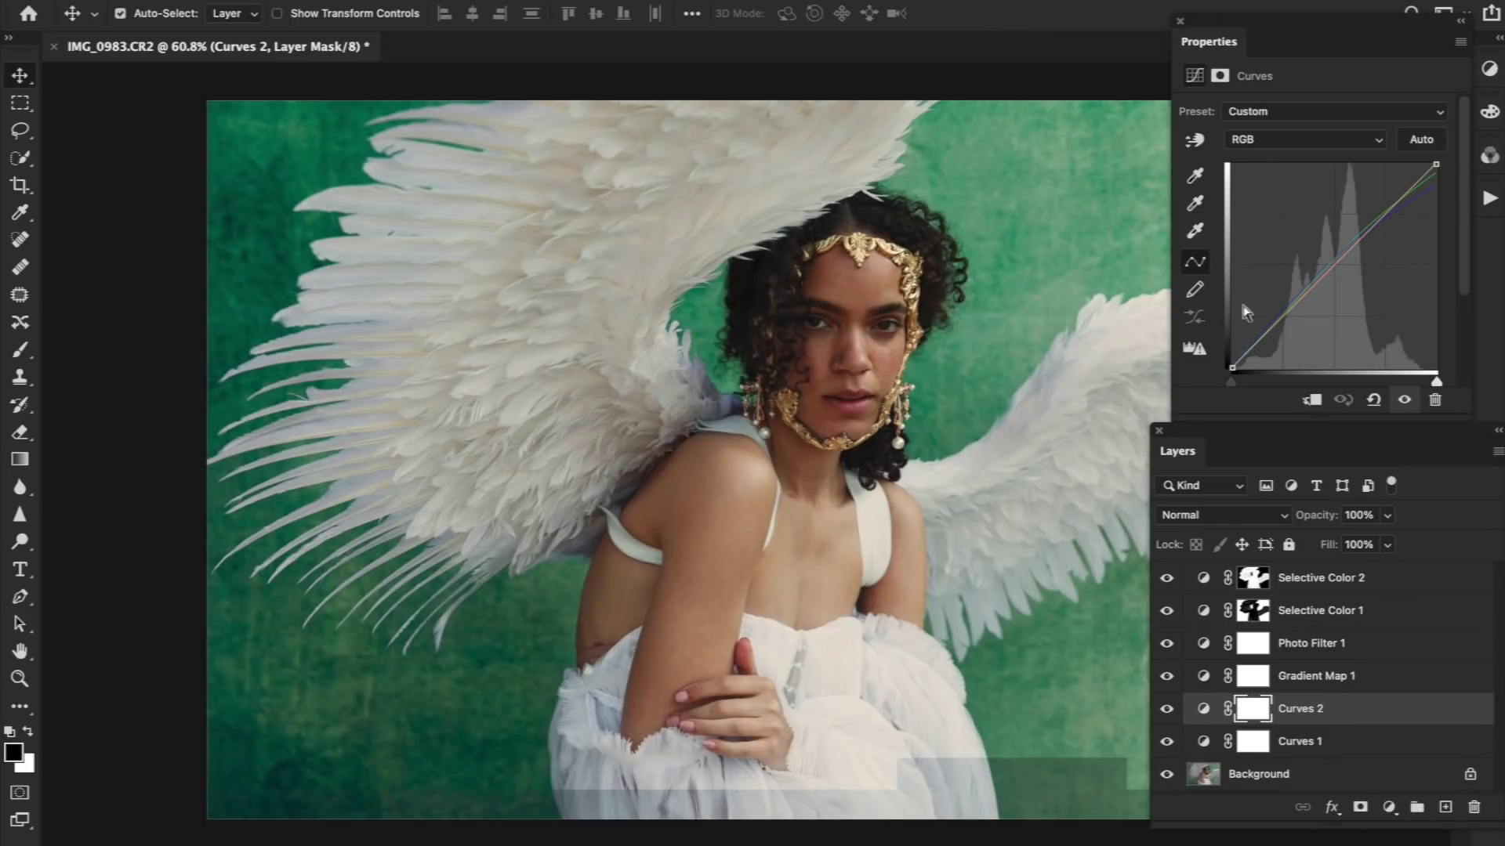
pyautogui.click(1203, 743)
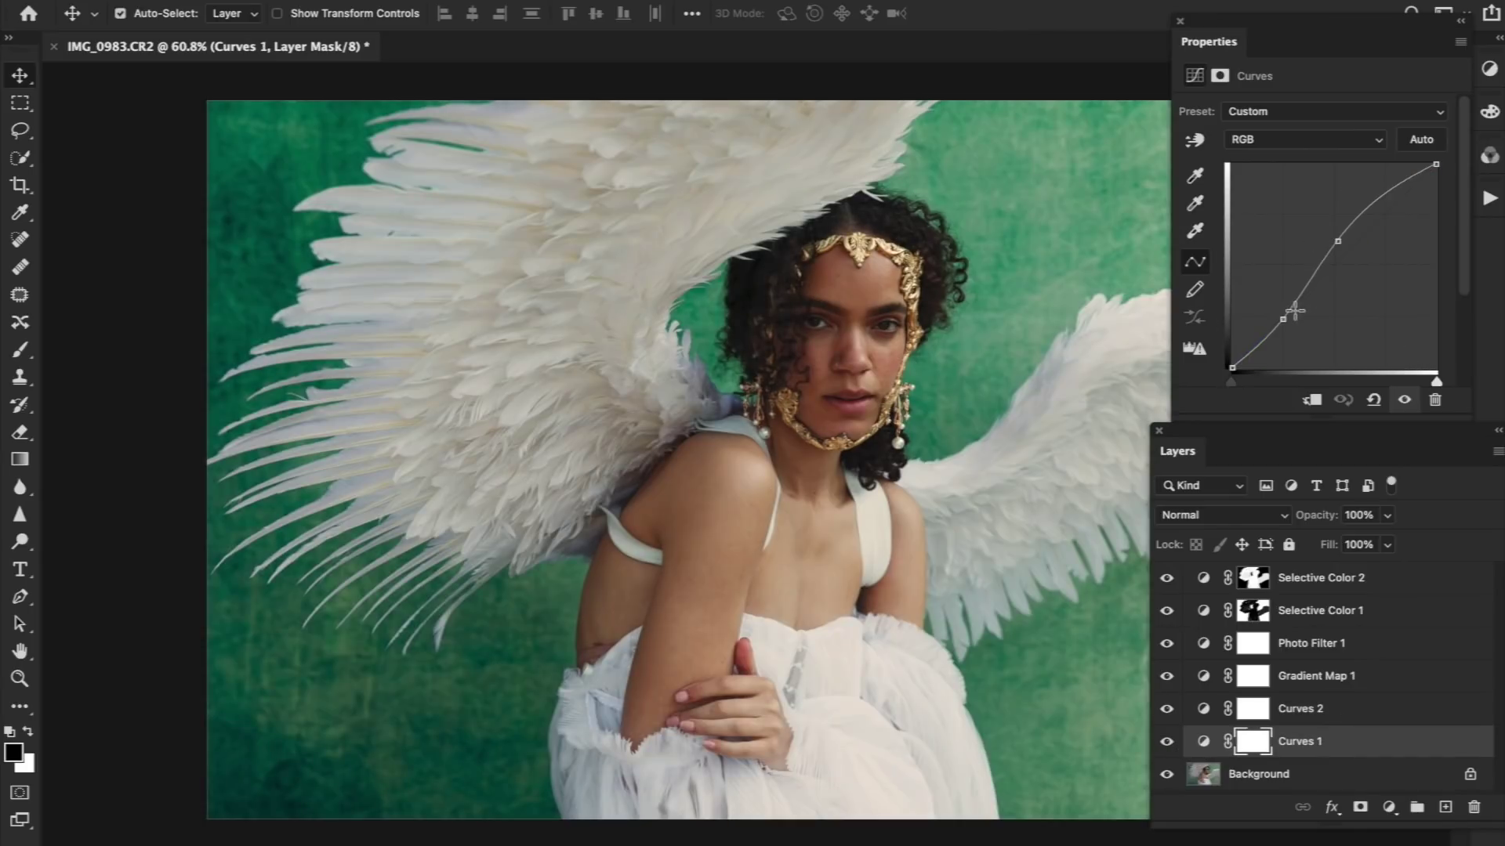
pyautogui.moveTo(1337, 241); pyautogui.dragTo(1338, 238)
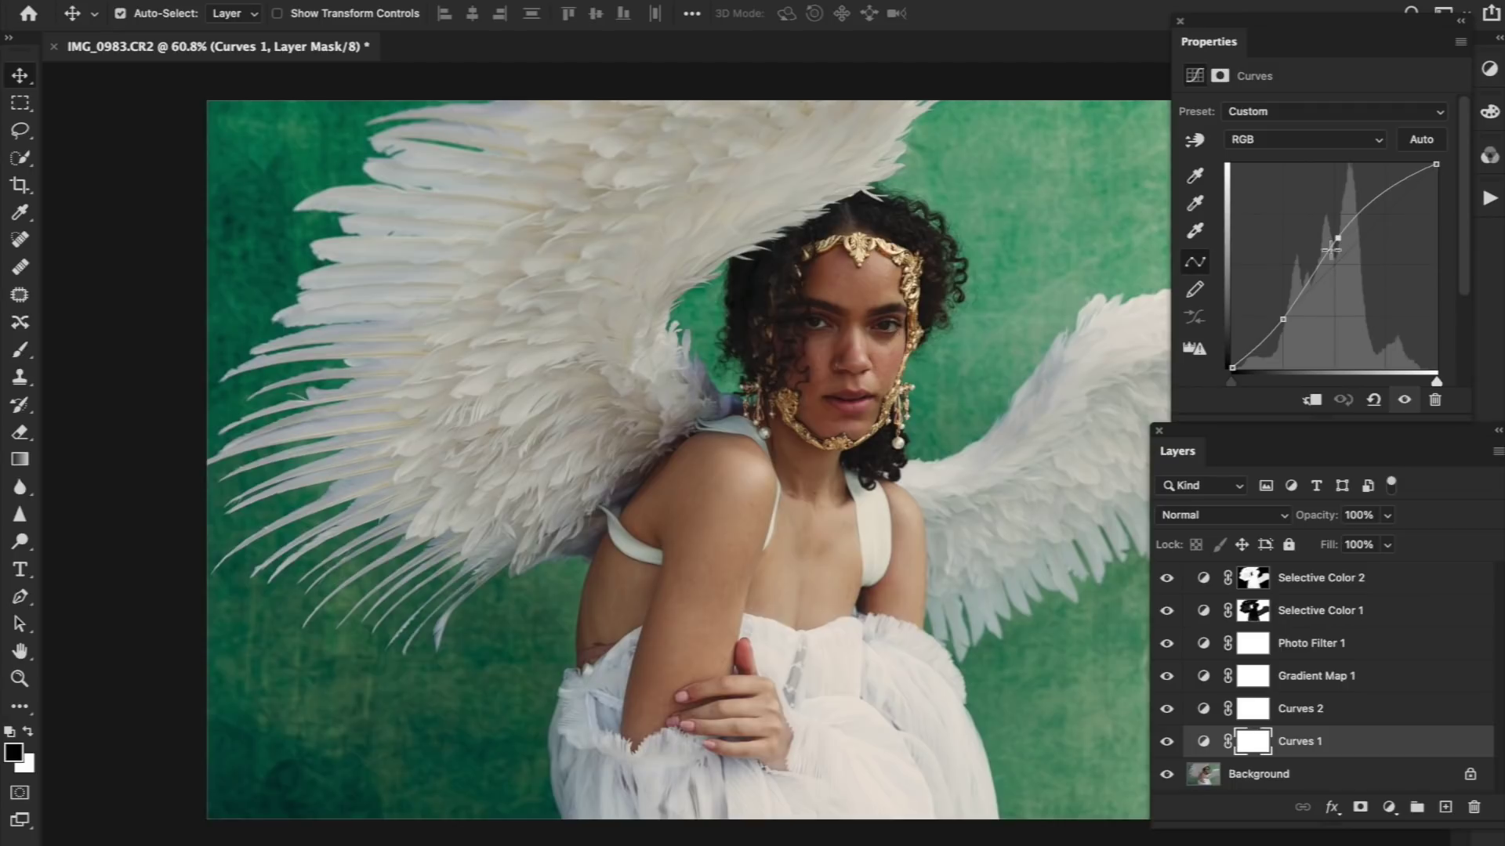
pyautogui.moveTo(1282, 322); pyautogui.dragTo(1286, 315)
# Begin adding a new adjustment layer above the Selective Color 2 layer
pyautogui.click(1324, 581)
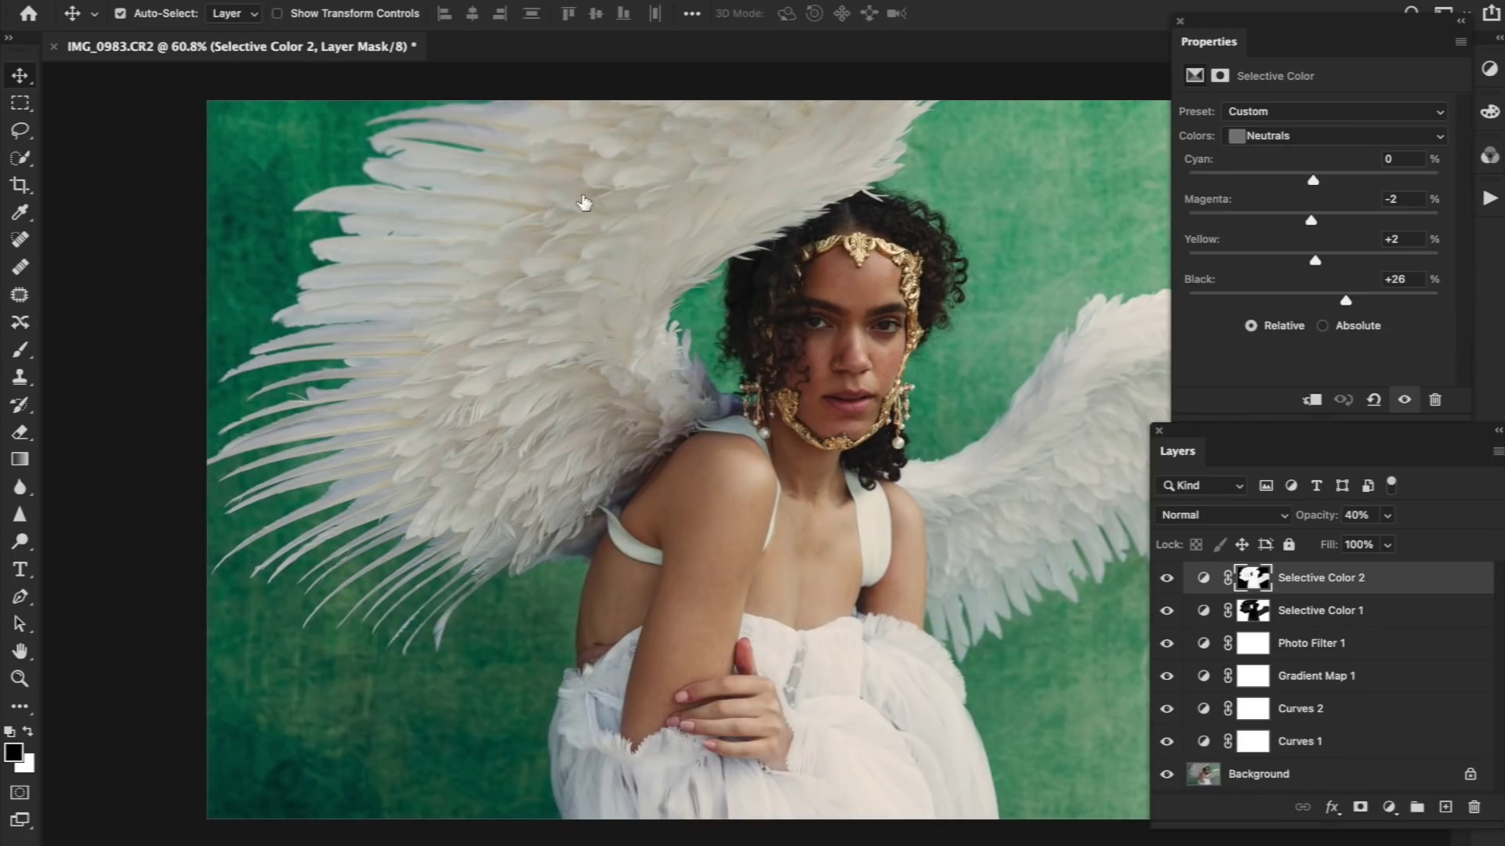
pyautogui.click(356, 3)
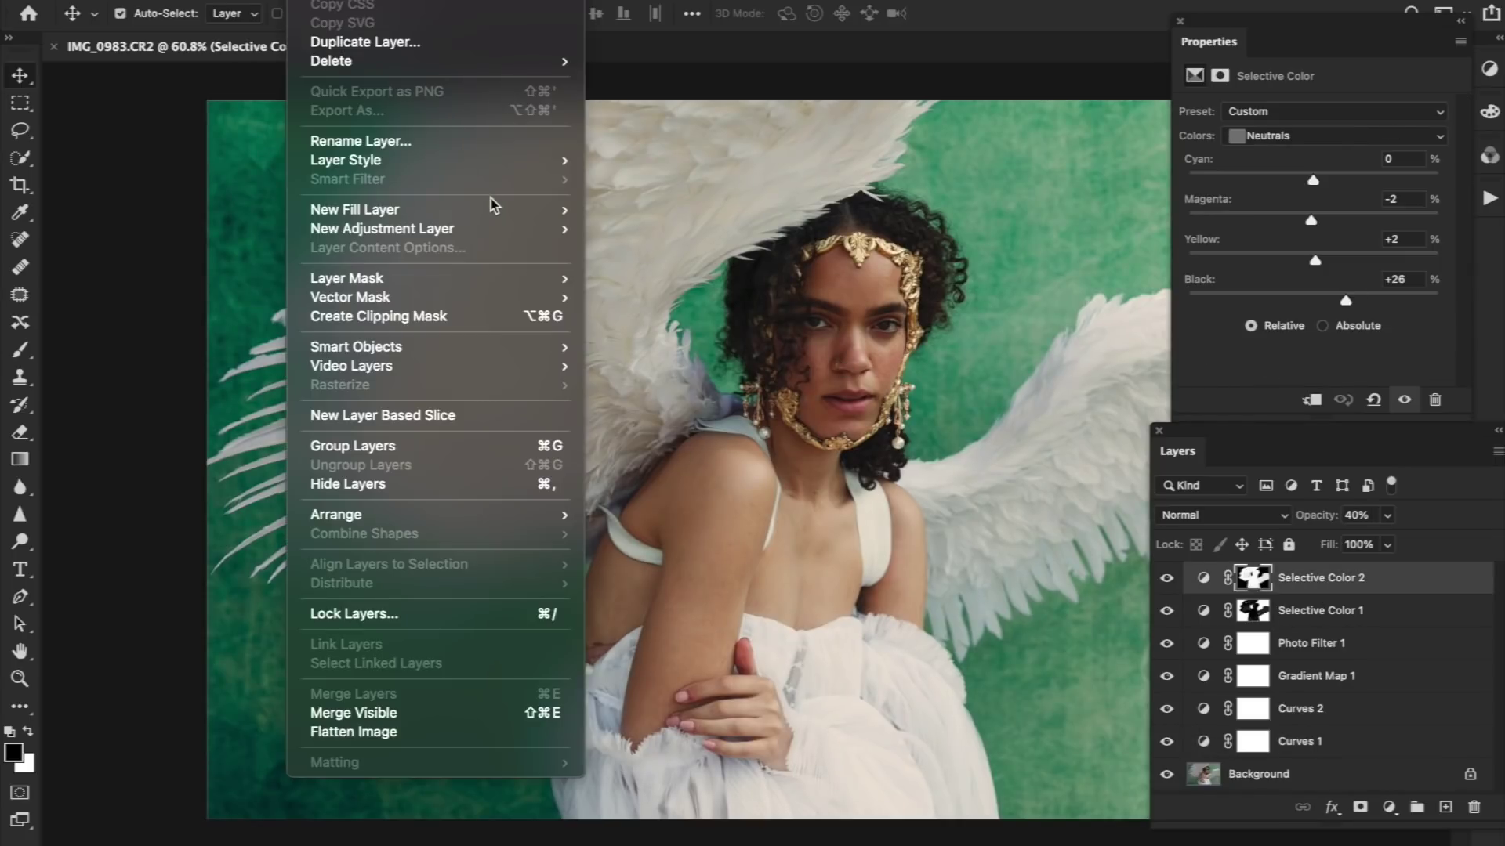
pyautogui.moveTo(525, 229)
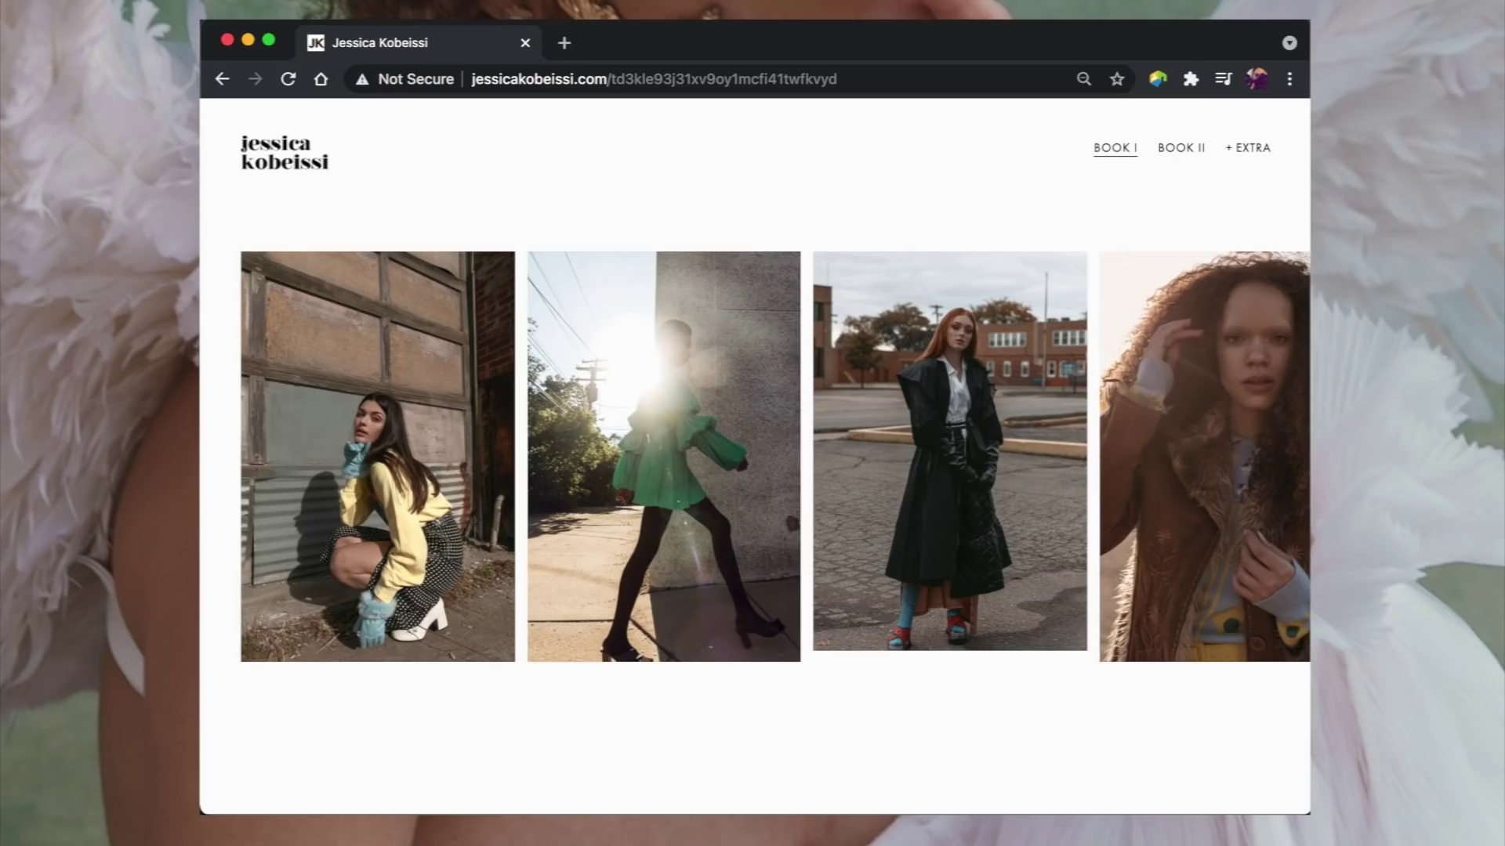
# Switch to the browser and look through the photography portfolio's Book I and Dreamy Portraits galleries
pyautogui.click(1260, 472)
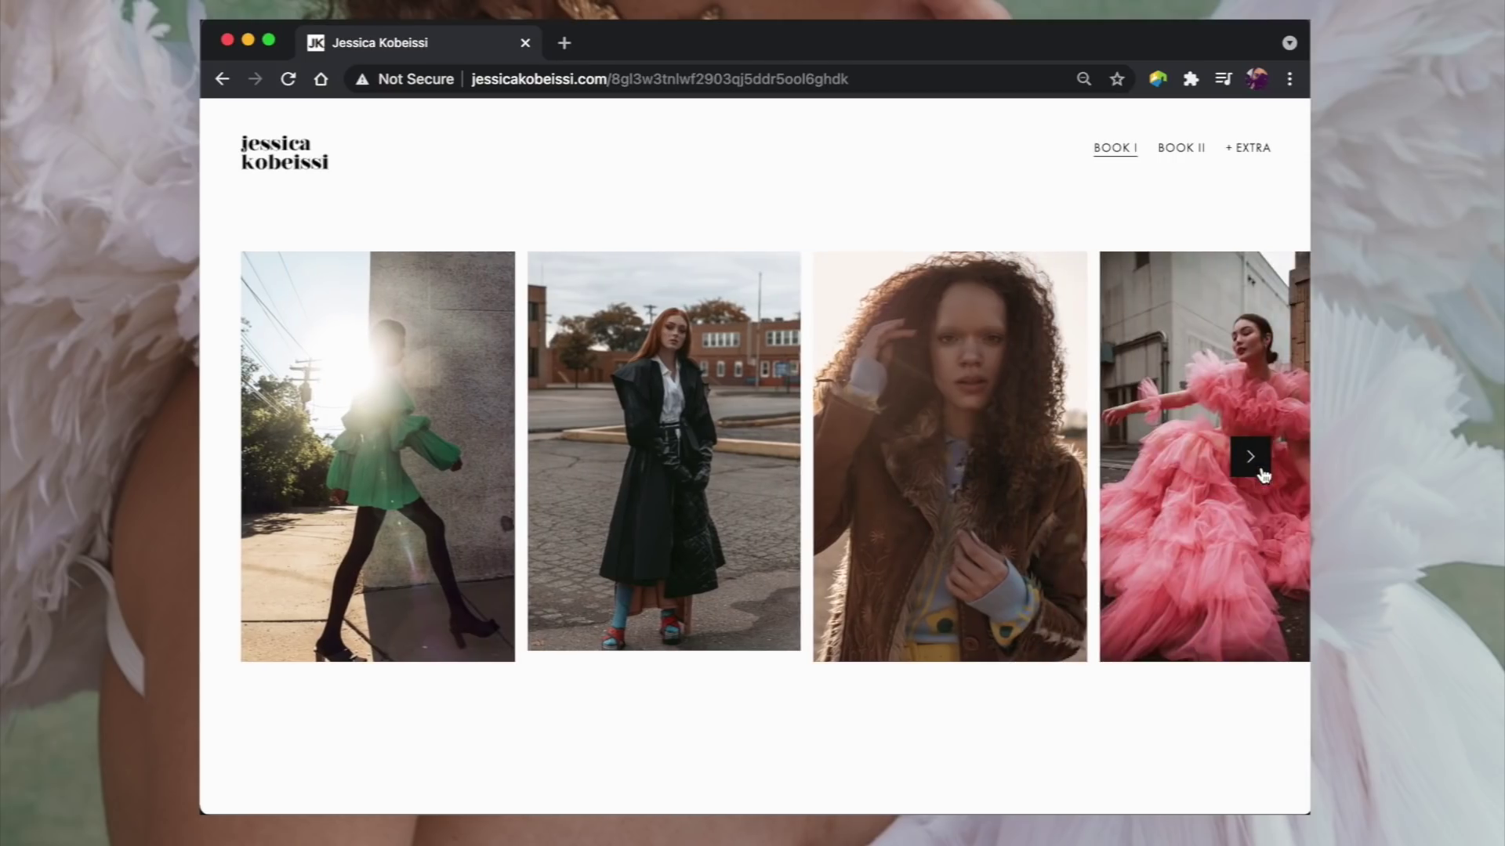
pyautogui.click(1260, 472)
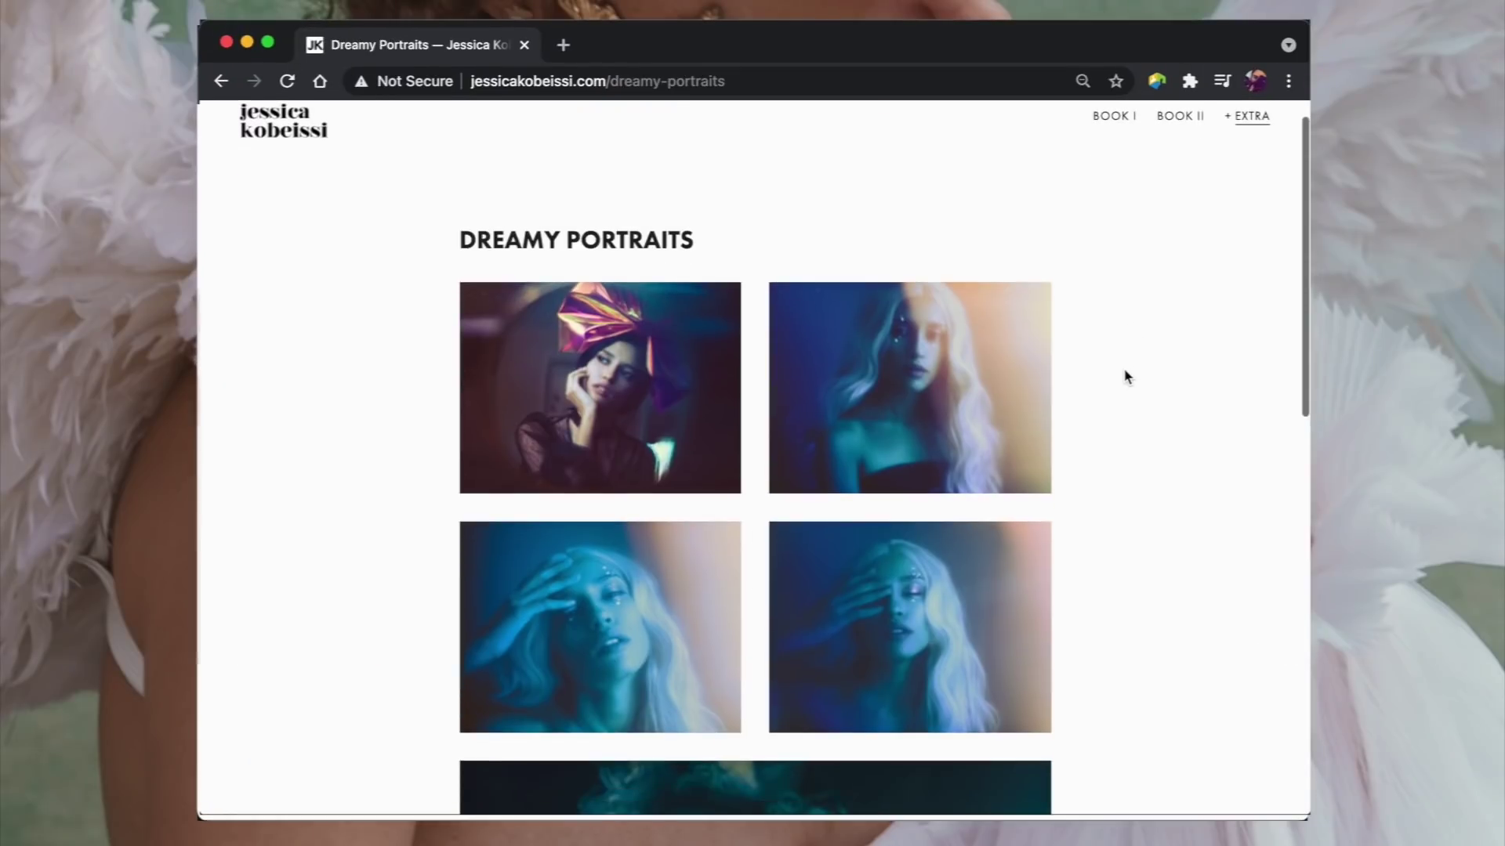
pyautogui.scroll(-6, 1126, 376)
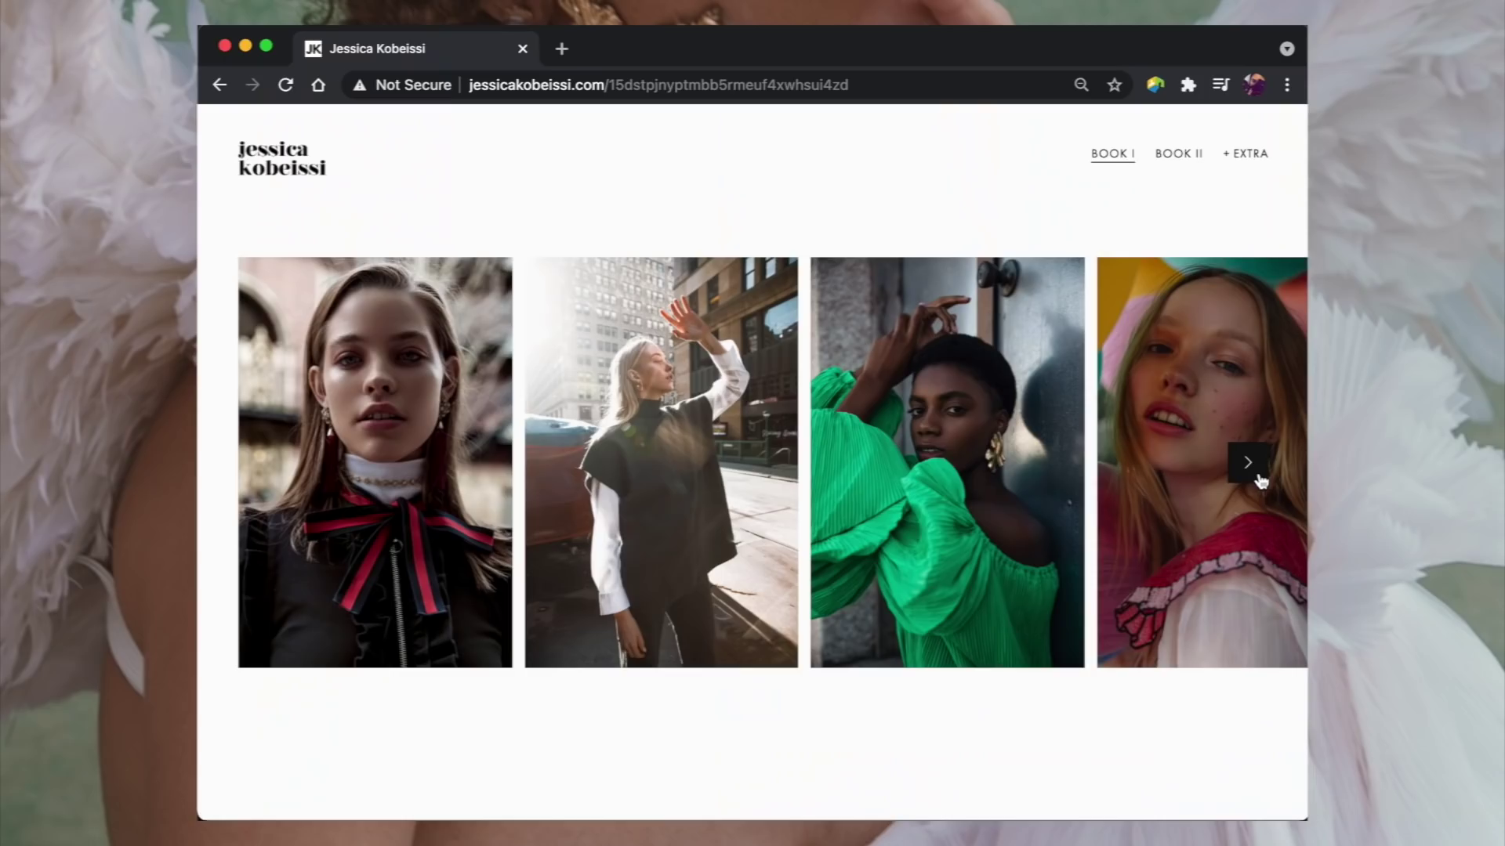
pyautogui.click(1259, 479)
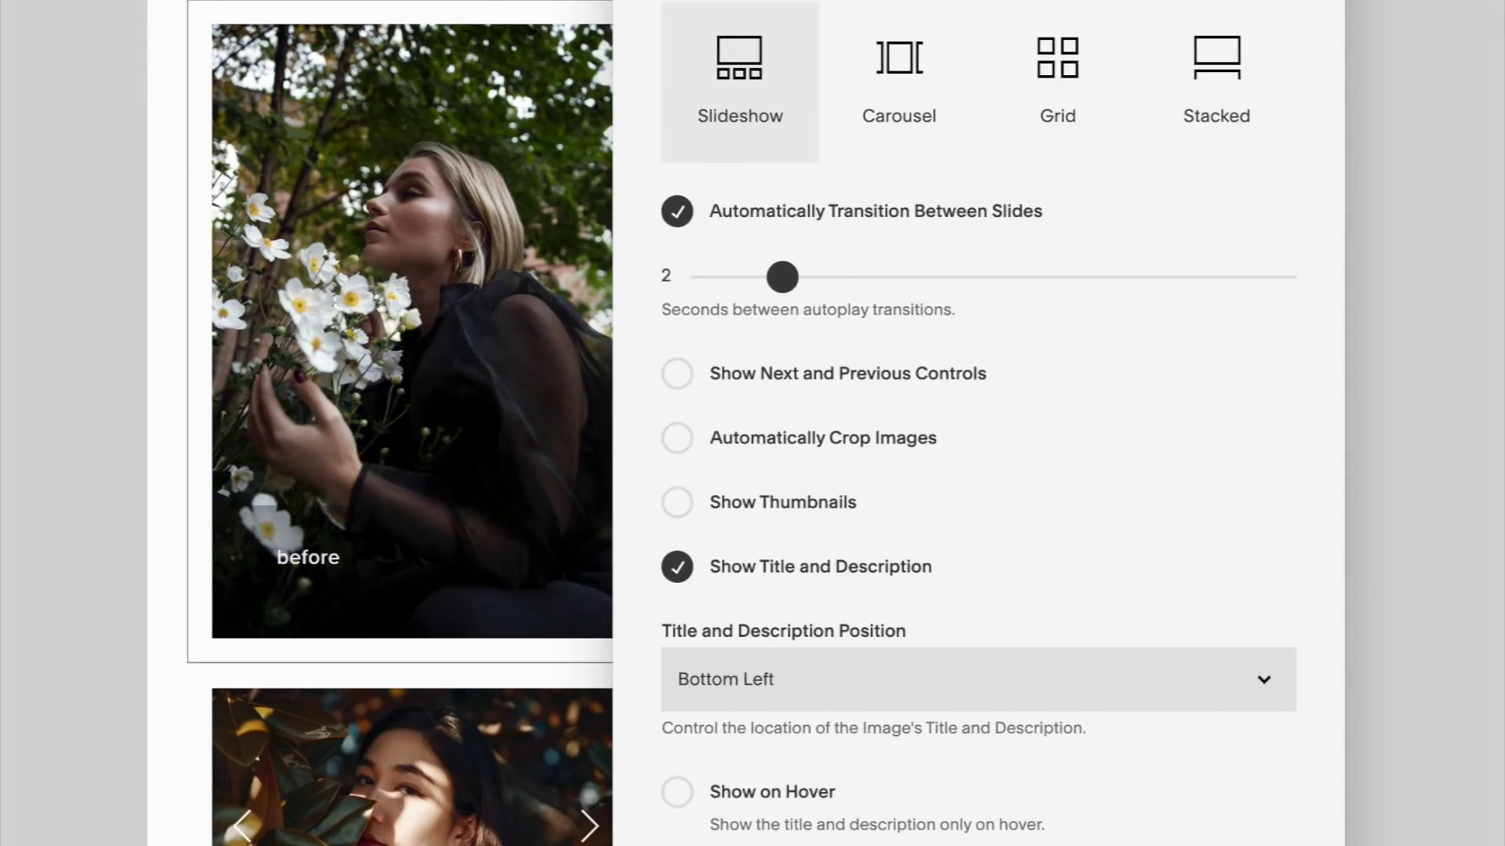
# Try the Carousel, Grid and Stacked layouts on the gallery block, return to Slideshow, and look through the installed site templates
pyautogui.click(897, 104)
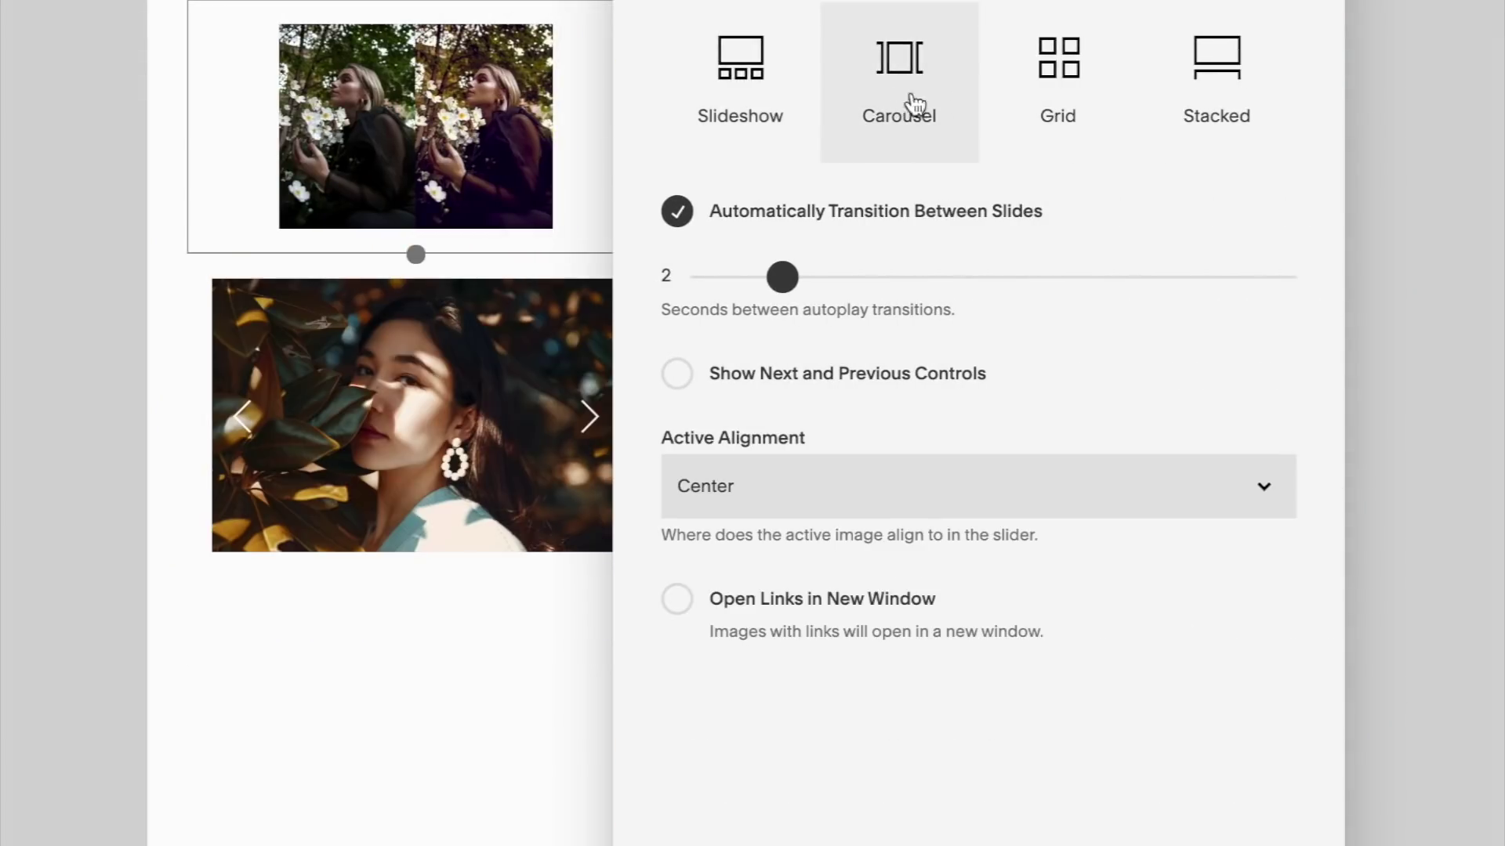
pyautogui.click(1089, 111)
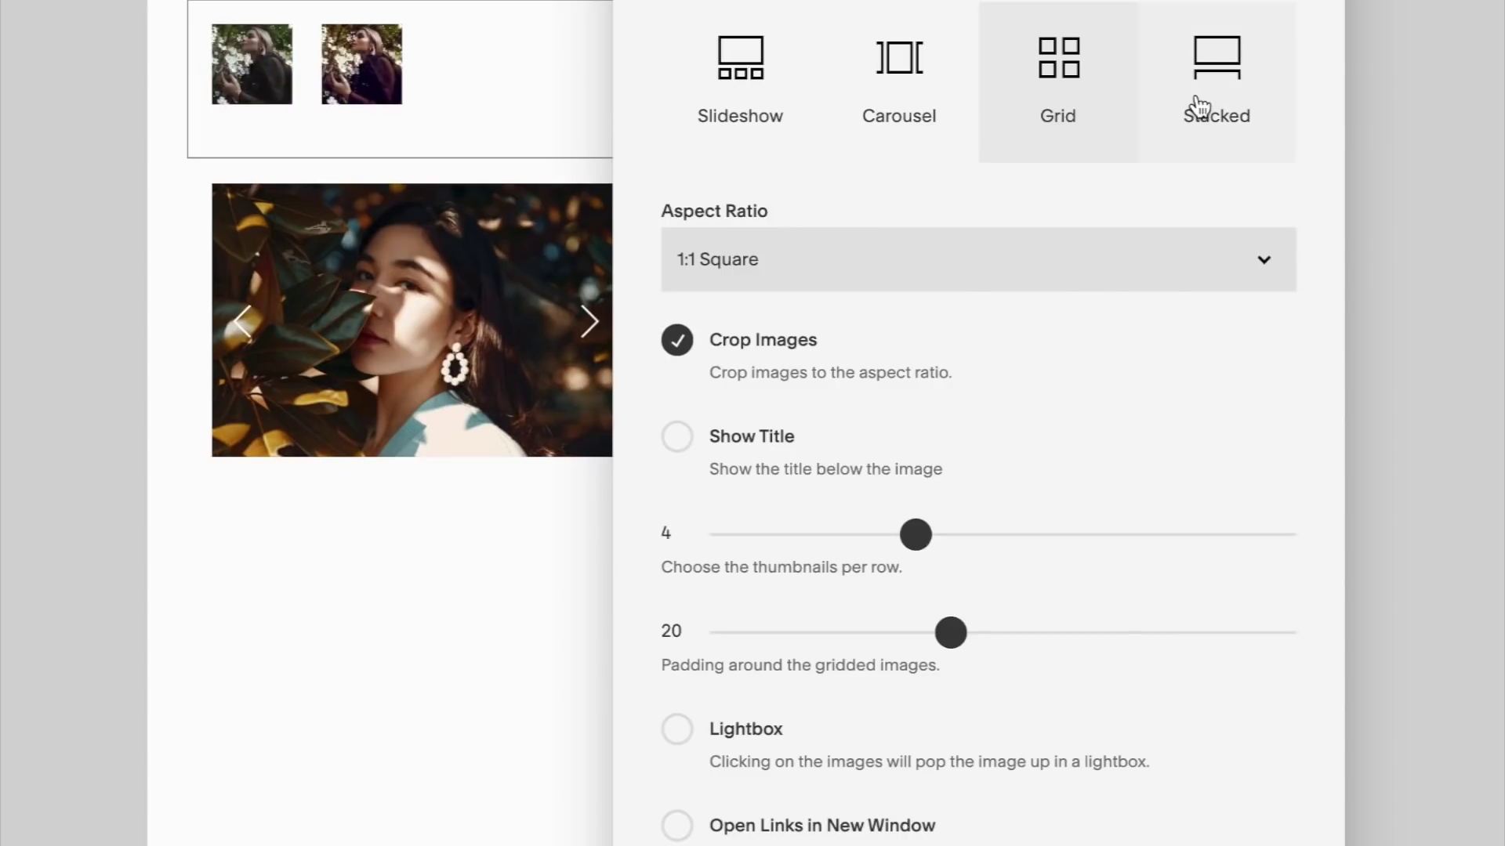
pyautogui.click(1198, 105)
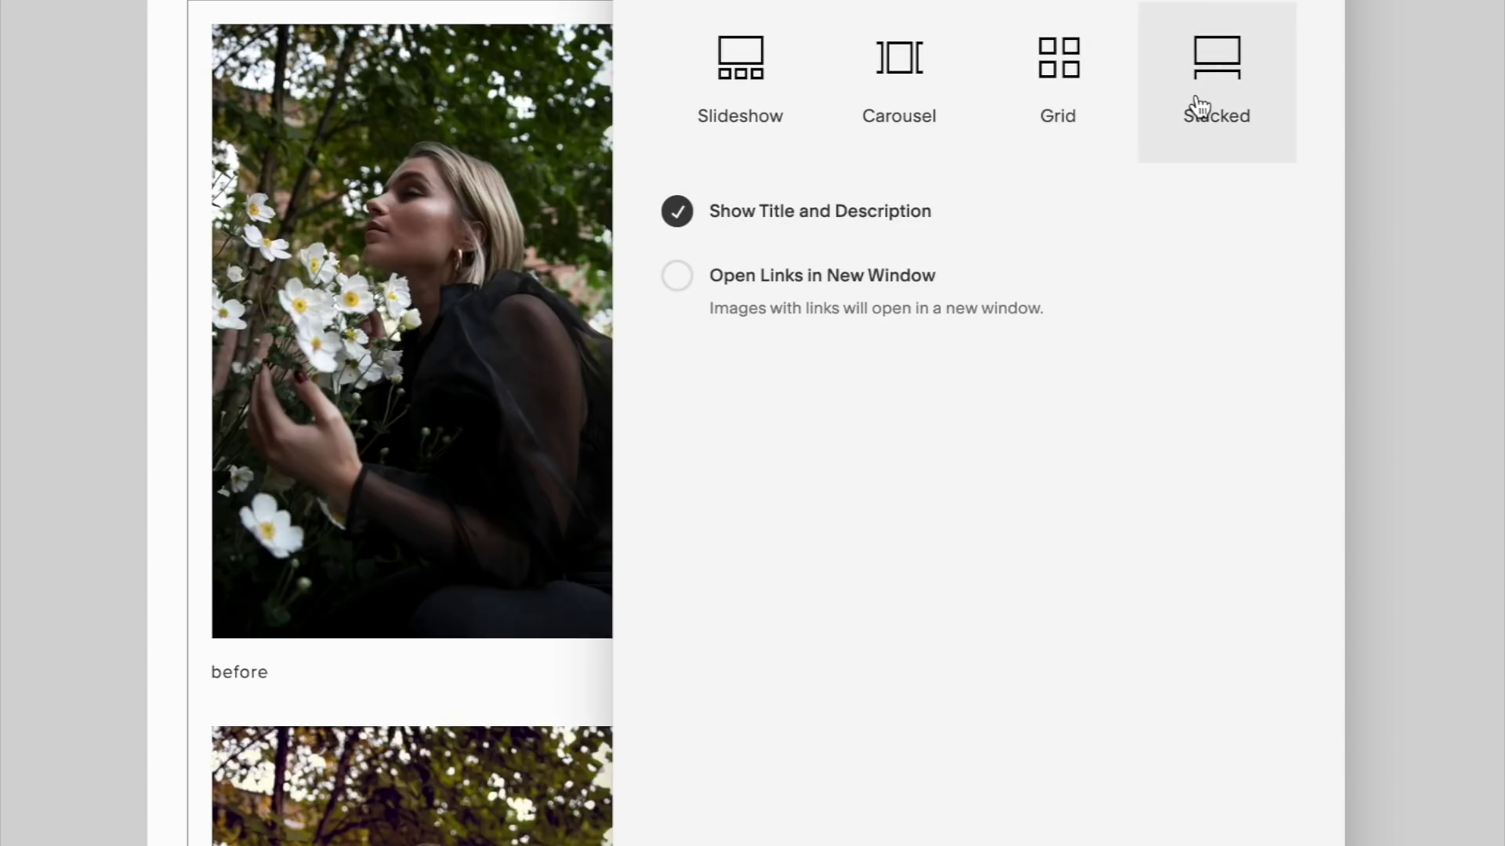
pyautogui.click(770, 95)
pyautogui.scroll(-5, 768, 84)
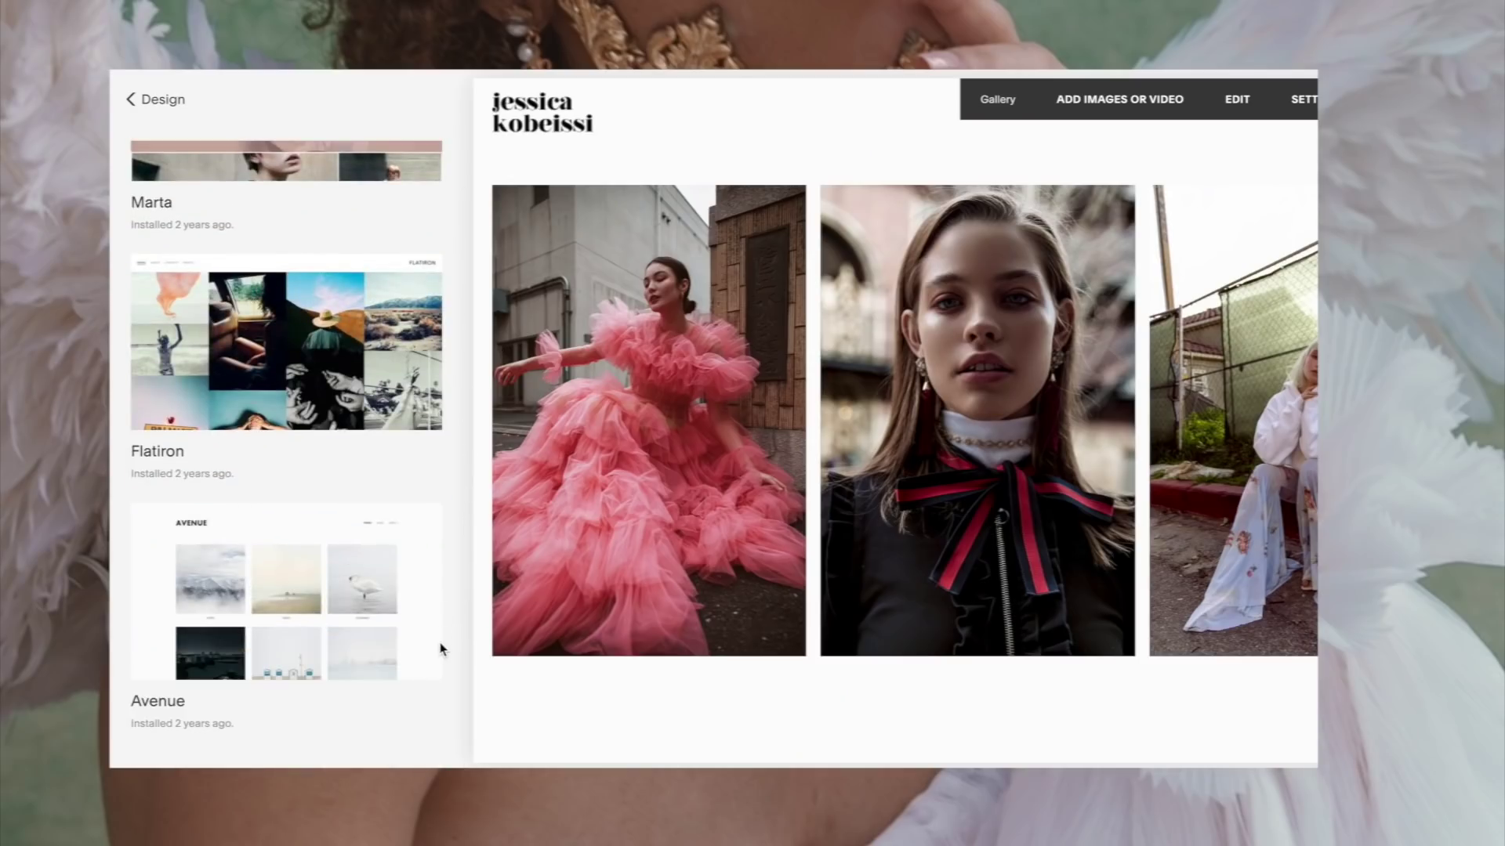
# Look back through the installed site templates, and filter the site's preset shop by Lightroom Preset and by Photoshop Action
pyautogui.scroll(3, 442, 662)
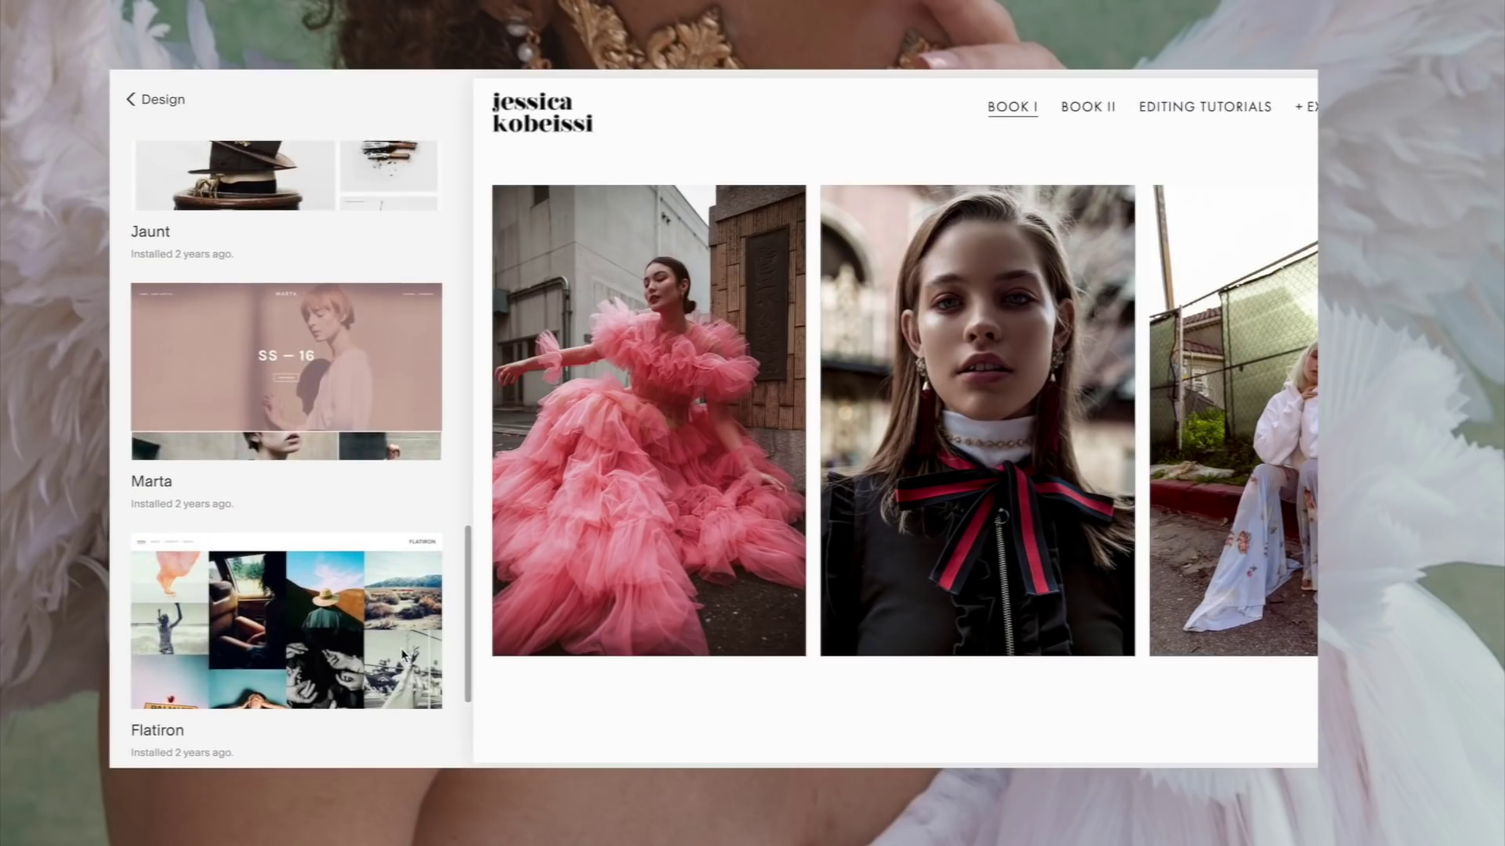
pyautogui.scroll(2, 381, 511)
pyautogui.scroll(3, 381, 505)
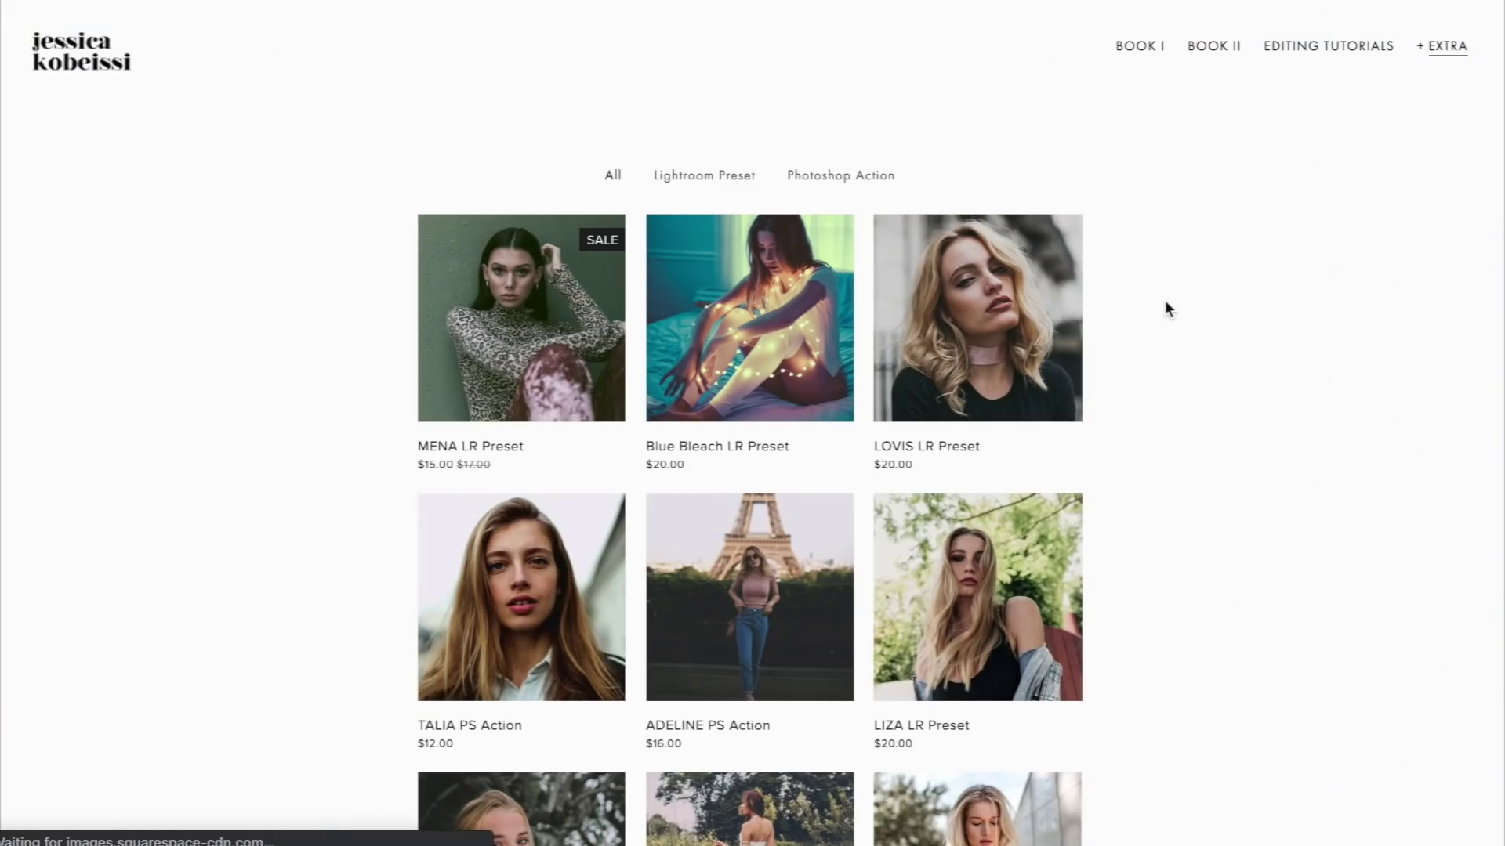
pyautogui.click(704, 189)
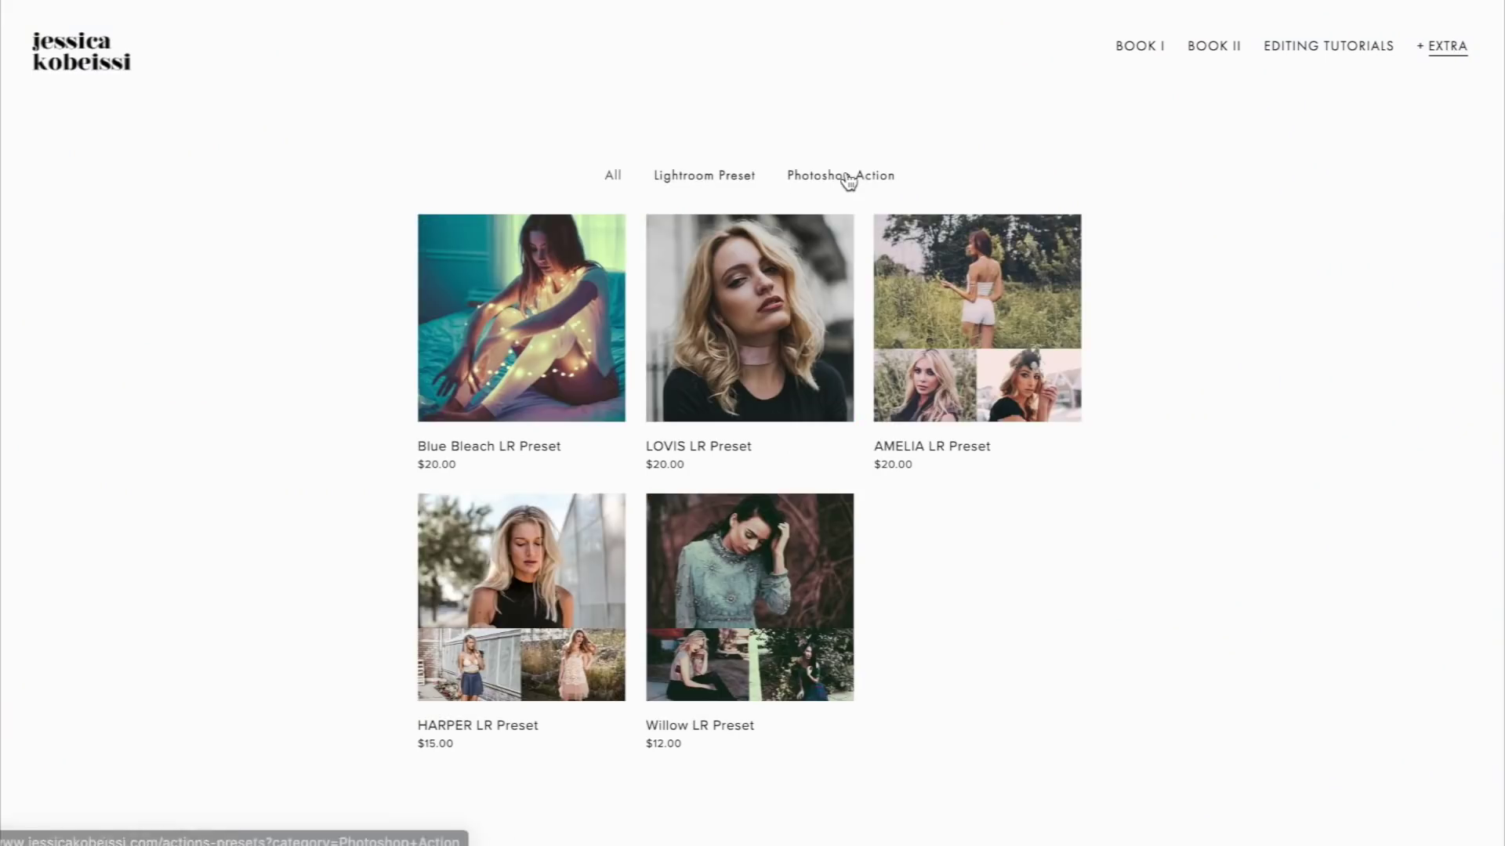
pyautogui.click(860, 180)
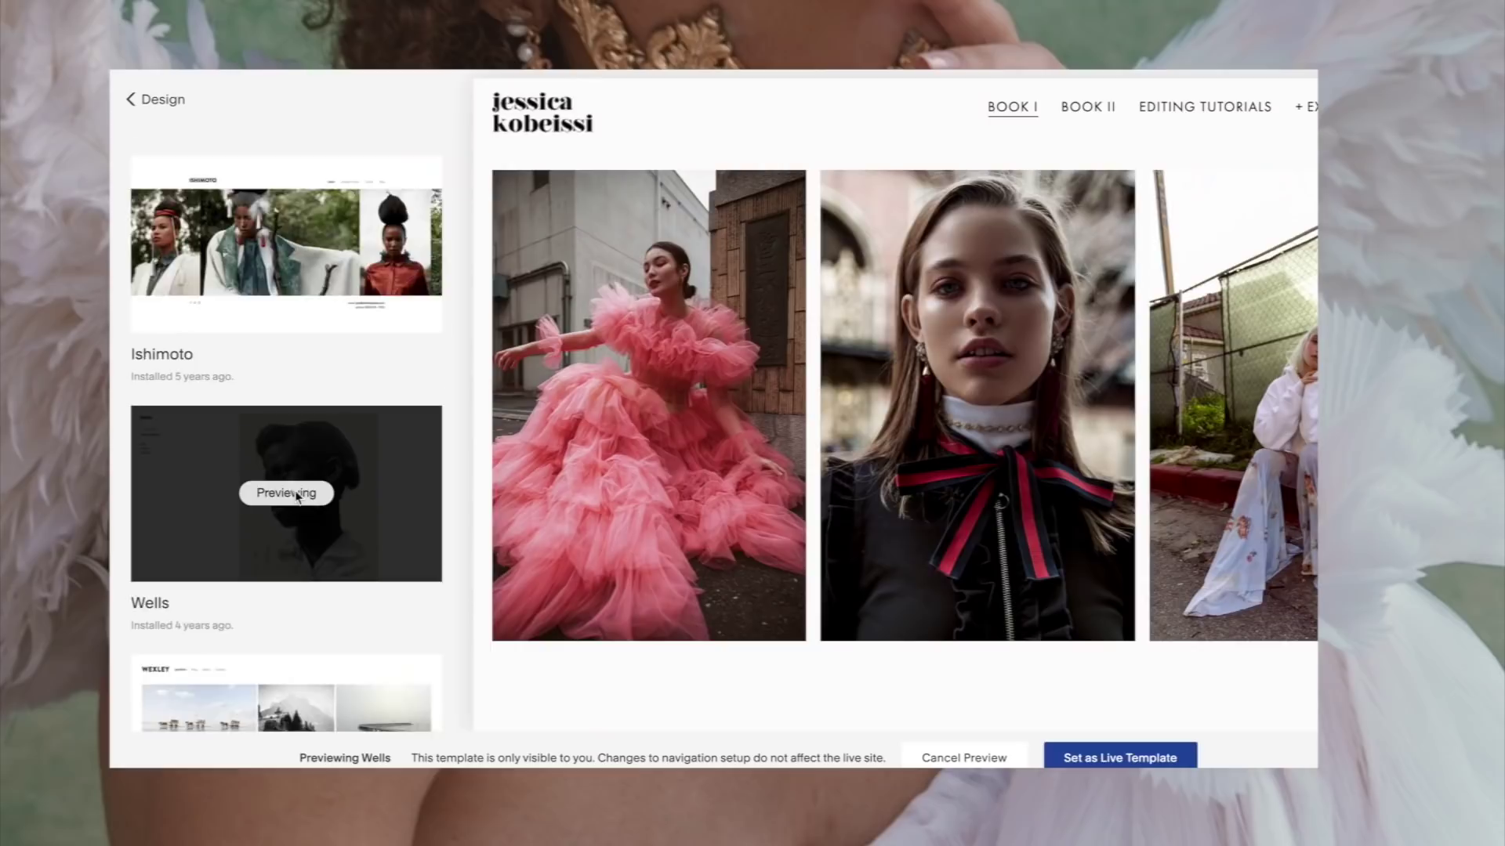
# Preview the Wexley template and look through its photo grid, including a brief adjustment of the slideshow's thumbnail strip height
pyautogui.scroll(-5, 295, 497)
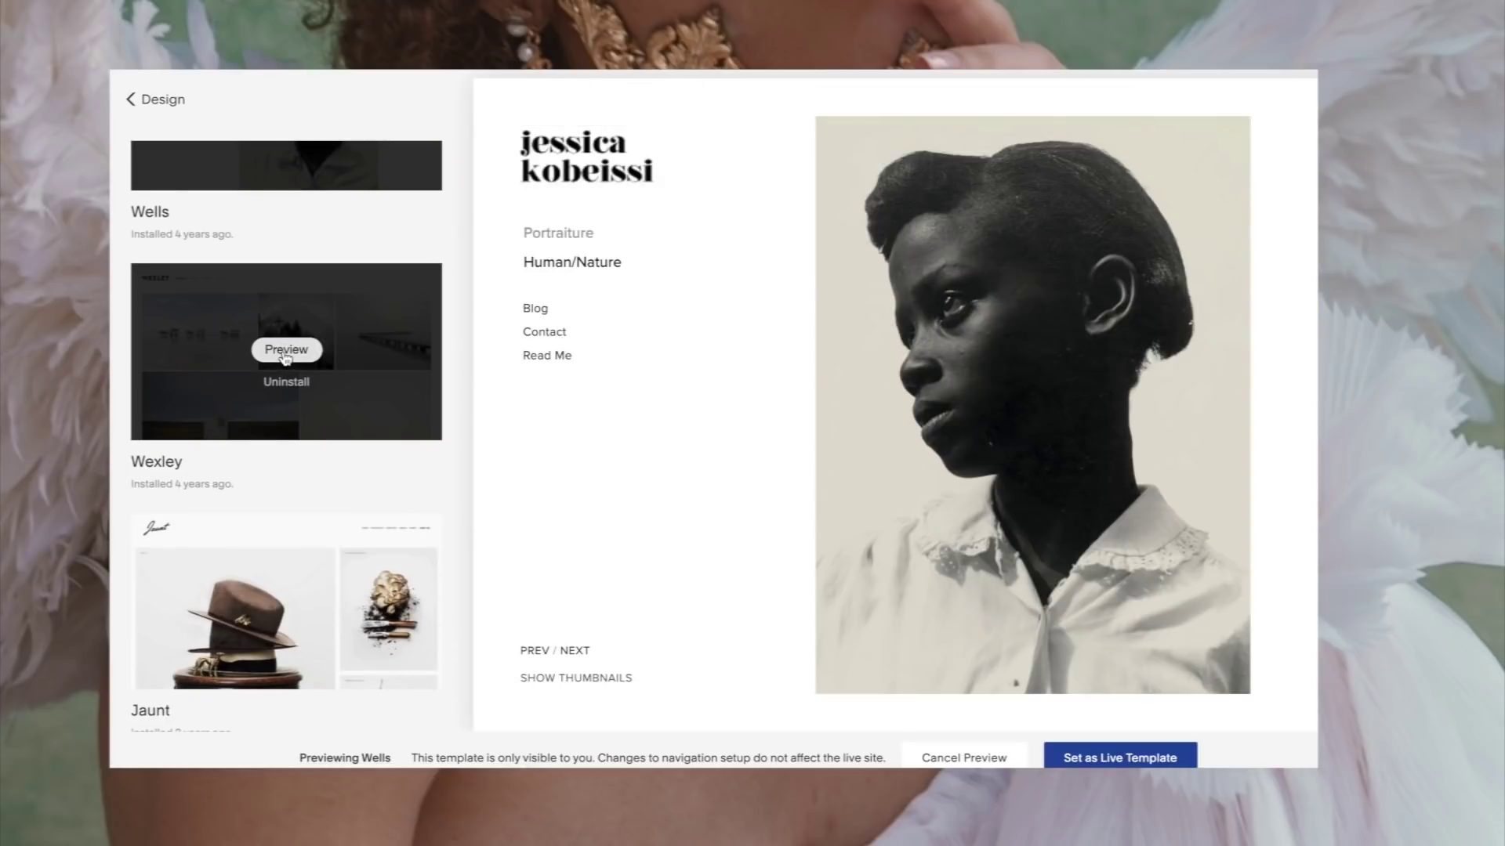
pyautogui.click(286, 350)
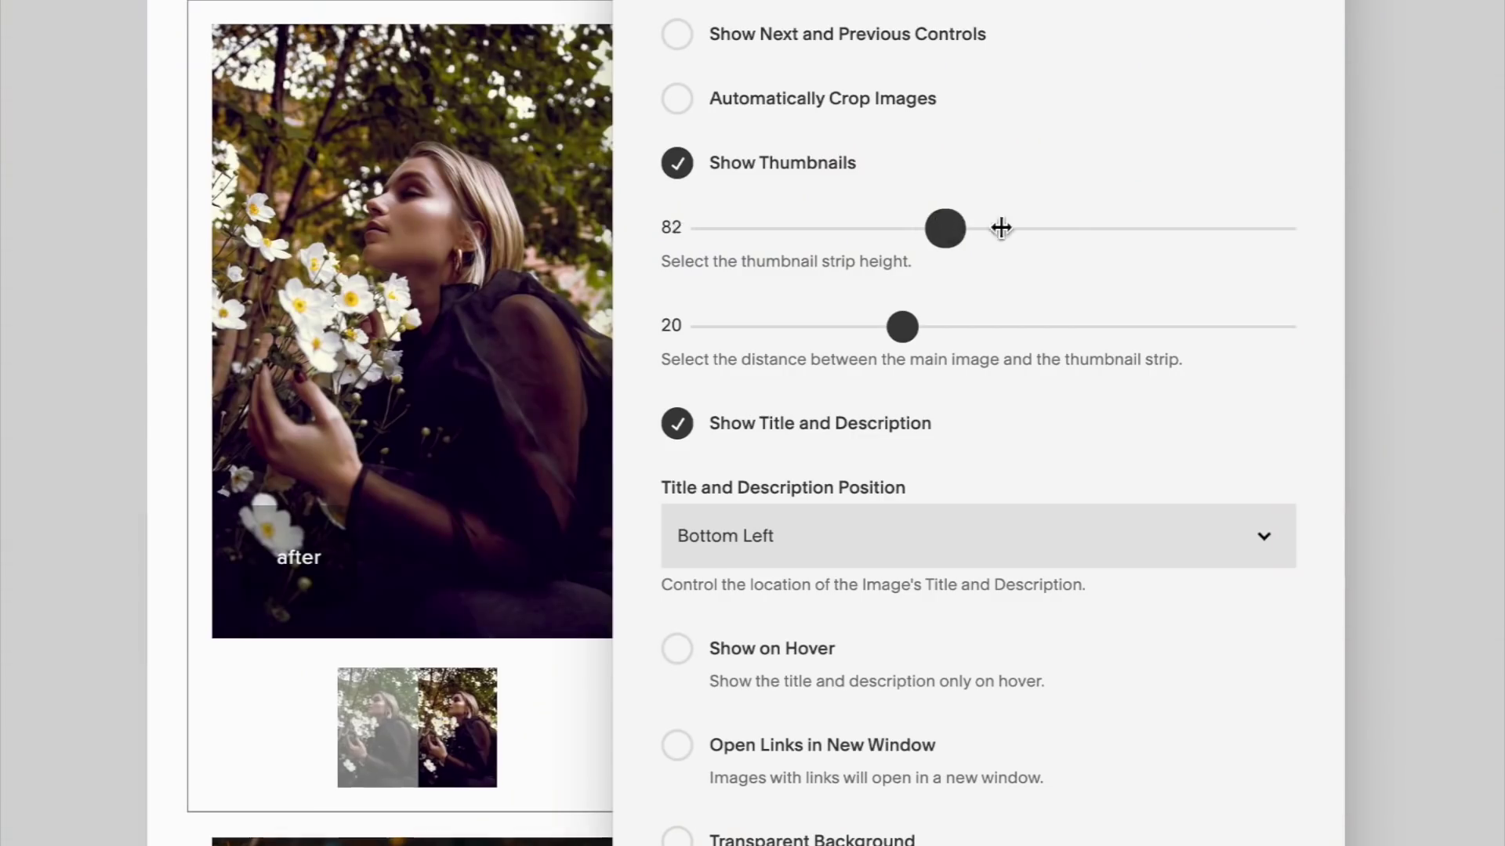
pyautogui.moveTo(1001, 228); pyautogui.dragTo(927, 289)
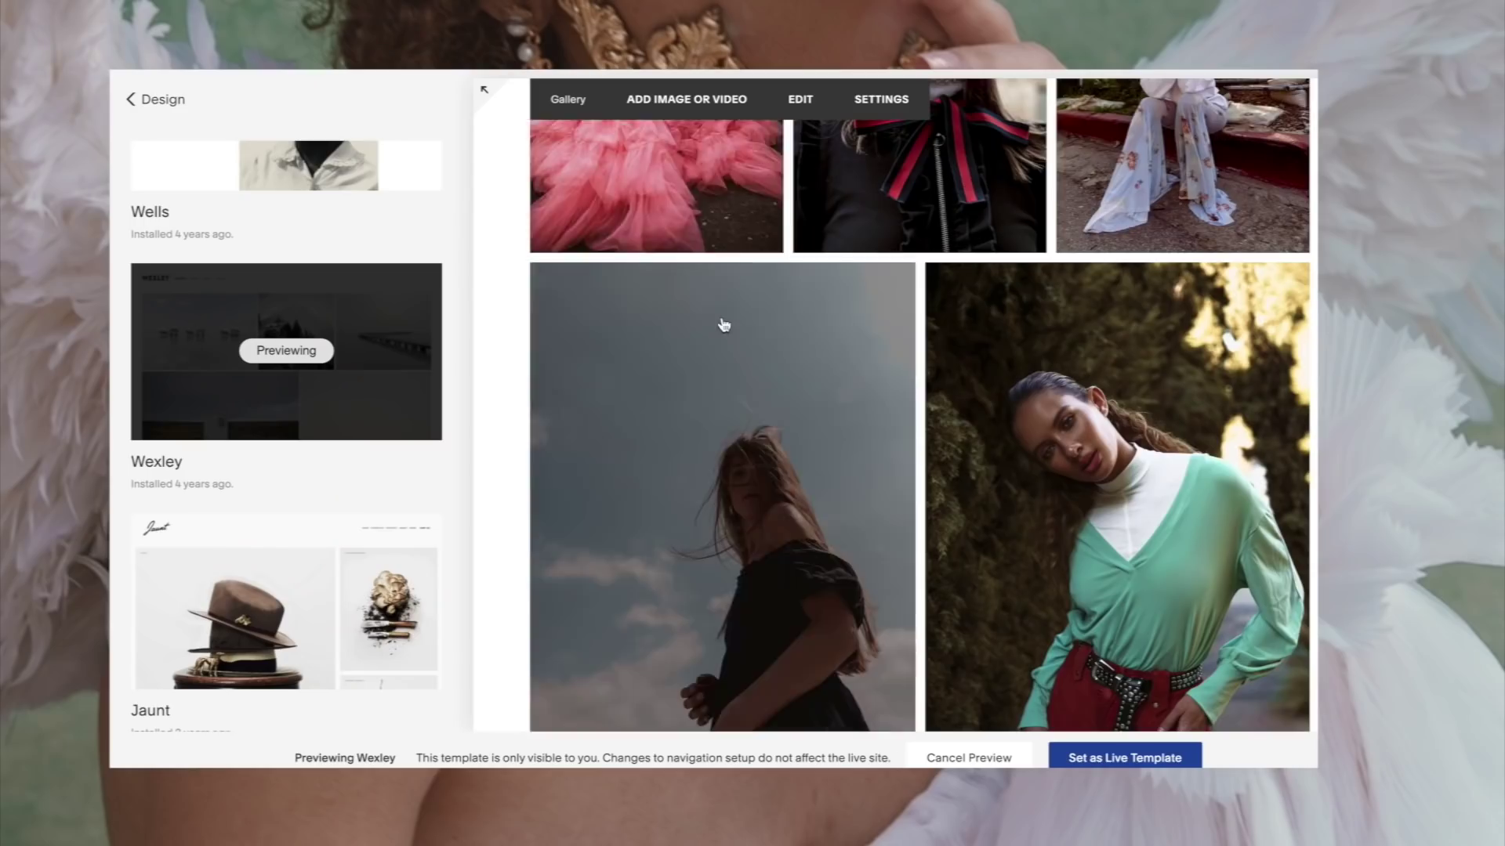
pyautogui.scroll(-10, 724, 324)
pyautogui.scroll(-1, 301, 567)
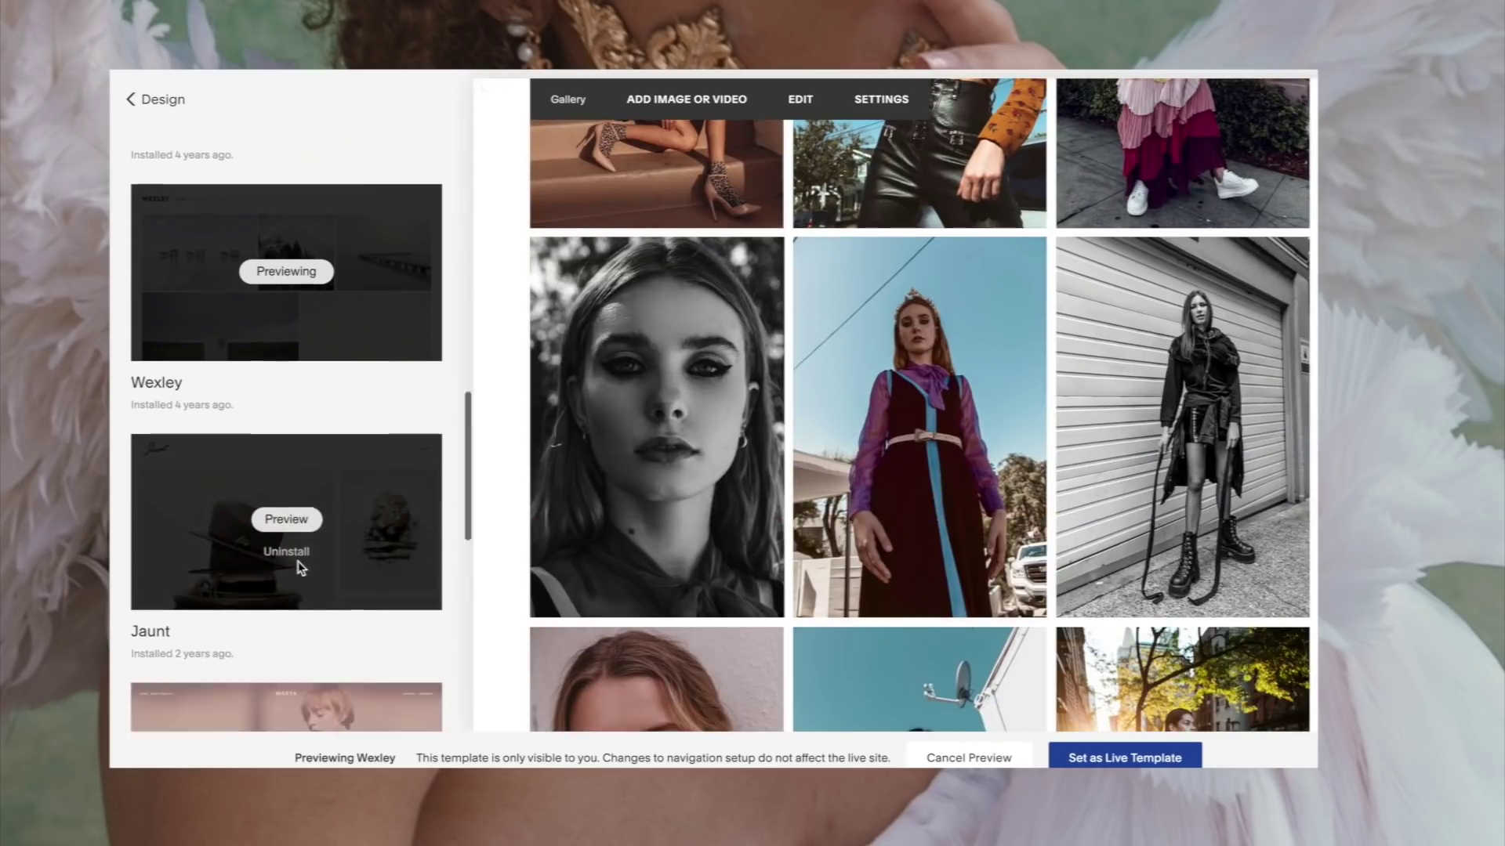
pyautogui.scroll(-2, 301, 567)
pyautogui.click(286, 330)
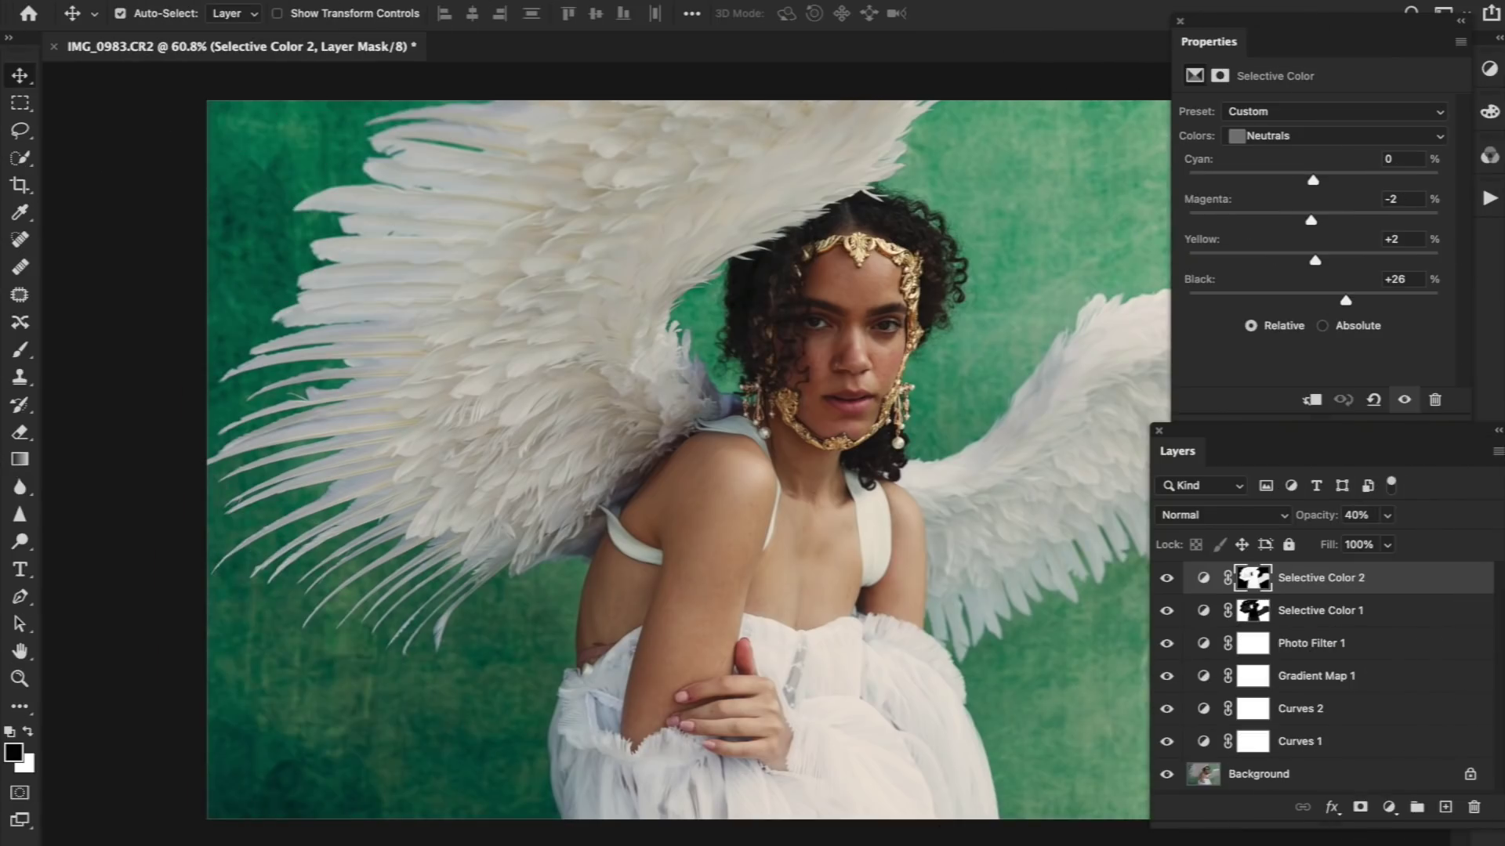
# Switch to Photoshop and add a Black & White adjustment layer above Selective Color 2, blended in Luminosity mode
pyautogui.click(307, 0)
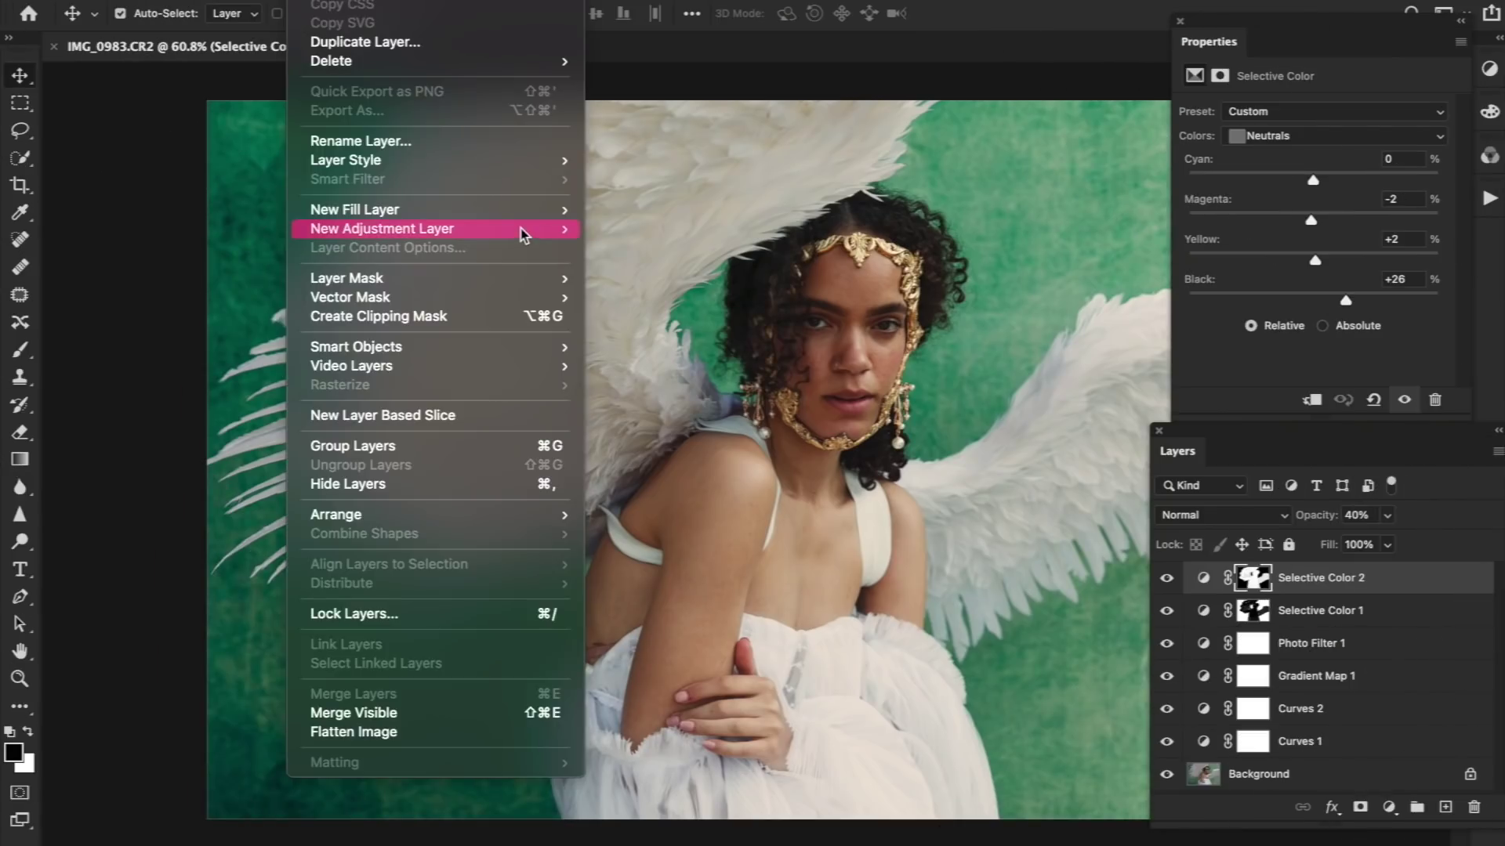
pyautogui.moveTo(525, 229)
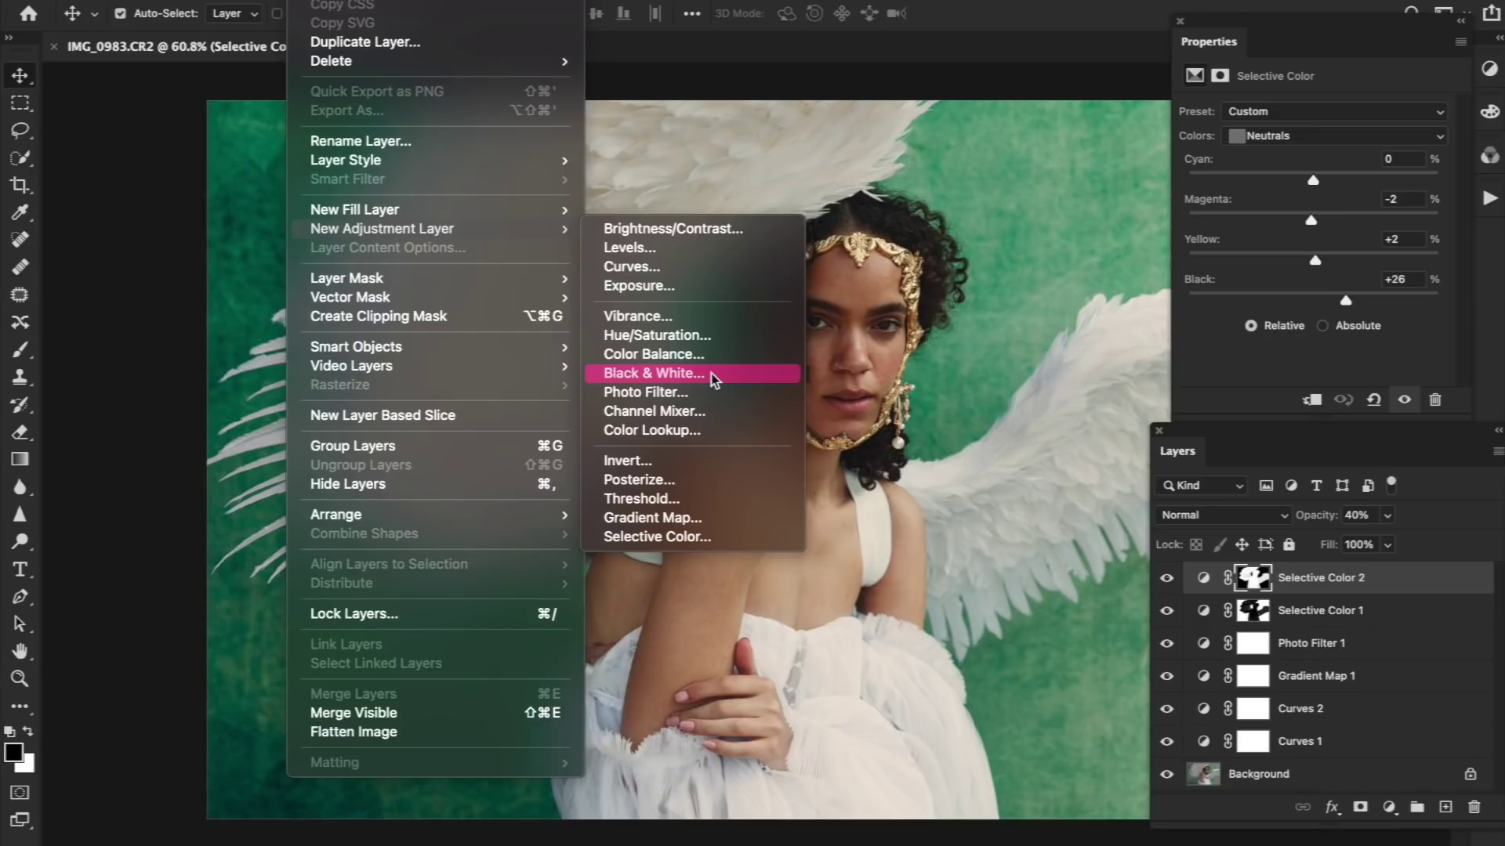
pyautogui.click(654, 374)
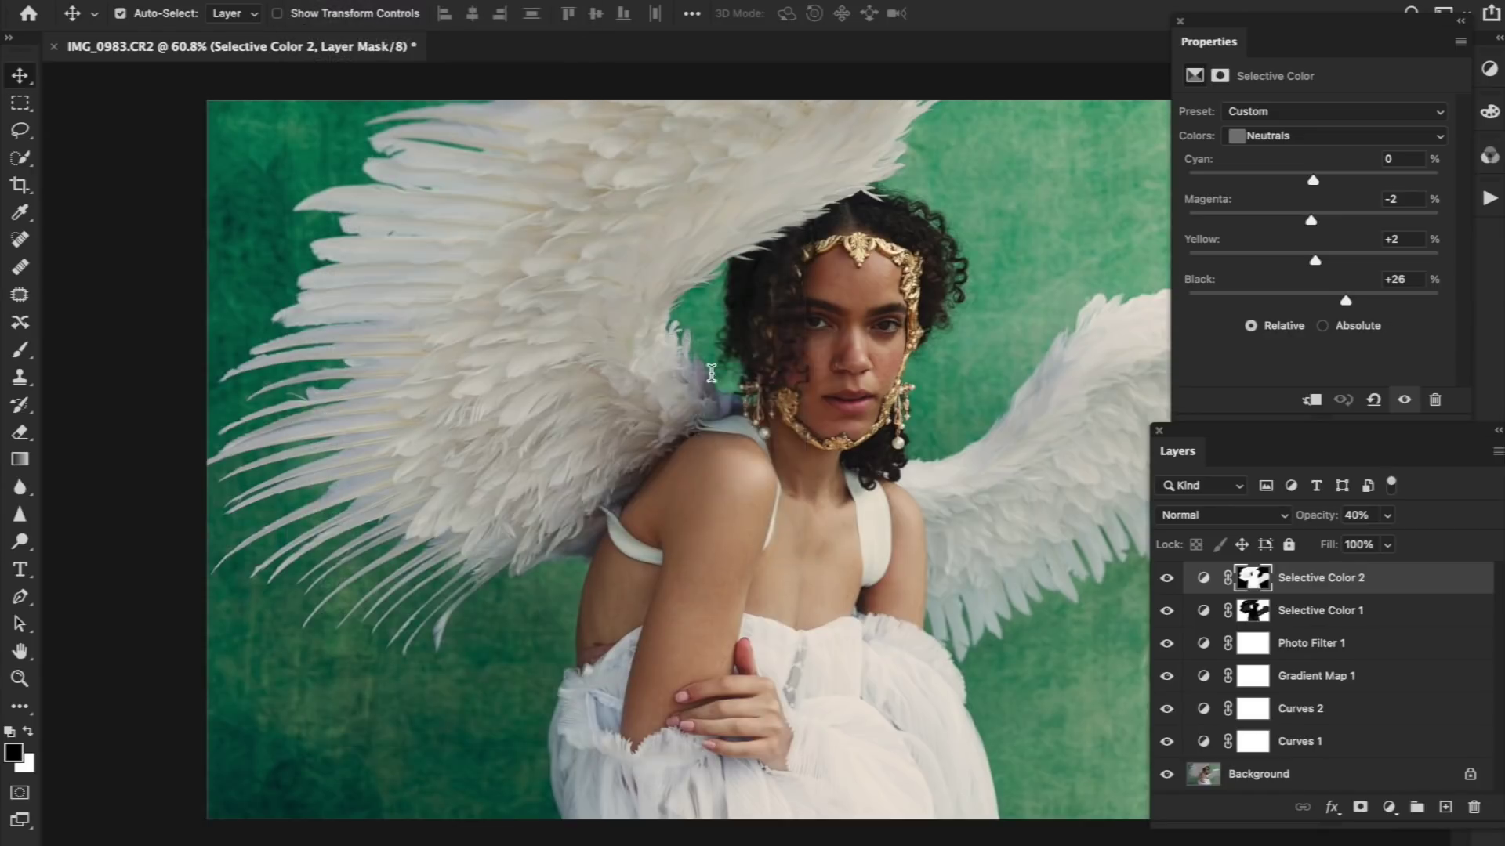
pyautogui.press('Return')
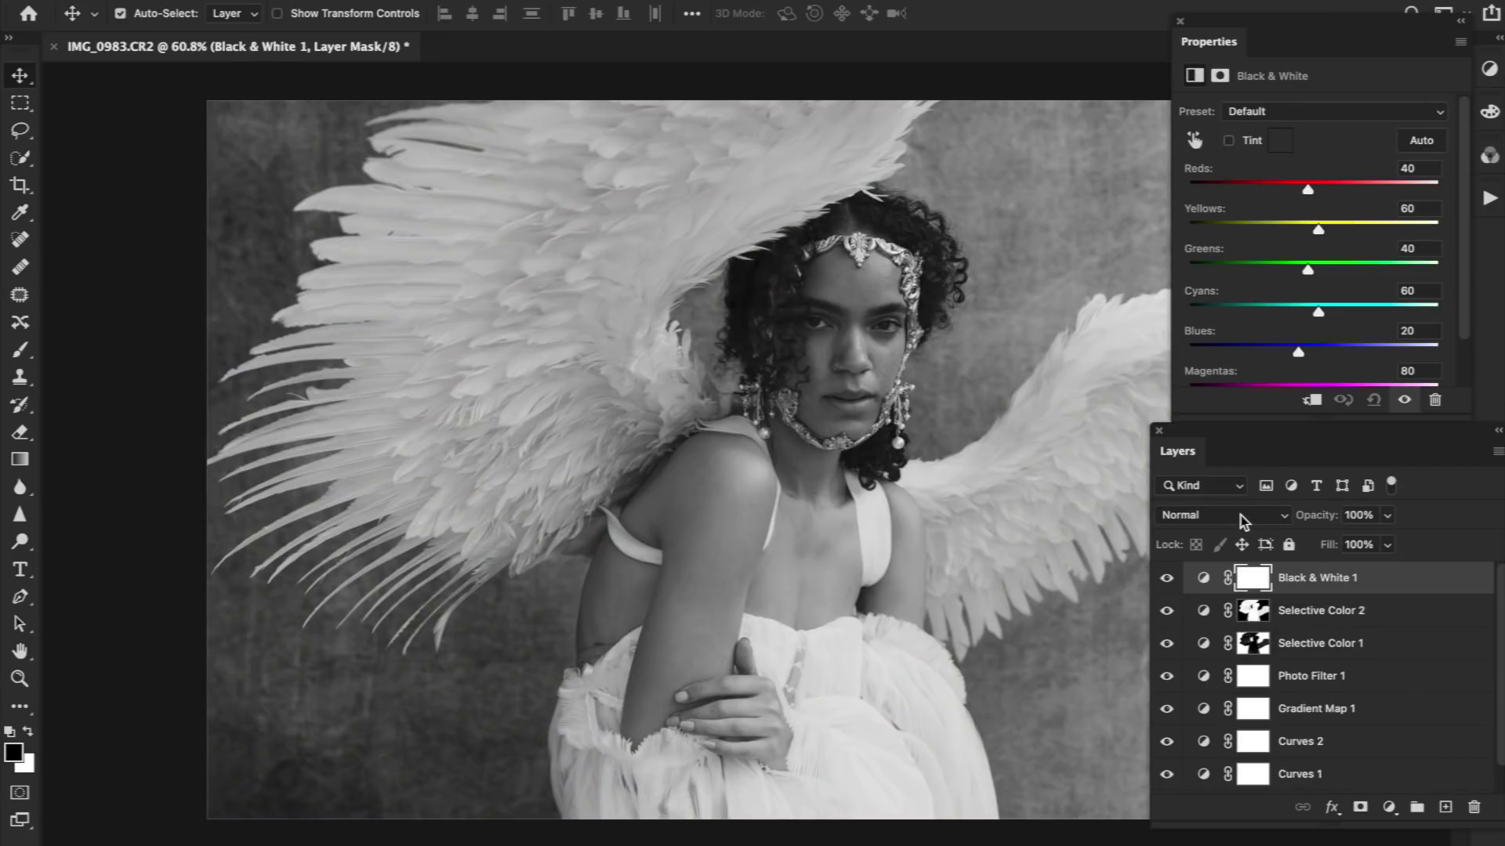
pyautogui.click(1239, 515)
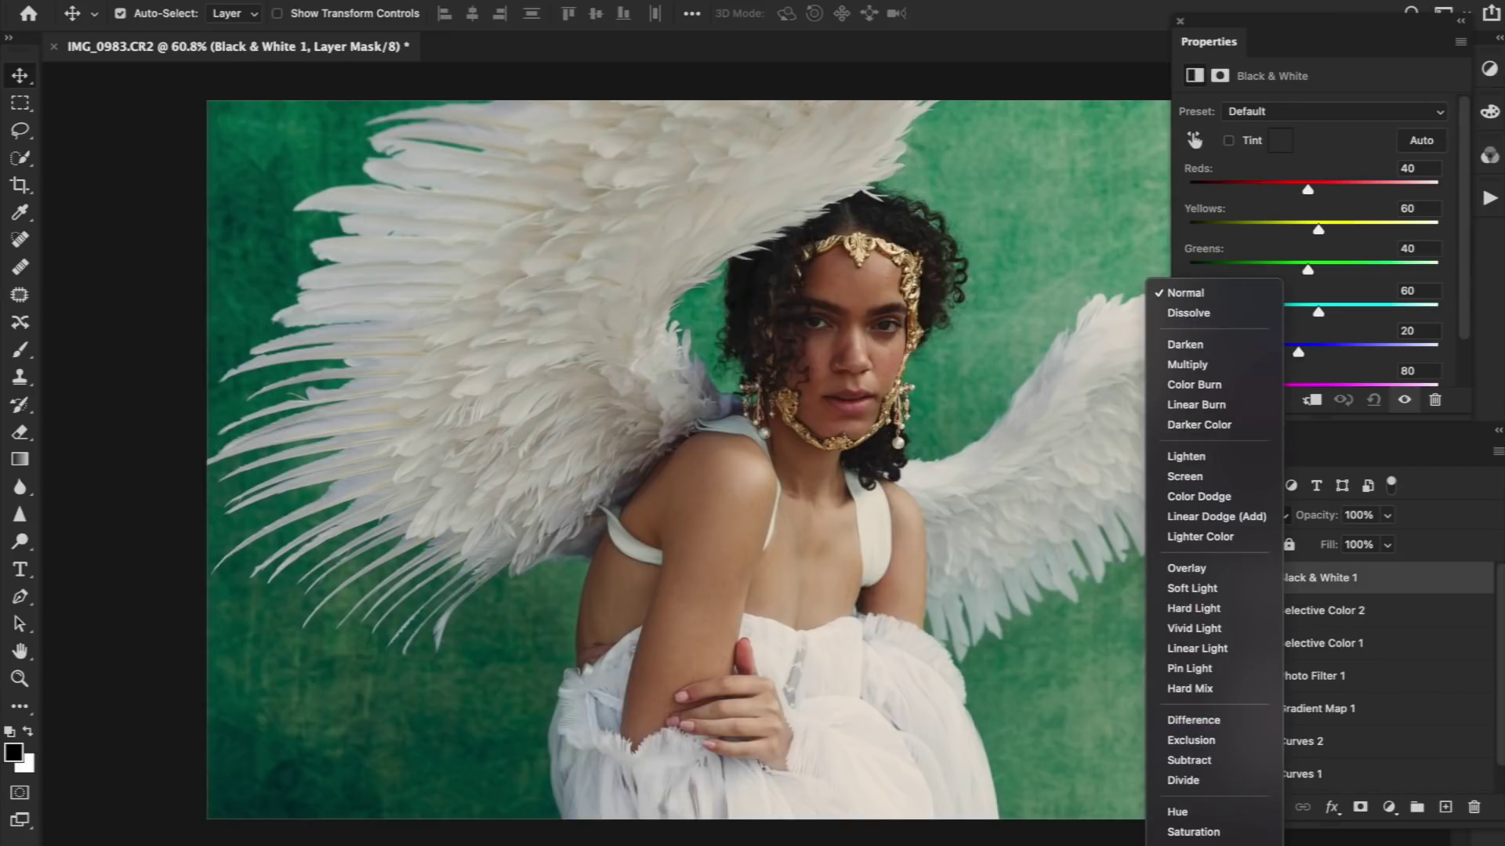
pyautogui.click(1199, 843)
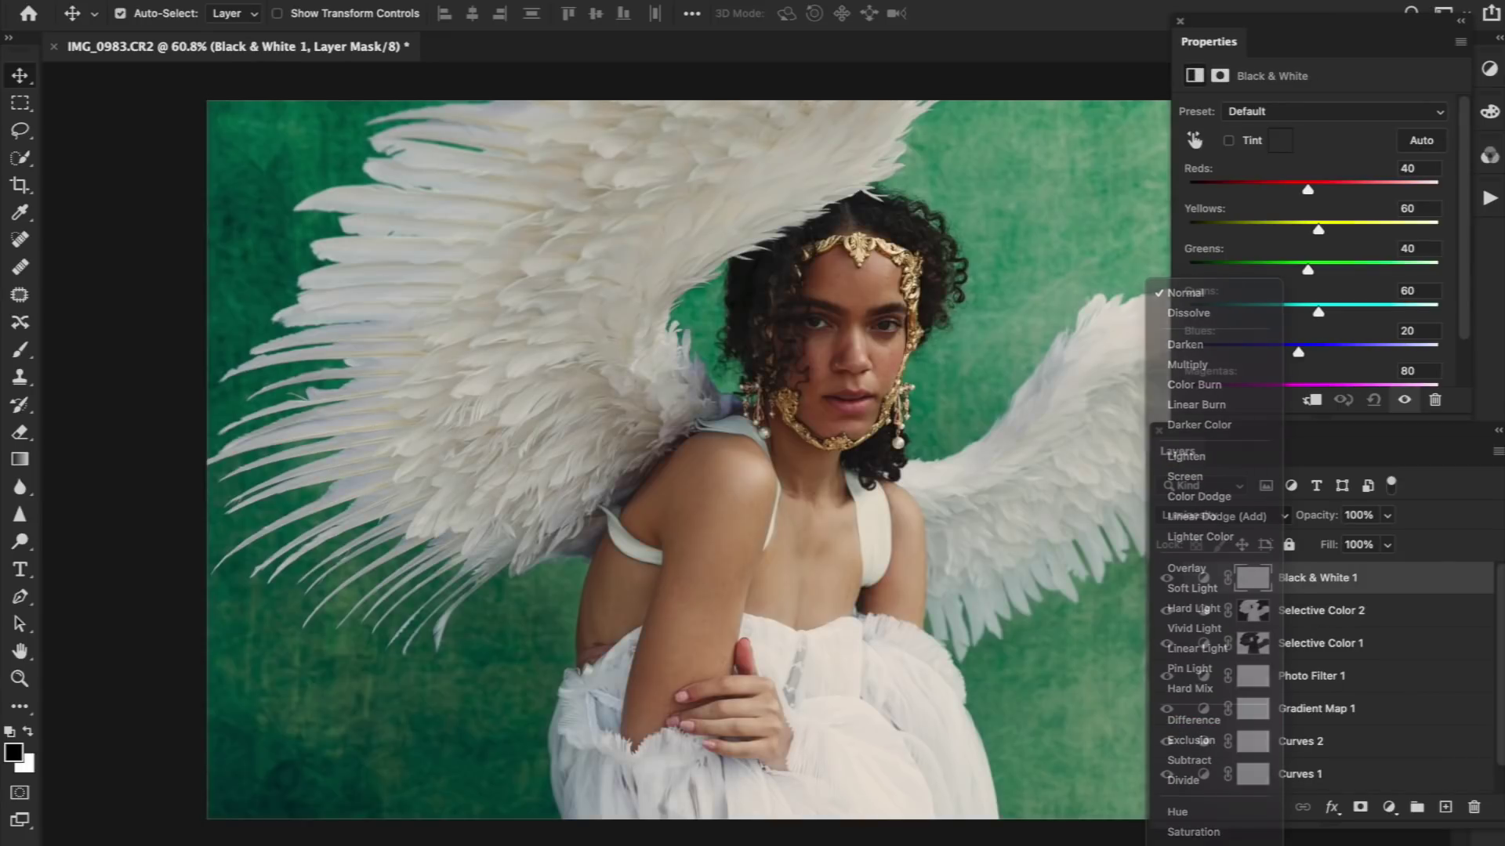
# Compare the portrait with and without the Black & White 1 layer, both in full view and close up on the face
pyautogui.click(1166, 578)
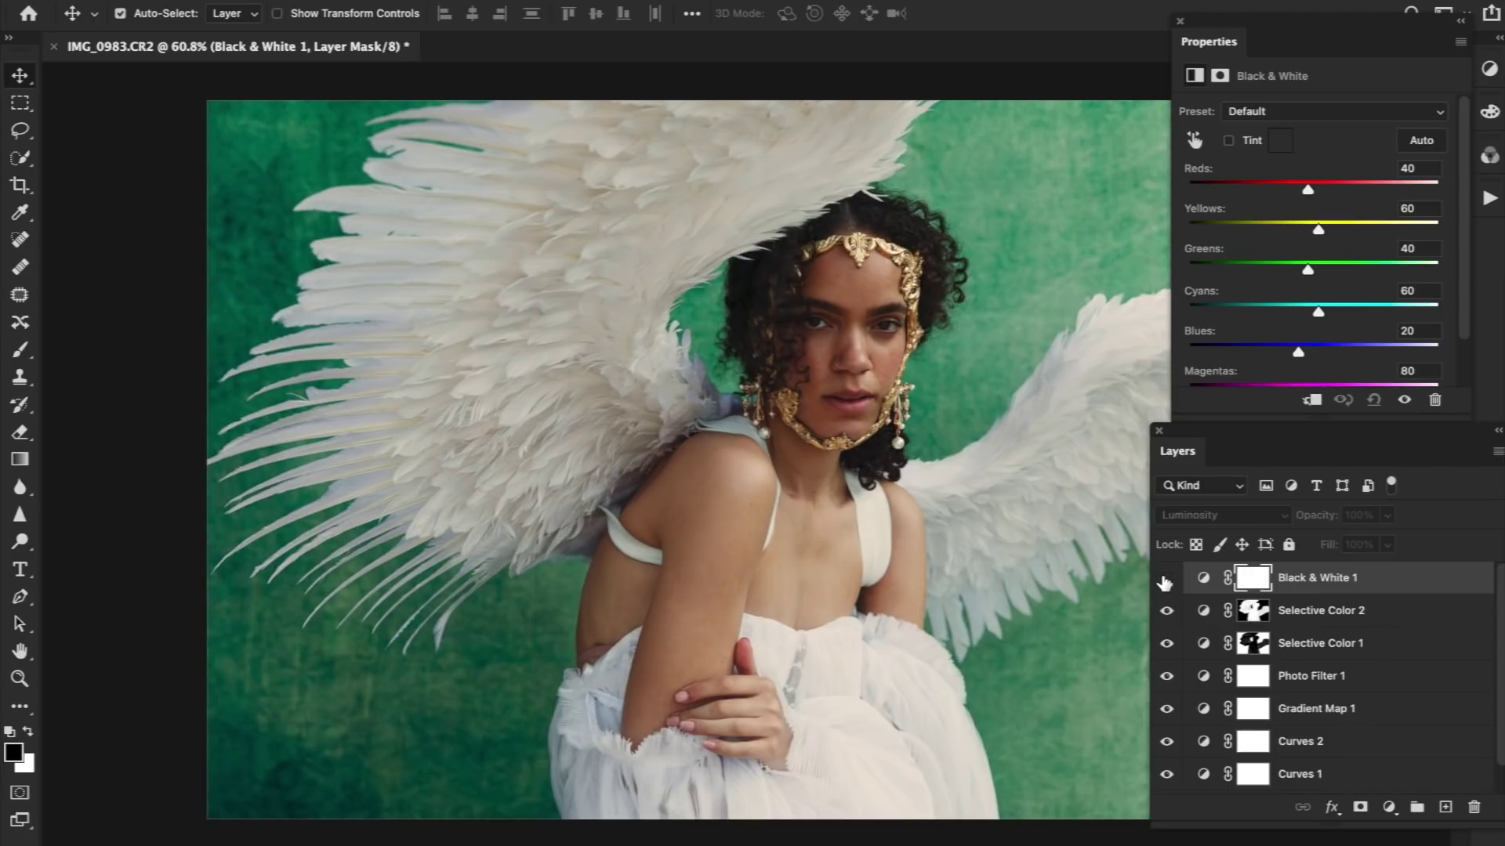
pyautogui.click(1165, 579)
pyautogui.click(1166, 581)
pyautogui.click(1166, 580)
pyautogui.scroll(4, 786, 385)
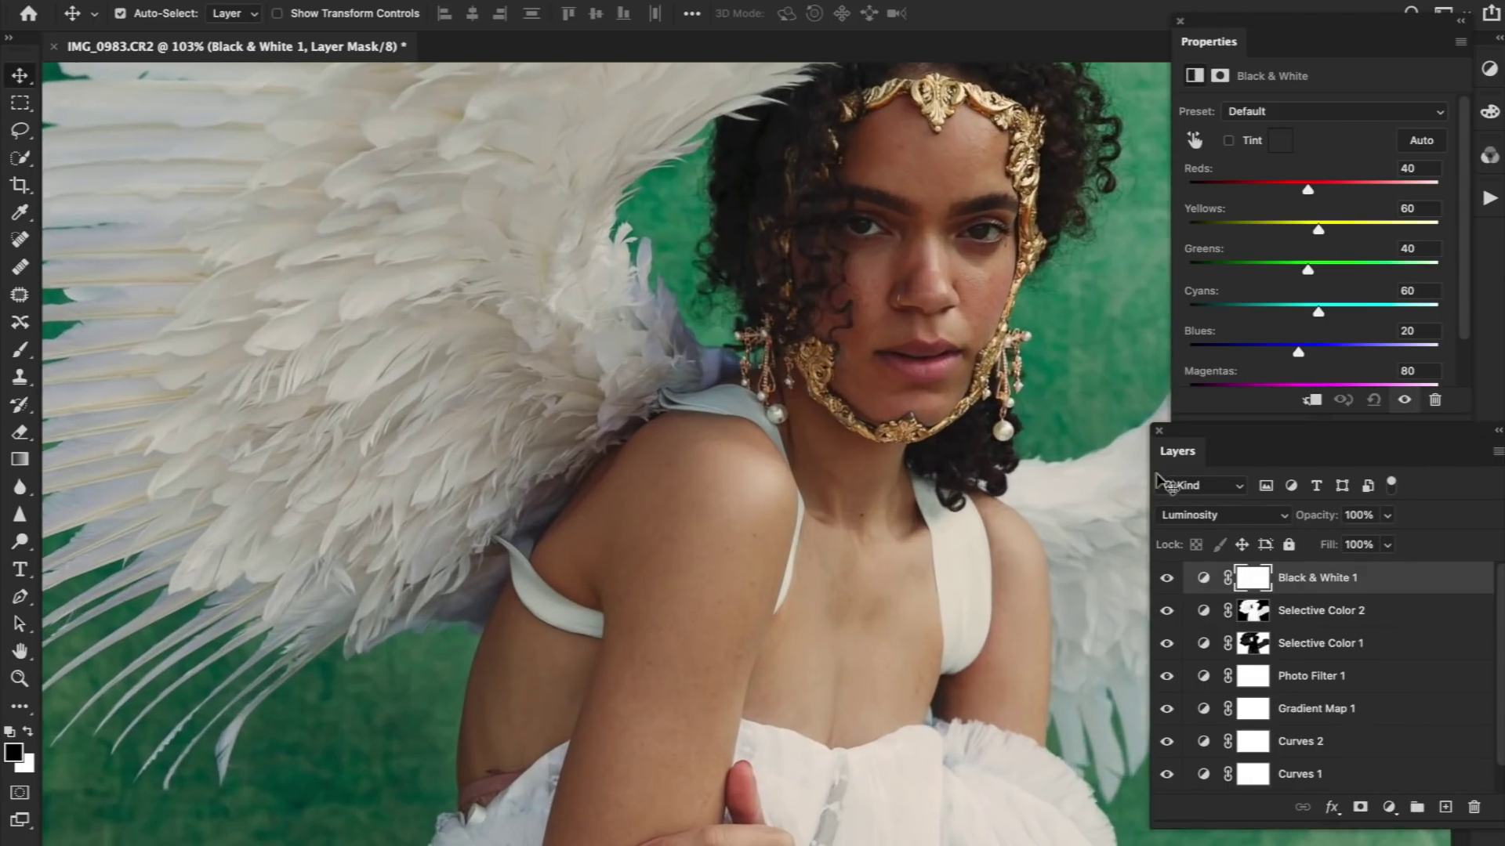
pyautogui.click(1168, 579)
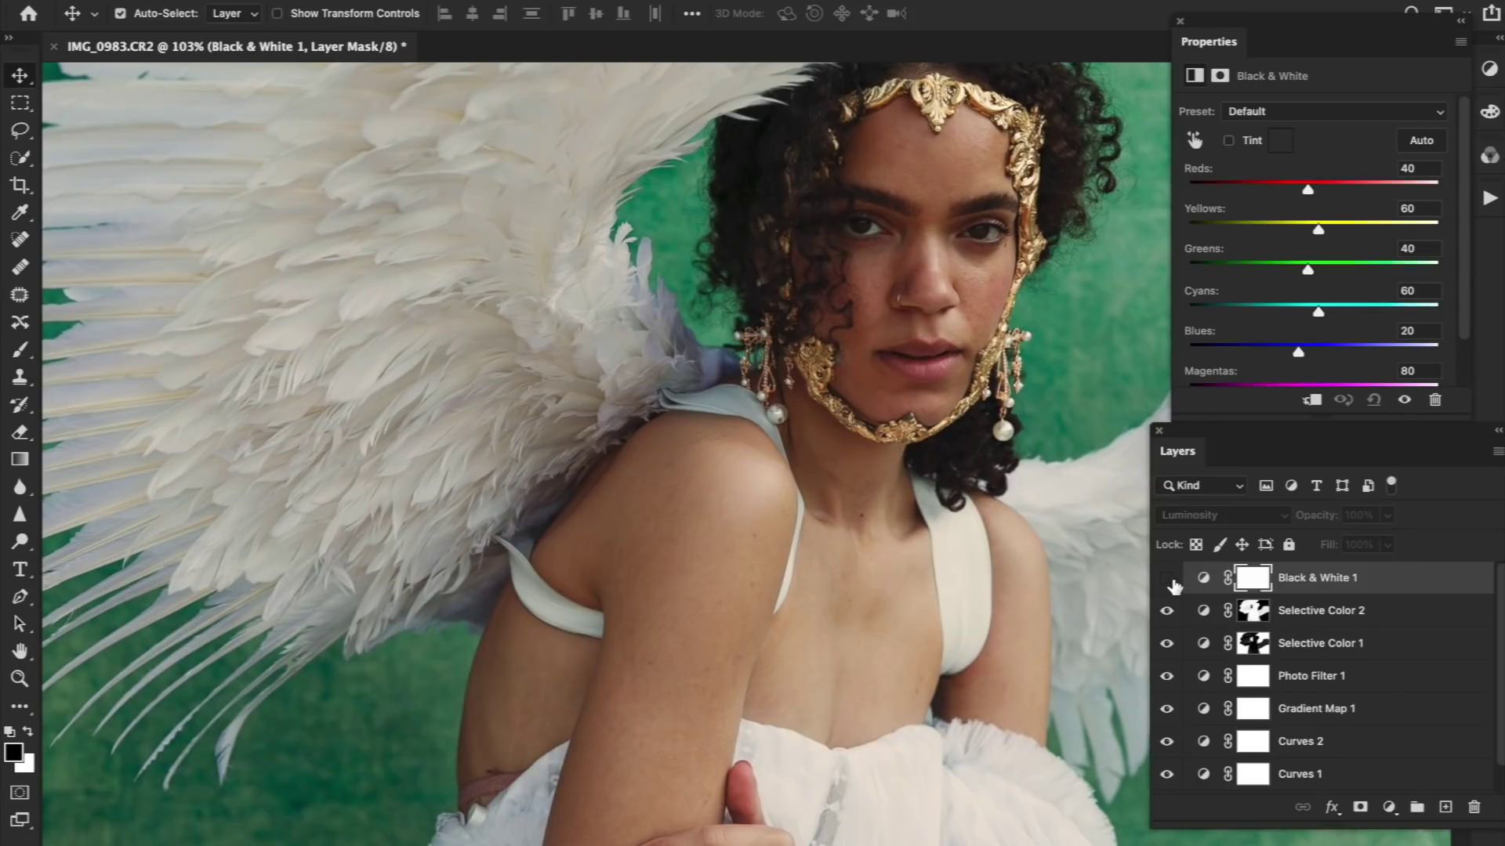
pyautogui.click(1168, 579)
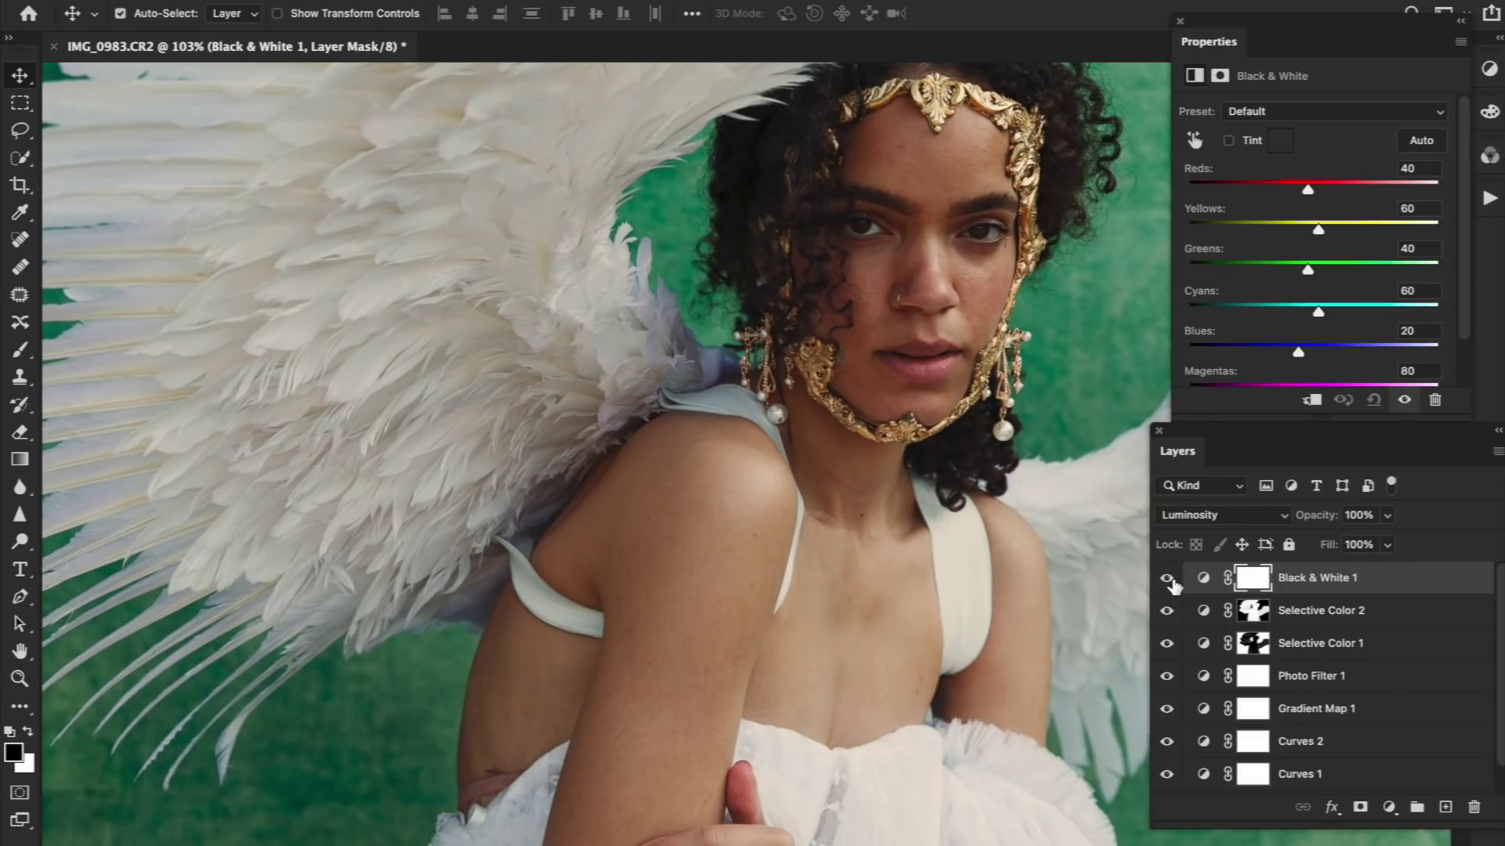
pyautogui.click(1168, 580)
pyautogui.click(1170, 581)
pyautogui.click(1167, 578)
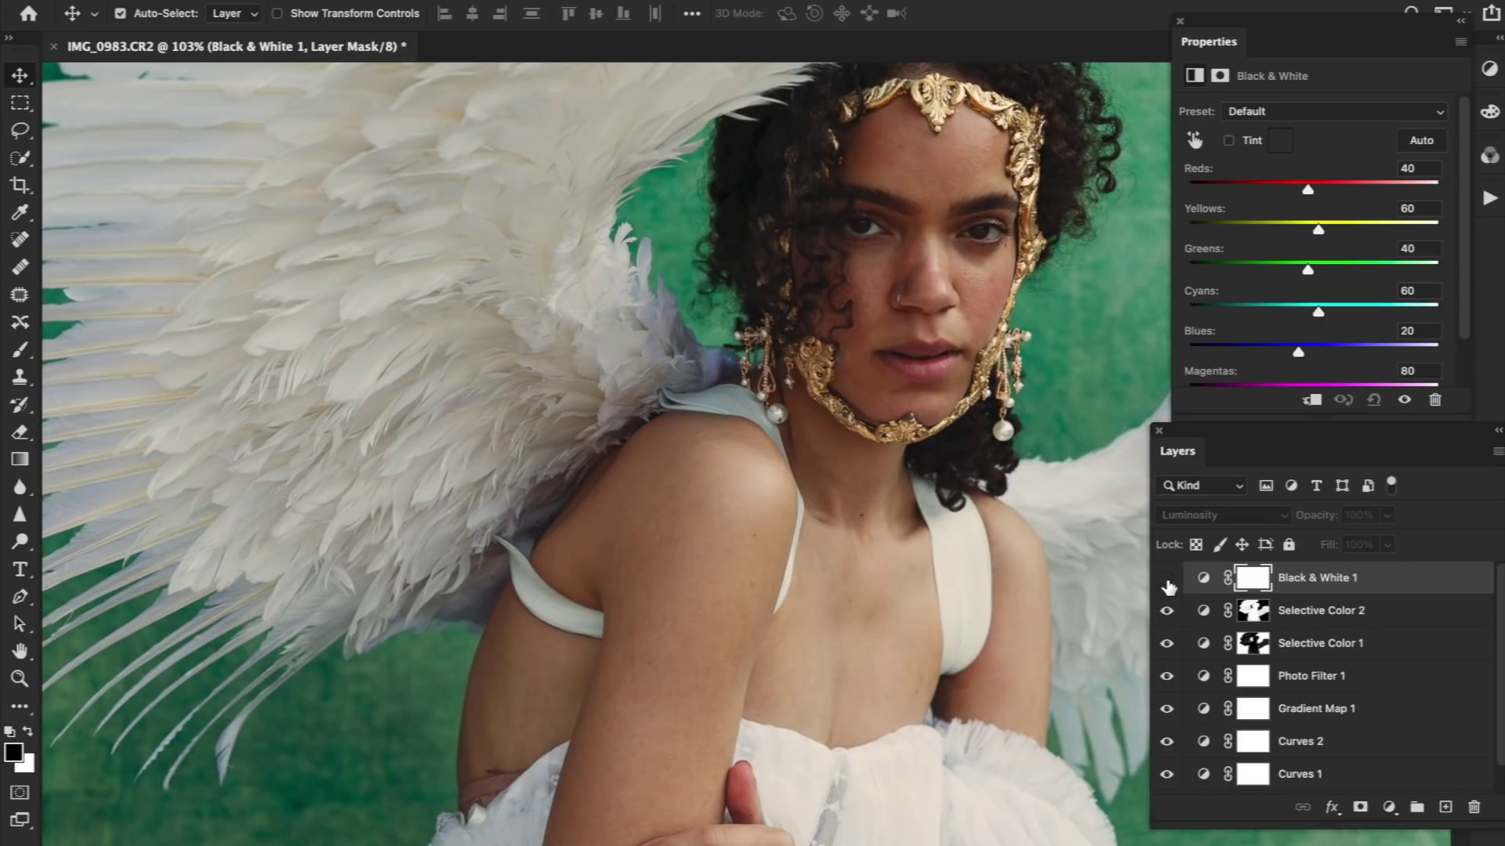
pyautogui.click(1167, 578)
pyautogui.scroll(-3, 831, 595)
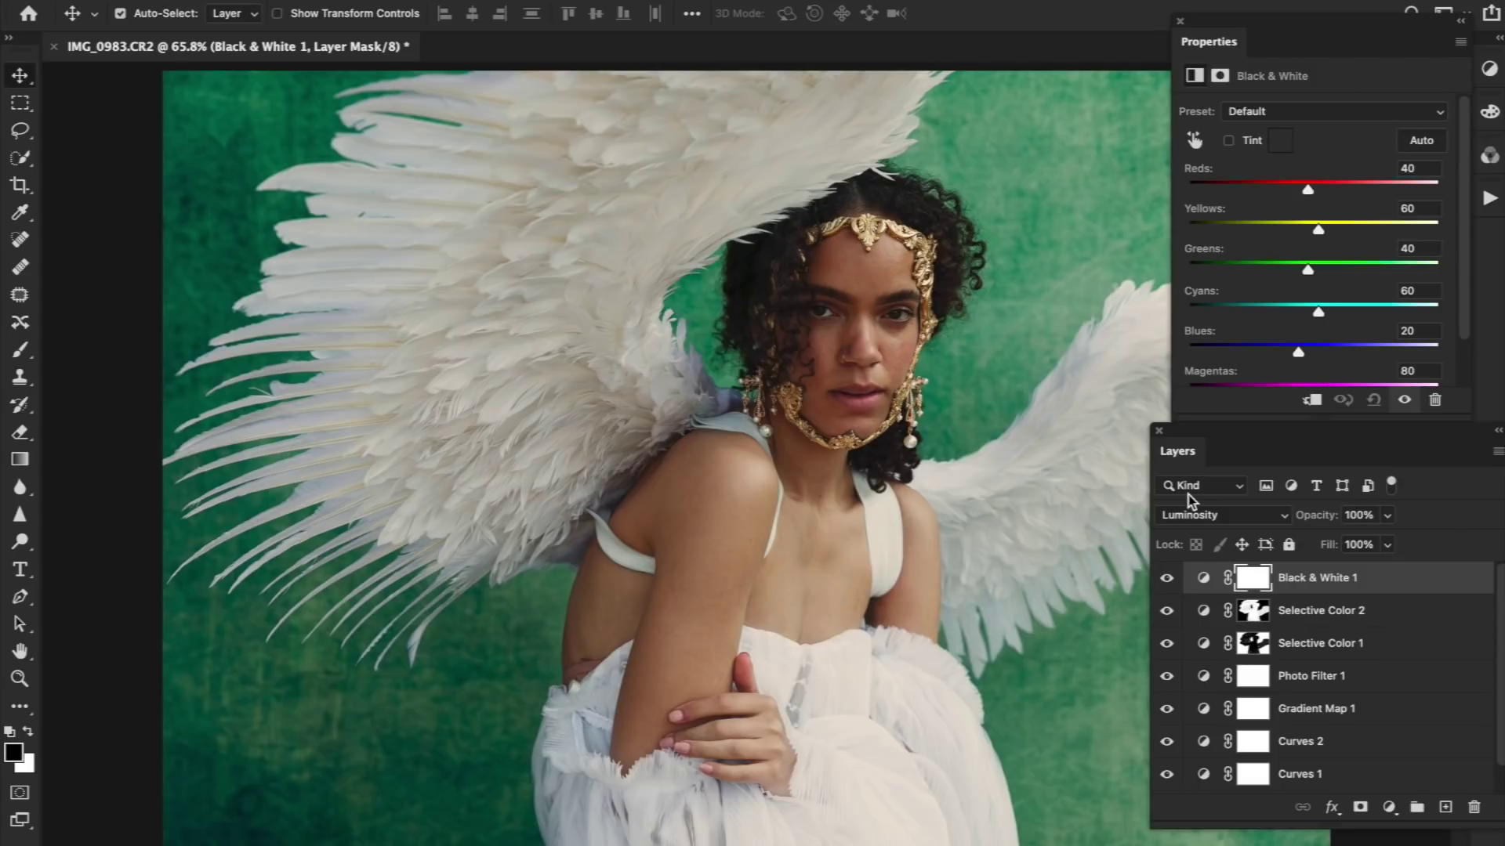
# Shift the floating panels away from the image and recheck the portrait with the Black & White 1 layer hidden and shown
pyautogui.moveTo(1186, 459); pyautogui.dragTo(1202, 486)
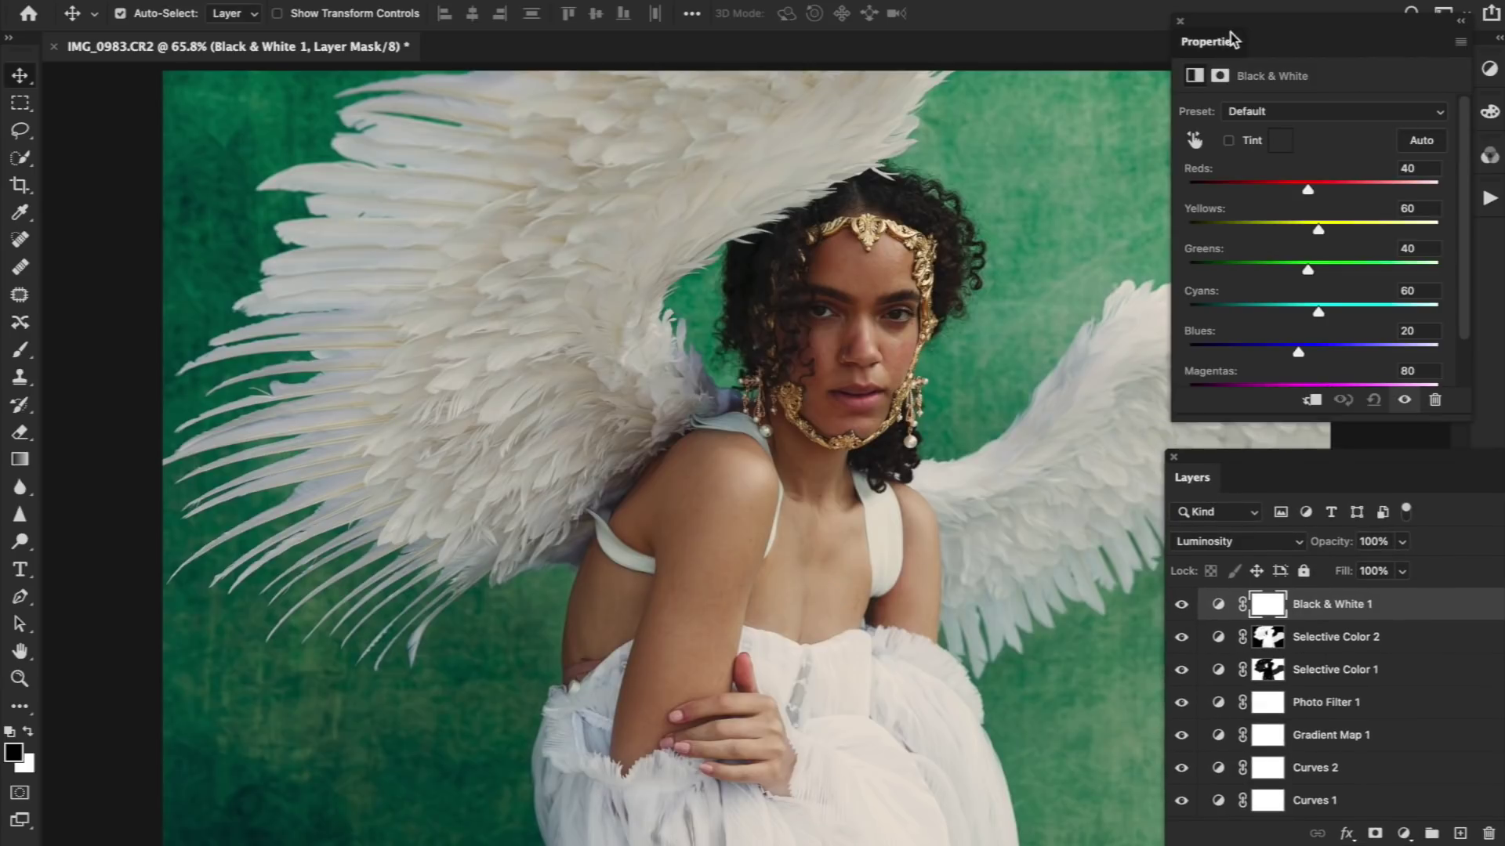
pyautogui.moveTo(1230, 42); pyautogui.dragTo(1240, 33)
pyautogui.moveTo(1199, 480); pyautogui.dragTo(1210, 466)
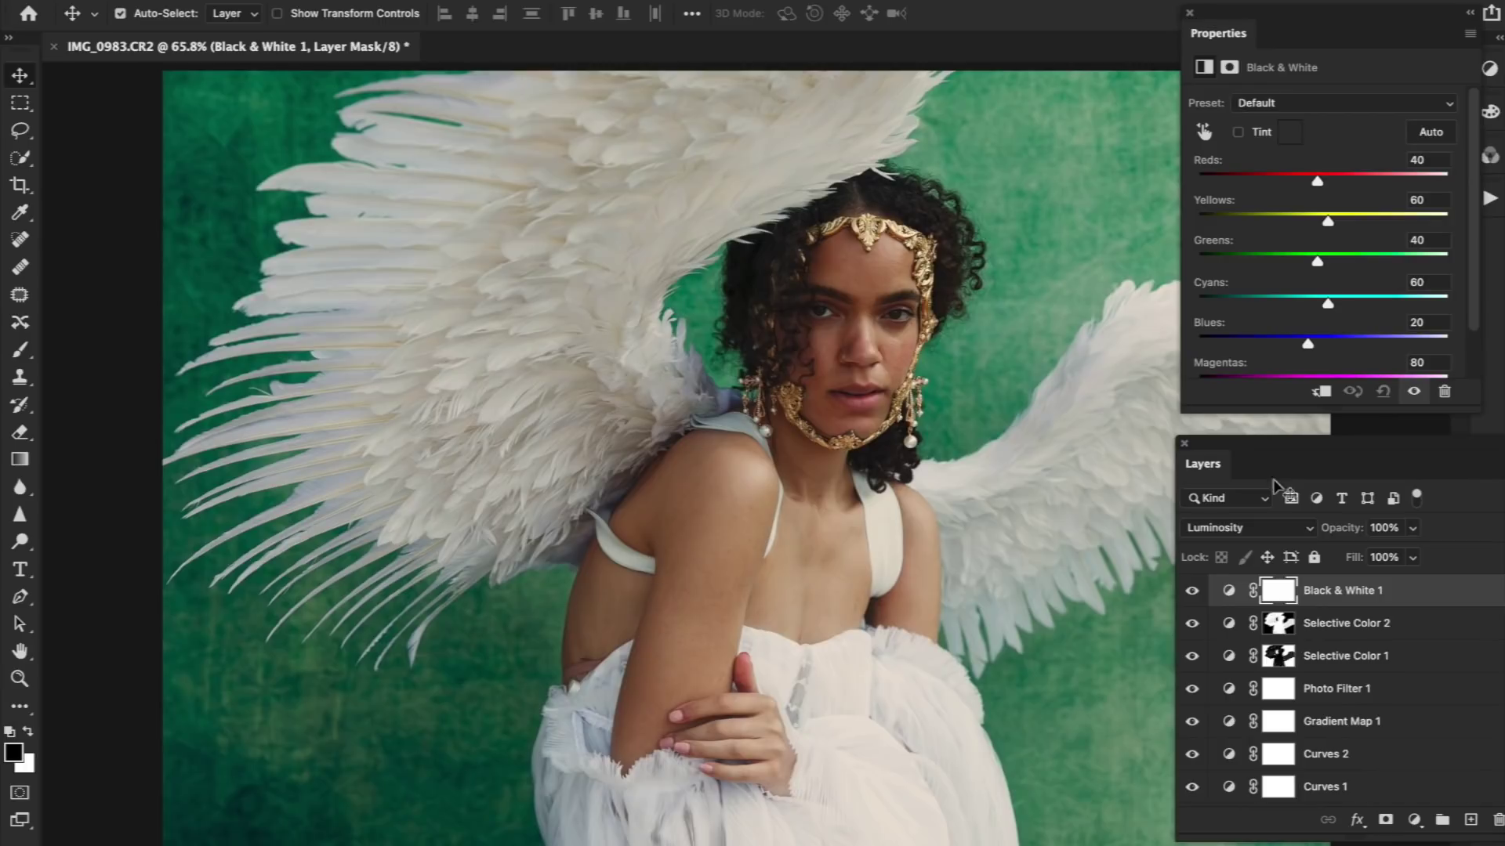
pyautogui.click(1193, 591)
pyautogui.click(1194, 592)
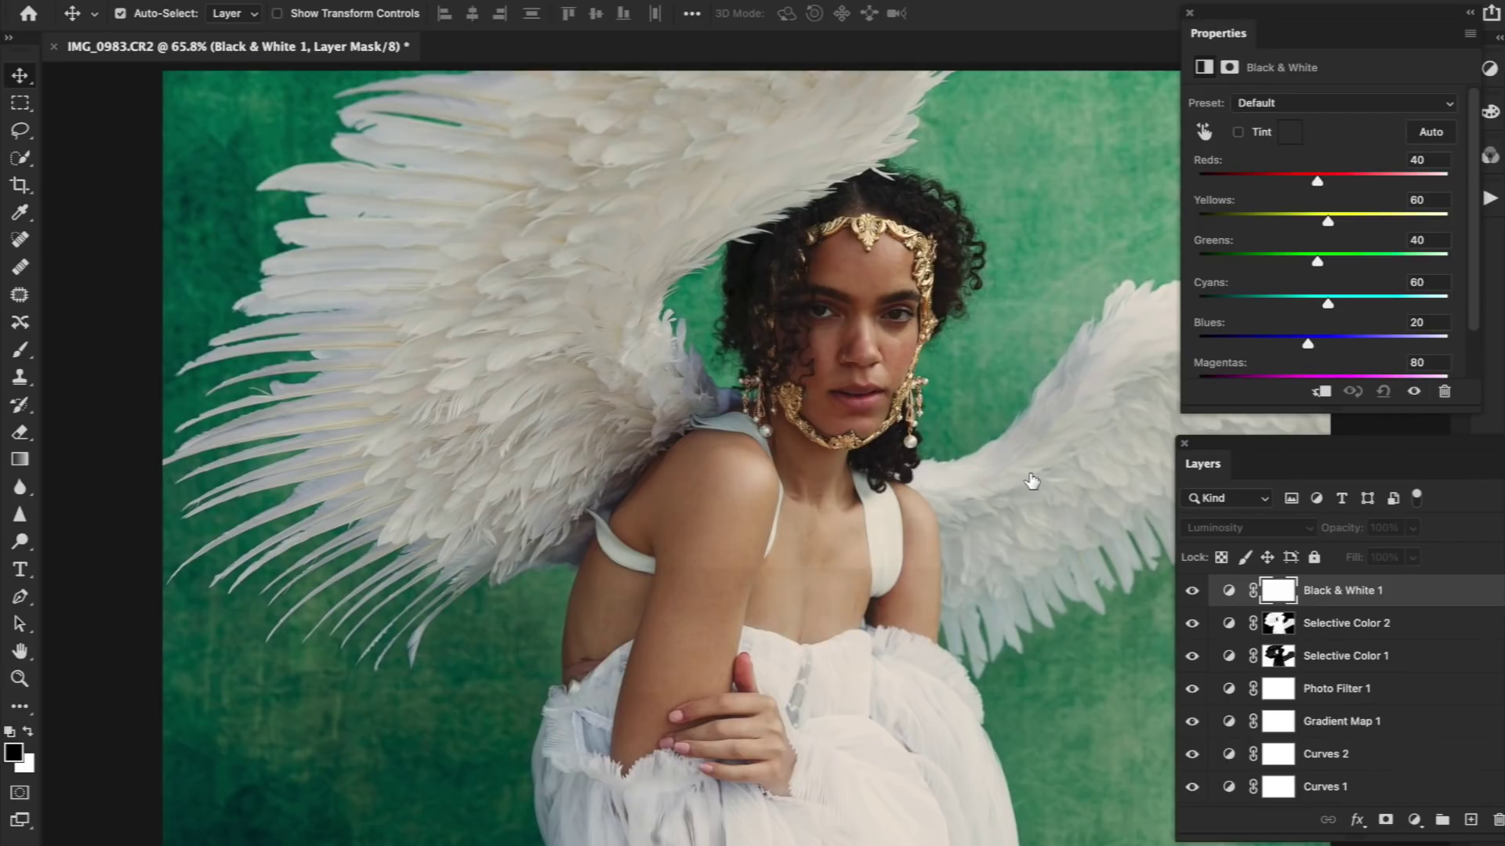
pyautogui.scroll(-3, 1028, 473)
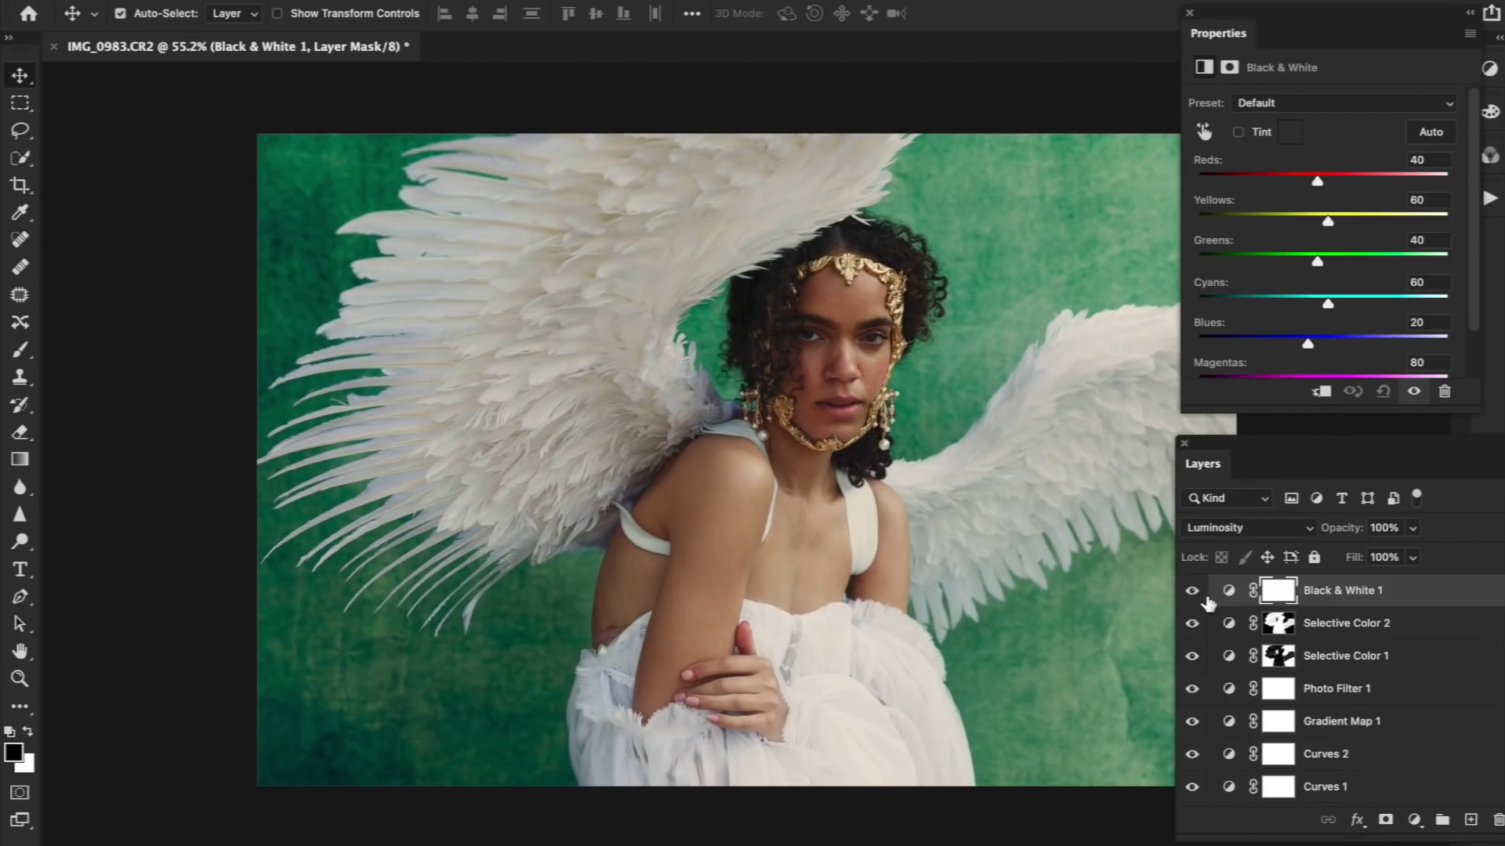
# Set the Black & White 1 layer's opacity to 66% and, after testing darker and lighter greens, its Greens value to 16
pyautogui.press('6')
pyautogui.press('6')
pyautogui.moveTo(1317, 261); pyautogui.dragTo(1215, 262)
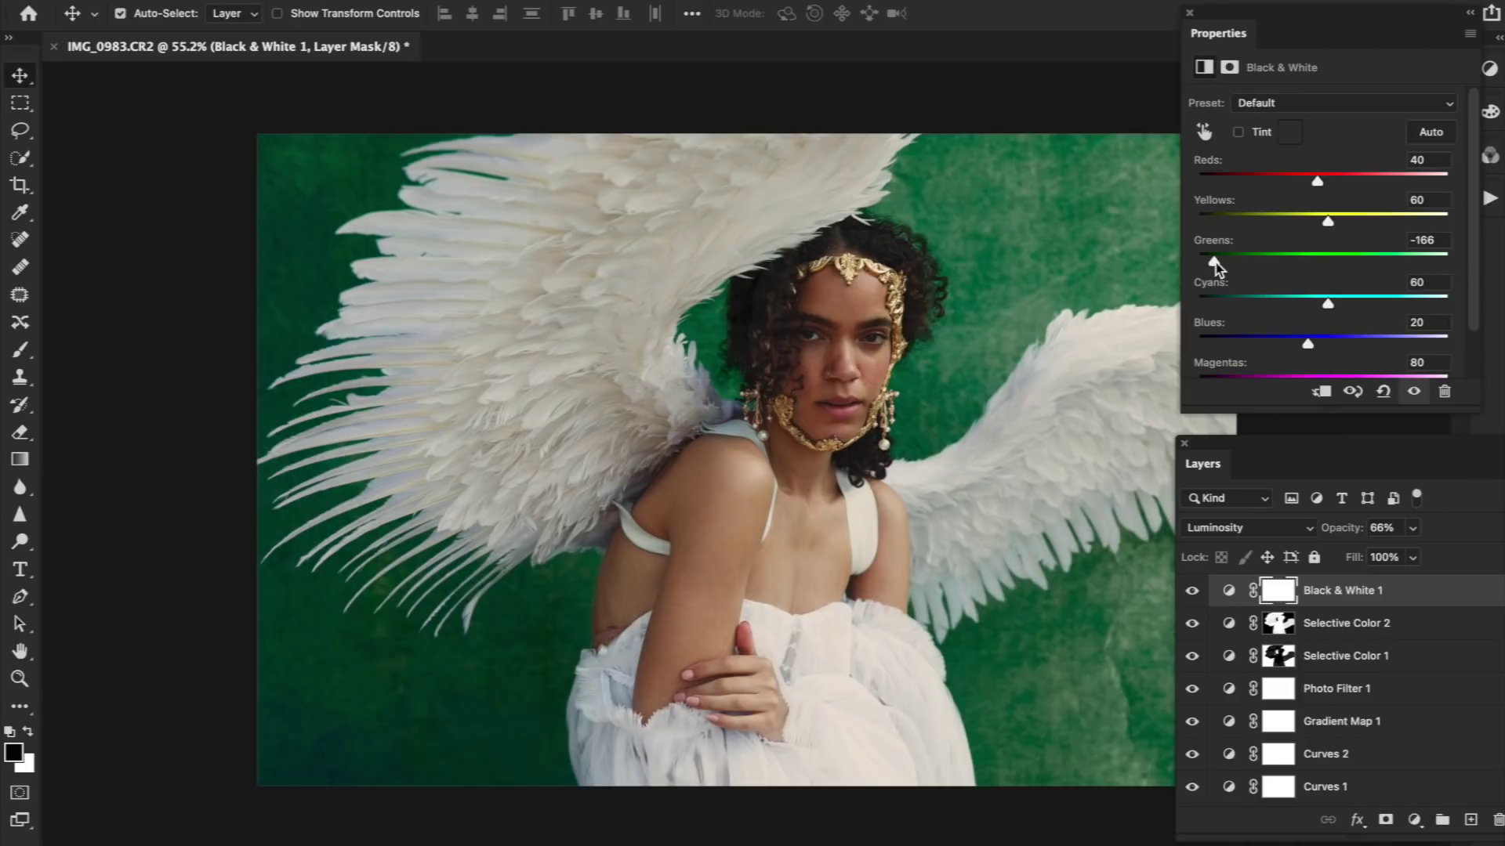
pyautogui.moveTo(1393, 261); pyautogui.dragTo(1306, 262)
# Add a Curves adjustment layer named Curves 3 above the Black & White 1 layer
pyautogui.click(314, 0)
pyautogui.moveTo(555, 232)
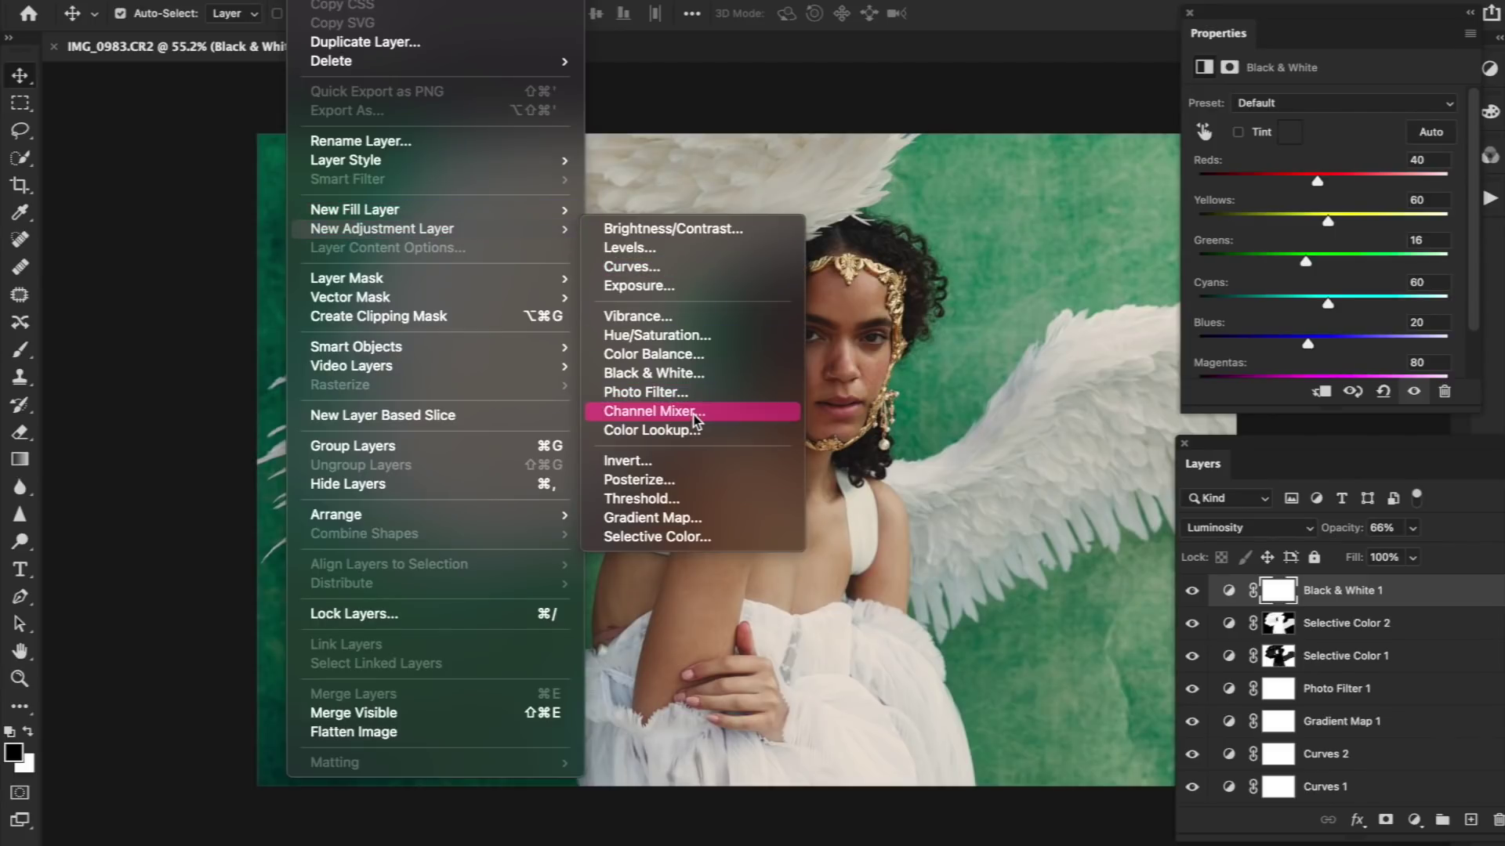
pyautogui.click(658, 268)
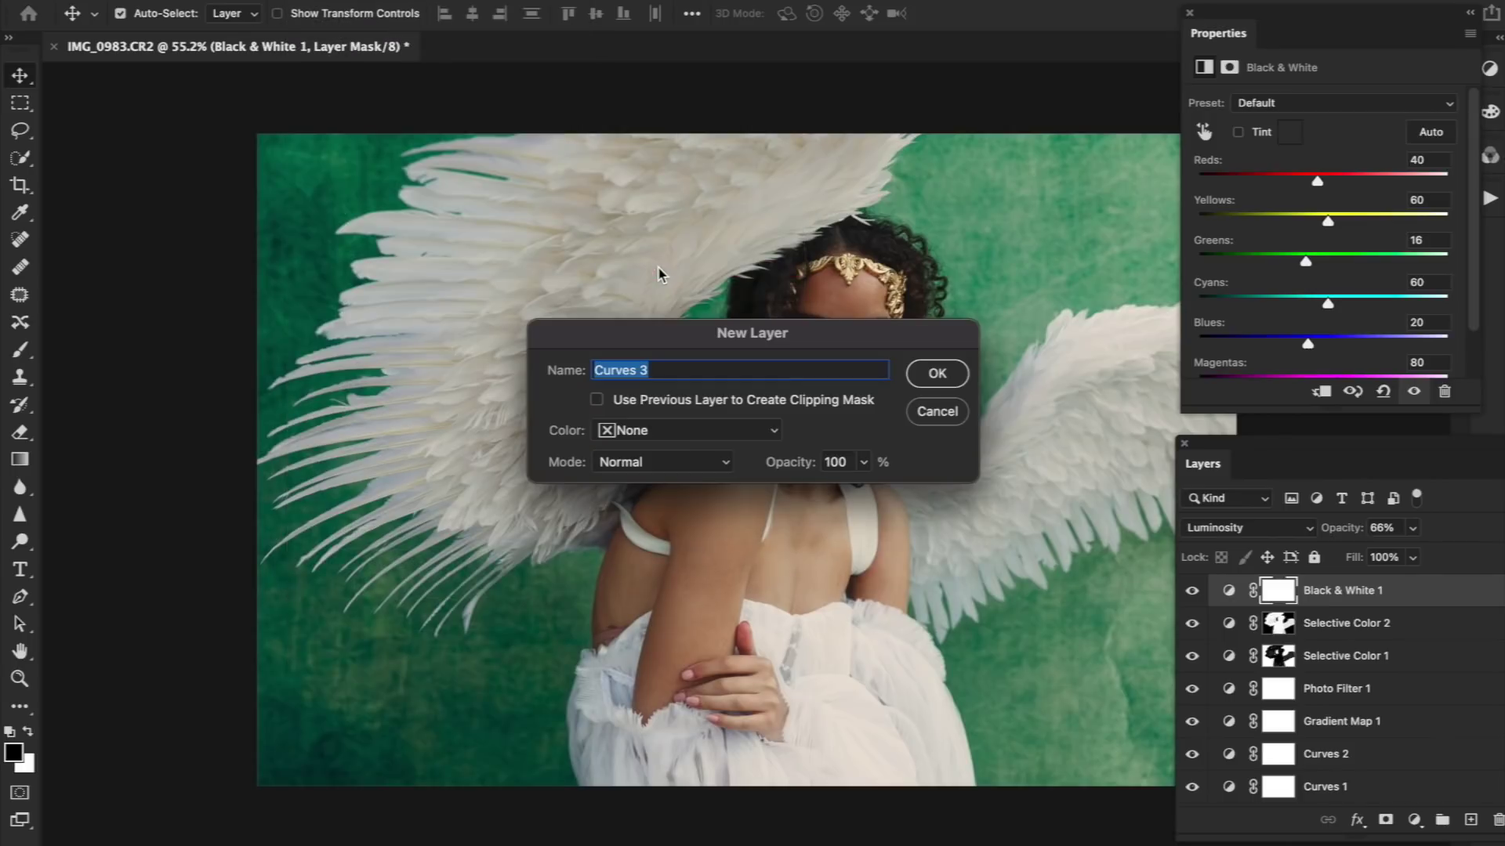
pyautogui.press('Return')
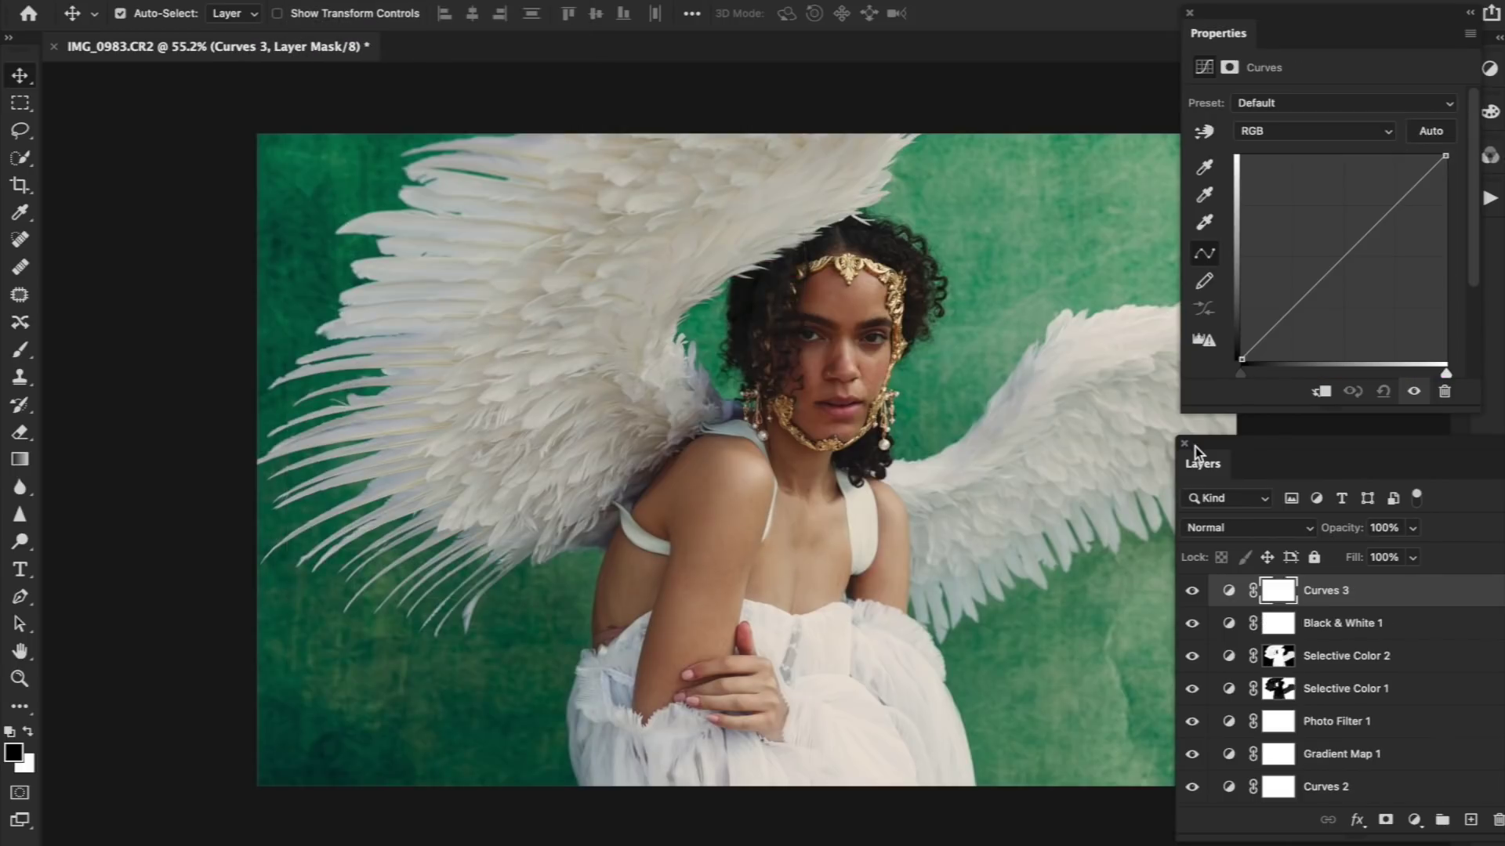
# Place deep shadow, shadow and highlight points on the Curves 3 RGB curve and raise them slightly to brighten the image
pyautogui.click(1291, 302)
pyautogui.moveTo(1362, 230); pyautogui.dragTo(1357, 225)
pyautogui.hotkey('ctrl', 'z')
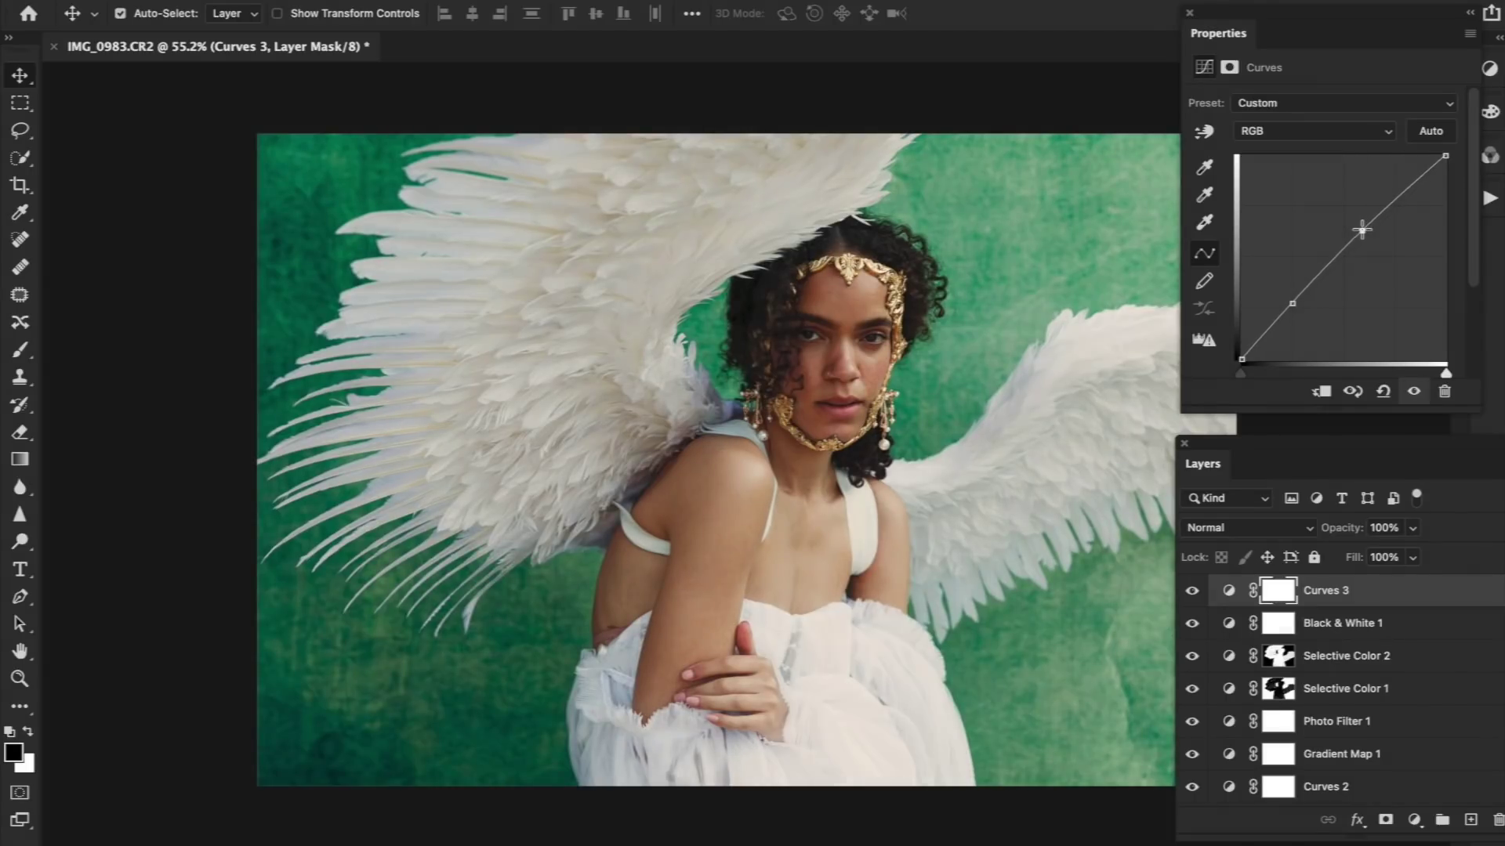
pyautogui.moveTo(1295, 303); pyautogui.dragTo(1267, 330)
pyautogui.click(1293, 304)
pyautogui.moveTo(1362, 231); pyautogui.dragTo(1376, 222)
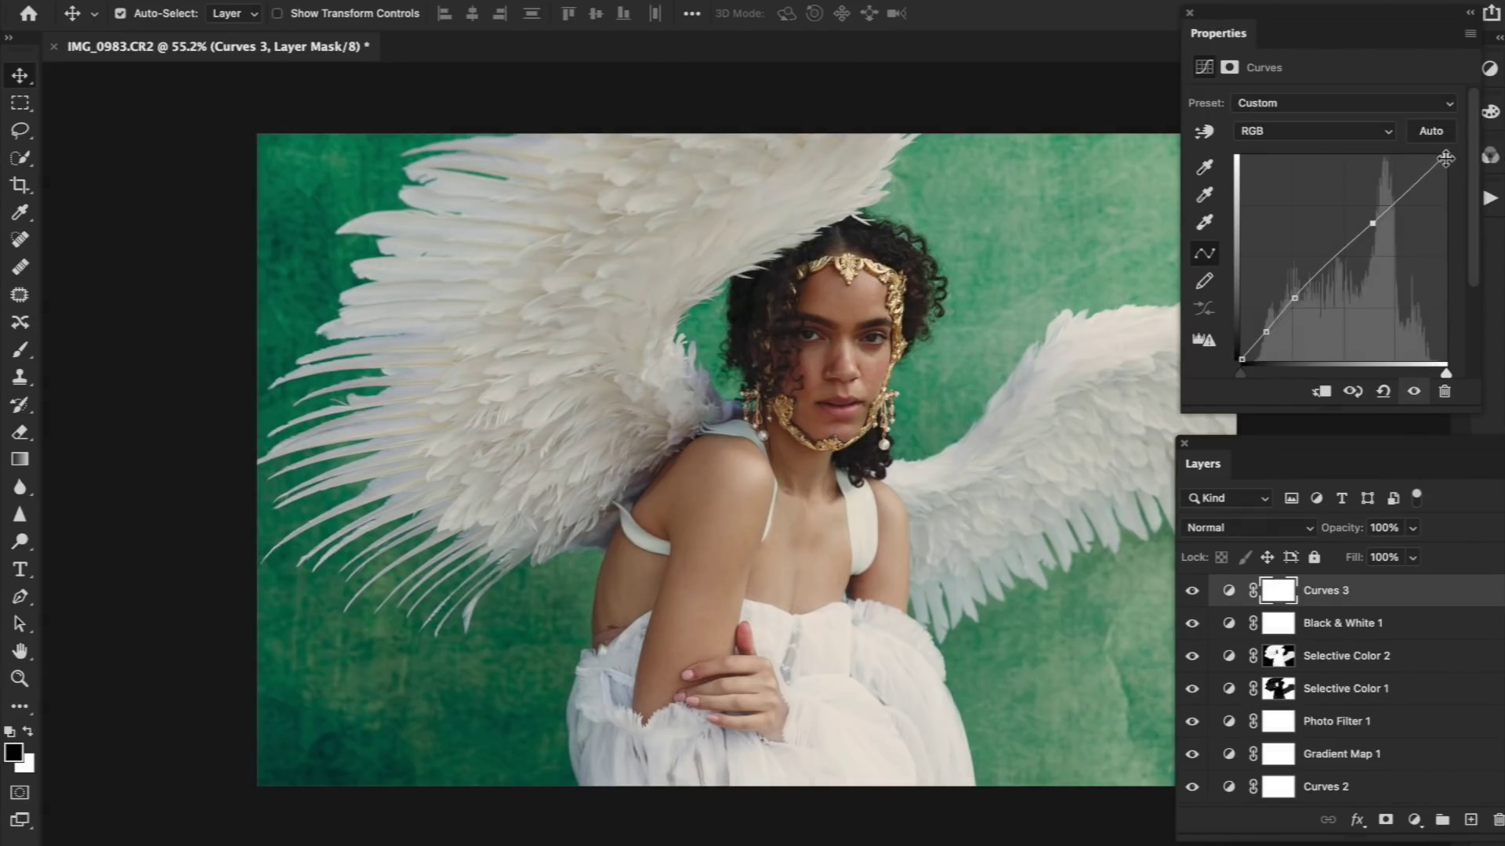
# Try lowering the white endpoint of the Curves 3 curve, and set it at full output slightly inward to brighten the highlights
pyautogui.moveTo(1446, 157)
pyautogui.mouseDown()
pyautogui.moveTo(1450, 210)
pyautogui.moveTo(1455, 170)
pyautogui.mouseUp()
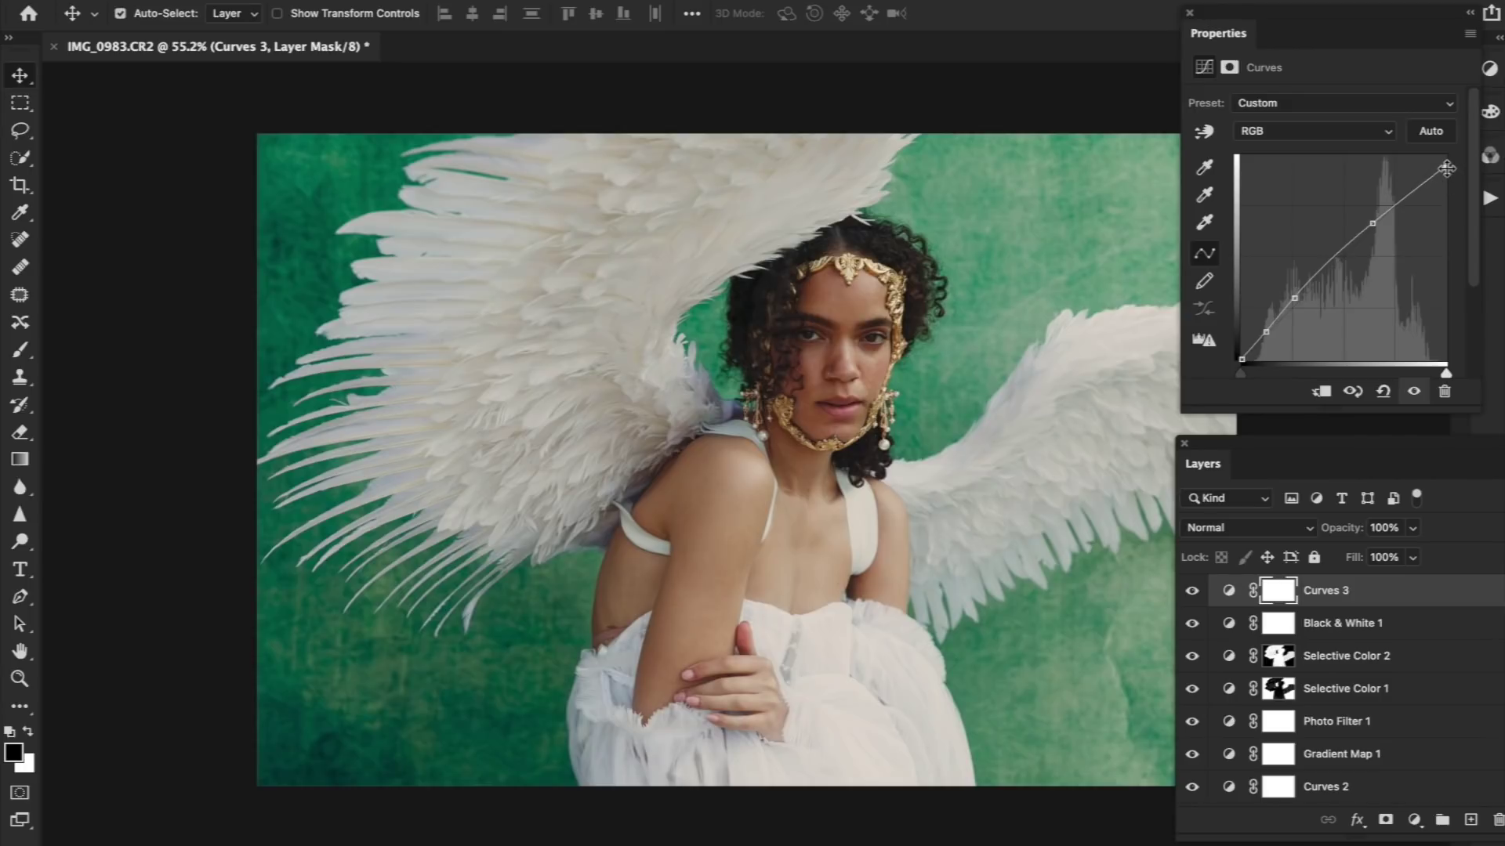
pyautogui.moveTo(1446, 167)
pyautogui.mouseDown()
pyautogui.moveTo(1434, 156)
pyautogui.moveTo(1468, 178)
pyautogui.mouseUp()
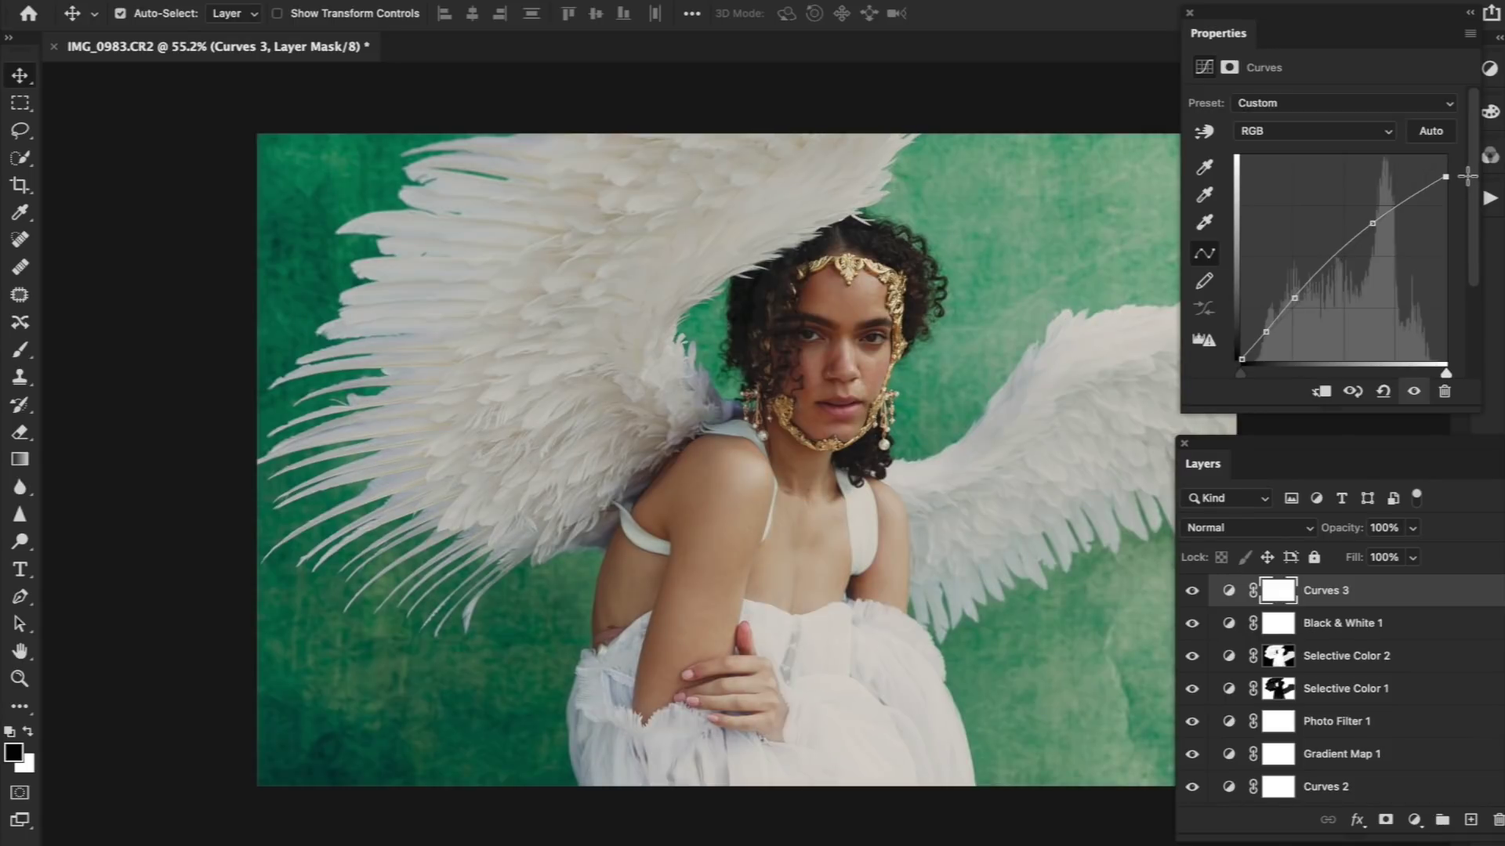
pyautogui.scroll(4, 990, 435)
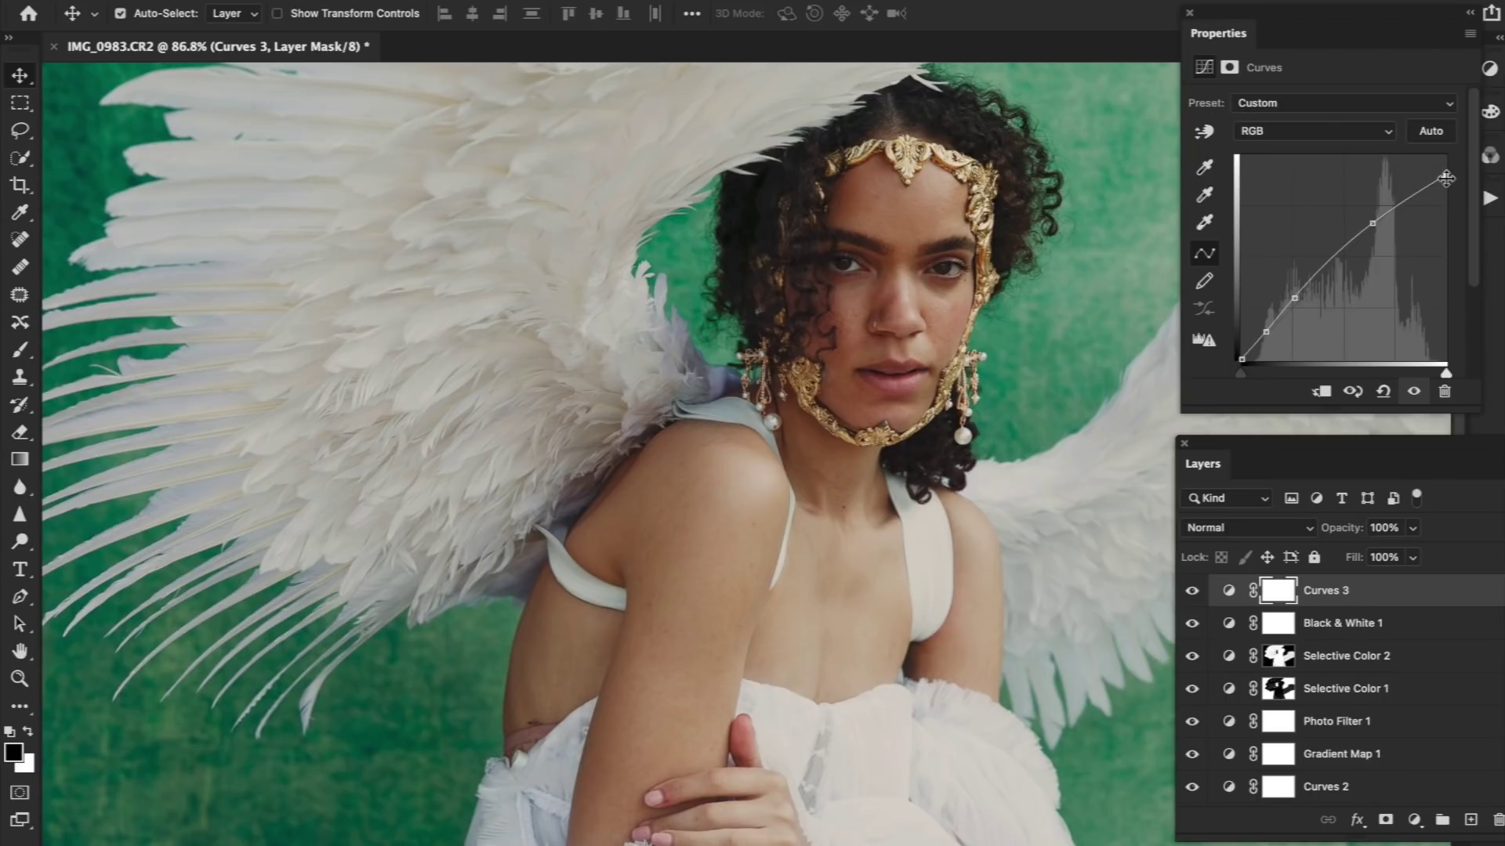
pyautogui.moveTo(1446, 179); pyautogui.dragTo(1425, 155)
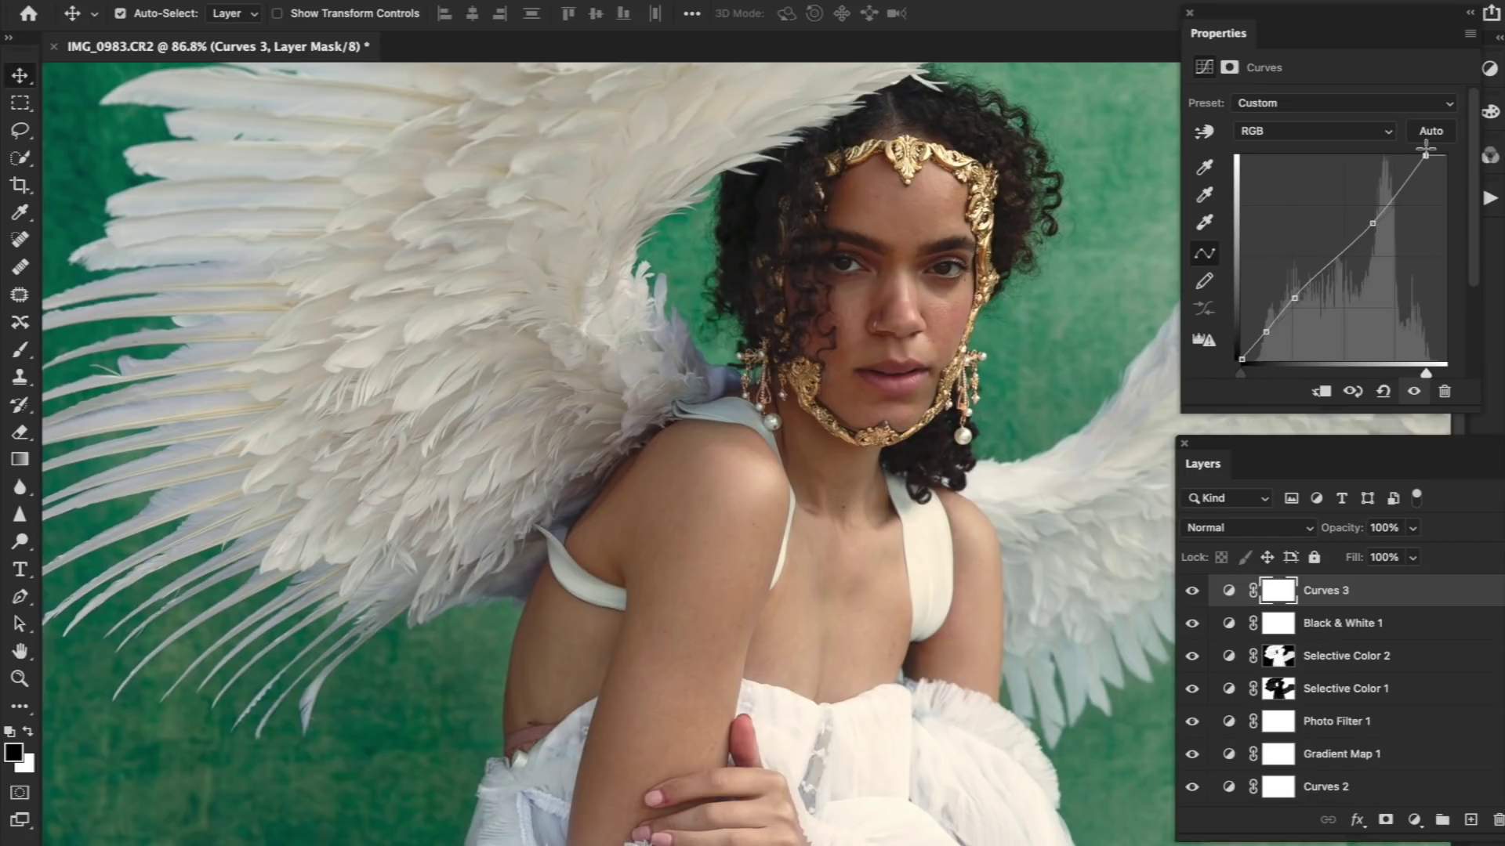
# Move the Curves 3 white endpoint slightly further inward at full output and shift the two shadow points a little up the curve
pyautogui.scroll(-5, 1023, 372)
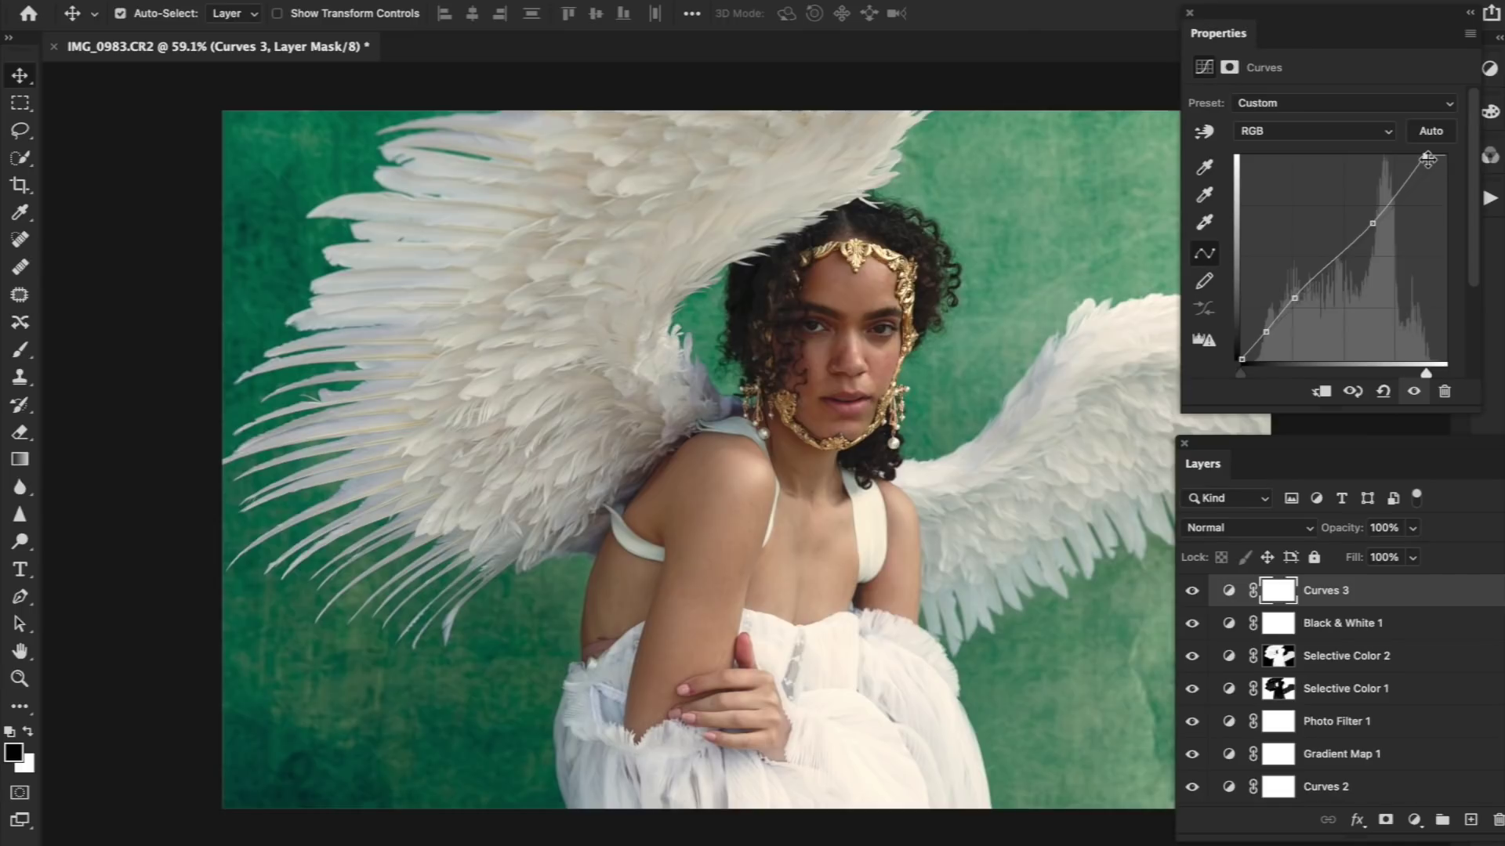
pyautogui.moveTo(1427, 159)
pyautogui.mouseDown()
pyautogui.moveTo(1462, 172)
pyautogui.moveTo(1423, 146)
pyautogui.mouseUp()
pyautogui.scroll(-2, 1135, 379)
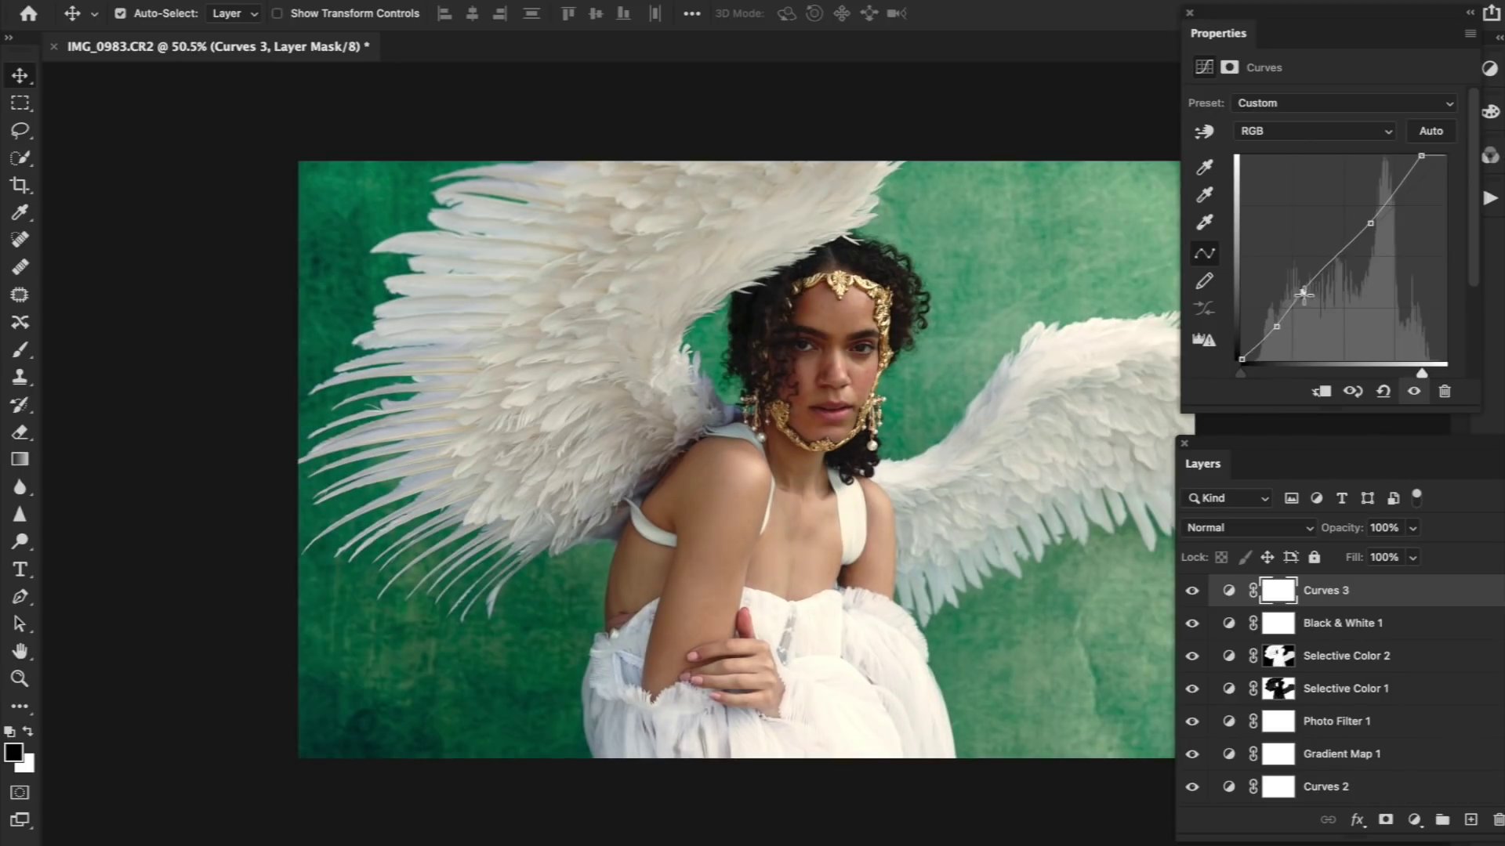
pyautogui.click(1303, 290)
pyautogui.moveTo(1304, 292)
pyautogui.mouseDown()
pyautogui.moveTo(1279, 327)
pyautogui.moveTo(1238, 336)
pyautogui.moveTo(1237, 371)
pyautogui.moveTo(1306, 287)
pyautogui.mouseUp()
pyautogui.click(1276, 326)
# Compare the image with and without the Curves 3 layer, both in full view and closer up
pyautogui.click(1192, 592)
pyautogui.click(1192, 592)
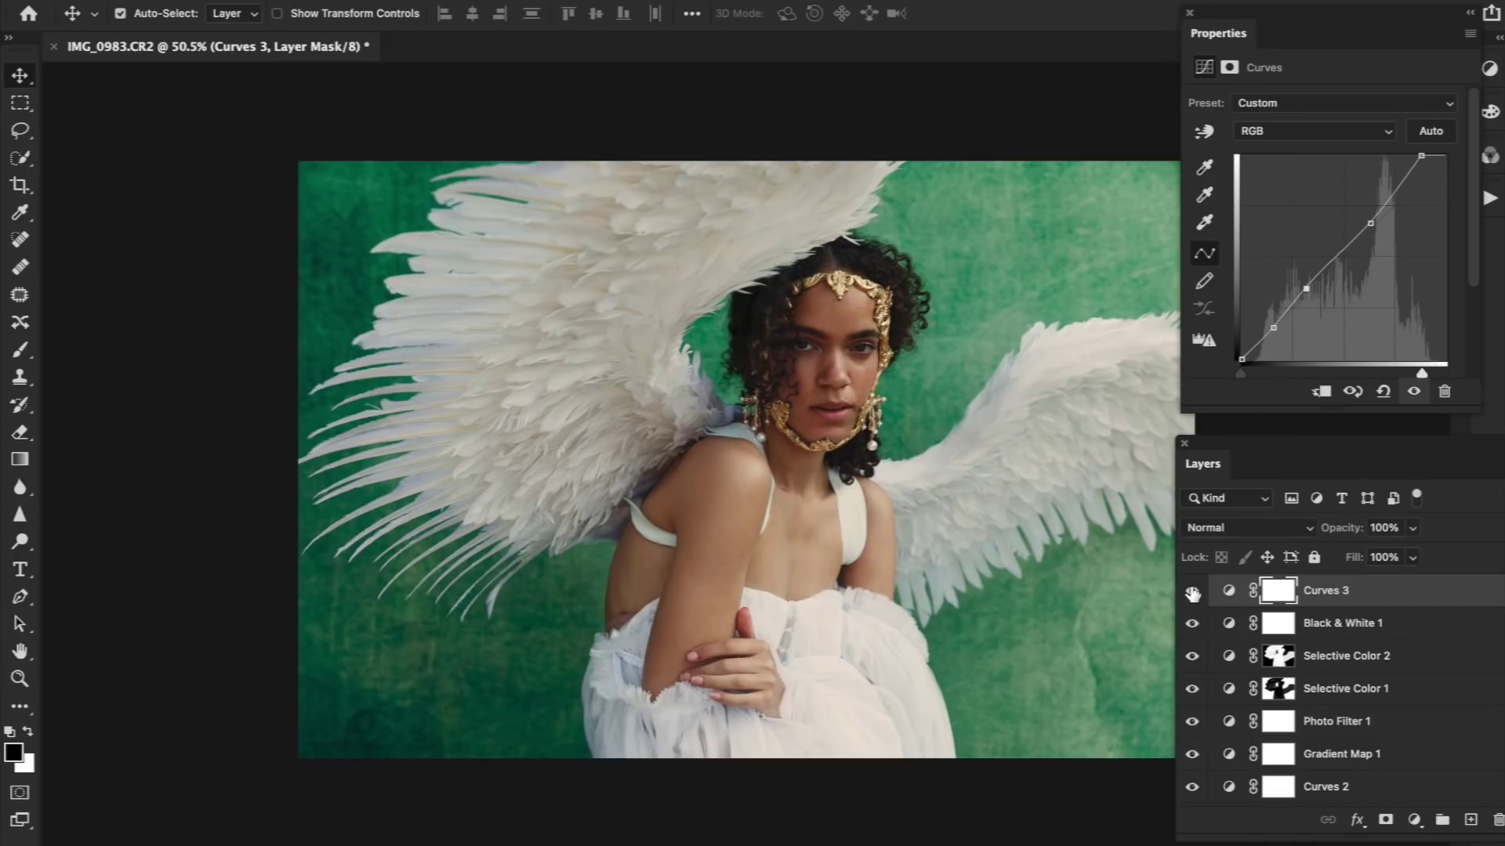
pyautogui.hotkey('ctrl', '+')
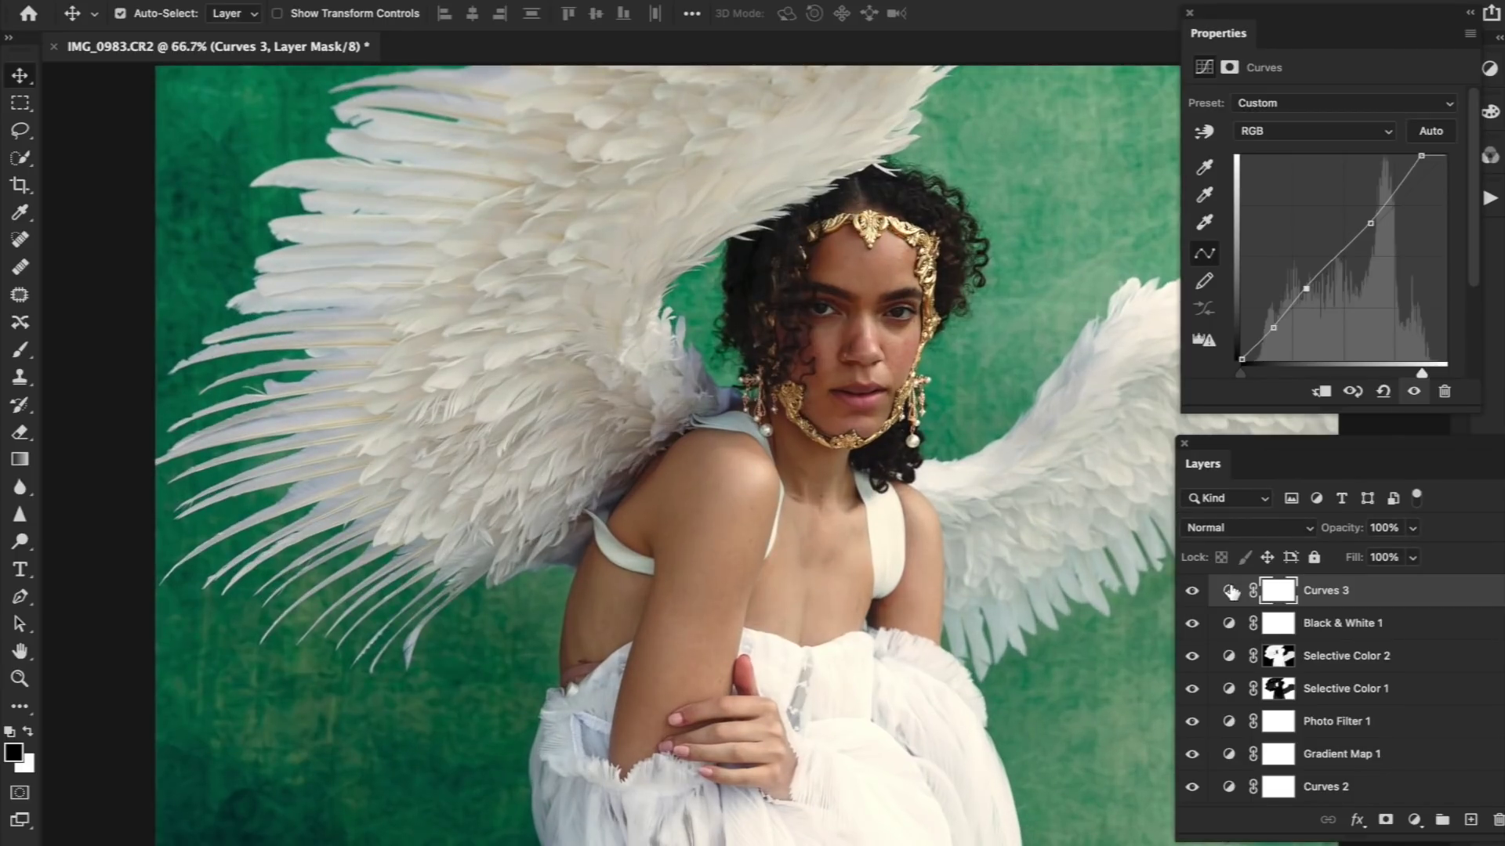
pyautogui.click(1192, 592)
pyautogui.click(1192, 592)
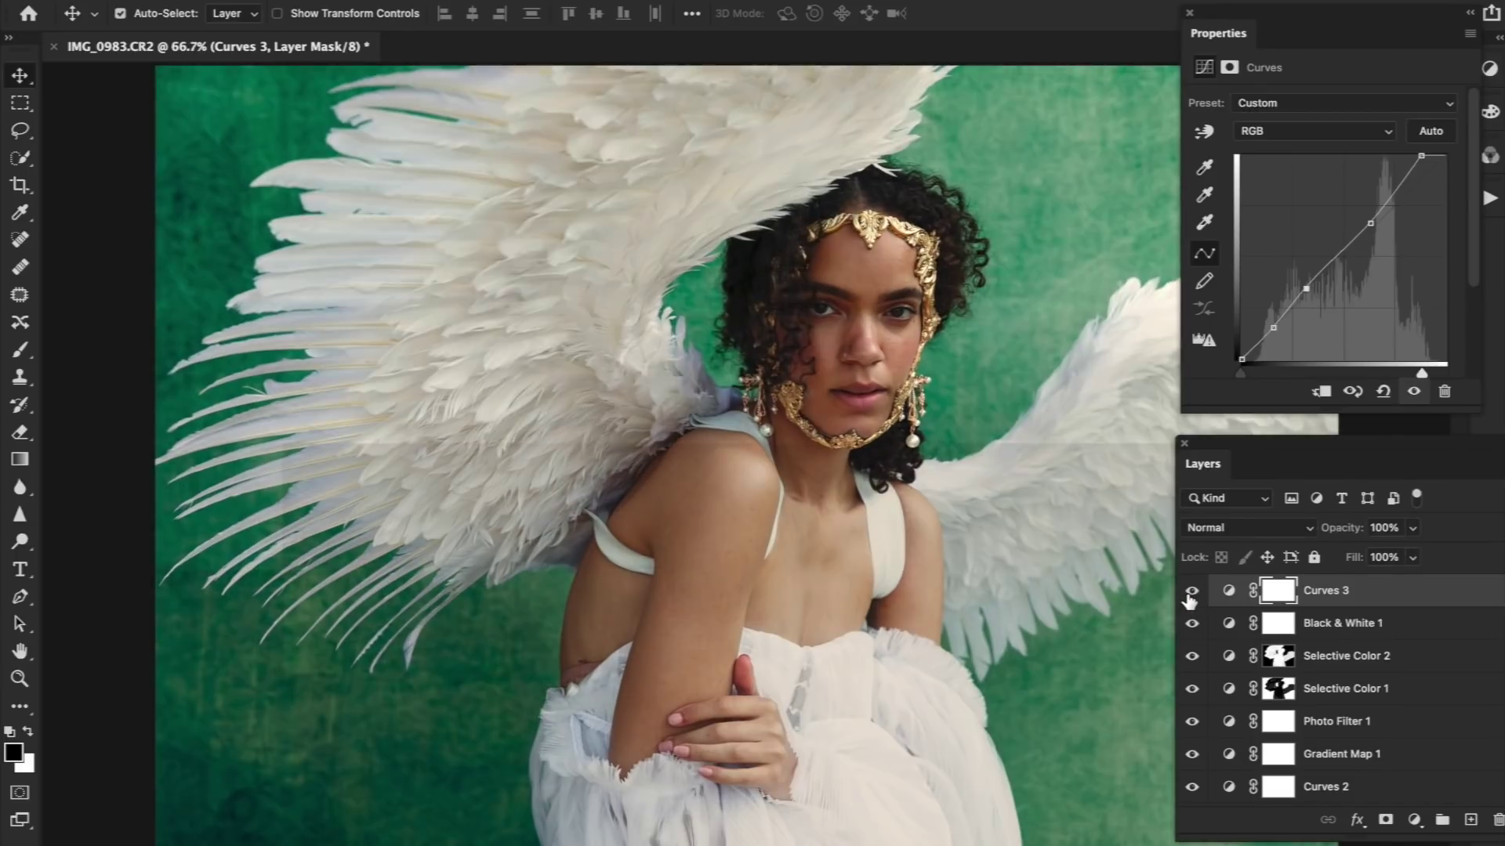
# Add a Hue/Saturation adjustment layer in Normal mode at 100% opacity above the Curves 3 layer
pyautogui.hotkey('ctrl', '-')
pyautogui.click(1228, 590)
pyautogui.click(306, 0)
pyautogui.moveTo(566, 236)
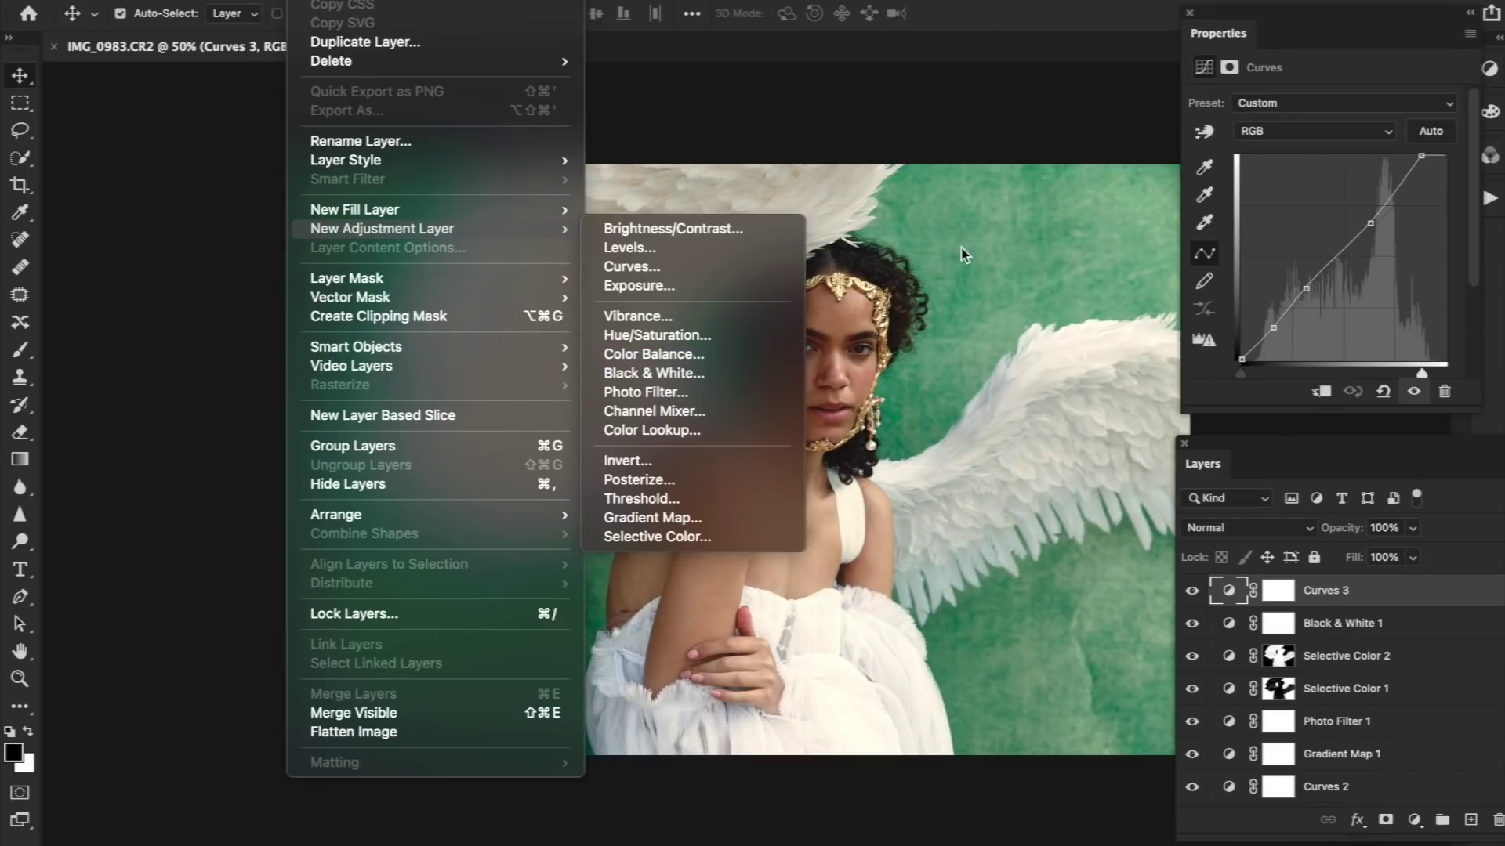
pyautogui.click(674, 335)
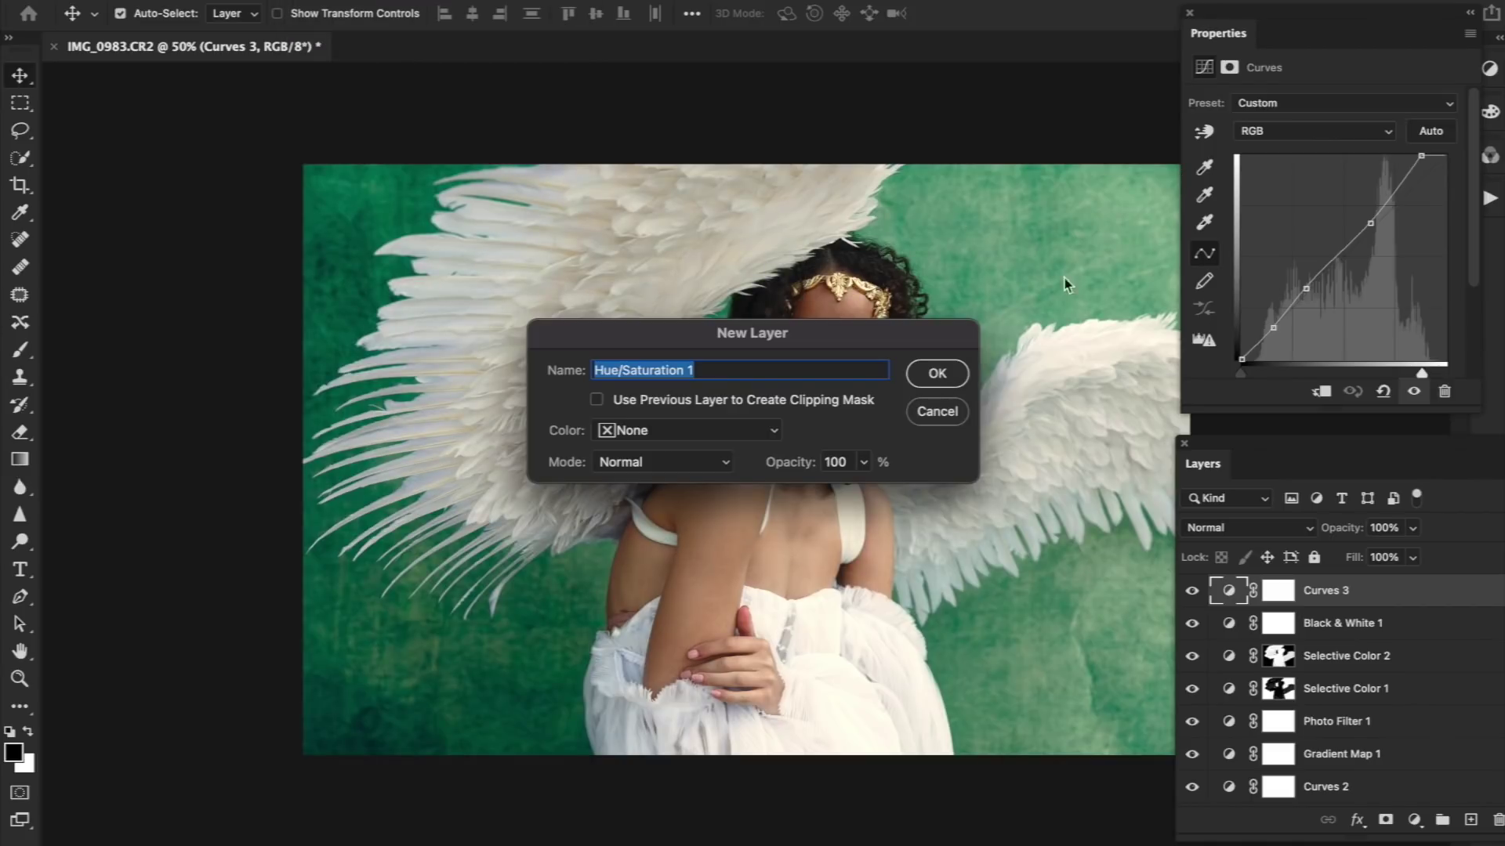
pyautogui.click(928, 376)
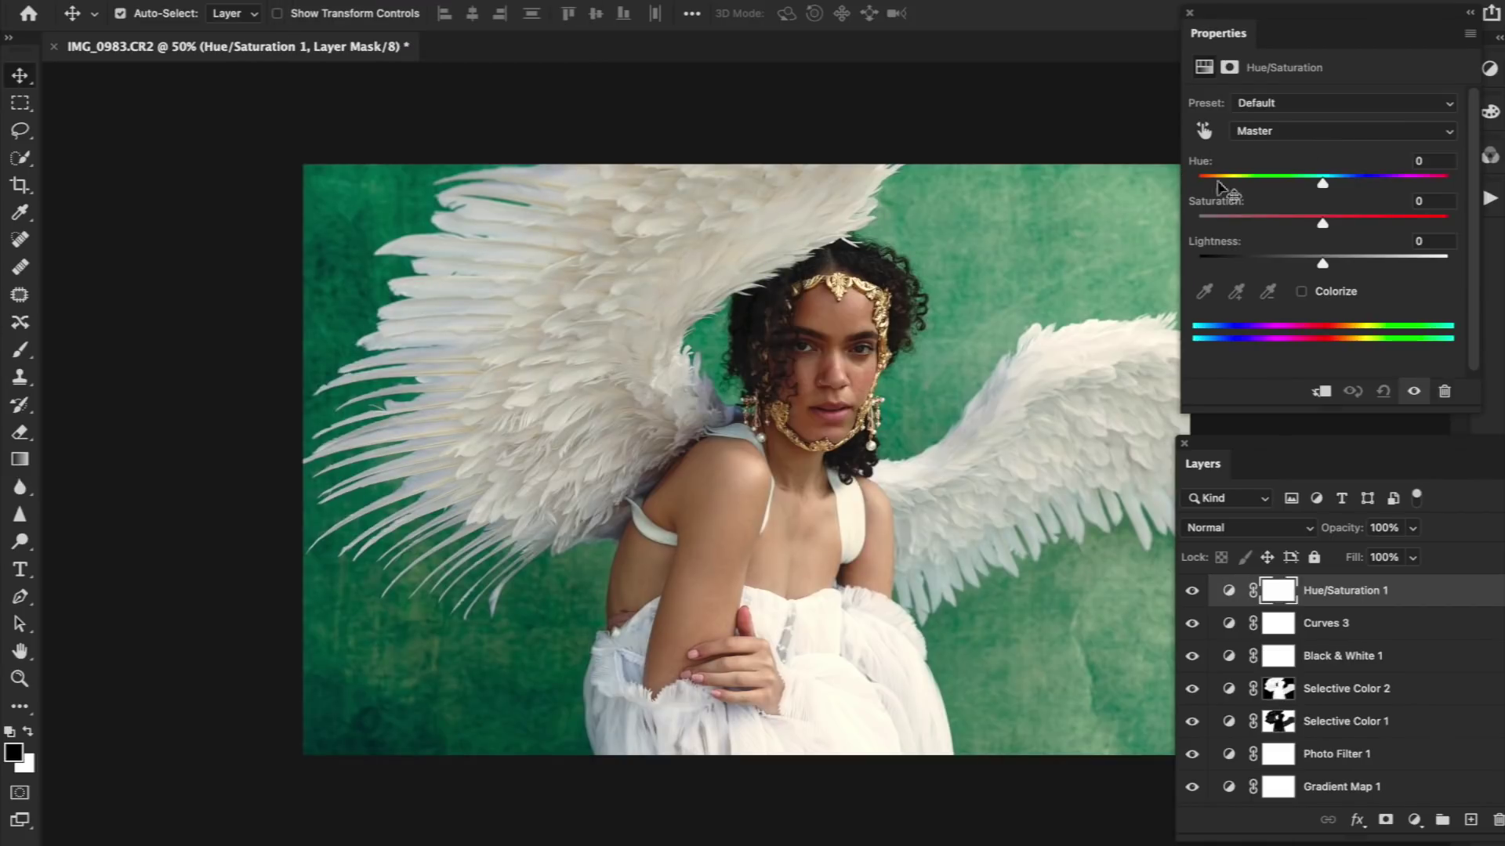
# Shift the Greens hue to +30 after testing stronger shifts, and compare the image with and without the Hue/Saturation layer
pyautogui.click(1295, 129)
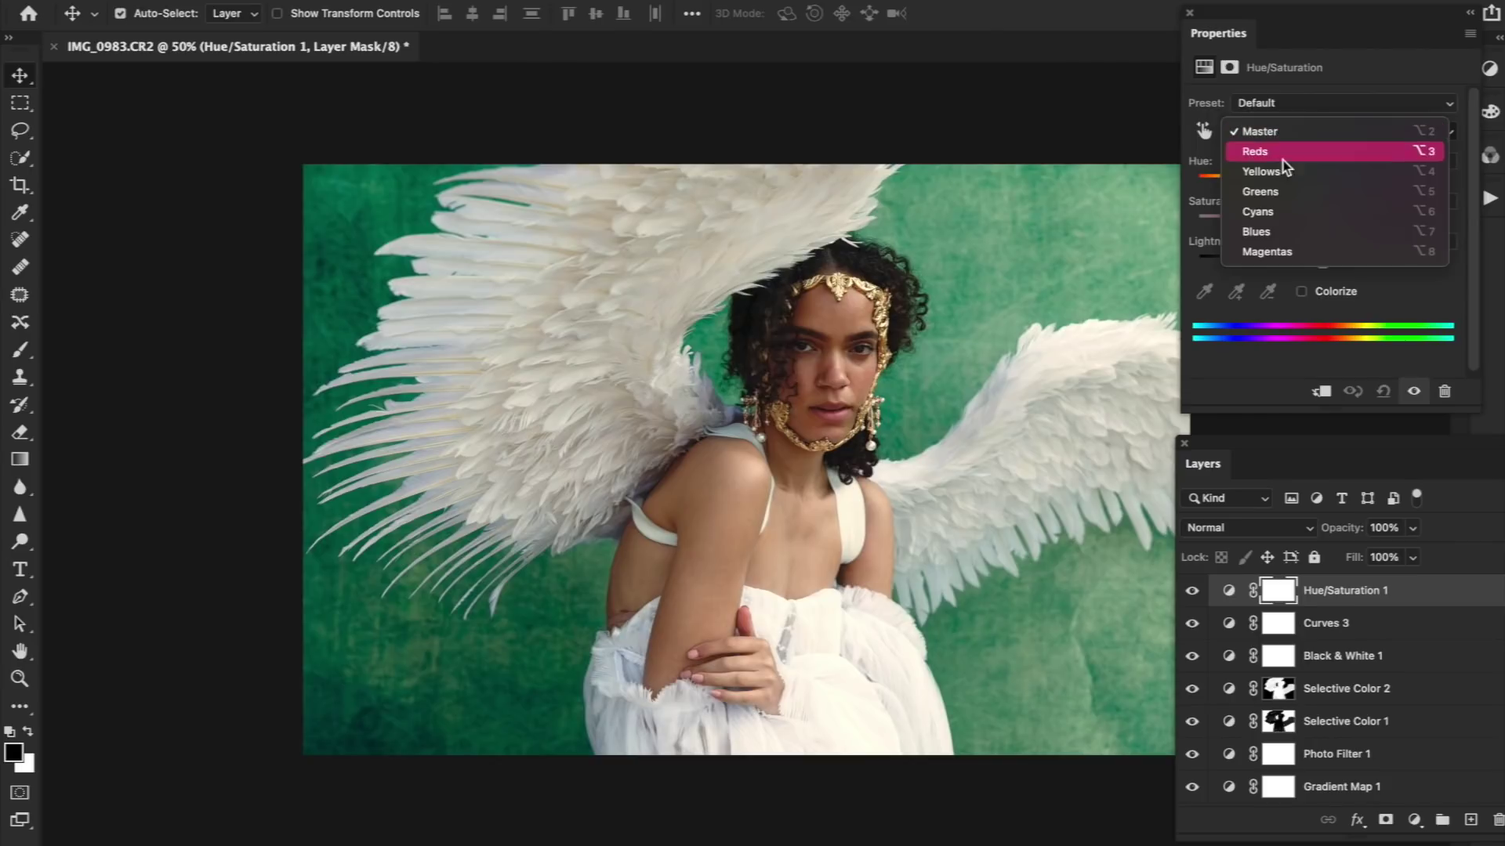
pyautogui.click(1282, 190)
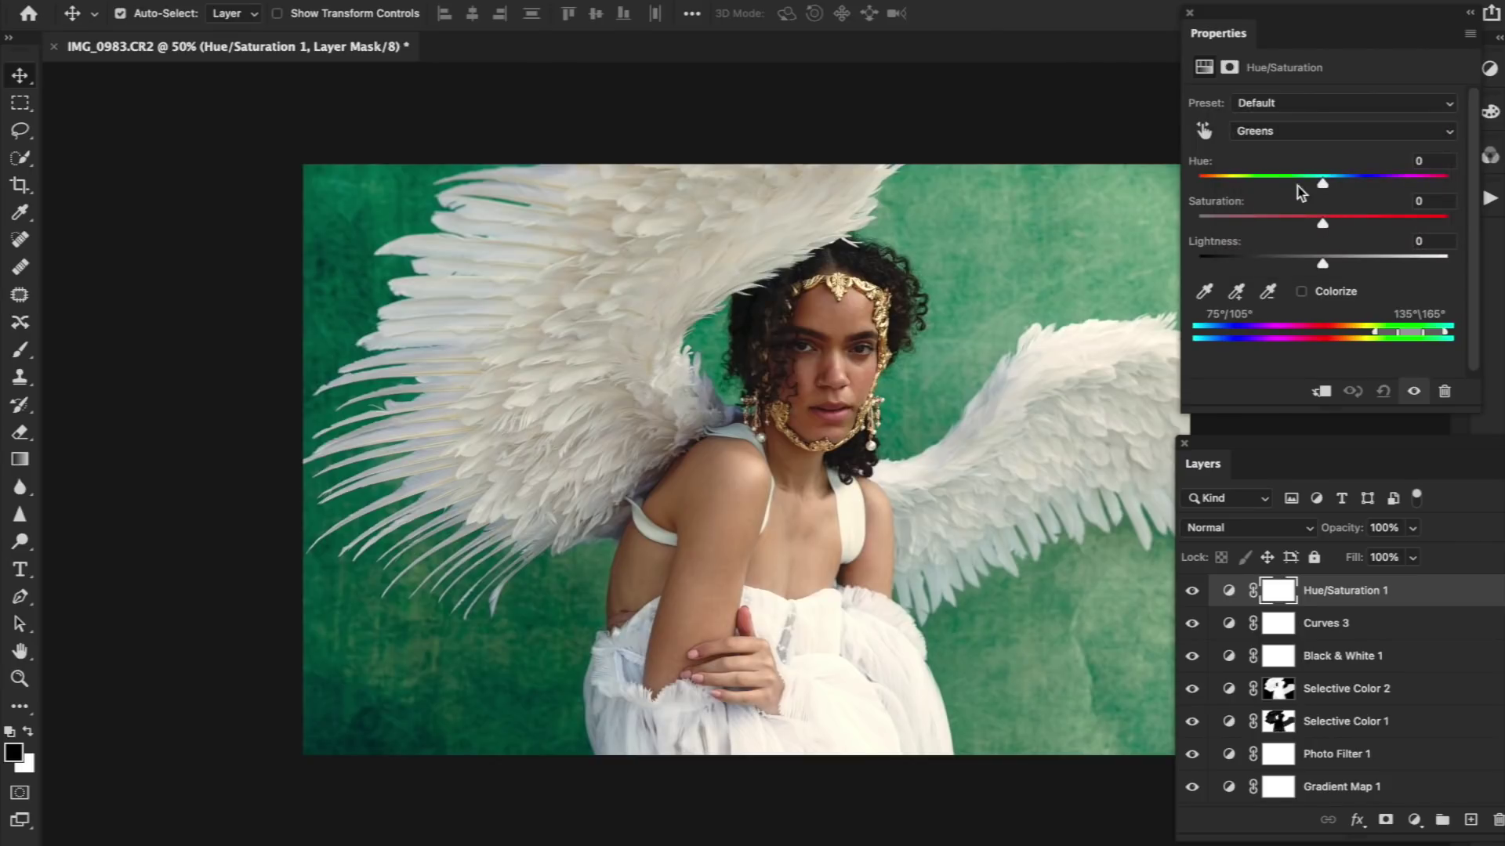
pyautogui.click(1233, 185)
pyautogui.click(1404, 185)
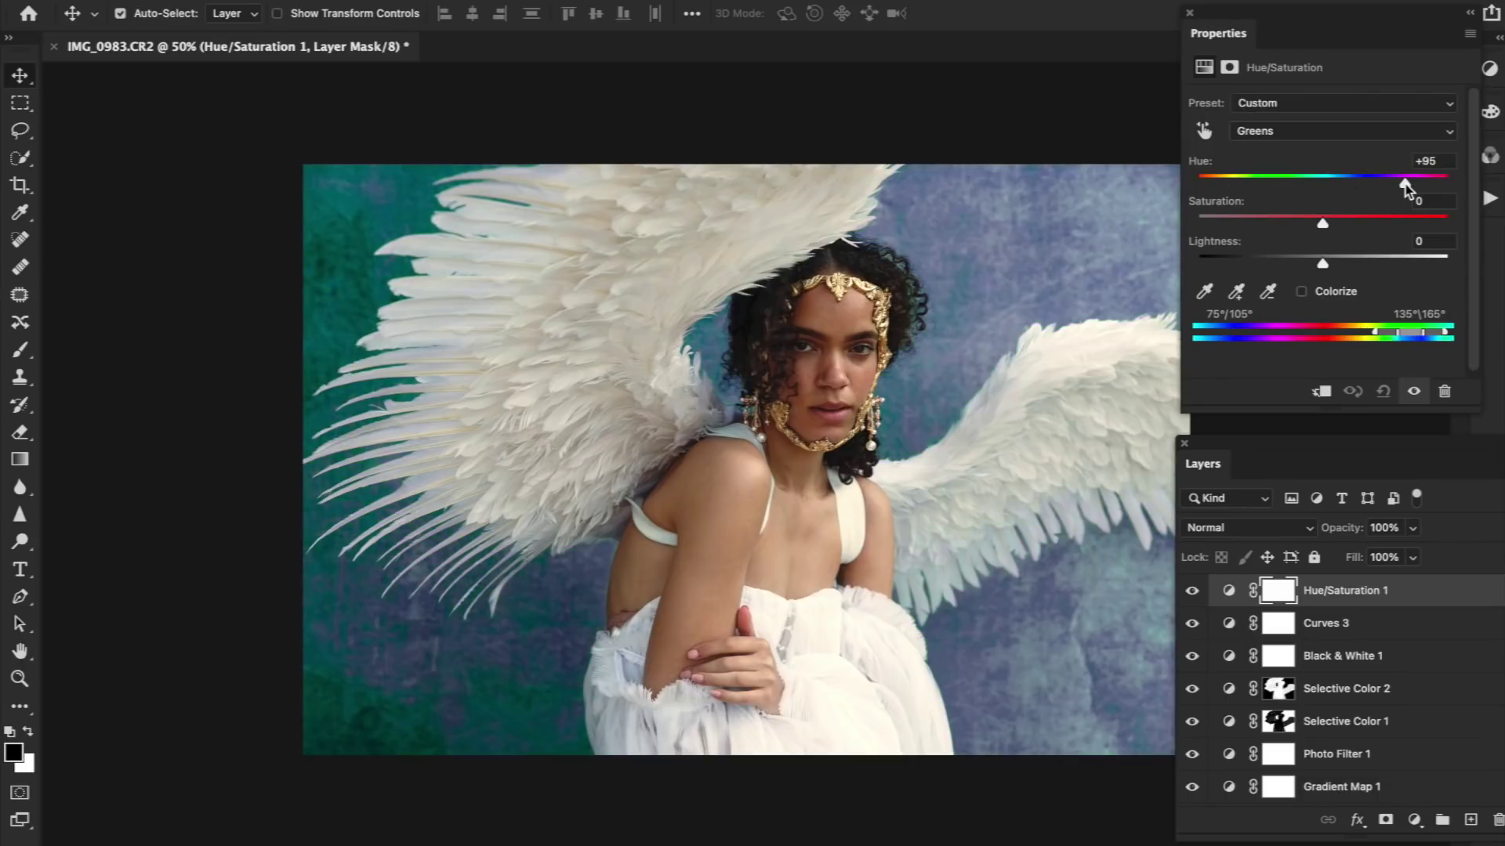
pyautogui.moveTo(1403, 185); pyautogui.dragTo(1360, 188)
pyautogui.click(1190, 593)
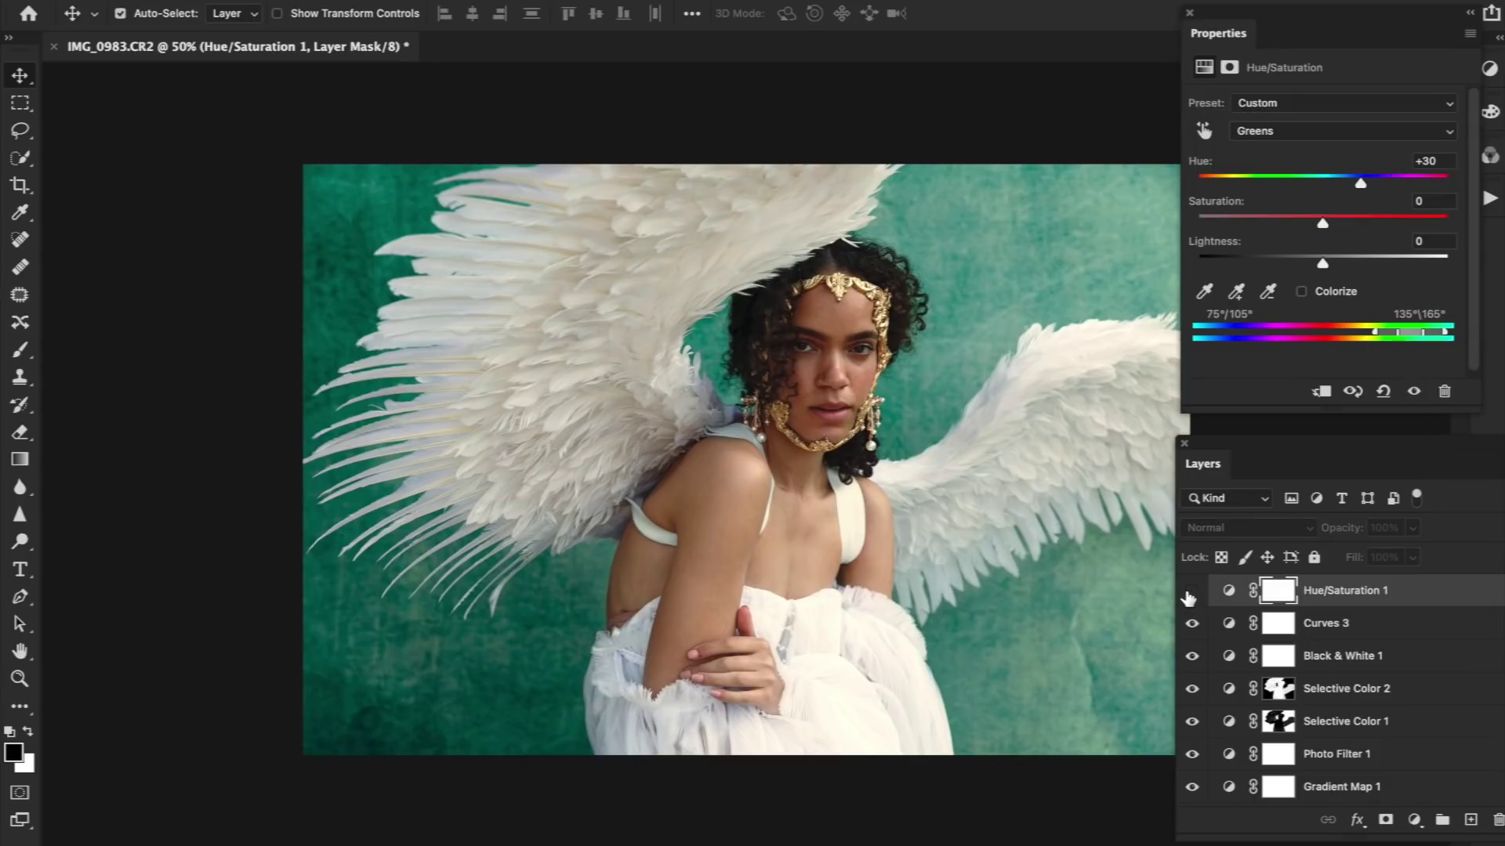
pyautogui.click(1189, 596)
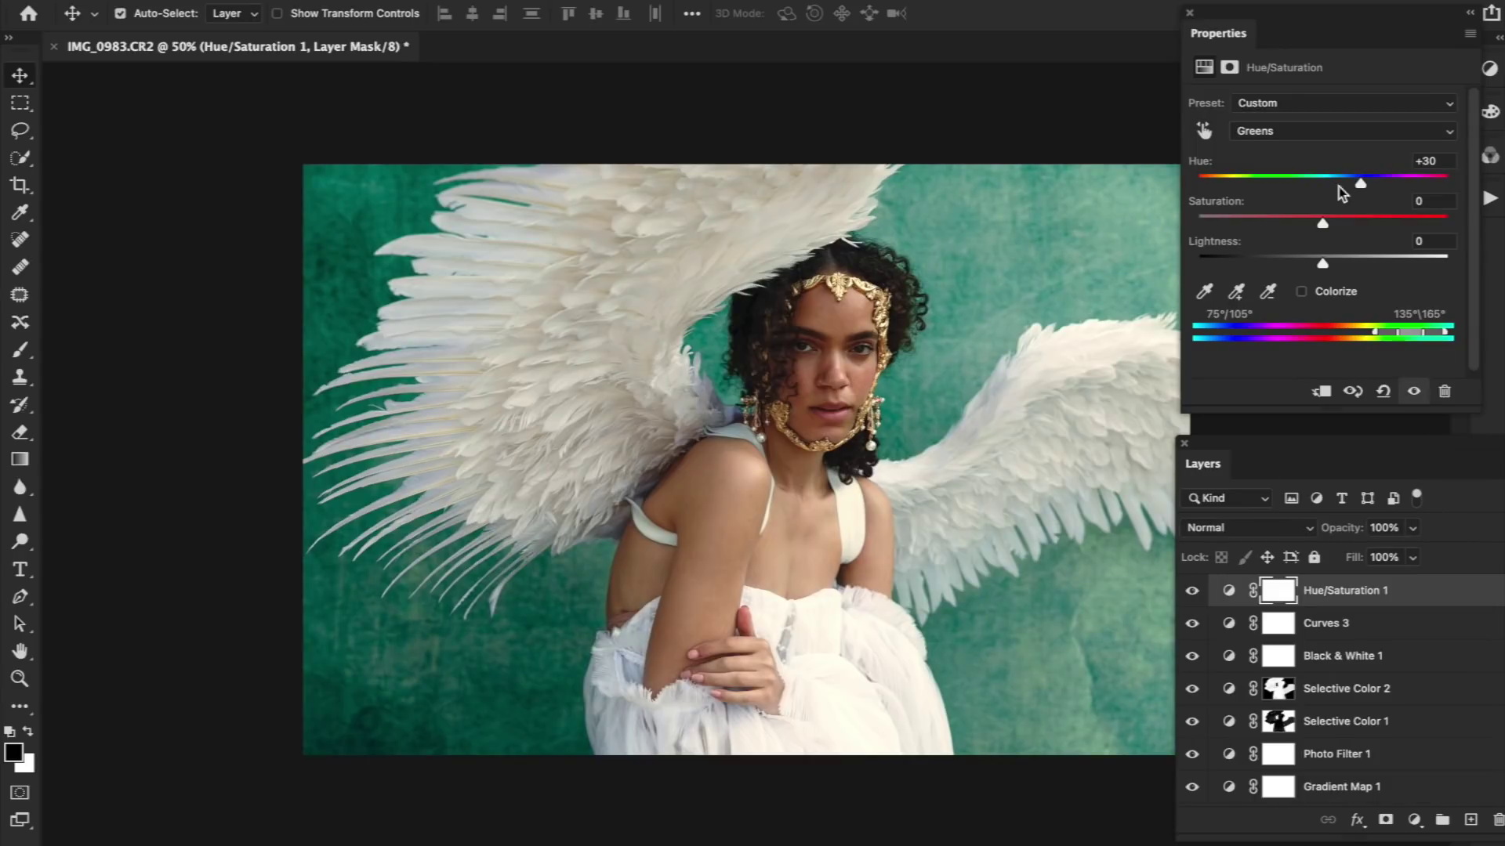
# Test further hue shifts in both directions for the Greens range, and set its Hue to +11
pyautogui.moveTo(1360, 183); pyautogui.dragTo(1249, 183)
pyautogui.click(1366, 181)
pyautogui.click(1340, 186)
pyautogui.moveTo(1342, 186); pyautogui.dragTo(1320, 228)
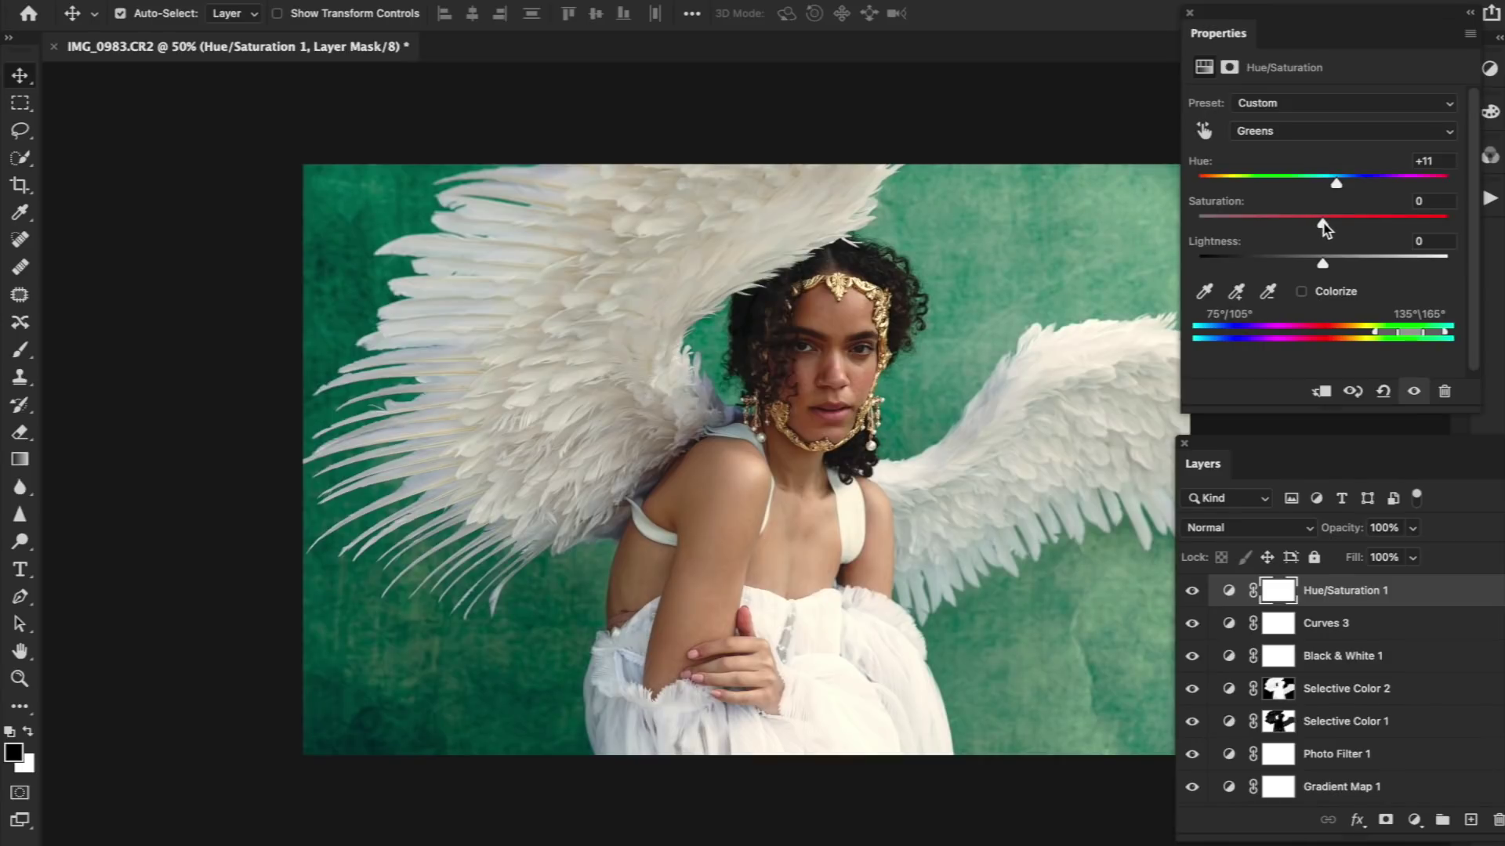